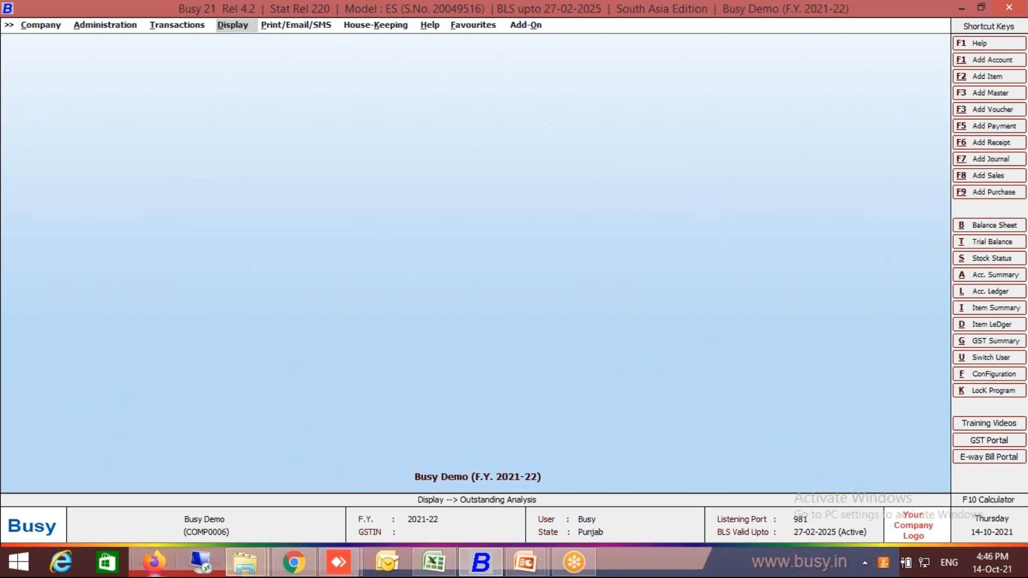
Switch to the Master Import workbook in Excel and set Item1's group in cell D2 to Beverage.
left_click(434, 562)
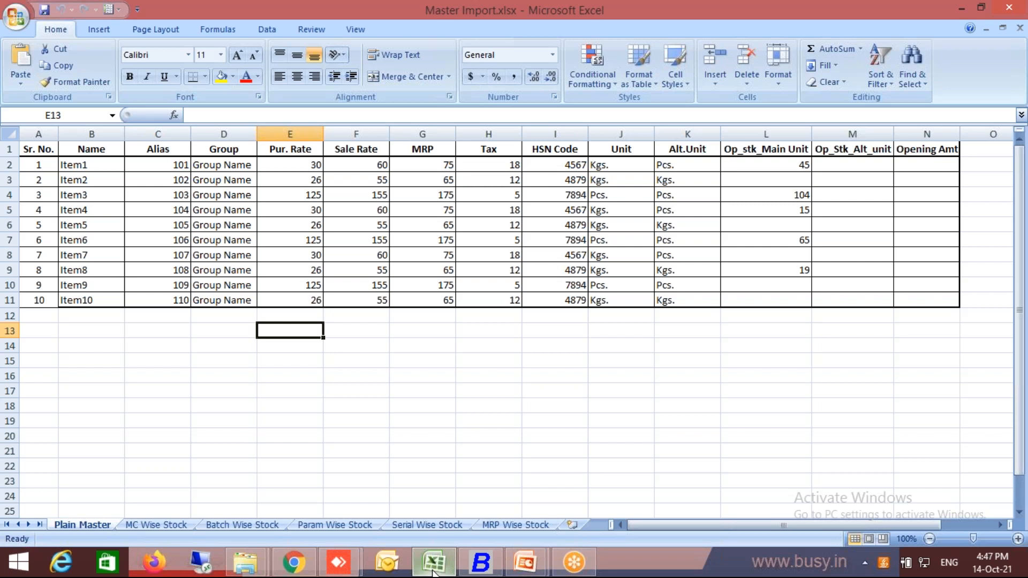
key("Up")
key("Up")
key("Up")
key("Up")
key("Up")
key("Up")
key("Up")
key("Up")
key("Up")
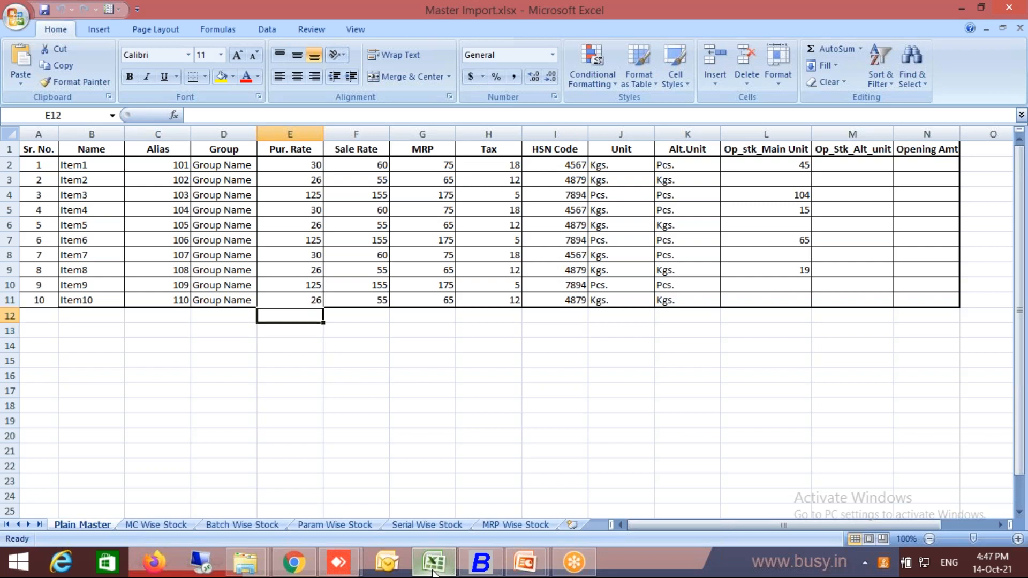
key("Up")
key("Up")
key("Left")
key("Right")
key("Left")
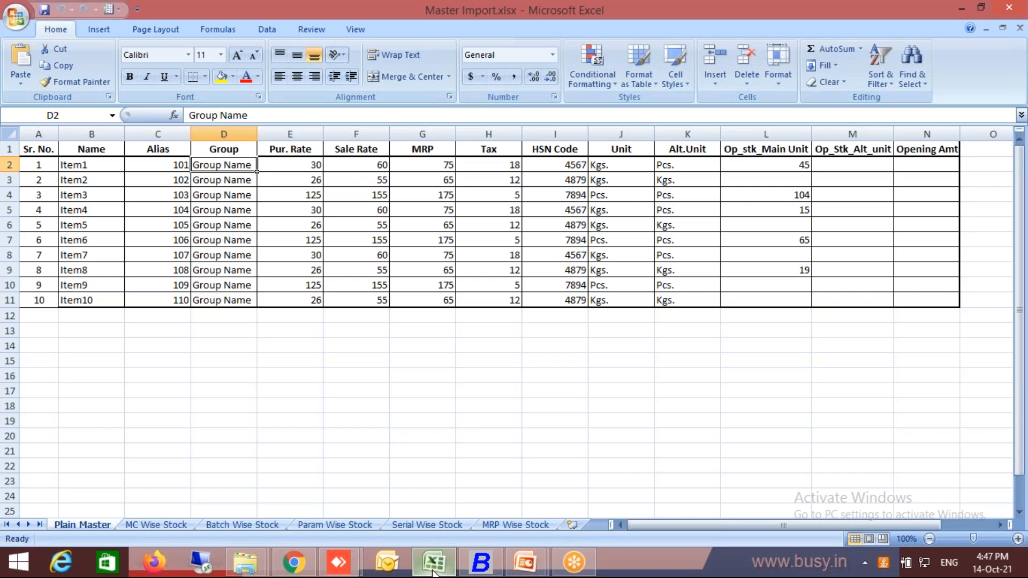
type("Beverage")
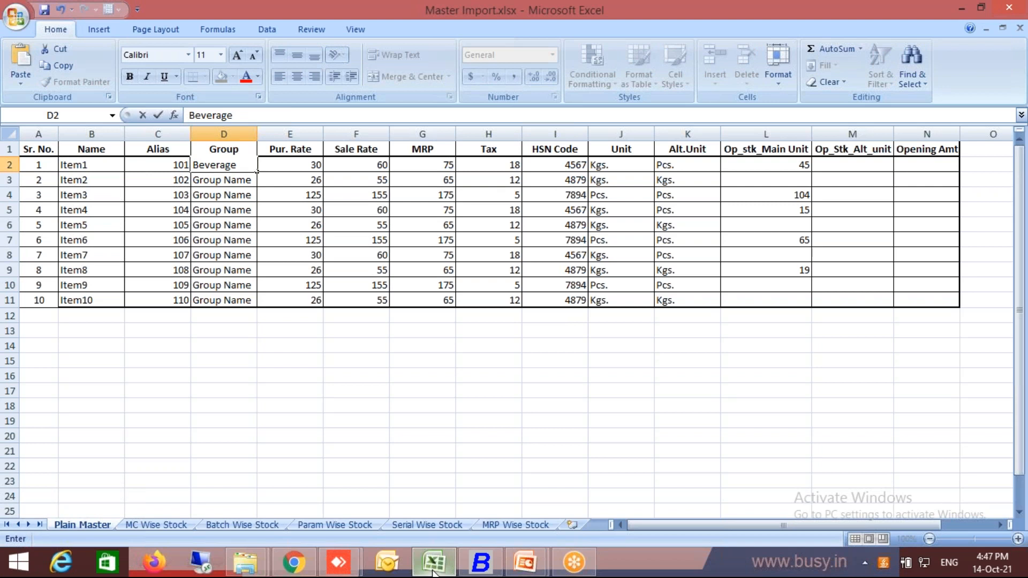
key("Return")
key("Up")
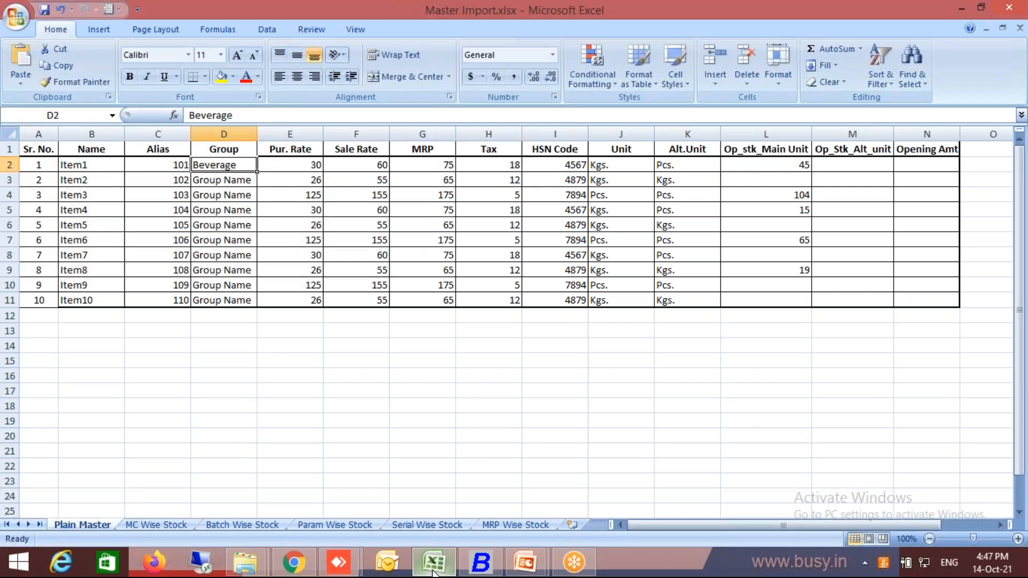
Copy the Beverage group name down the Group column for Item2 through Item9 (D3:D10).
key("Down")
key("ctrl+d")
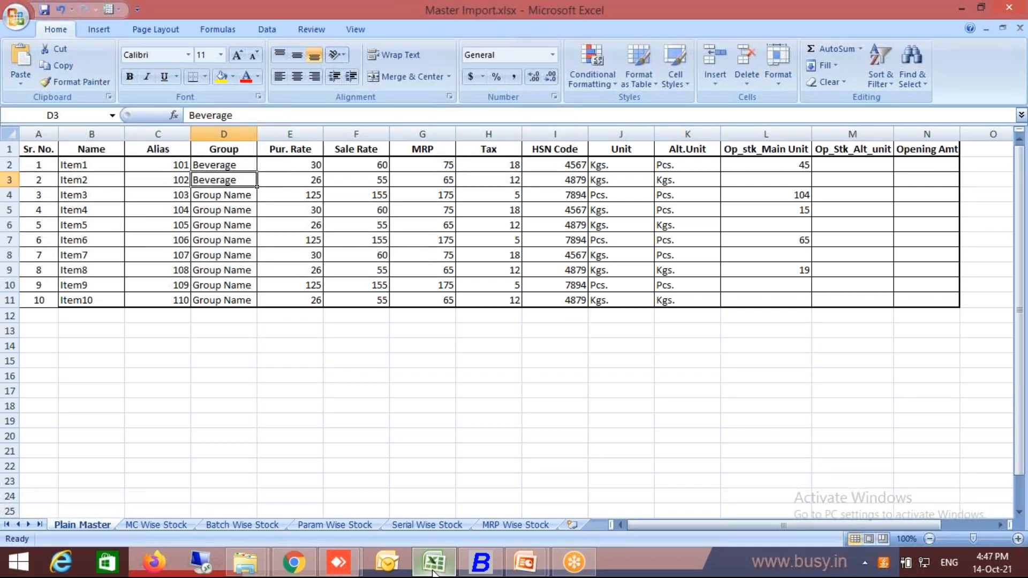
key("ctrl+c")
key("shift+Down")
key("shift+Down")
key("shift+Down")
key("shift+Down")
key("shift+Down")
key("shift+Down")
key("shift+Down")
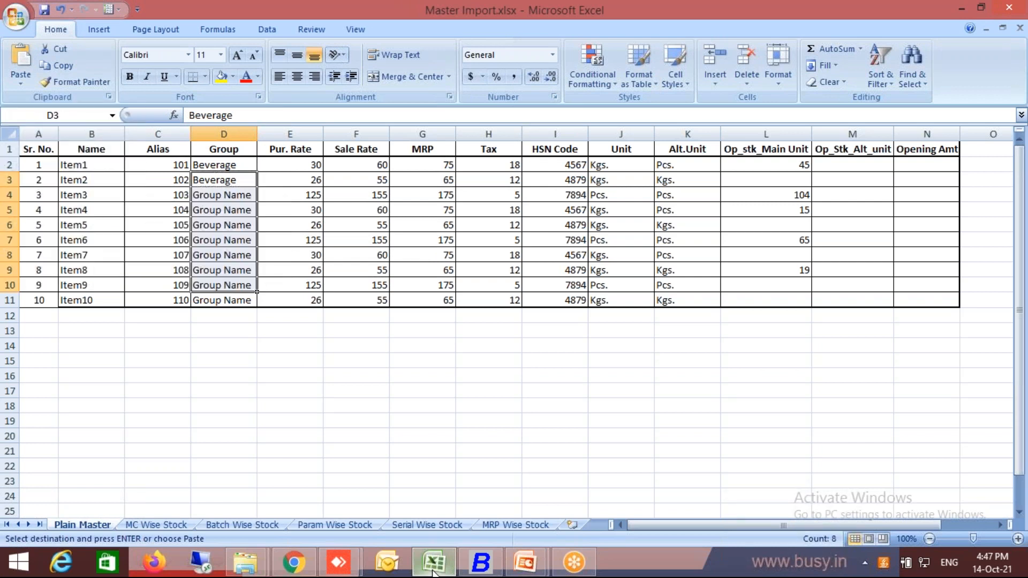
key("Return")
Set Item10's group in cell D11 to Beverage.
key("Down")
key("Down")
key("Down")
key("Down")
key("Down")
key("Down")
key("Down")
key("Down")
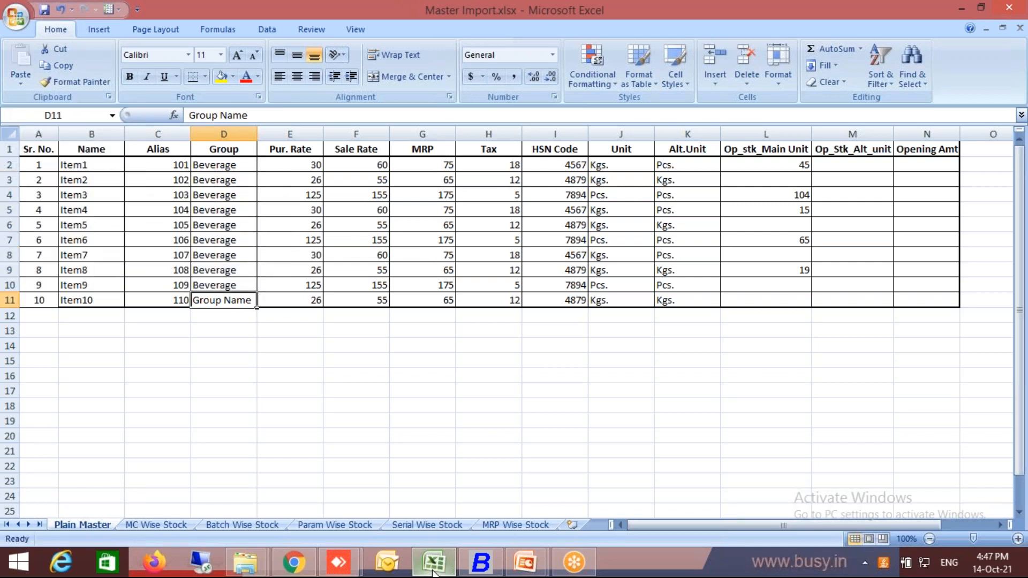
type("Beve")
key("Return")
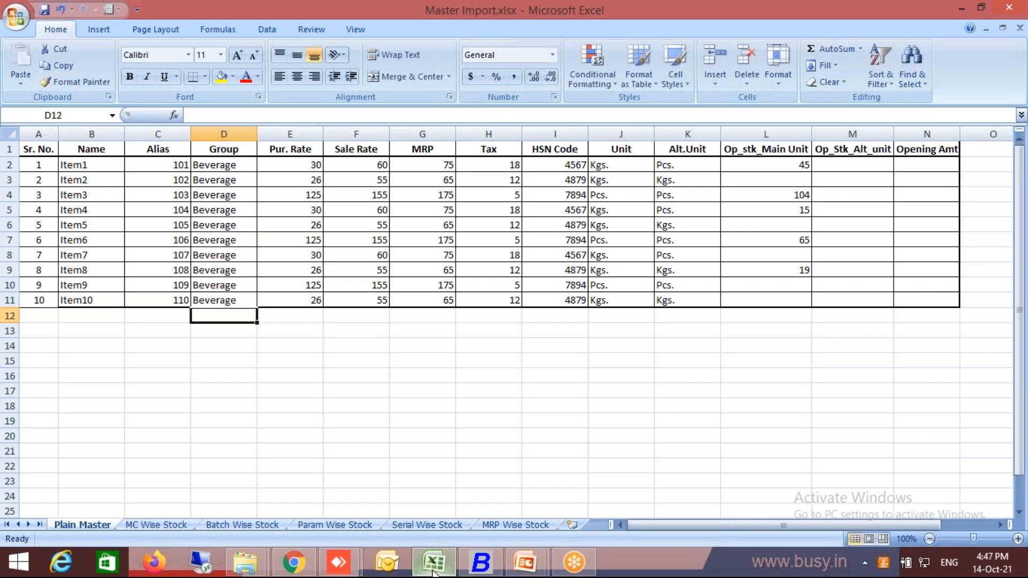
Select Item1's tax cell H2, then switch to Busy and open the list of tax category masters to modify.
left_click(516, 164)
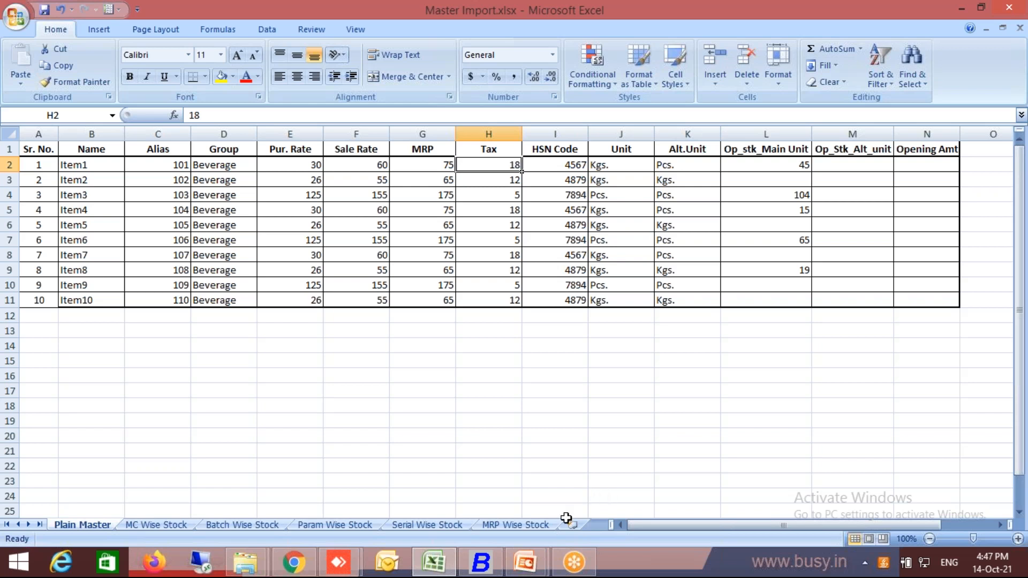
left_click(491, 563)
key("Left")
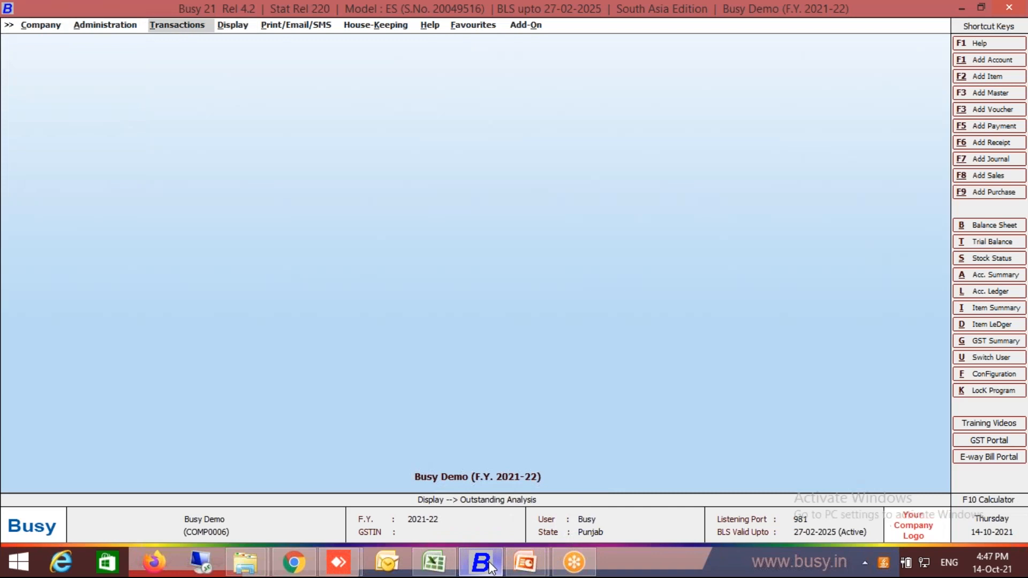
key("Left")
key("Up")
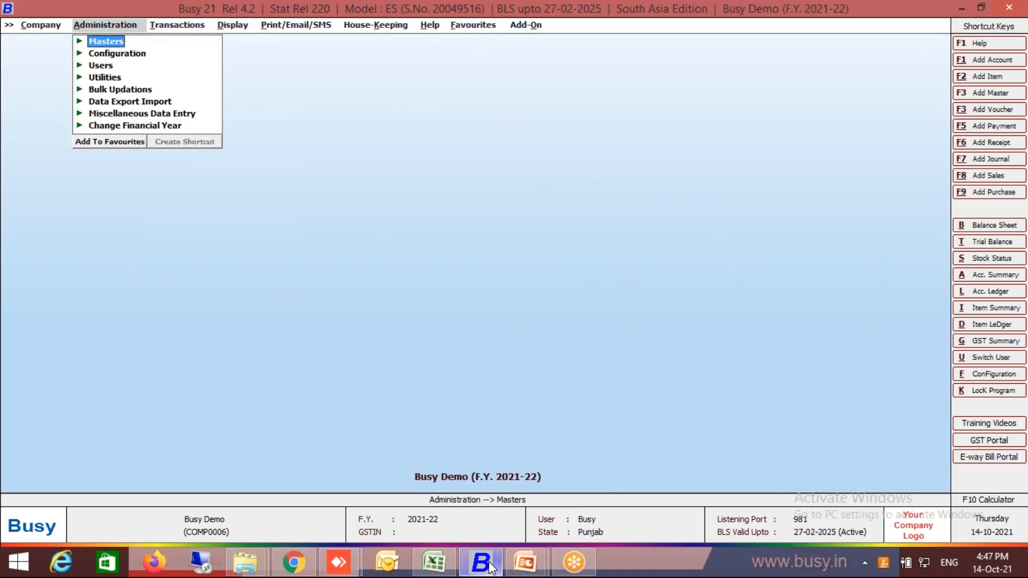
key("Return")
key("Down")
key("Down")
key("Down")
key("Down")
key("Down")
key("Down")
key("Down")
key("Down")
key("Down")
key("Down")
key("Down")
key("Down")
key("Down")
key("Down")
key("Down")
key("Down")
key("Down")
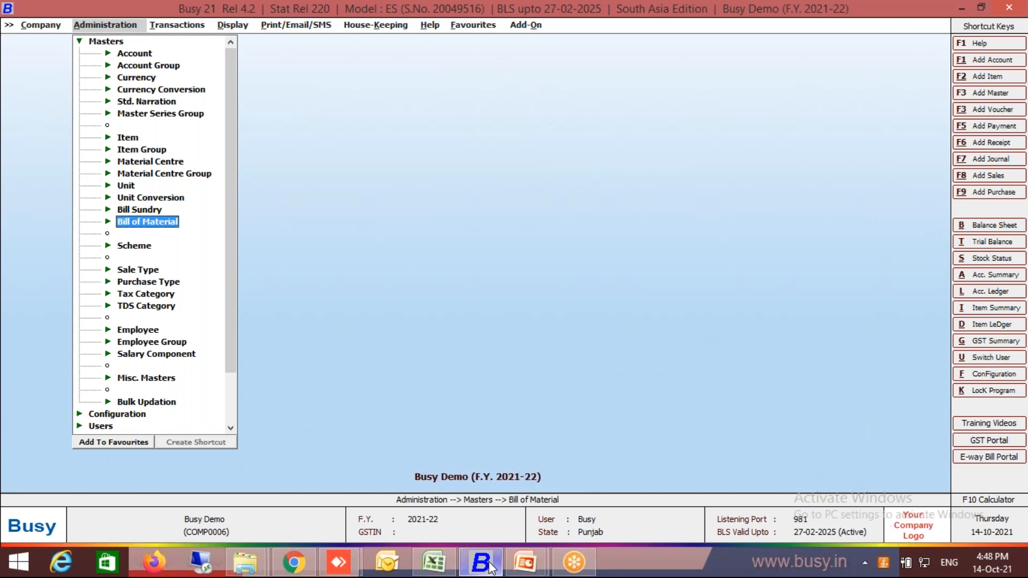
key("Return")
key("Down")
key("Return")
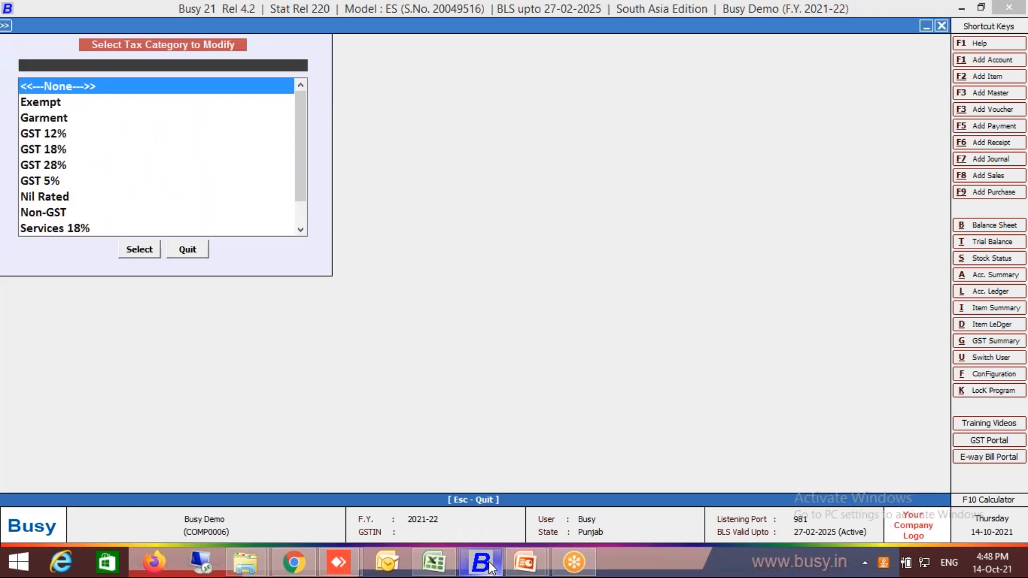
Rename the GST 5% tax category as 5 and save it.
type("5")
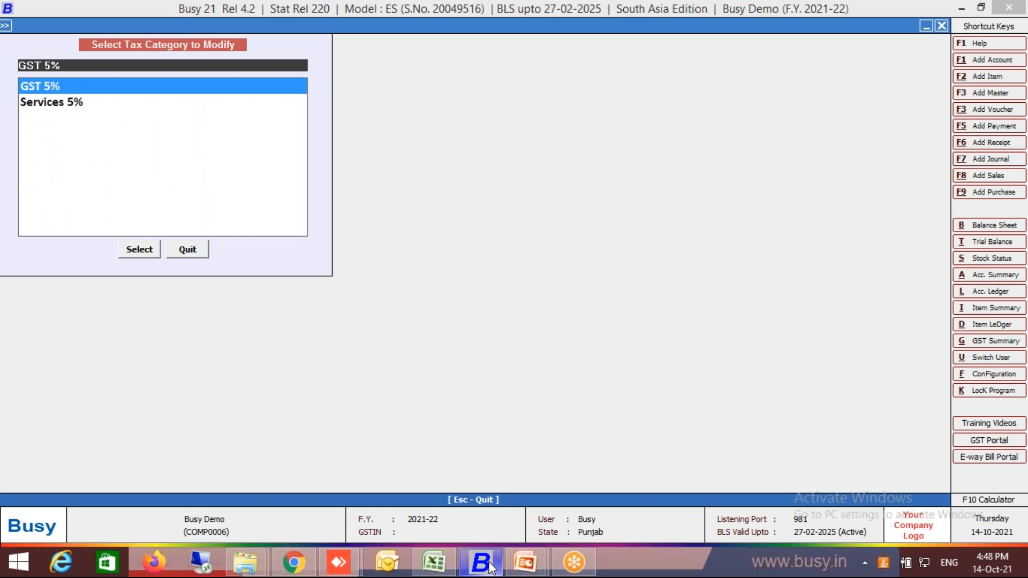
key("Return")
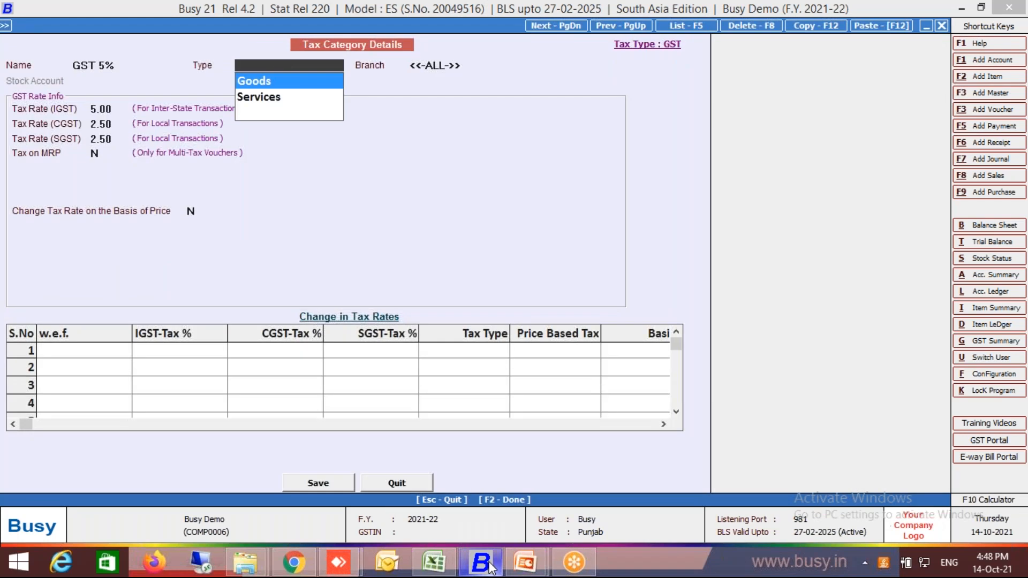
key("Escape")
type("5")
key("Return")
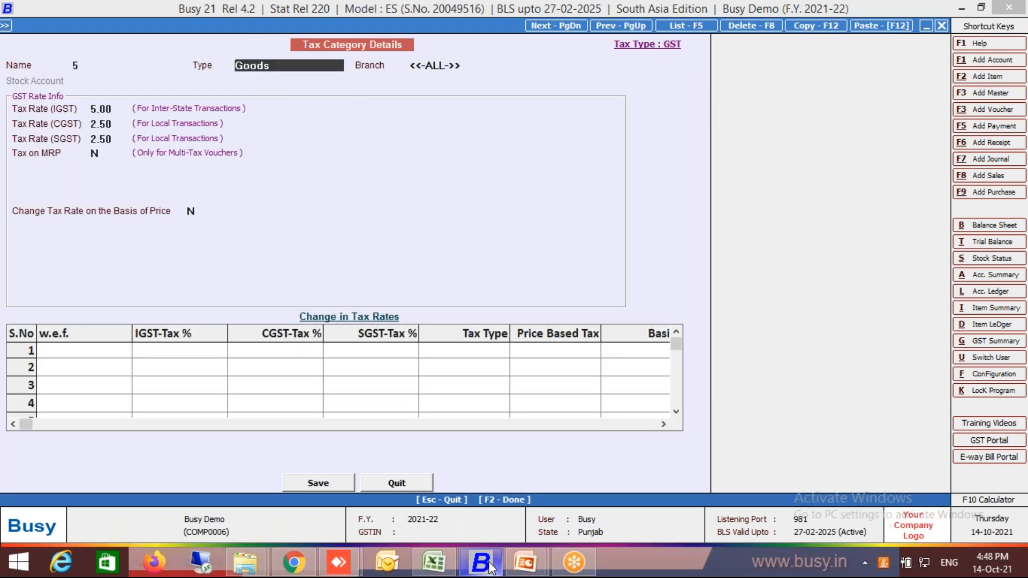
key("F2")
key("Return")
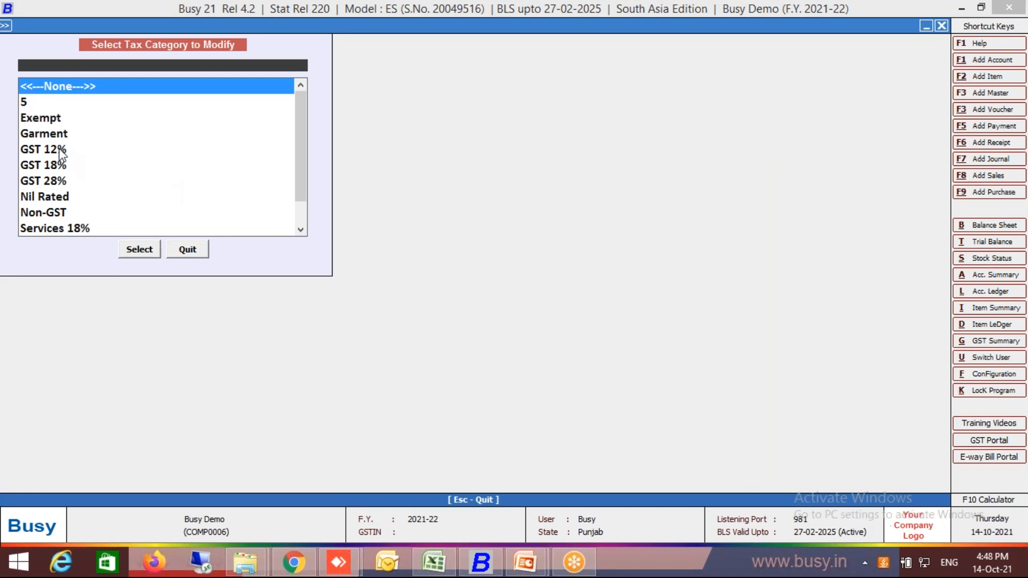
Rename the GST 12% tax category as 12 and save it.
left_click(202, 252)
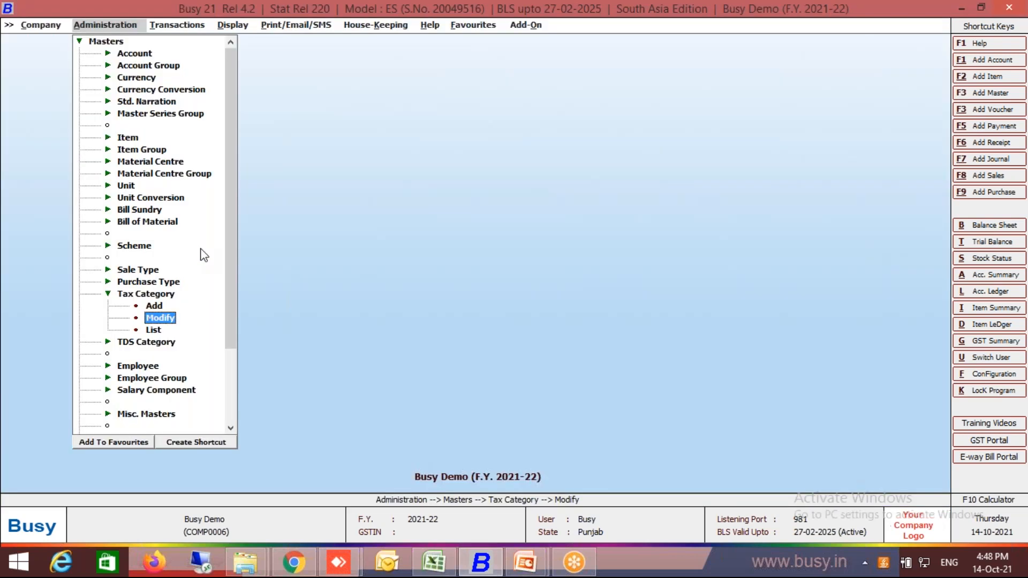
key("Return")
type("12")
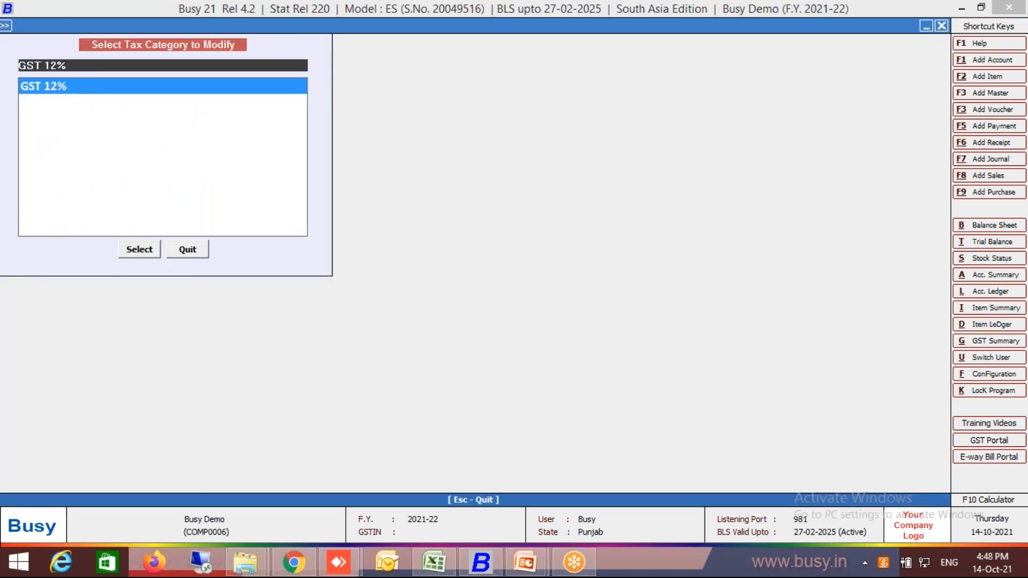
key("Return")
type("12")
key("Return")
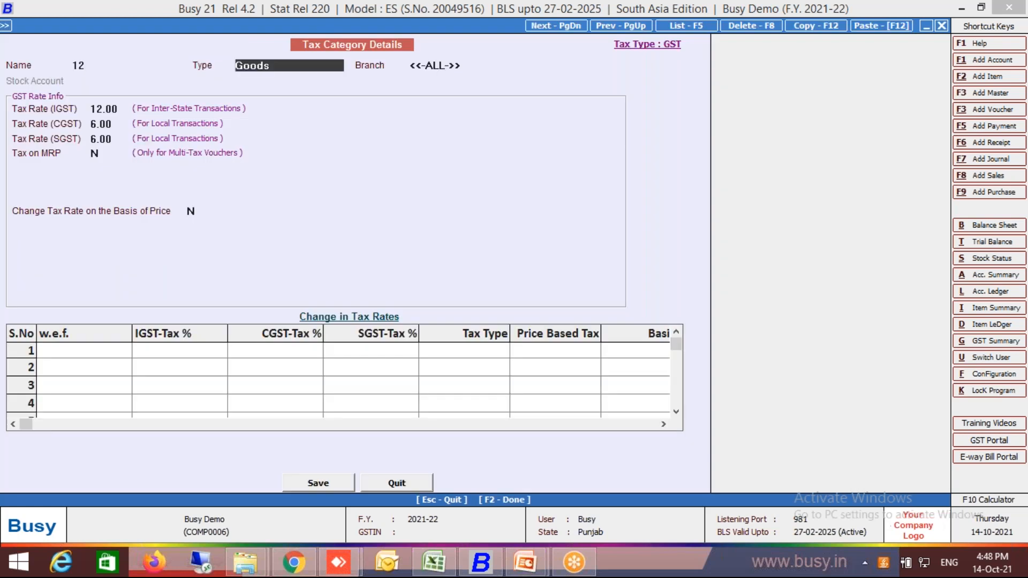
key("F2")
key("Return")
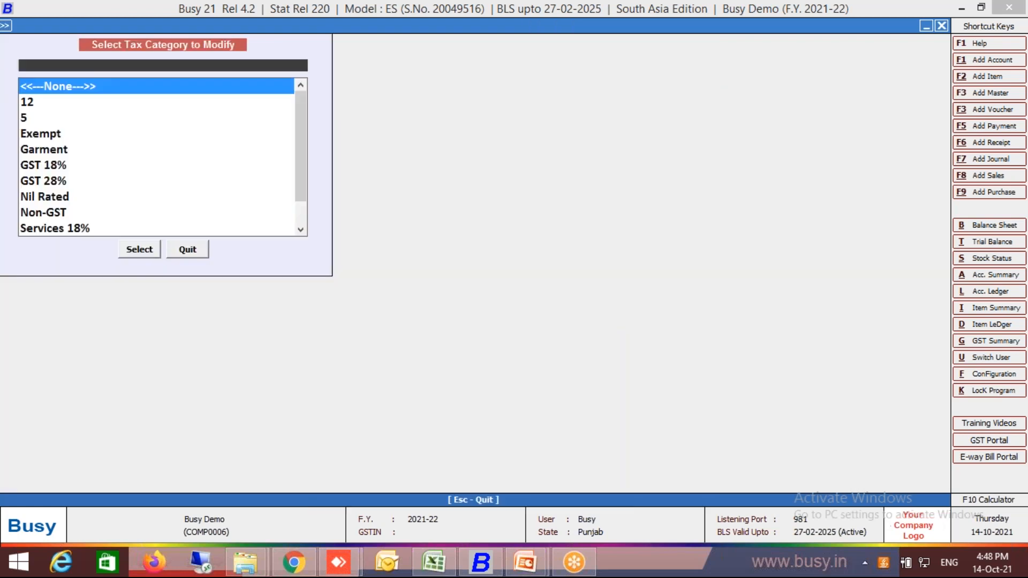
Rename the GST 18% tax category as 18 and save it.
key("Down")
key("Down")
key("Down")
key("Down")
key("Down")
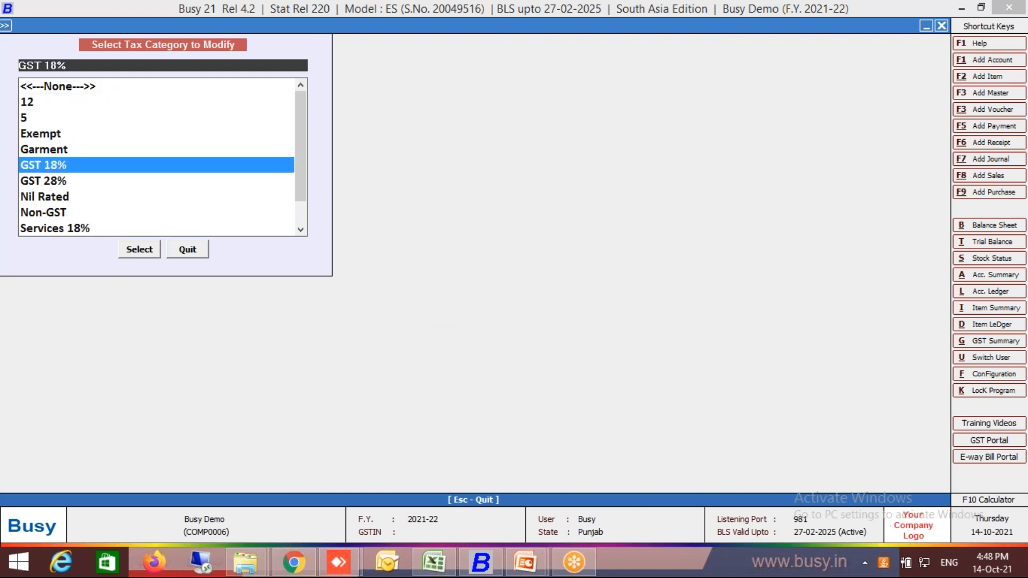
key("Return")
type("18")
key("Return")
key("F2")
key("Return")
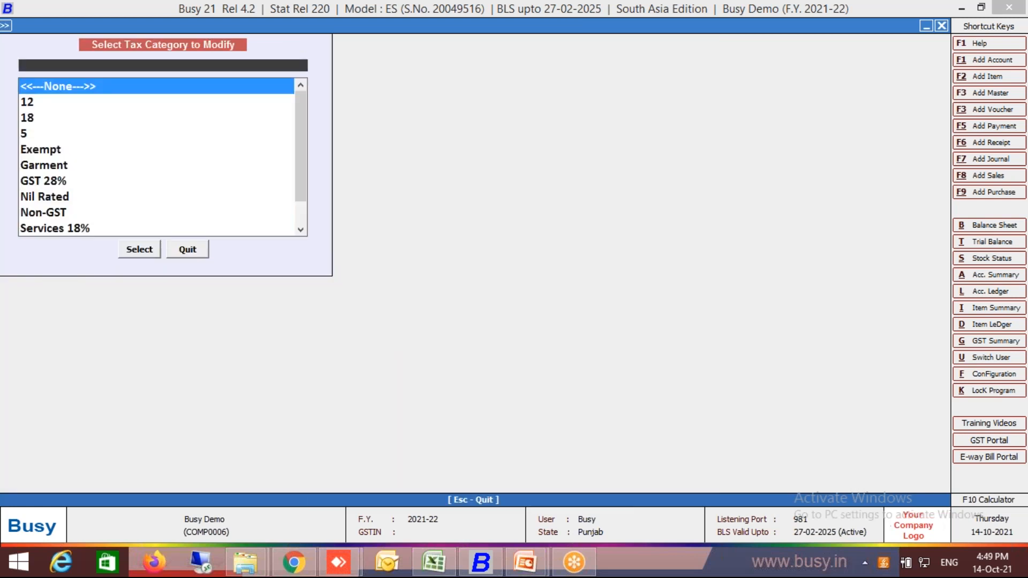
Switch back to the Excel workbook and review the item columns from Item1's name in cell B2.
left_click(434, 563)
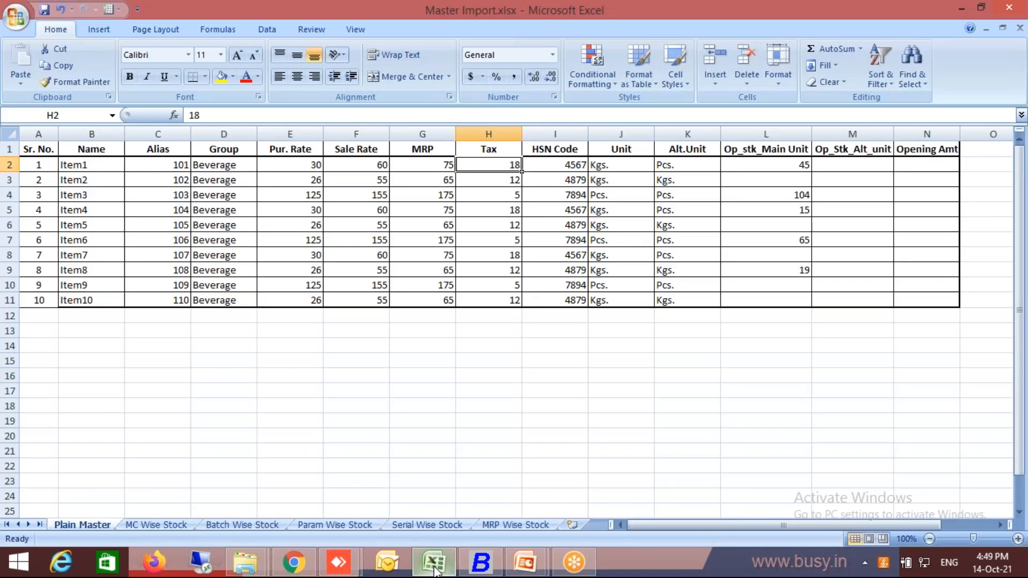
key("Left")
key("Left")
key("Left")
key("Left")
key("Left")
key("Left")
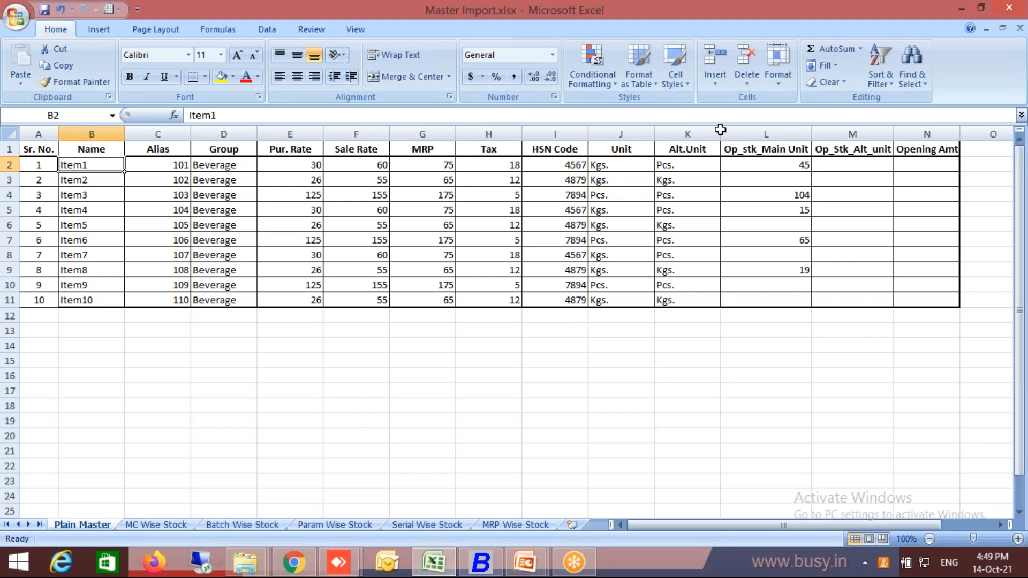
key("alt+Tab")
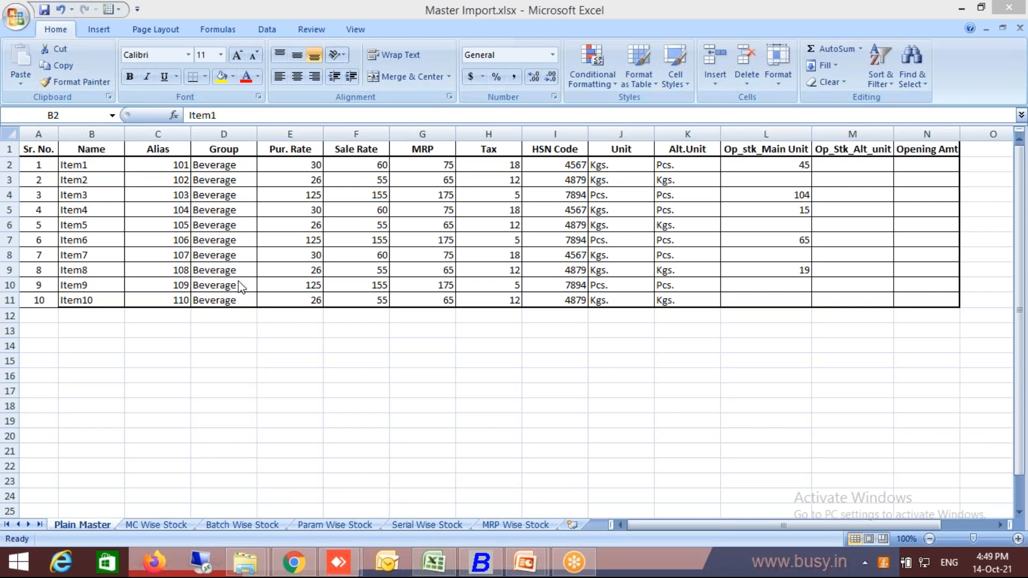
Switch to Busy, leave the tax category list and open Multiple Item Creation/Modification under the bulk updation masters.
left_click(499, 567)
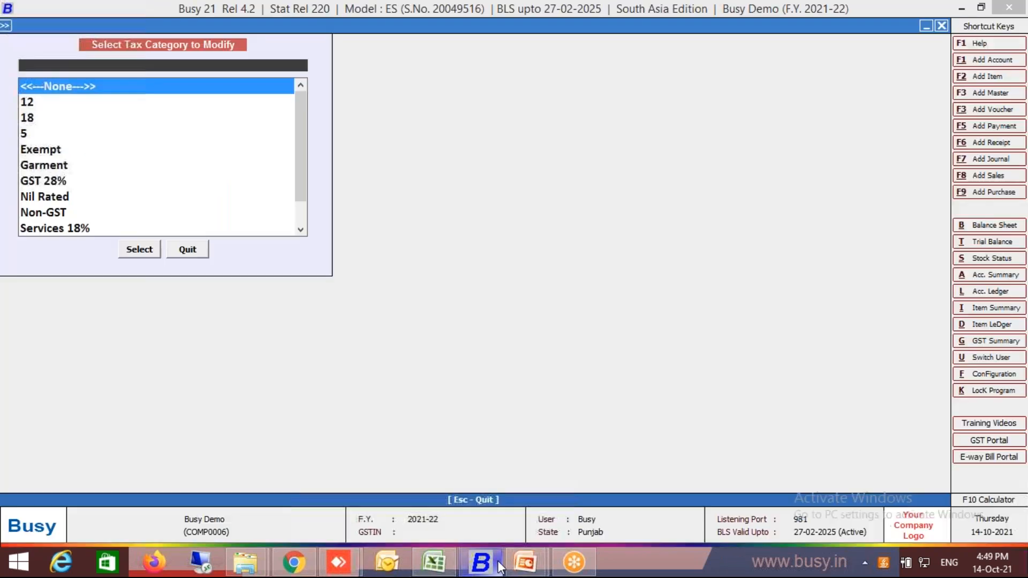
key("Escape")
key("Escape")
key("Escape")
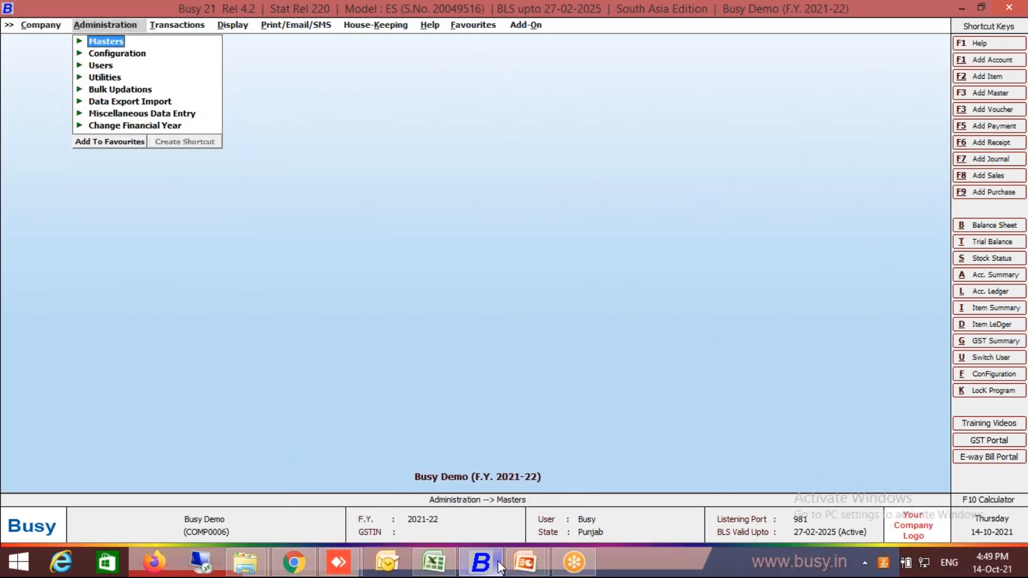
key("Return")
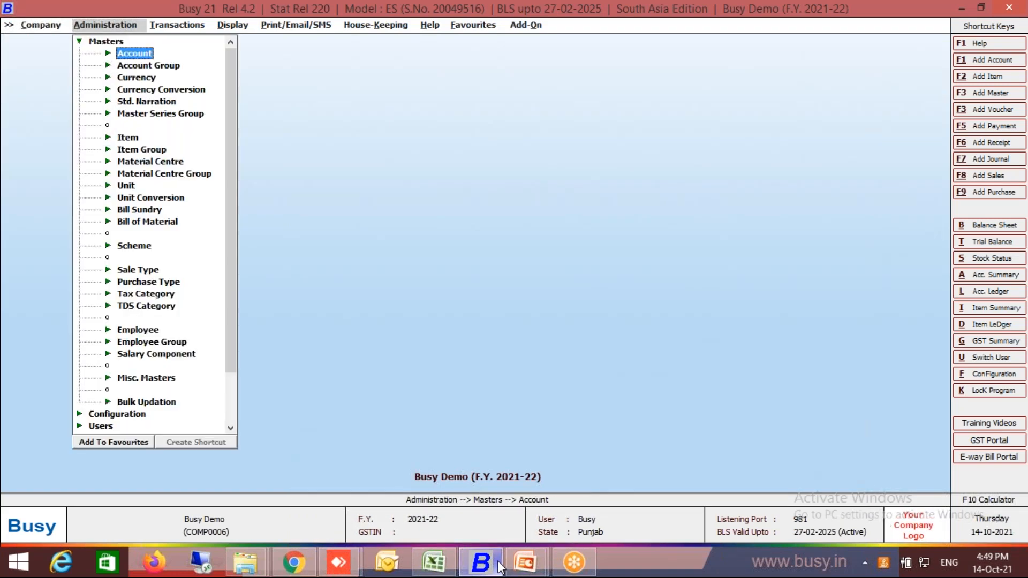
key("Up")
key("Up")
key("Up")
key("Return")
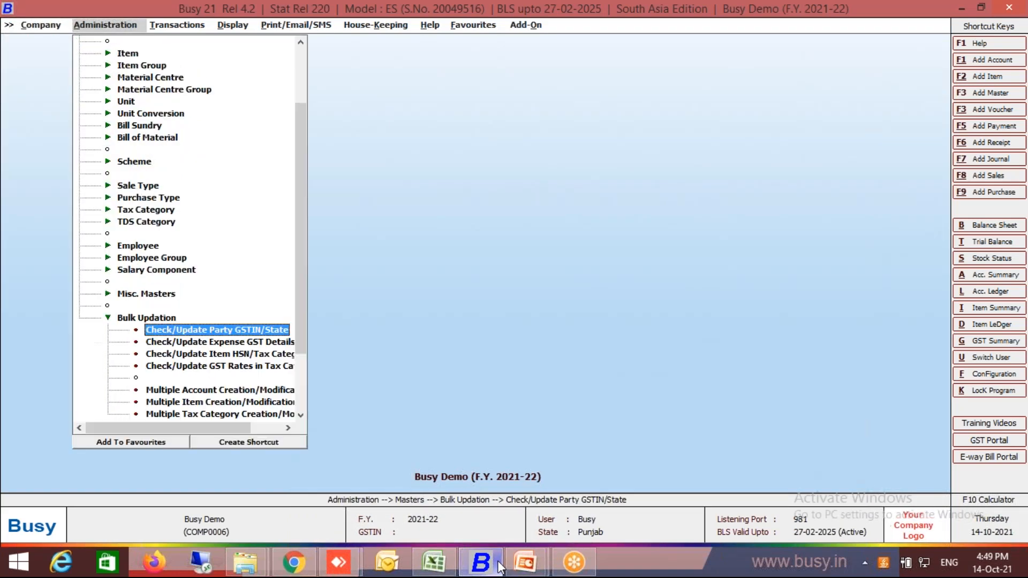
key("Down")
key("Down")
key("Down")
key("Down")
key("Down")
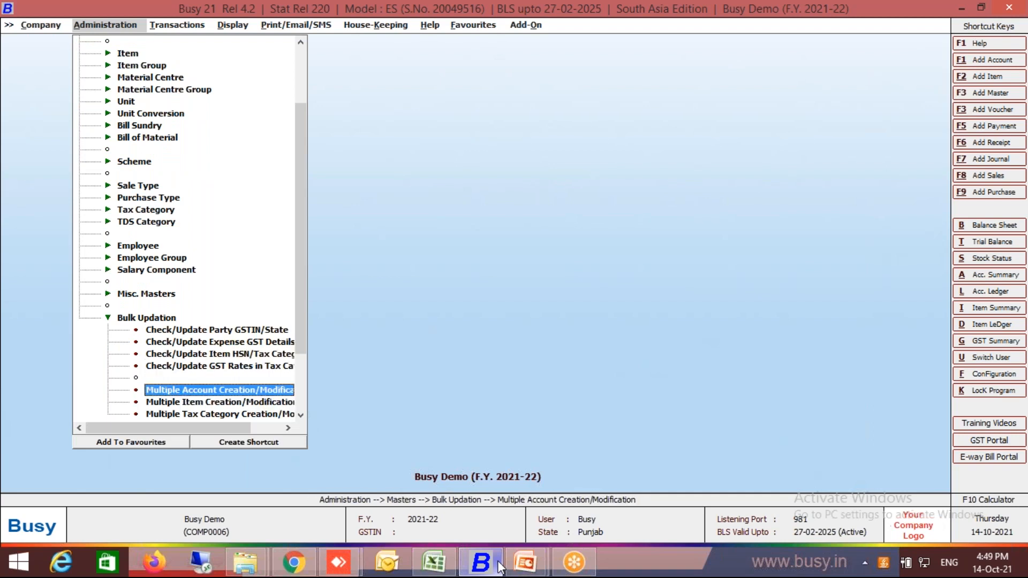
key("Return")
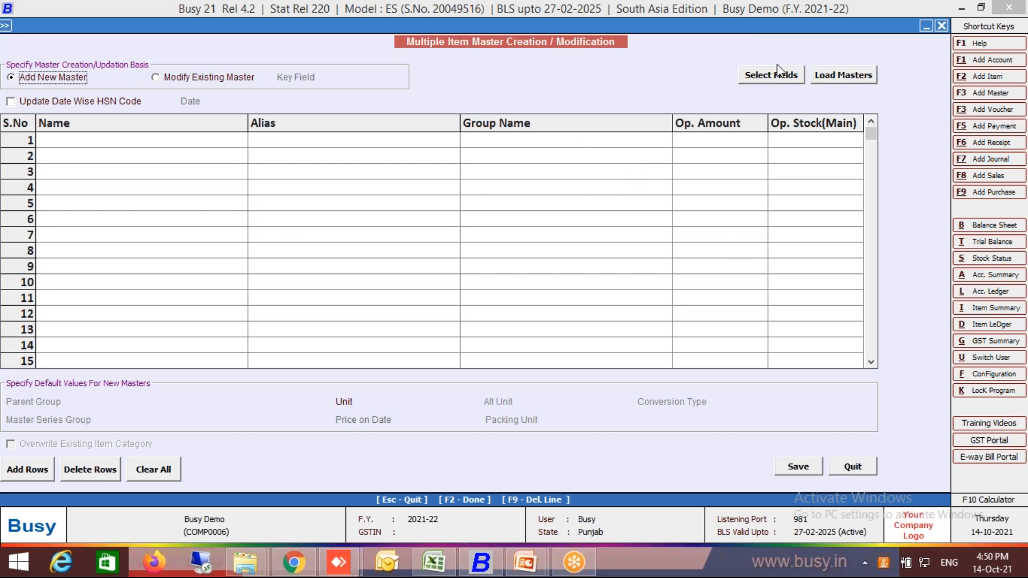
Open the field selection for the item masters and remove ITEM_OP_AMOUNT and ITEM_OP_STOCK_MAIN_UNIT from the selected fields.
left_click(766, 80)
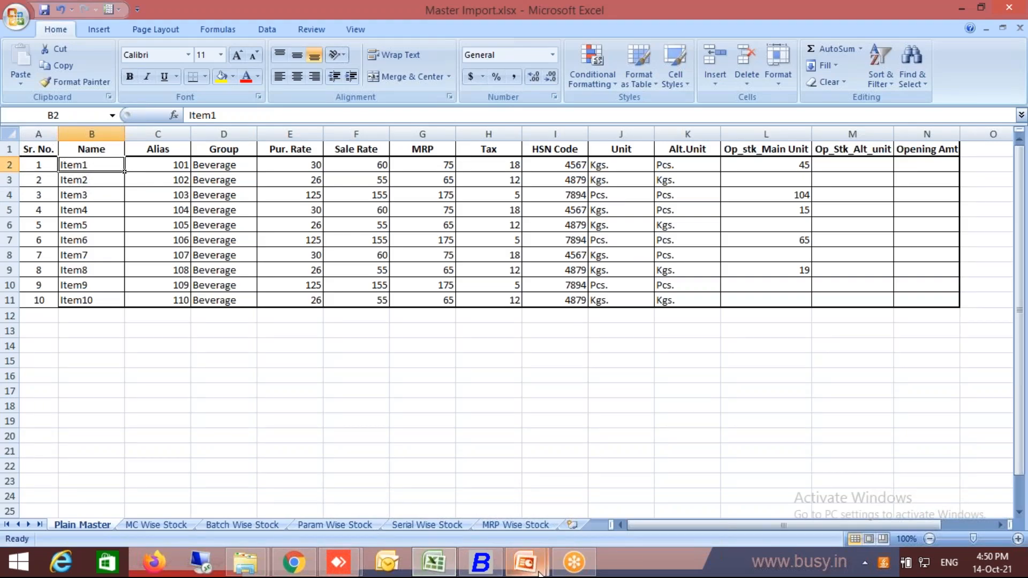
mouse_move(510, 574)
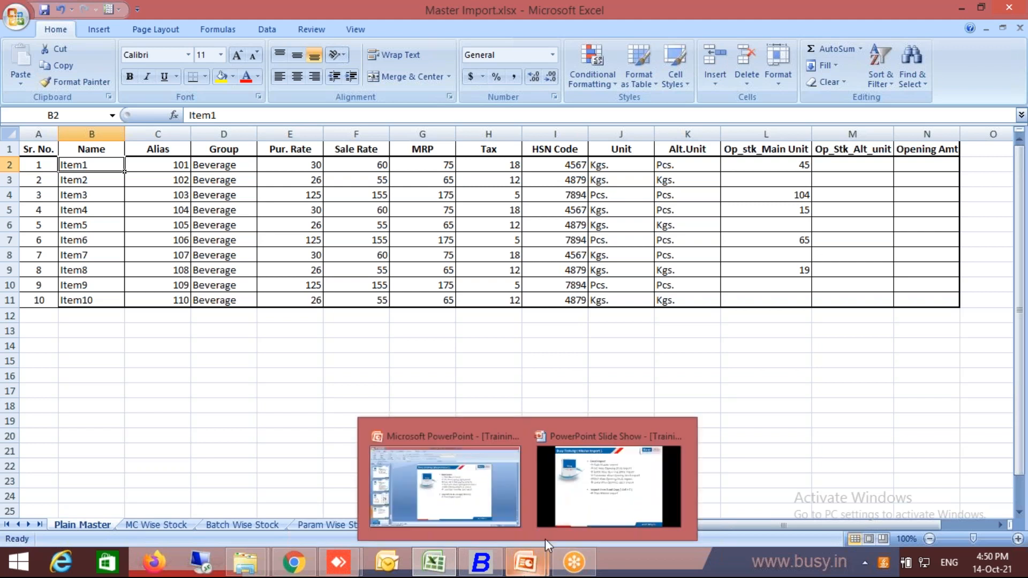
mouse_move(461, 506)
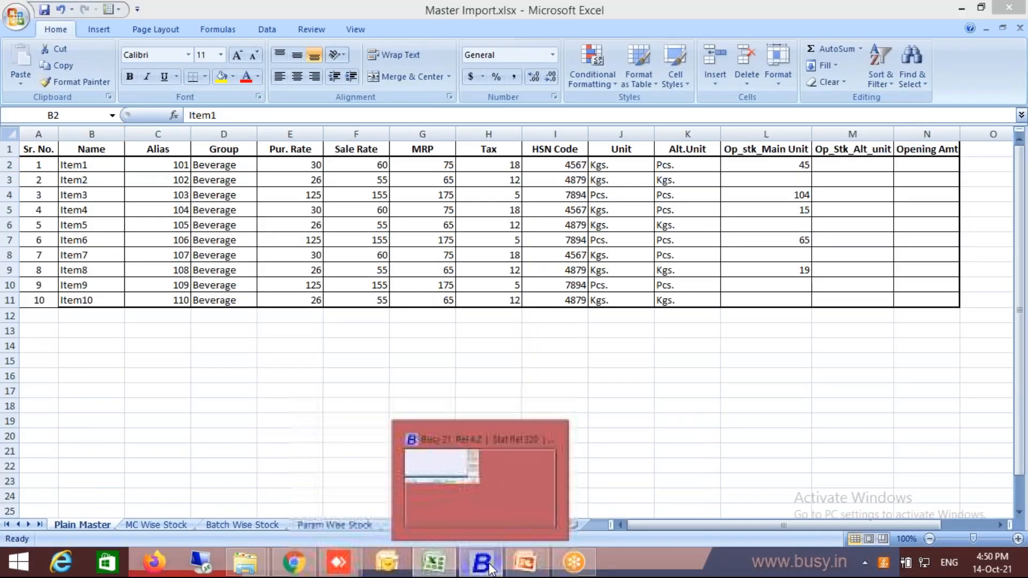
left_click(481, 562)
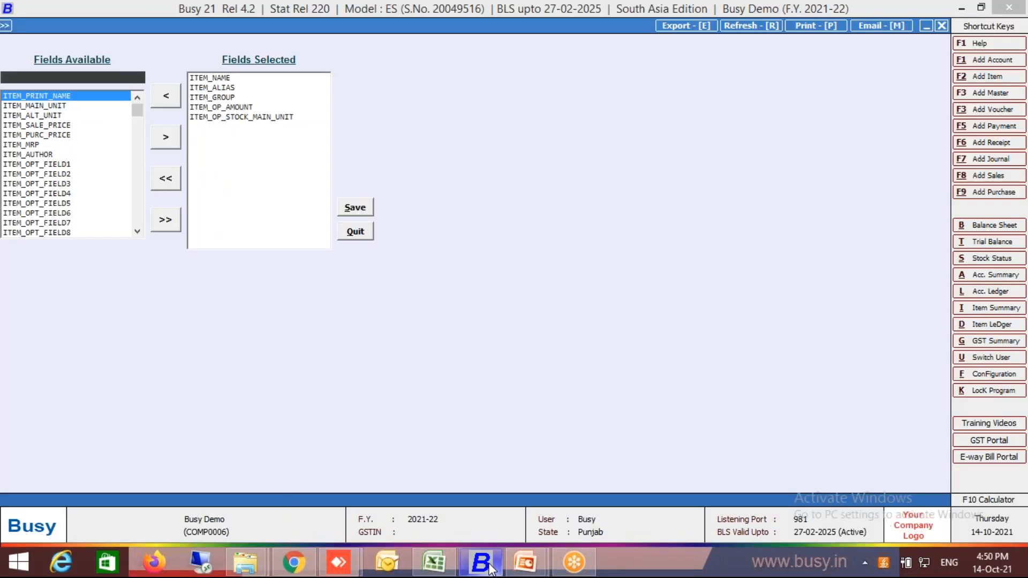
left_click(245, 107)
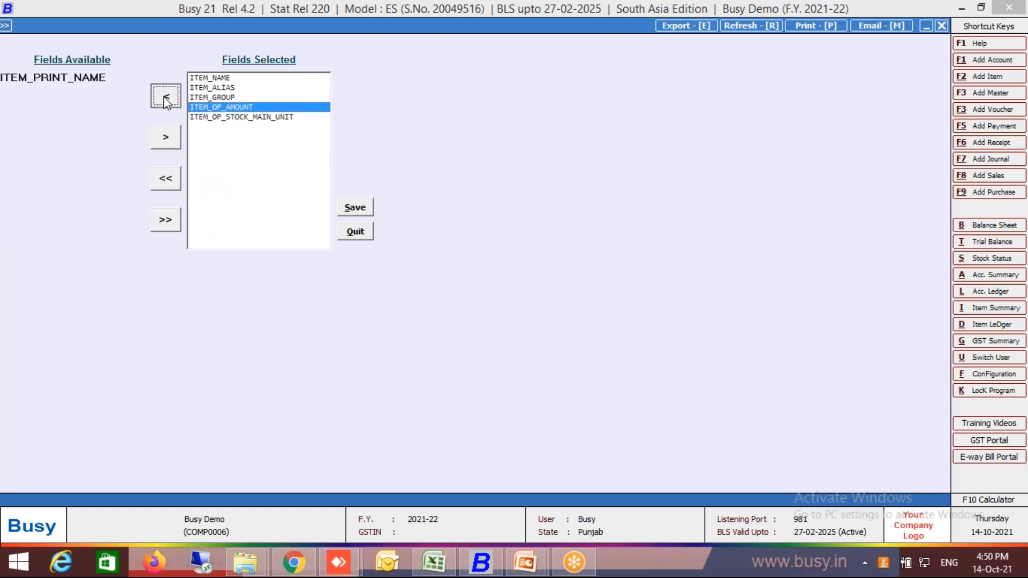
left_click(163, 97)
left_click(232, 110)
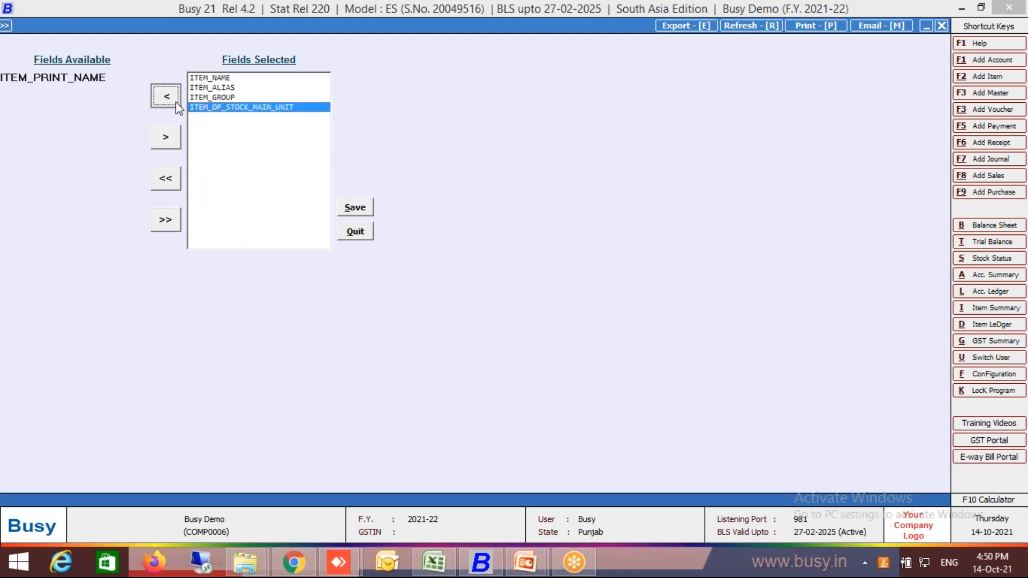
left_click(176, 103)
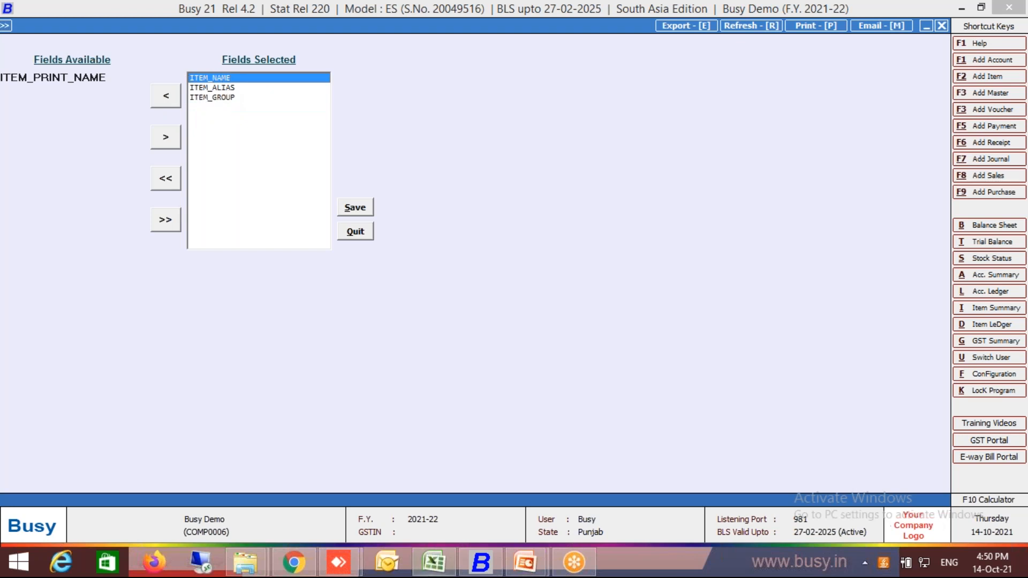
Check the column after Group in the Excel workbook and add ITEM_PURC_PRICE to the selected fields in Busy.
left_click(442, 569)
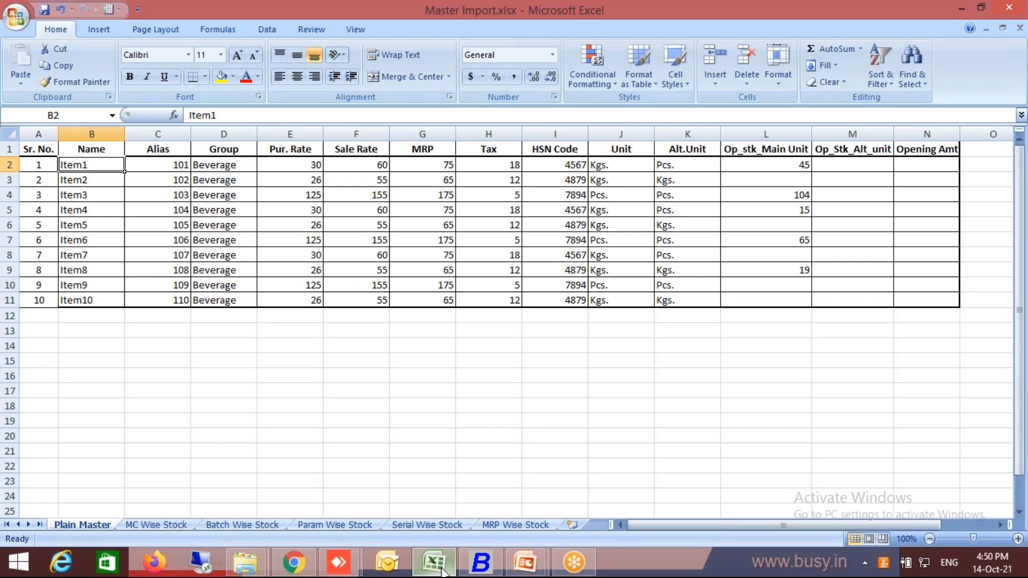
left_click(481, 562)
left_click(122, 77)
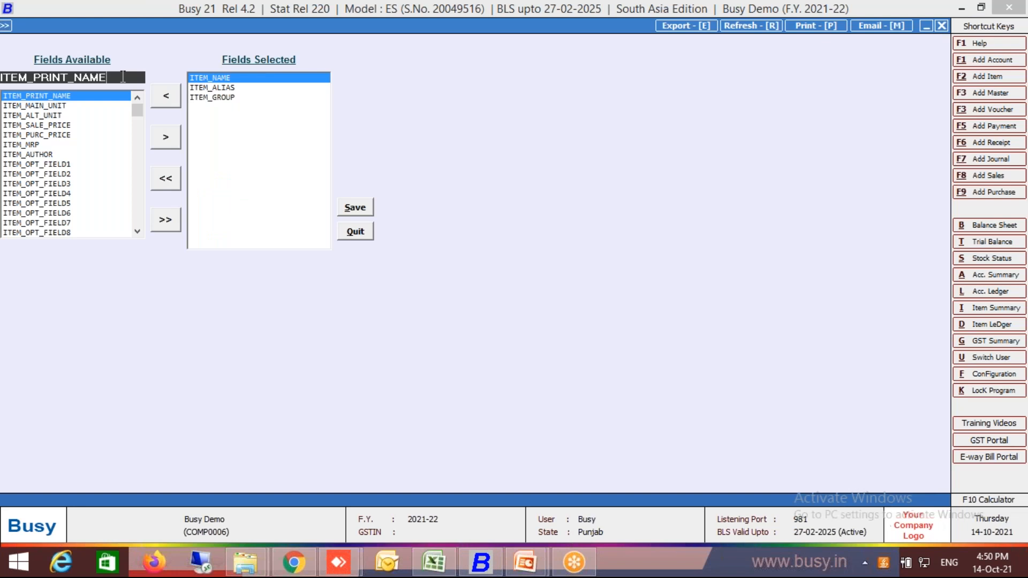
key("shift+Home")
key("Delete")
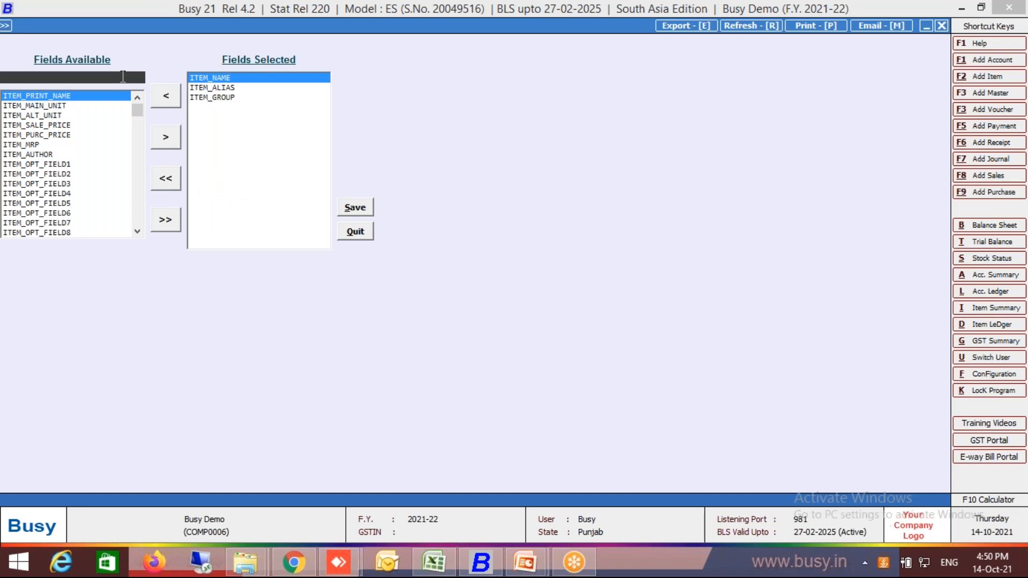
type("pur")
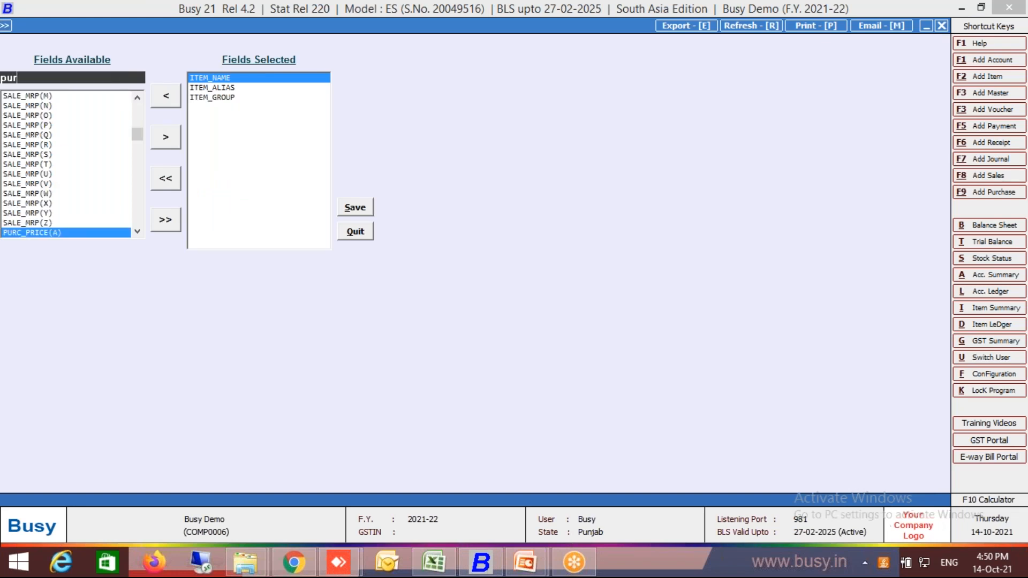
key("shift+Home")
type("Item_Pur")
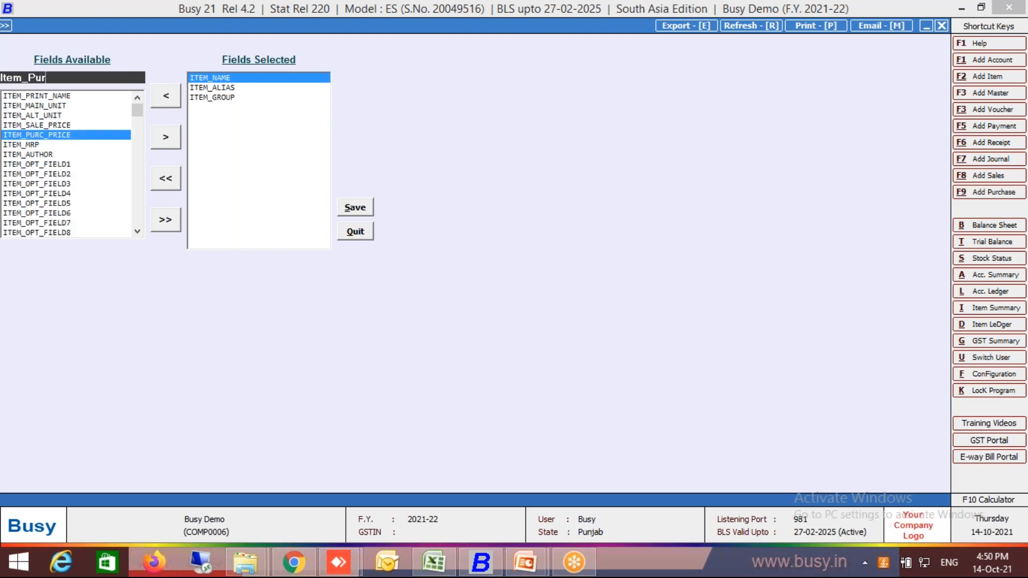
key("Return")
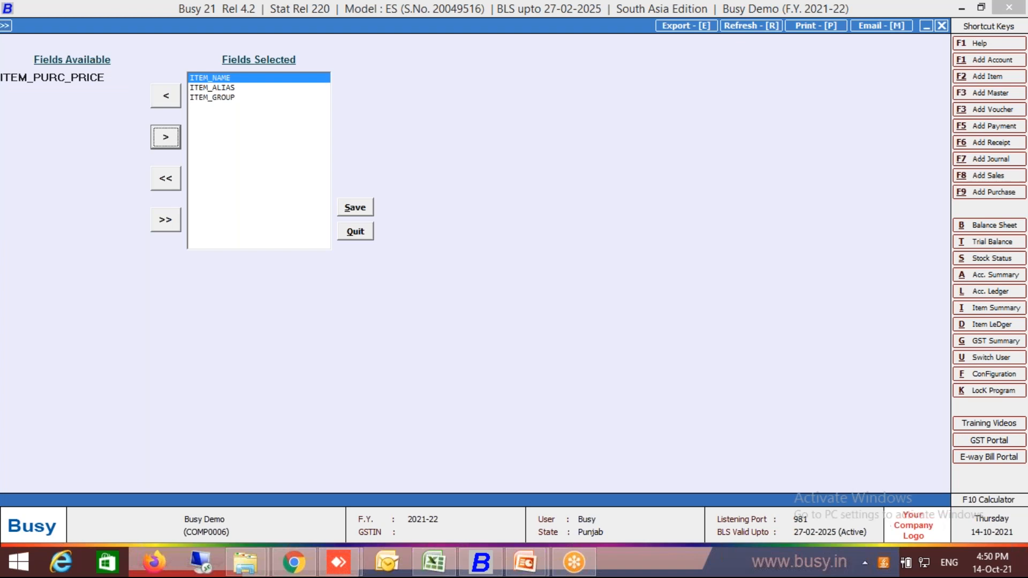
key("Return")
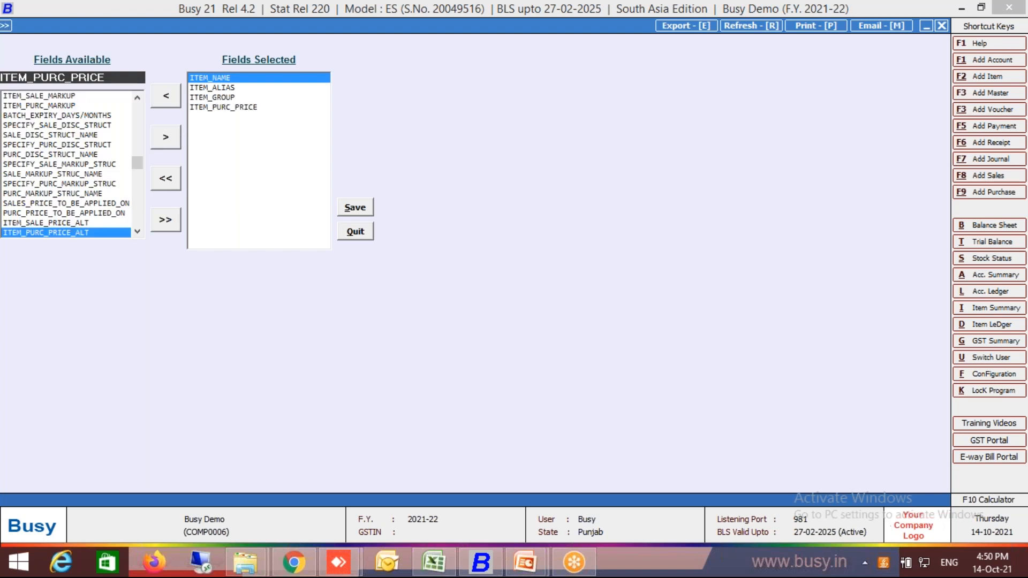
Check the next column in the Excel workbook and add ITEM_SALE_PRICE to the selected fields in Busy.
key("alt+Tab")
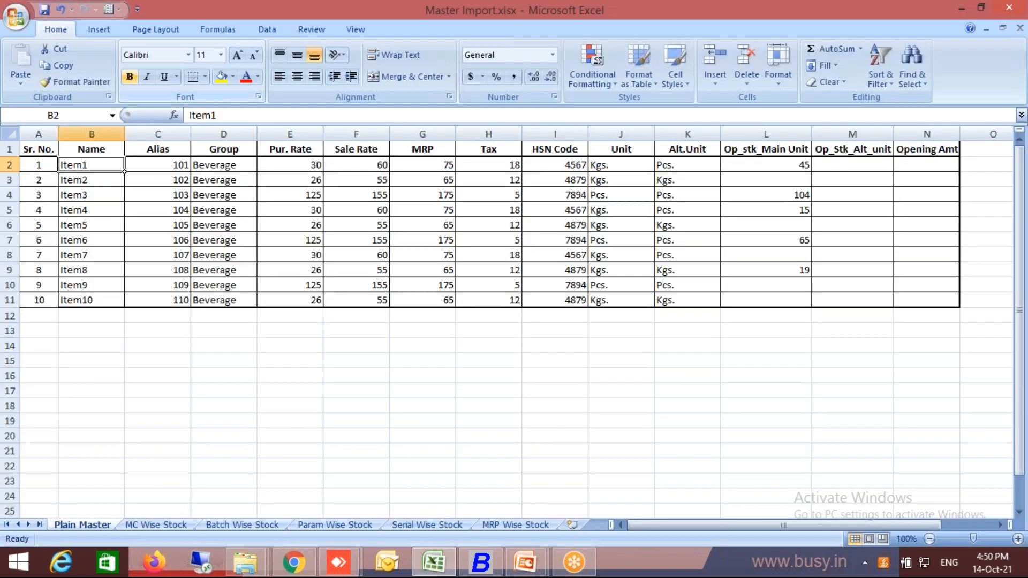
key("alt+Tab")
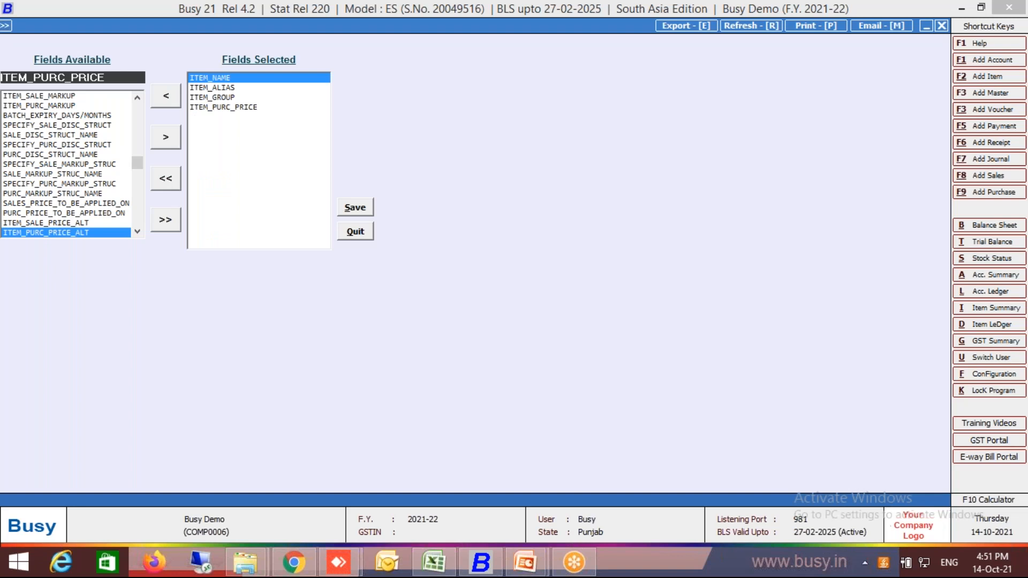
type("_ALT")
key("BackSpace")
key("BackSpace")
key("BackSpace")
key("BackSpace")
key("BackSpace")
key("BackSpace")
key("BackSpace")
key("BackSpace")
key("BackSpace")
key("BackSpace")
key("BackSpace")
key("BackSpace")
key("BackSpace")
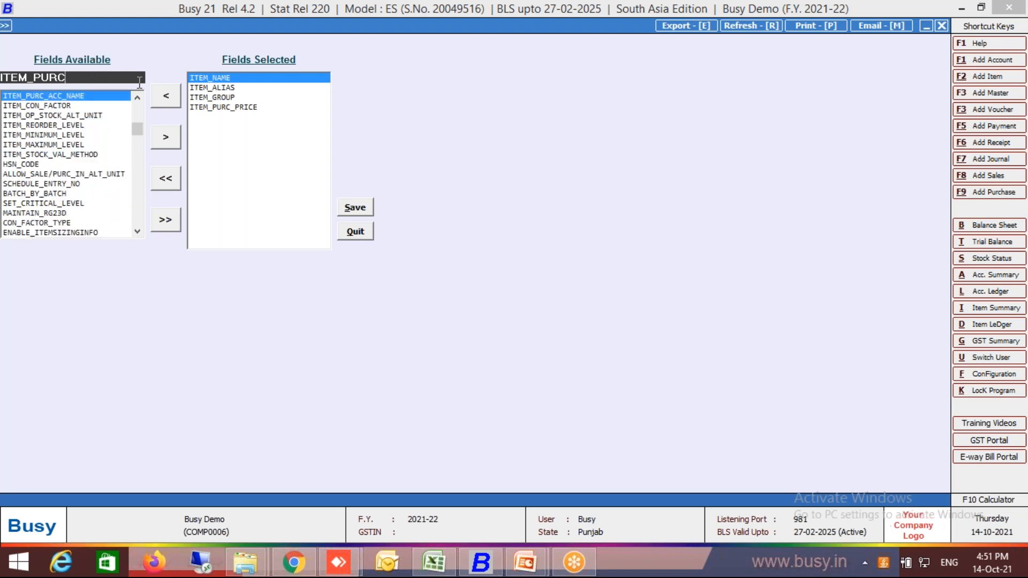
key("BackSpace")
type("SALE")
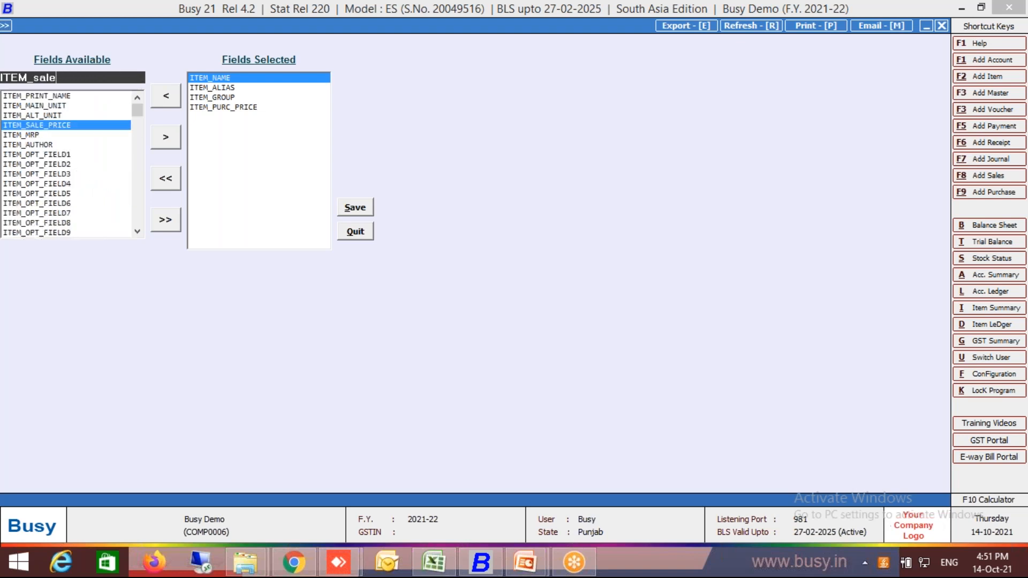
key("Return")
key("Tab")
key("Return")
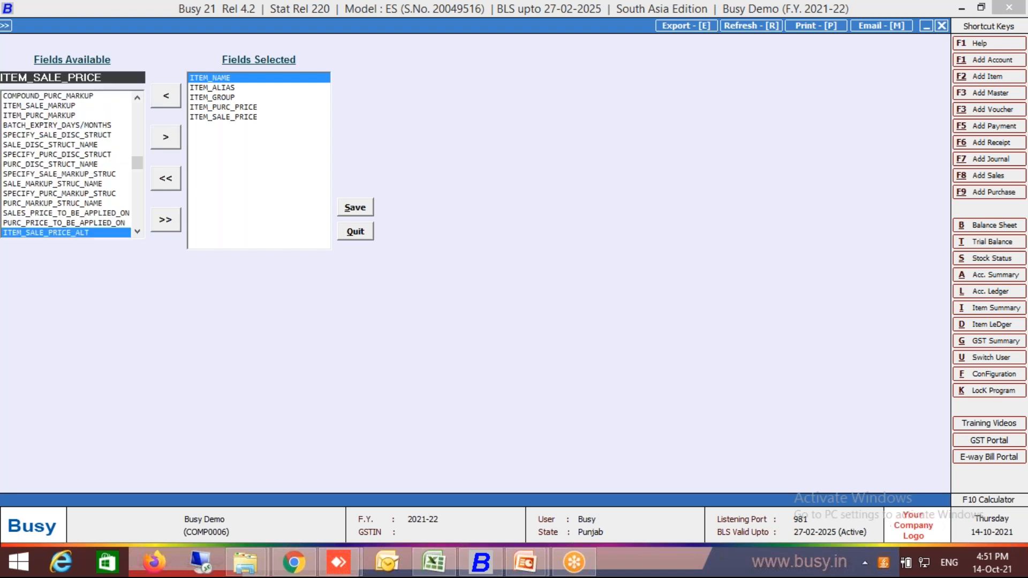
Add ITEM_MRP to the selected fields.
type("mrp")
key("Return")
key("Tab")
key("Return")
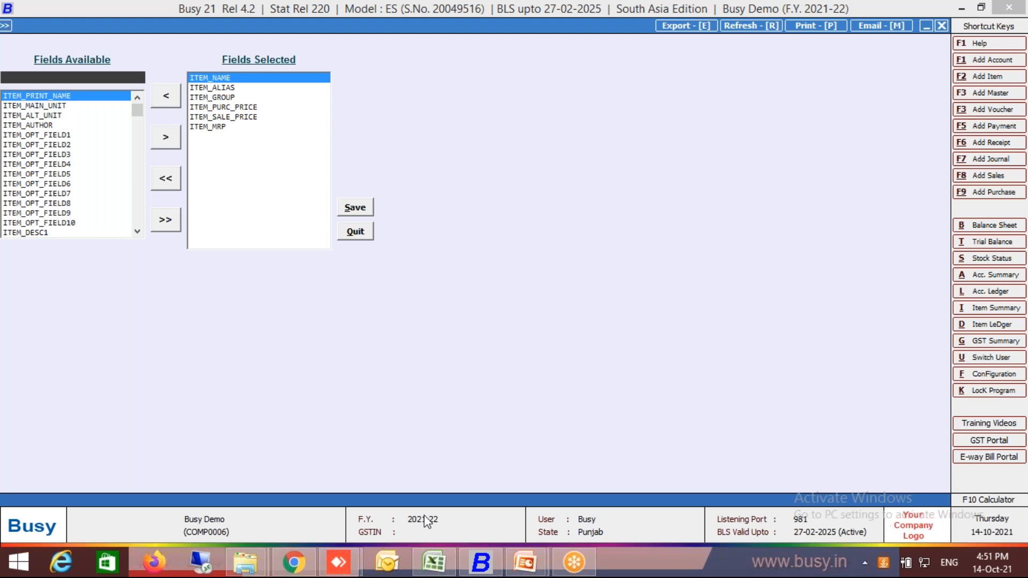
Check the column after MRP in the Excel workbook and search Busy's available fields for the matching tax field.
left_click(449, 551)
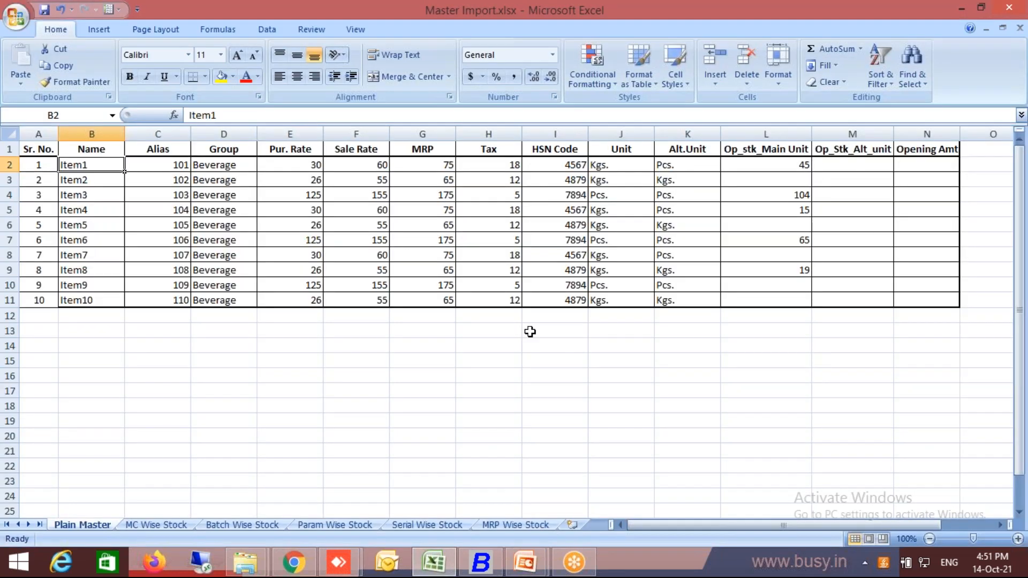
left_click(483, 566)
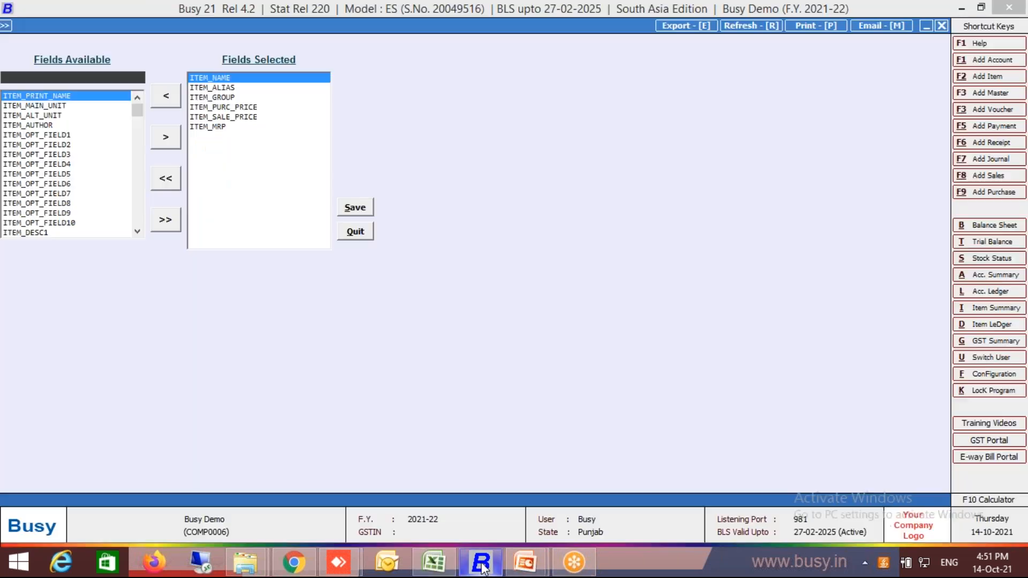
type("tax")
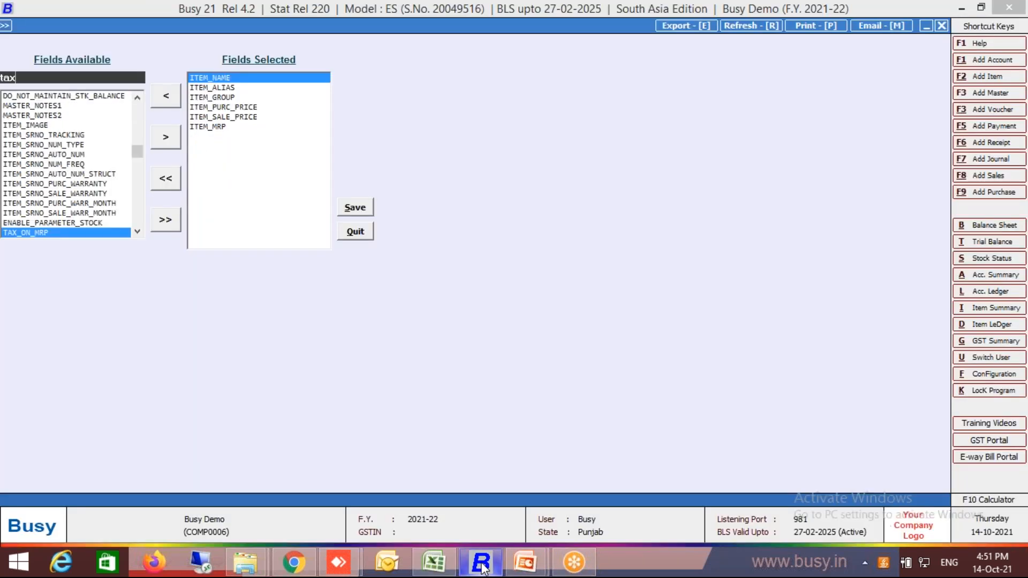
key("BackSpace")
key("BackSpace")
key("BackSpace")
type("tc")
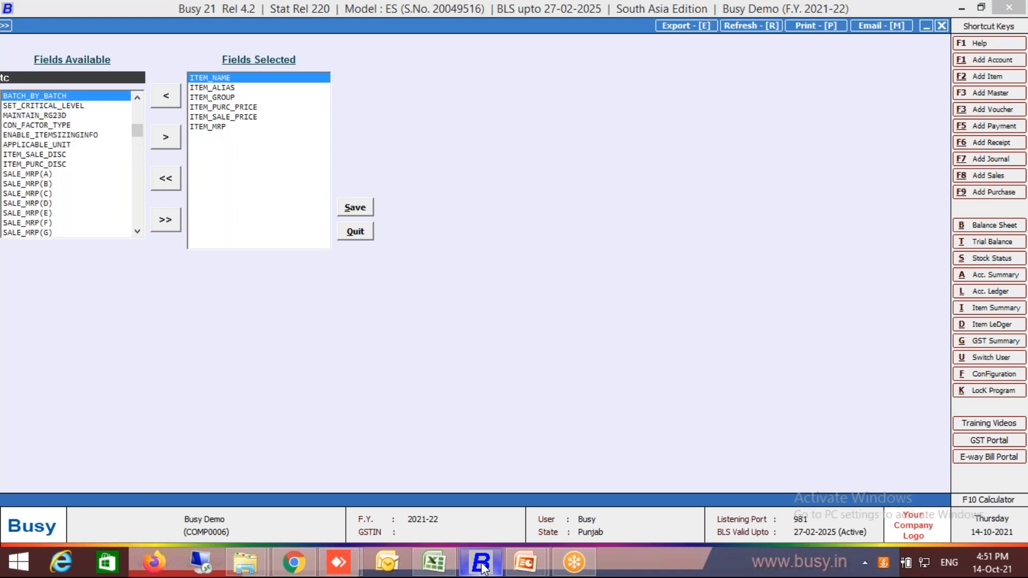
key("BackSpace")
type("c")
key("BackSpace")
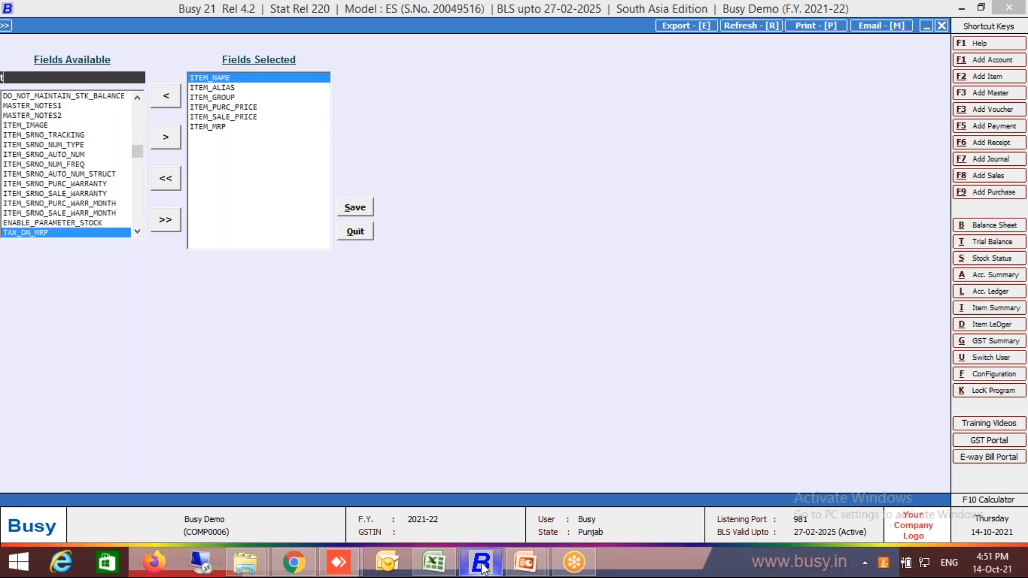
type("c")
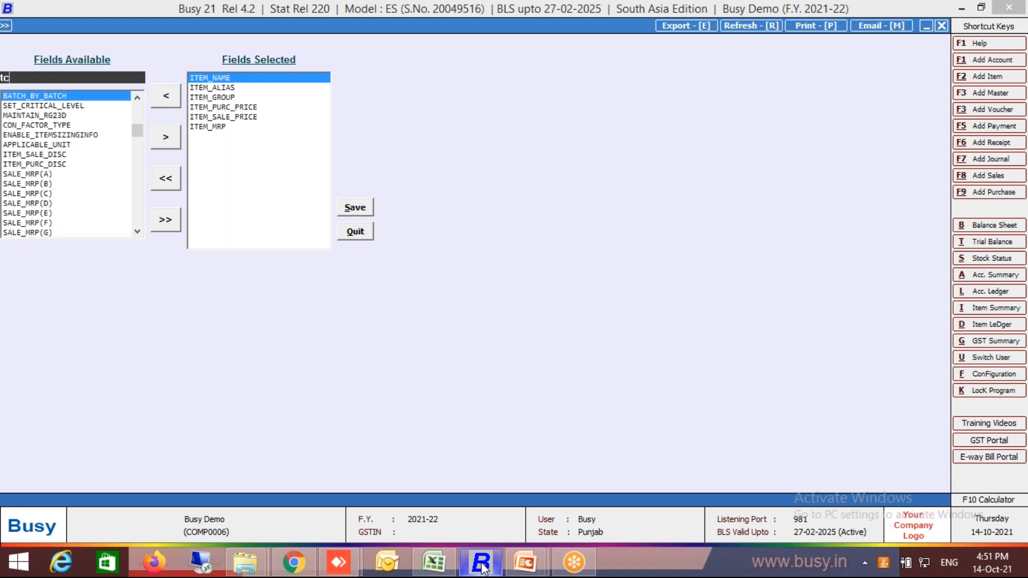
Discard the field selection, leave the bulk item form and reopen Multiple Item Creation/Modification.
key("Escape")
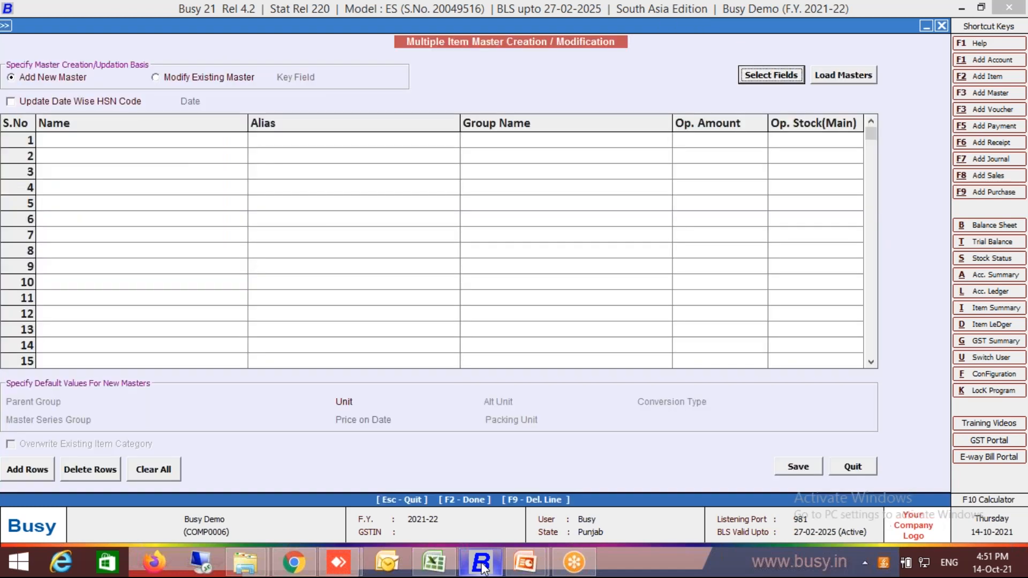
key("Escape")
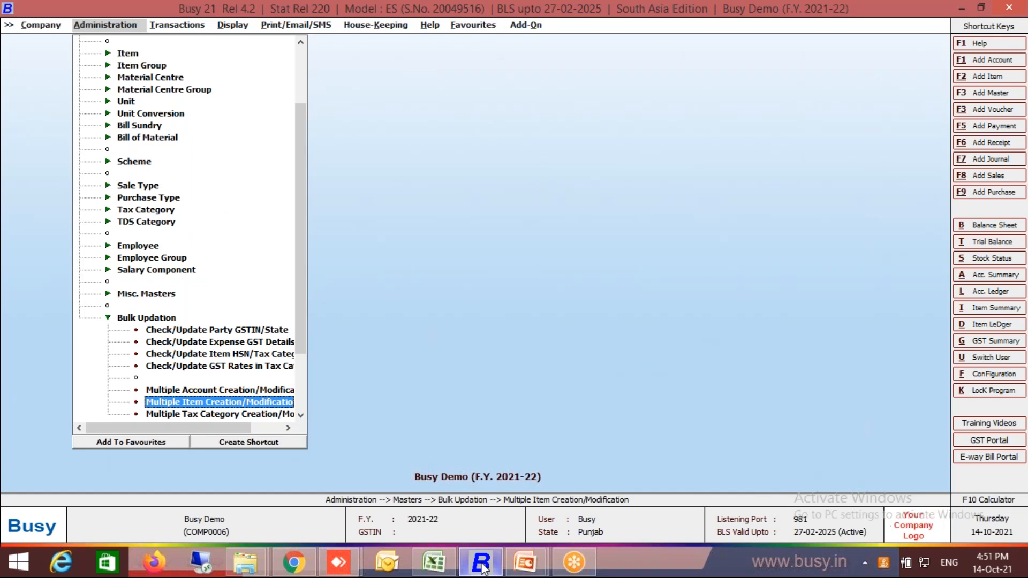
key("Return")
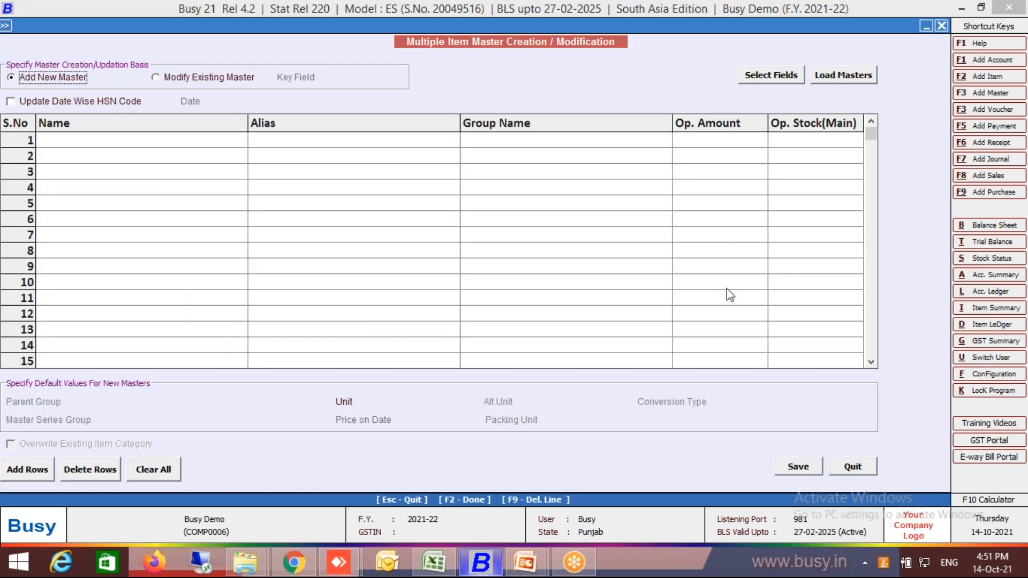
Open the field selection and remove ITEM_OP_AMOUNT and ITEM_OP_STOCK_MAIN_UNIT, leaving only the name, alias and group fields.
left_click(770, 77)
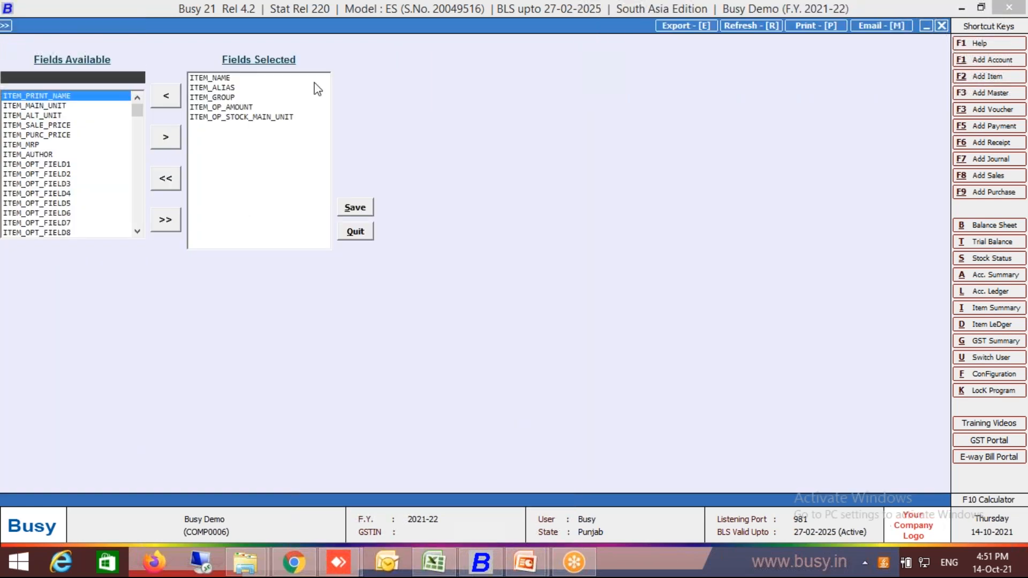
left_click(226, 108)
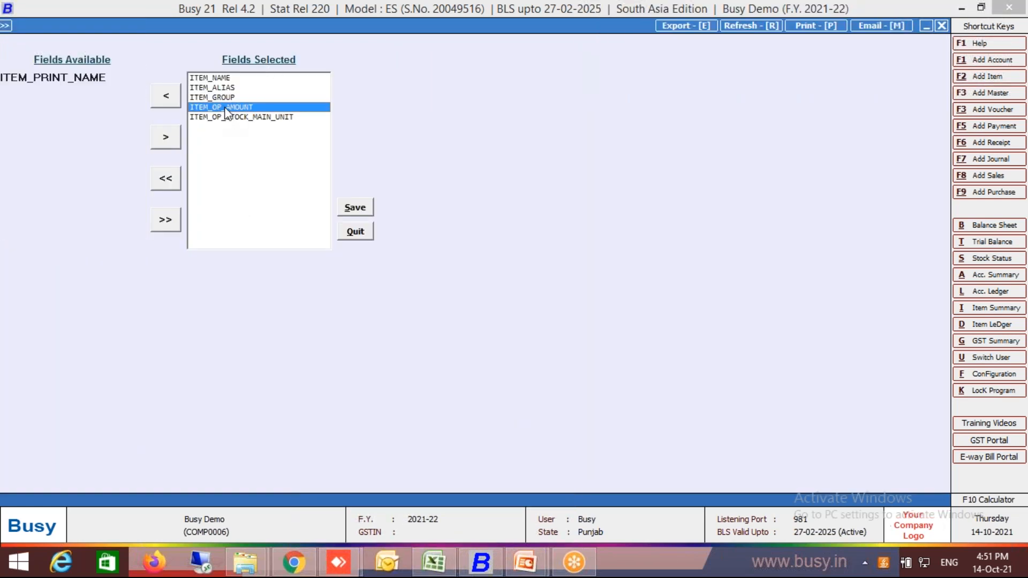
left_click(169, 101)
left_click(193, 107)
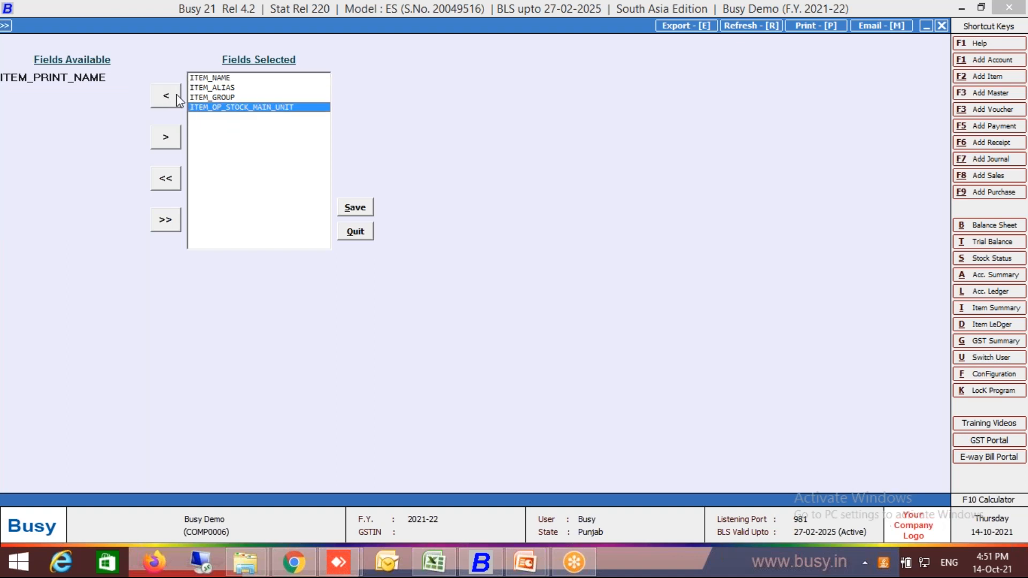
left_click(167, 100)
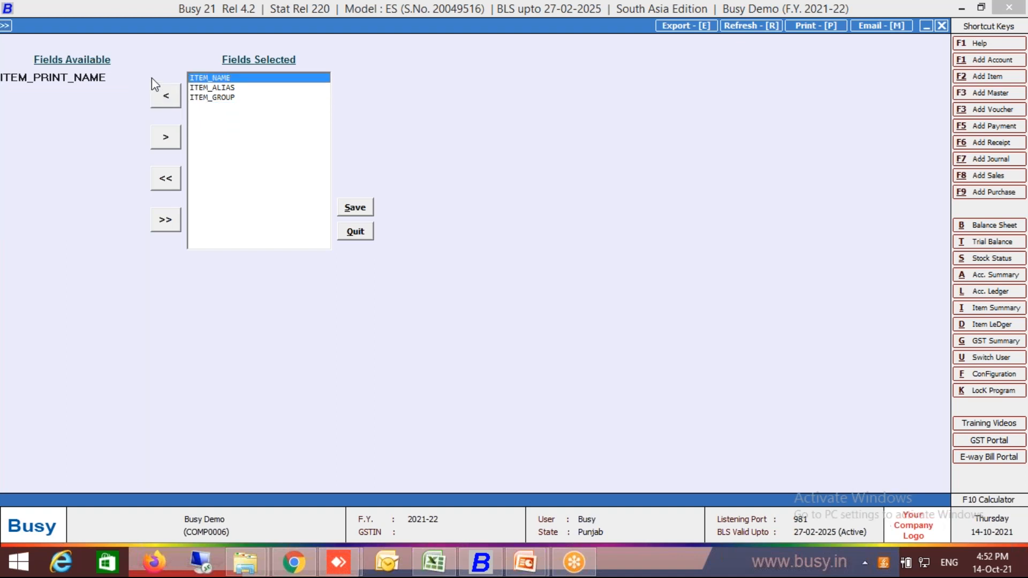
Check the next column in the Excel item list and add ITEM_PURC_PRICE to Busy's selected fields.
left_click(122, 78)
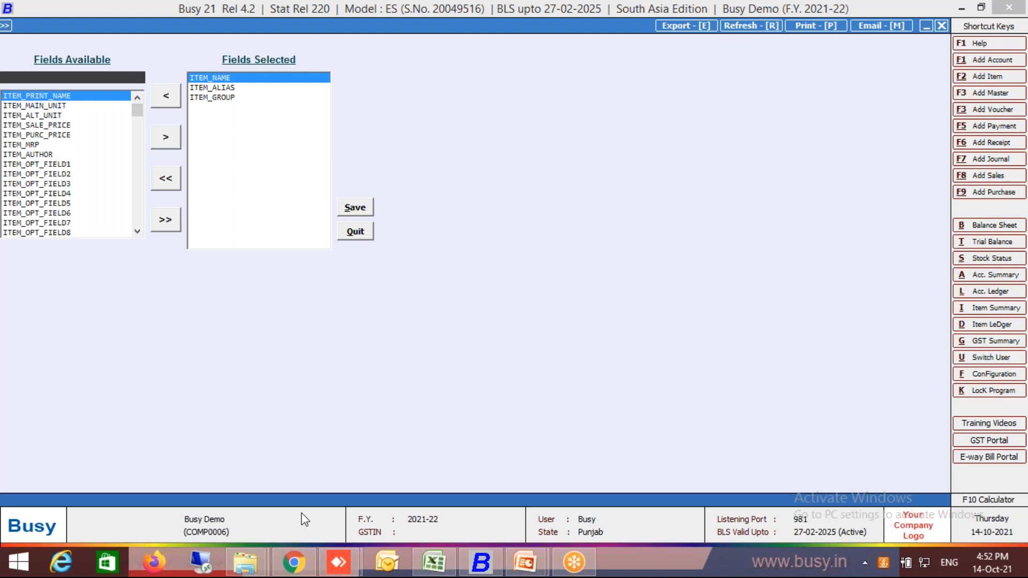
left_click(436, 562)
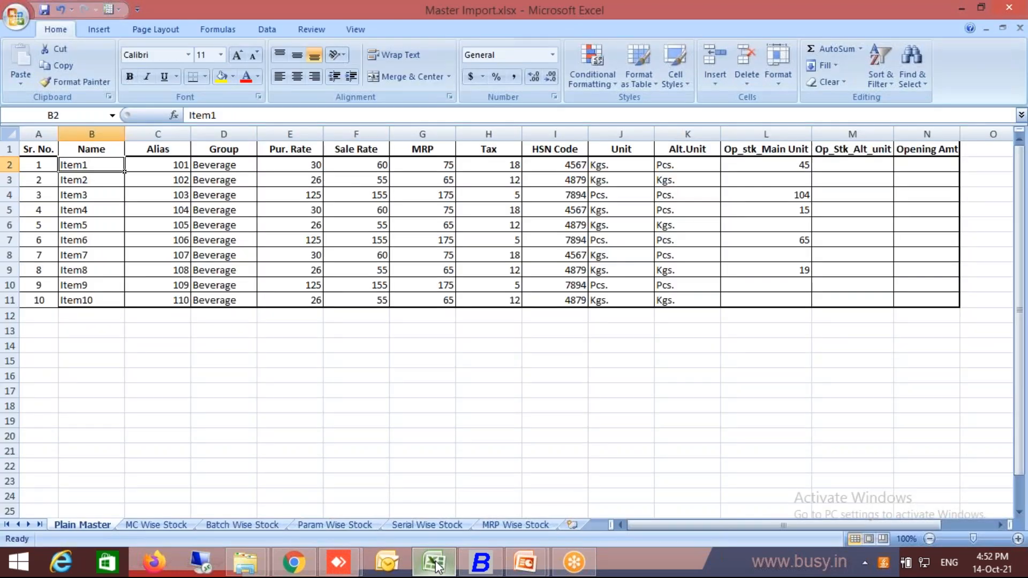
left_click(438, 566)
type("Item_P")
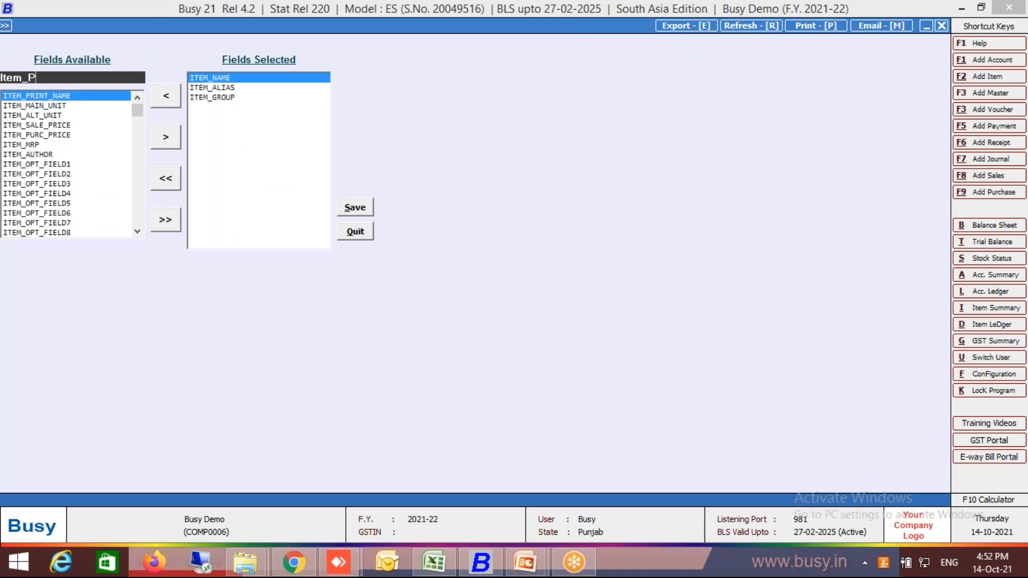
type("ur")
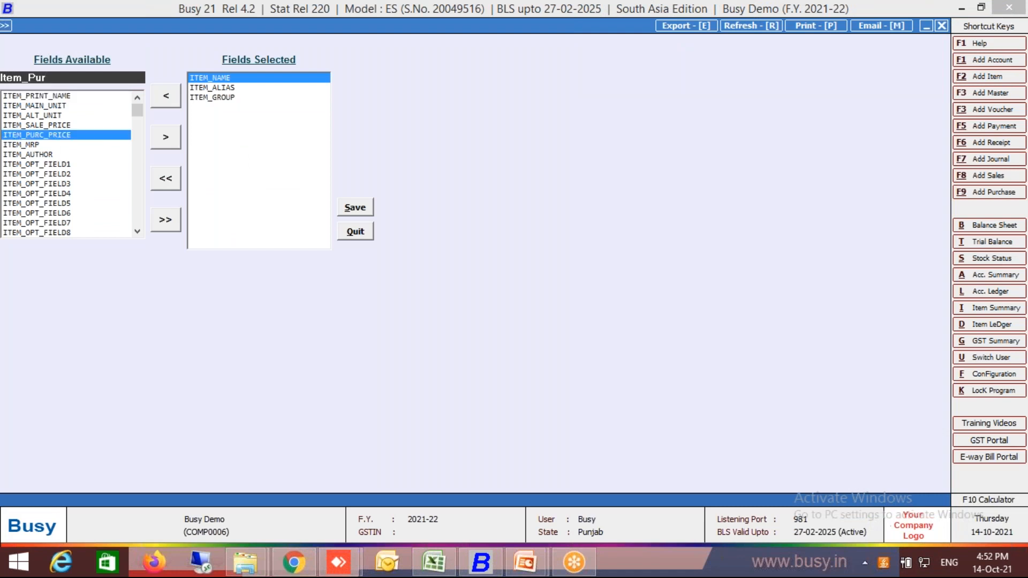
left_click(168, 136)
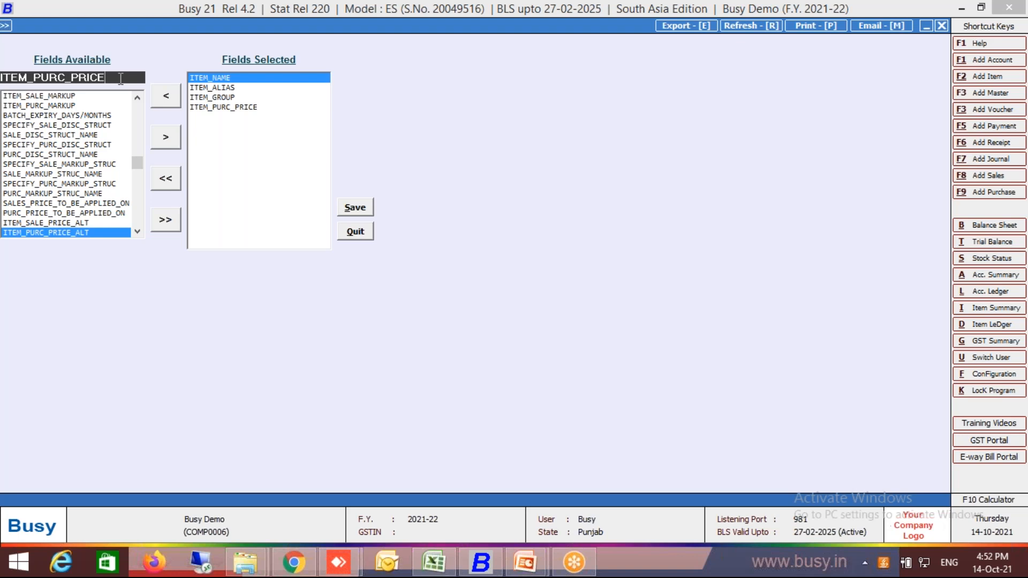
Find ITEM_SALE_PRICE among the available fields and add it to the selected fields after the purchase price.
key("BackSpace")
key("BackSpace")
key("BackSpace")
key("BackSpace")
key("BackSpace")
key("BackSpace")
key("BackSpace")
key("BackSpace")
key("BackSpace")
key("BackSpace")
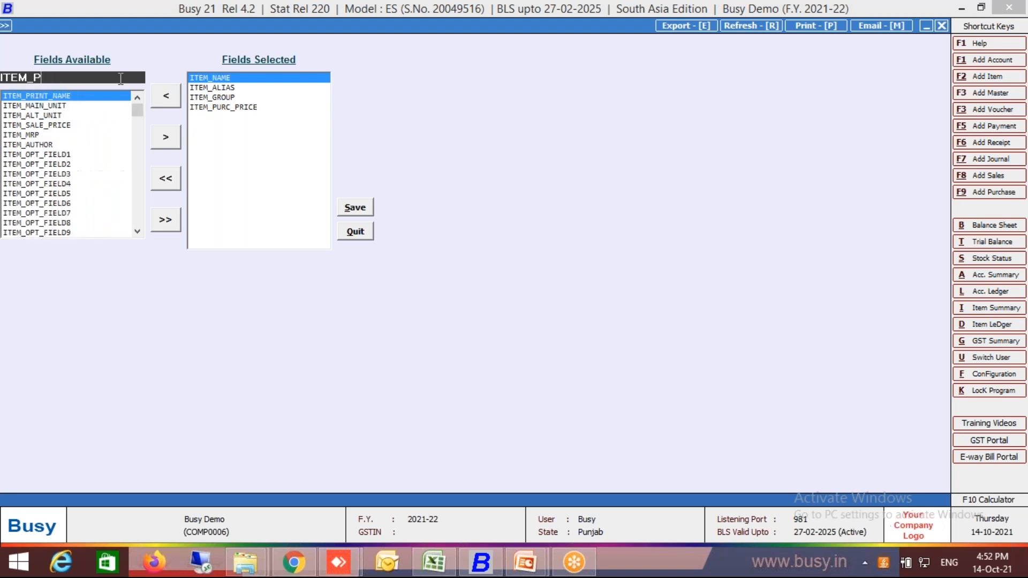
type("sale")
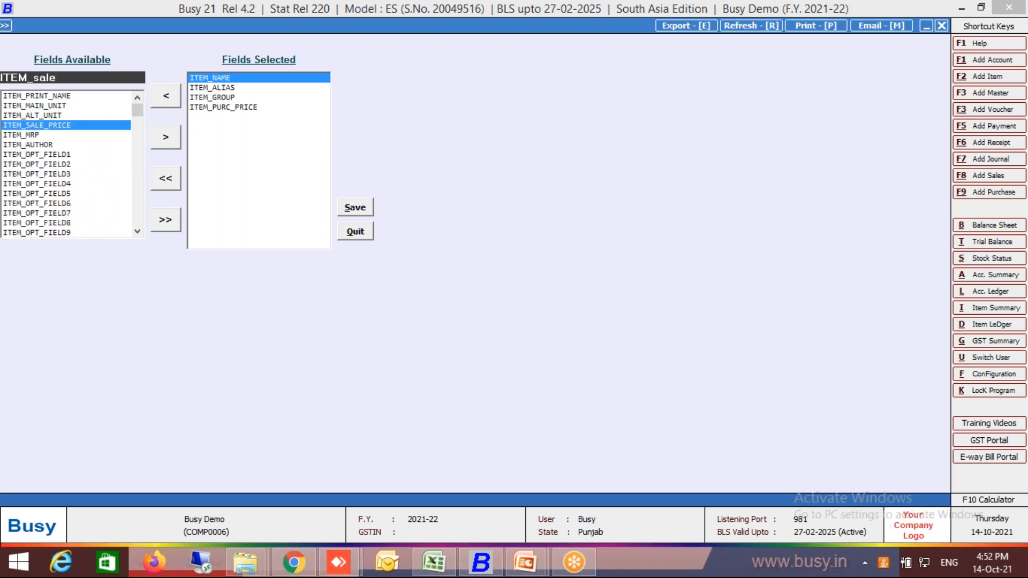
left_click(168, 134)
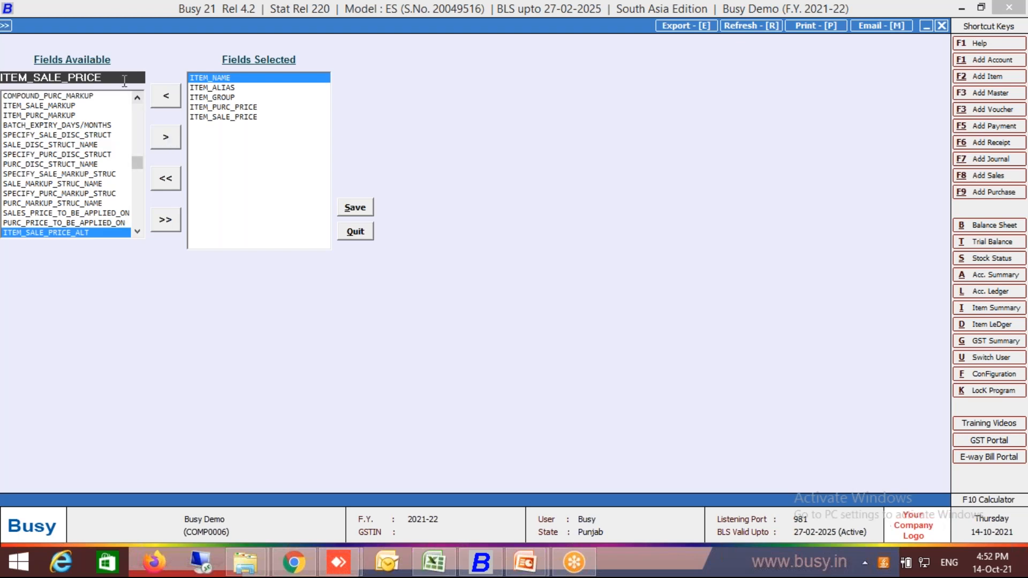
Find ITEM_MRP among the available fields and add it to the selected fields after the sale price.
key("BackSpace")
key("BackSpace")
key("BackSpace")
key("BackSpace")
key("BackSpace")
key("BackSpace")
key("BackSpace")
key("BackSpace")
key("BackSpace")
key("BackSpace")
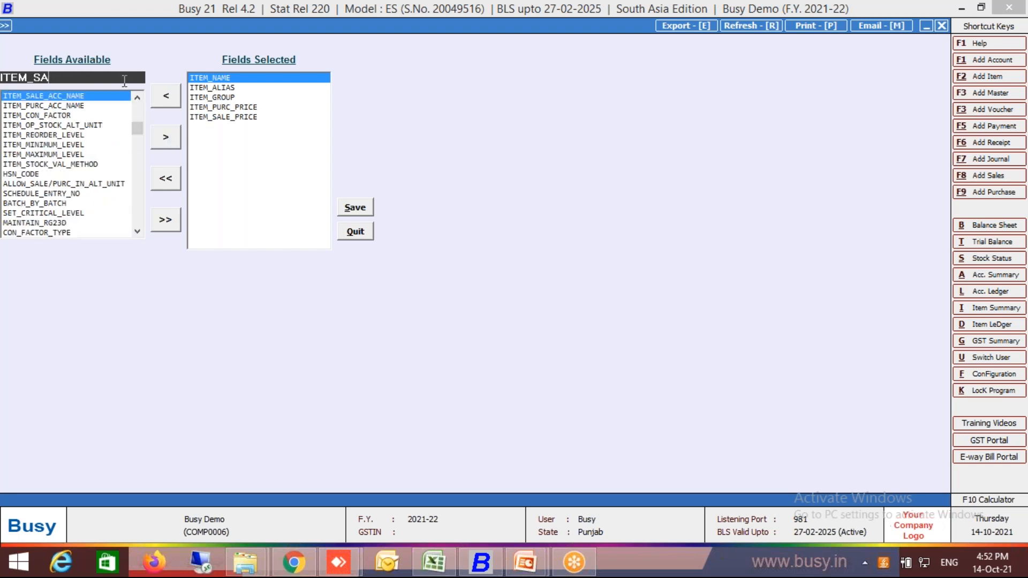
type("mrp")
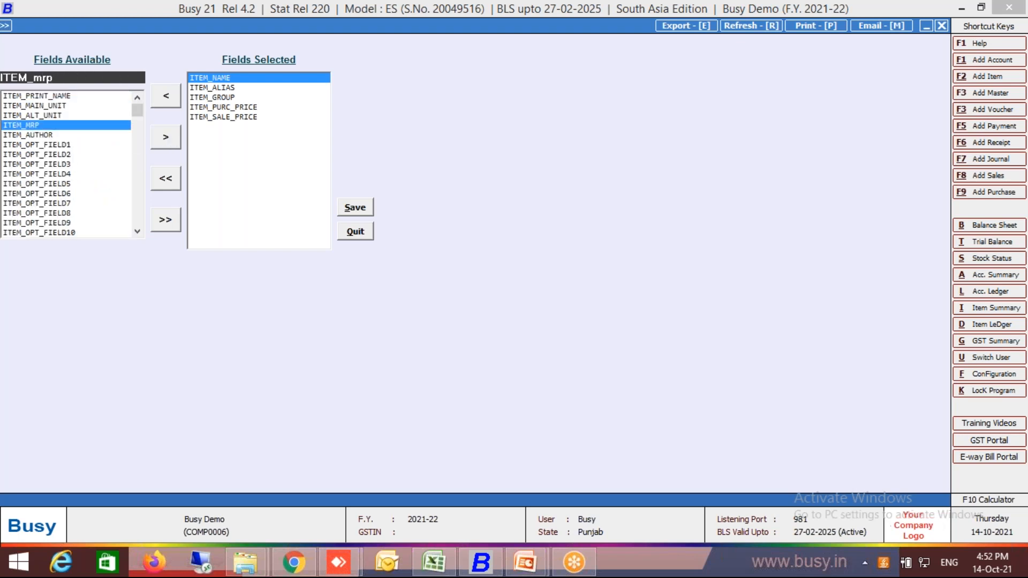
left_click(179, 144)
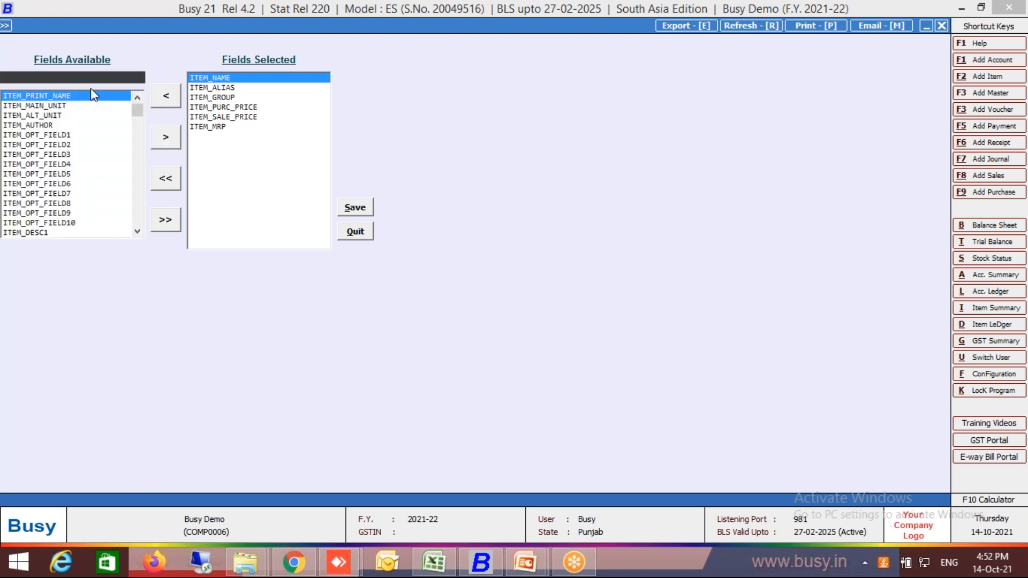
Add TAX_CATEGORY_NAME and, after checking the next column in the Excel item list, HSN_CODE to the selected fields.
type("cate")
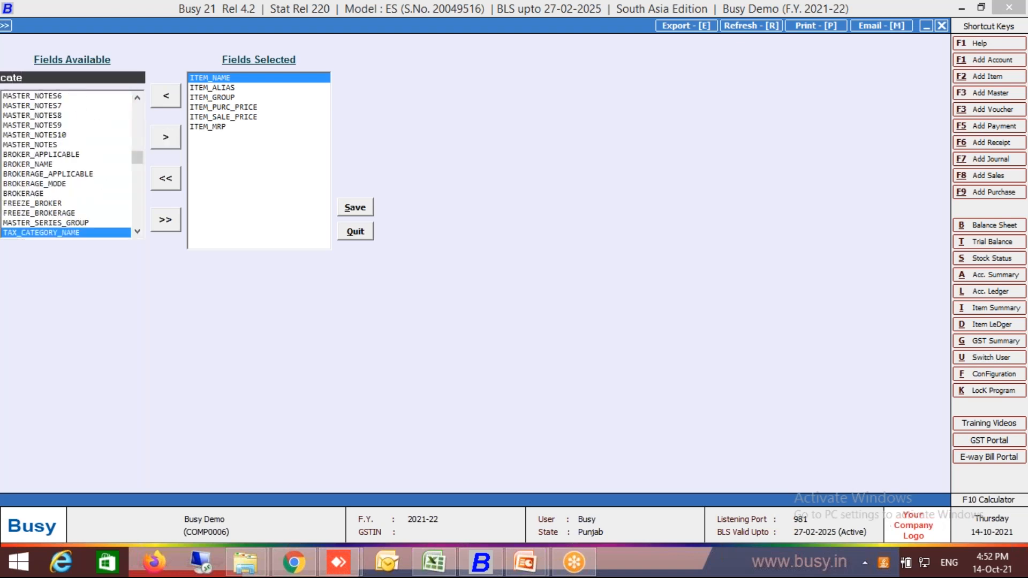
key("Return")
left_click(166, 140)
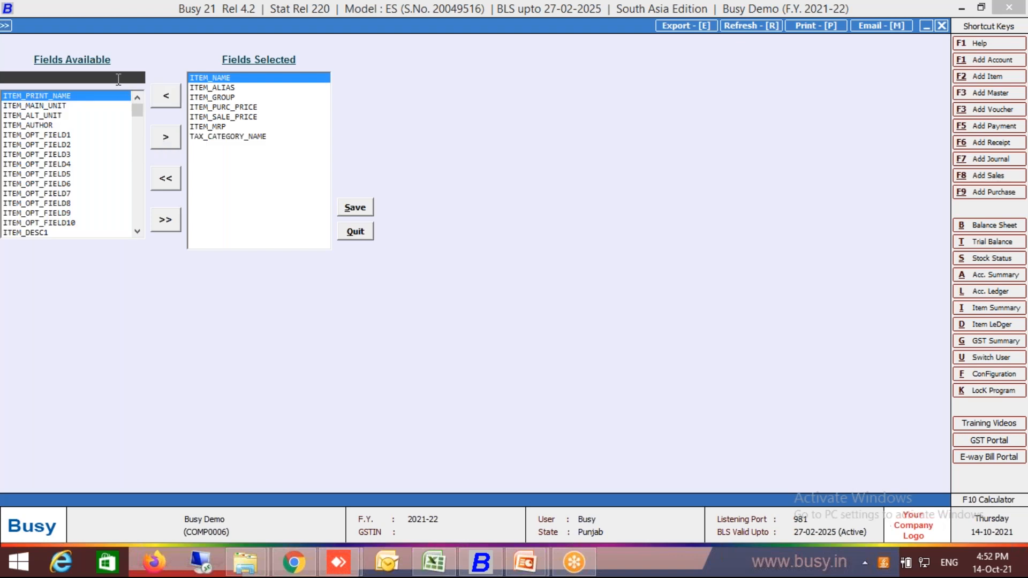
key("alt+Tab")
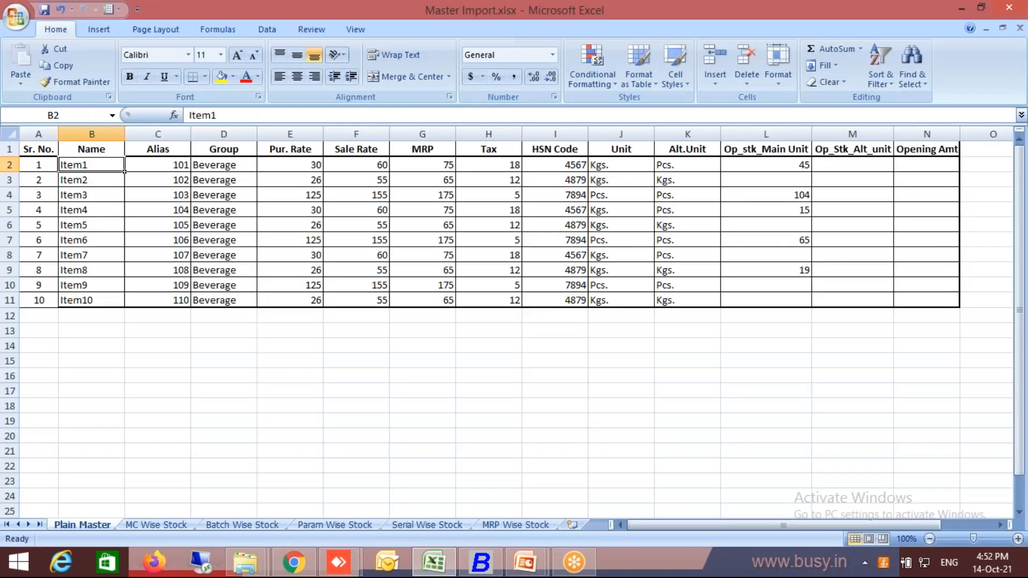
key("alt+Tab")
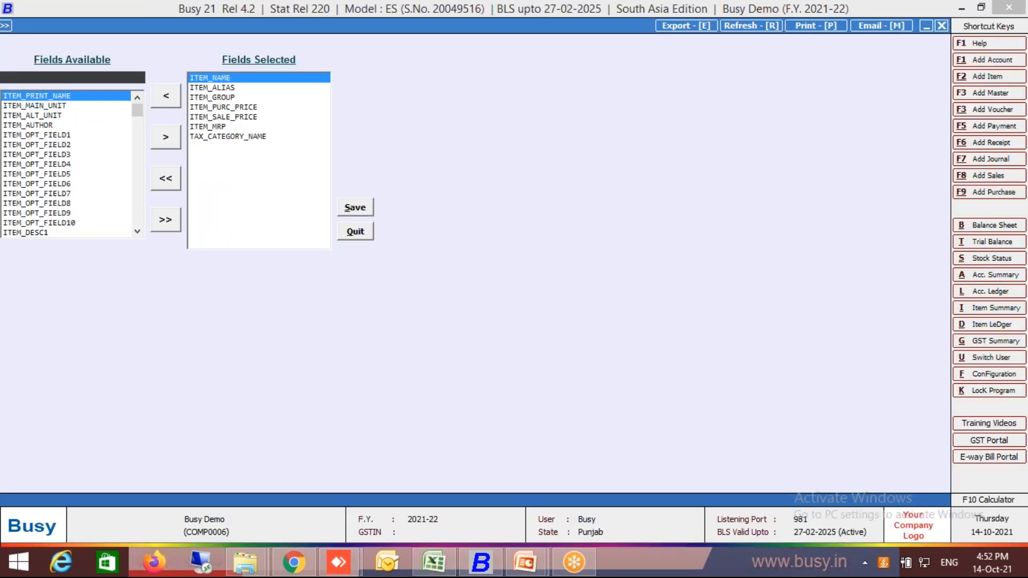
type("hsn")
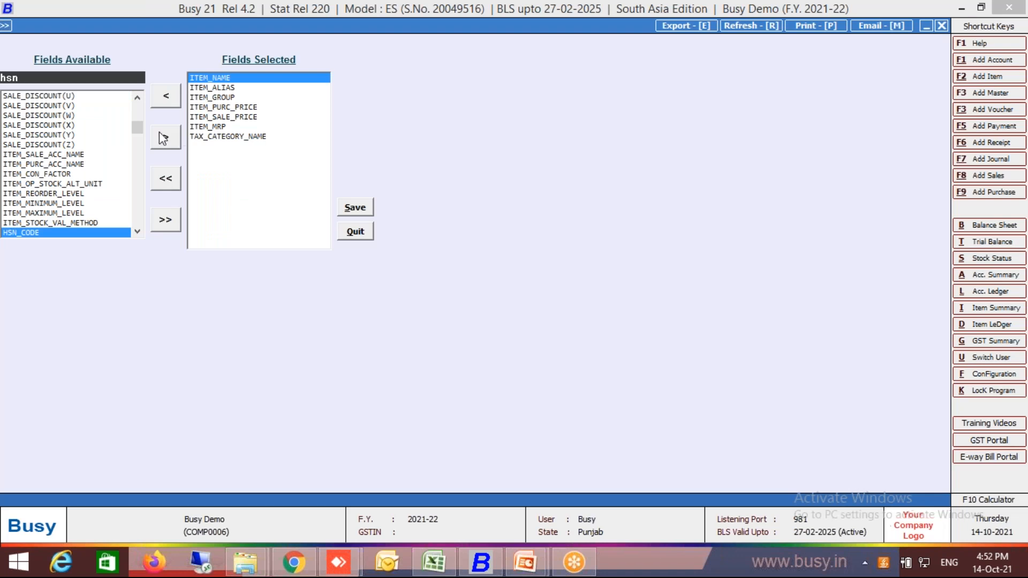
left_click(163, 140)
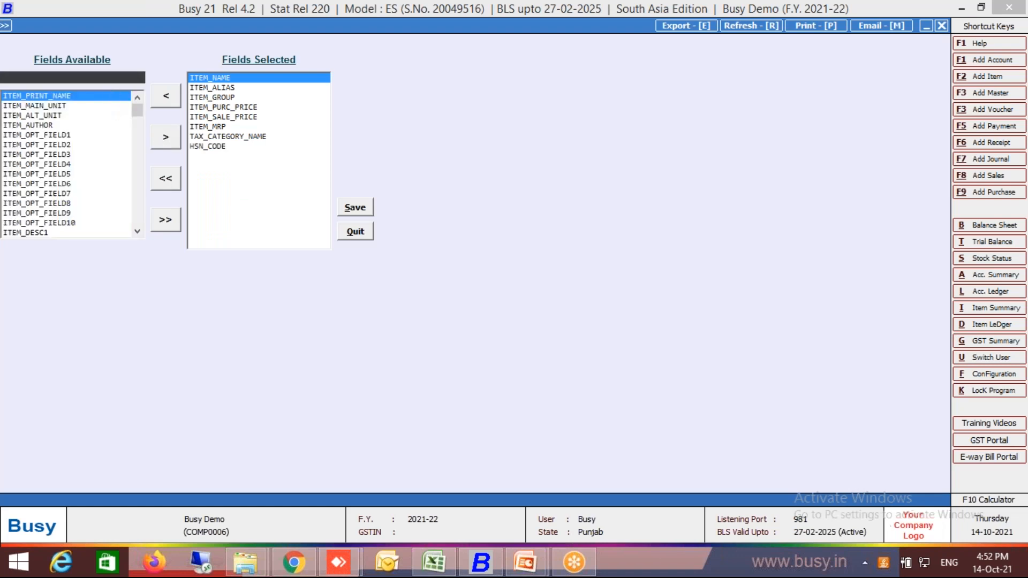
Search the available fields for the item's unit and add ITEM_MAIN_UNIT to the selected fields.
type("main")
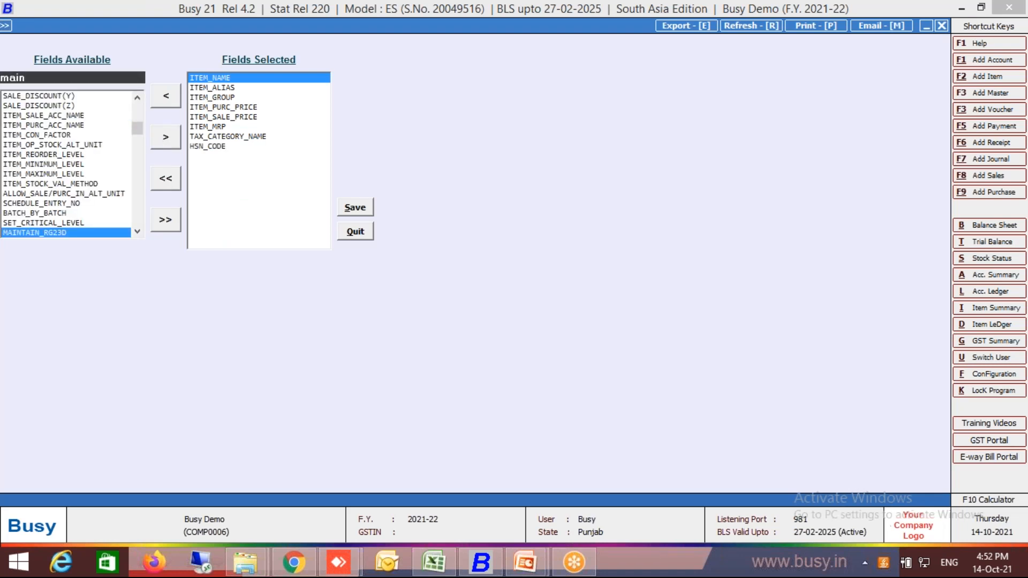
key("Down")
key("shift+Home")
key("BackSpace")
type("unit")
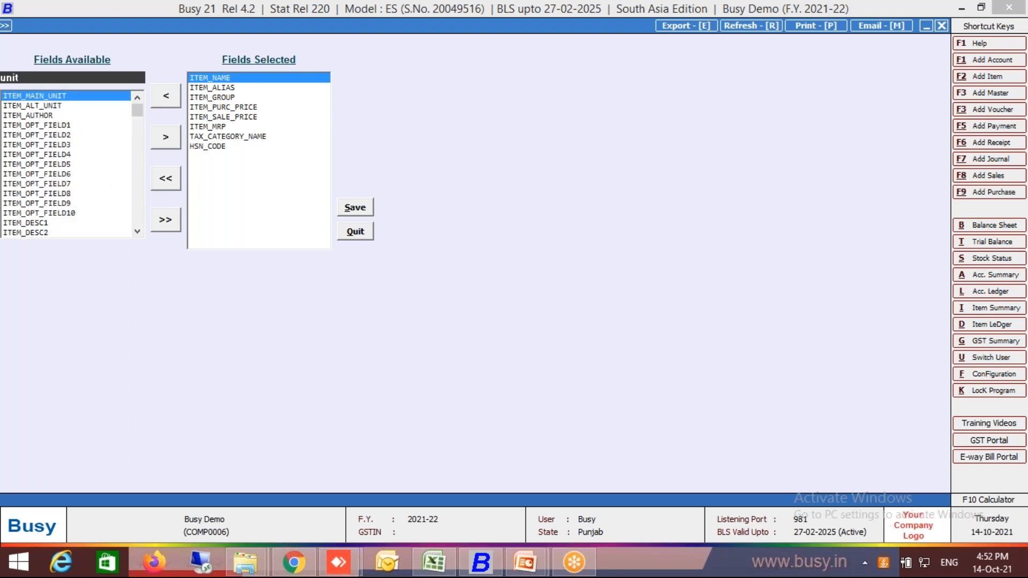
key("Return")
key("Tab")
key("Return")
Search the available fields for the alternate unit and add ITEM_ALT_UNIT to the selected fields.
type("alt")
key("Return")
key("Tab")
key("Return")
Check the opening stock columns in the Excel item list and add ITEM_OP_STOCK_MAIN_UNIT to Busy's selected fields.
key("alt+Tab")
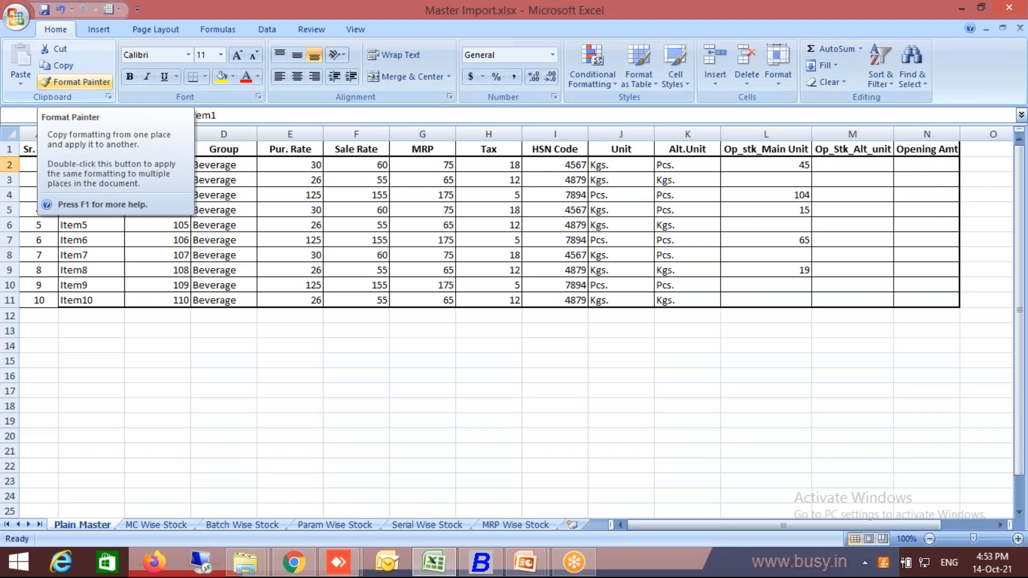
key("alt+Tab")
type("op")
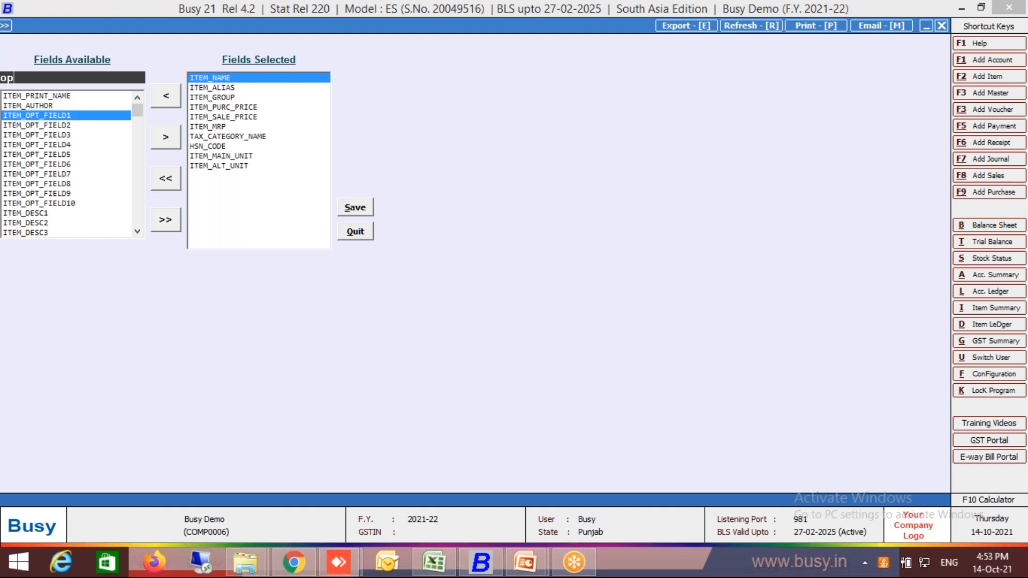
type("_st")
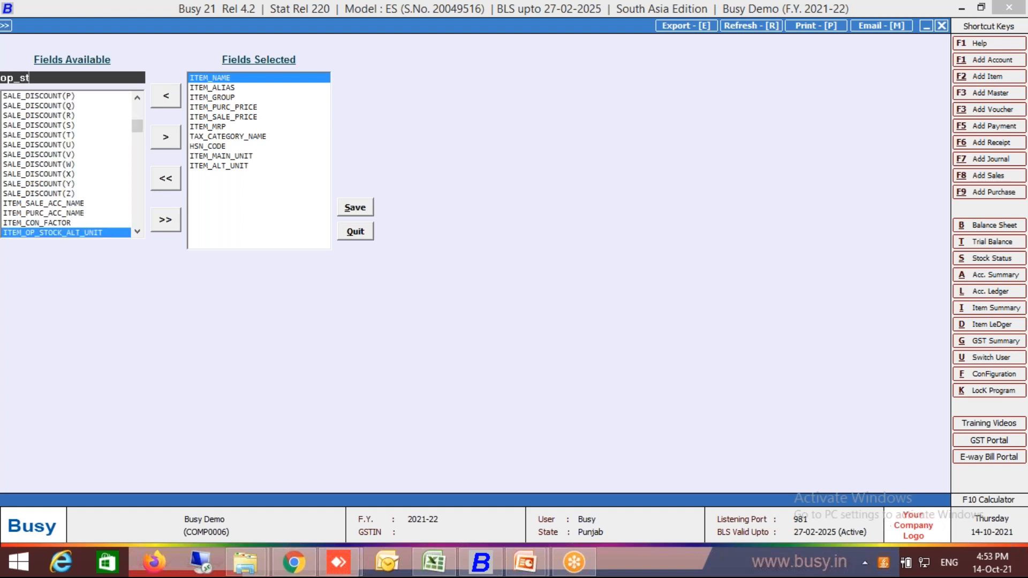
key("Down")
key("Return")
key("Down")
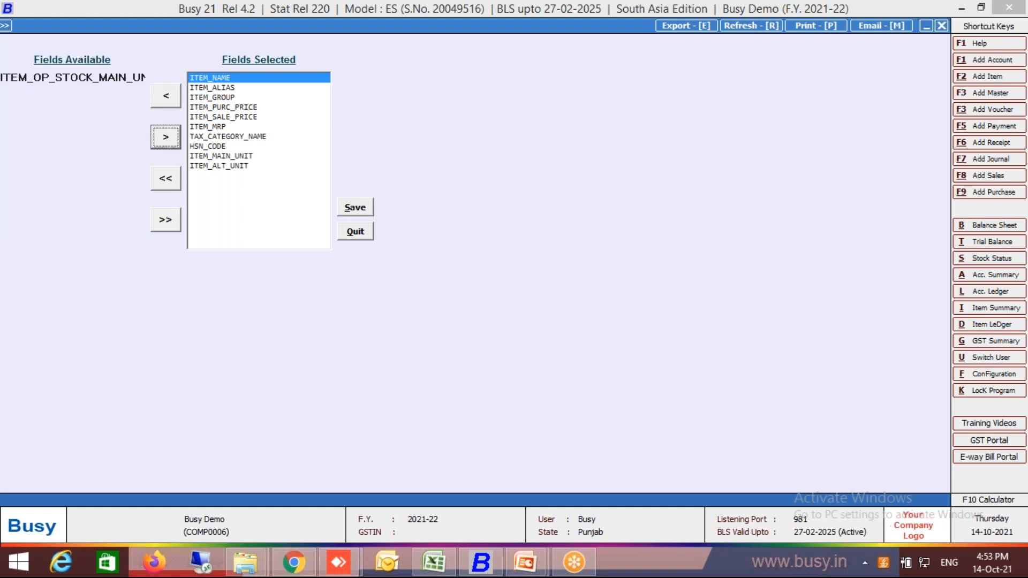
key("Return")
Compare the remaining Excel columns with the selected fields and save the field selection in Busy.
key("alt+Tab")
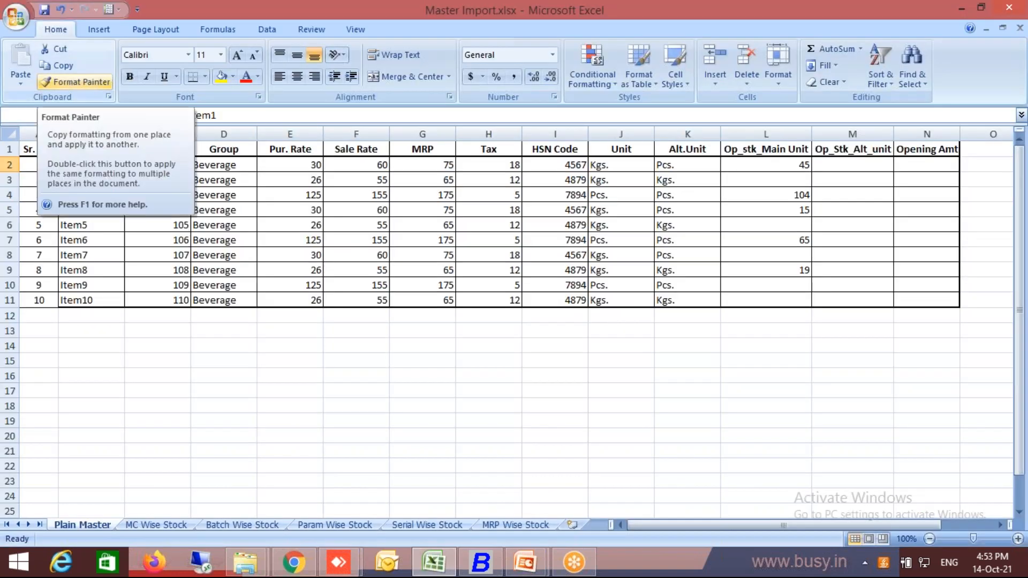
key("alt+Tab")
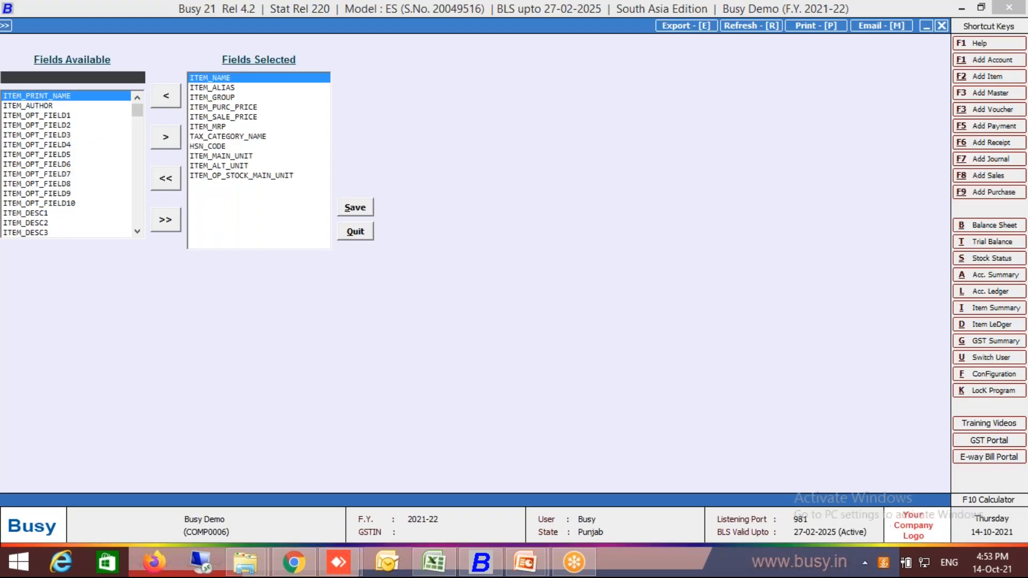
left_click(365, 210)
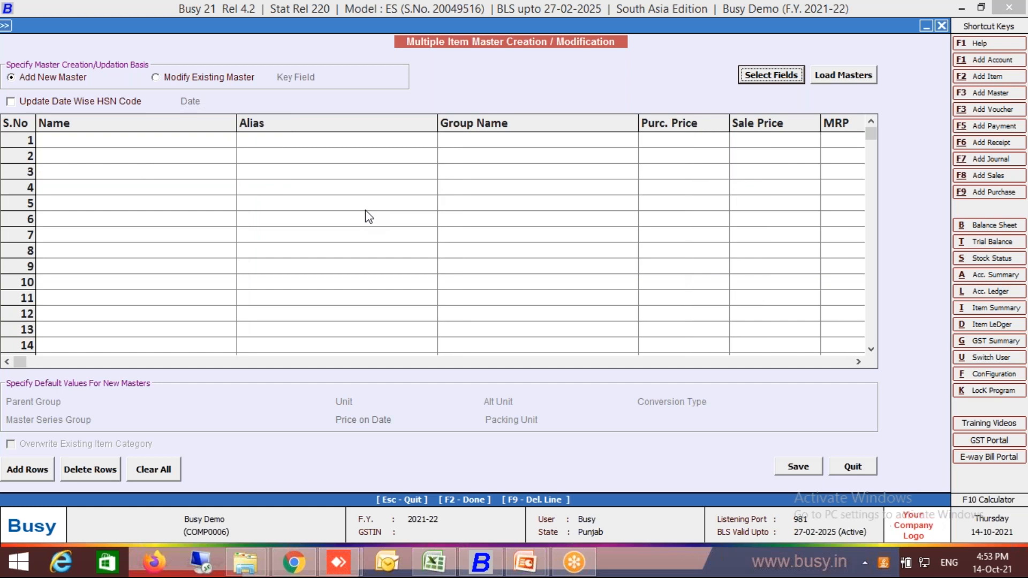
Switch to the Excel item list and copy the ten items' data from Name through Op_stk_Main Unit, cells B2:L11.
left_click(427, 571)
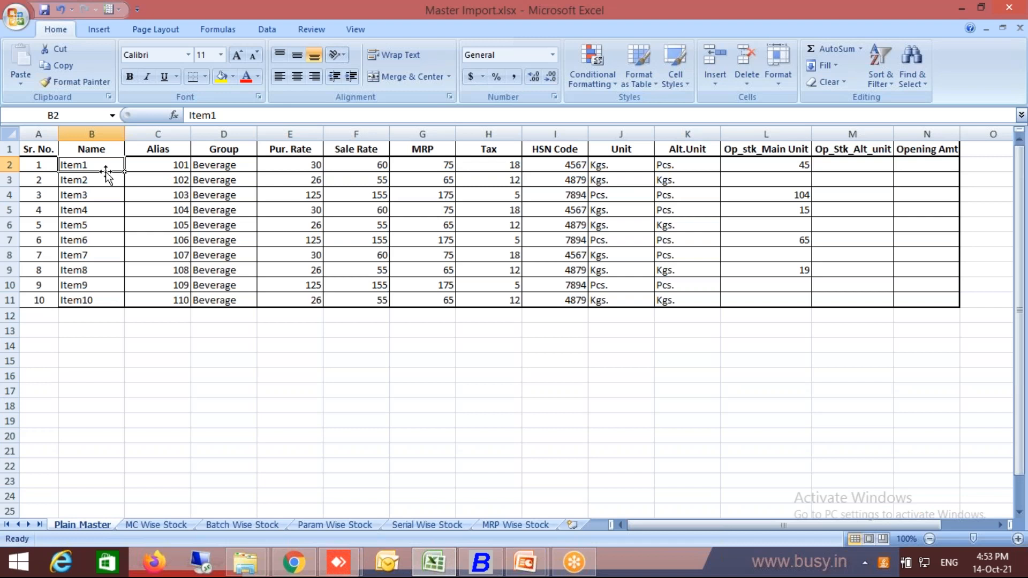
key("shift+Right")
key("shift+Right")
key("shift+Right")
key("shift+Right")
key("shift+Right")
key("shift+Right")
key("shift+Right")
key("shift+Right")
key("shift+Right")
key("shift+Right")
key("shift+Right")
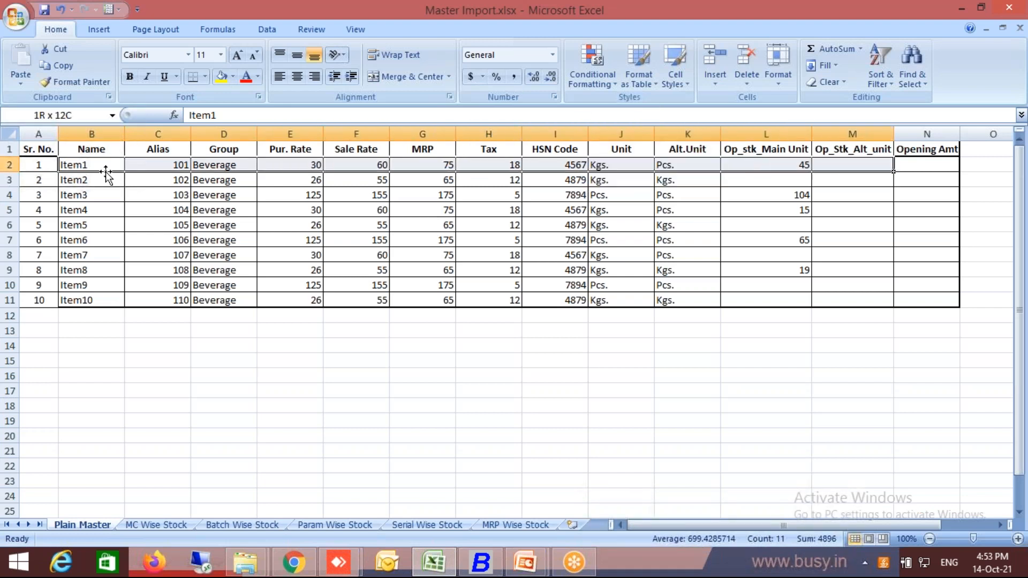
key("shift+Left")
key("shift+Down")
key("shift+Down")
key("shift+Down")
key("shift+Down")
key("shift+Down")
key("shift+Down")
key("shift+Down")
key("shift+Down")
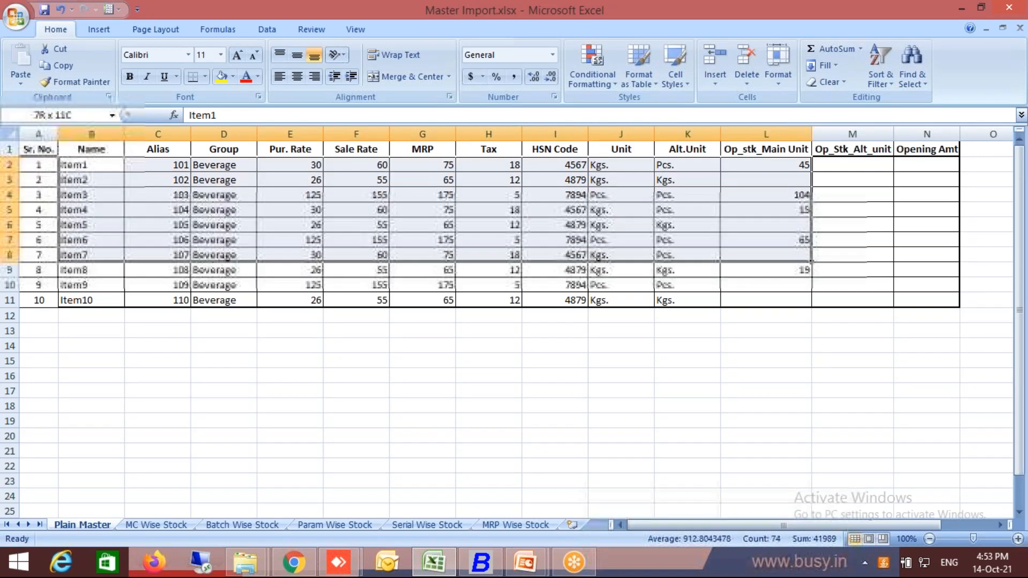
key("shift+Down")
key("ctrl+c")
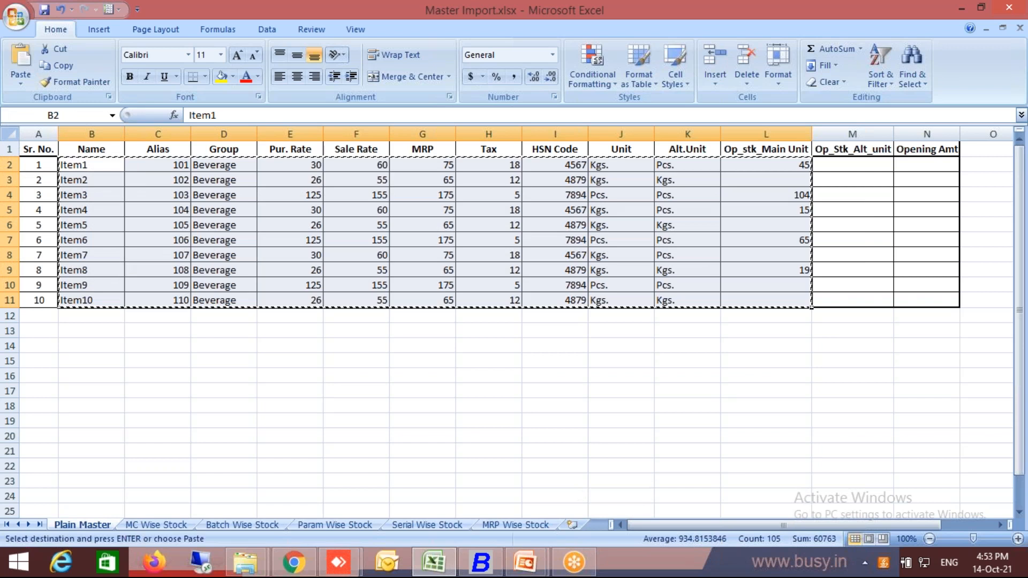
Switch to Busy and paste the copied items into the bulk item grid, starting at the Name cell of row 1.
left_click(497, 555)
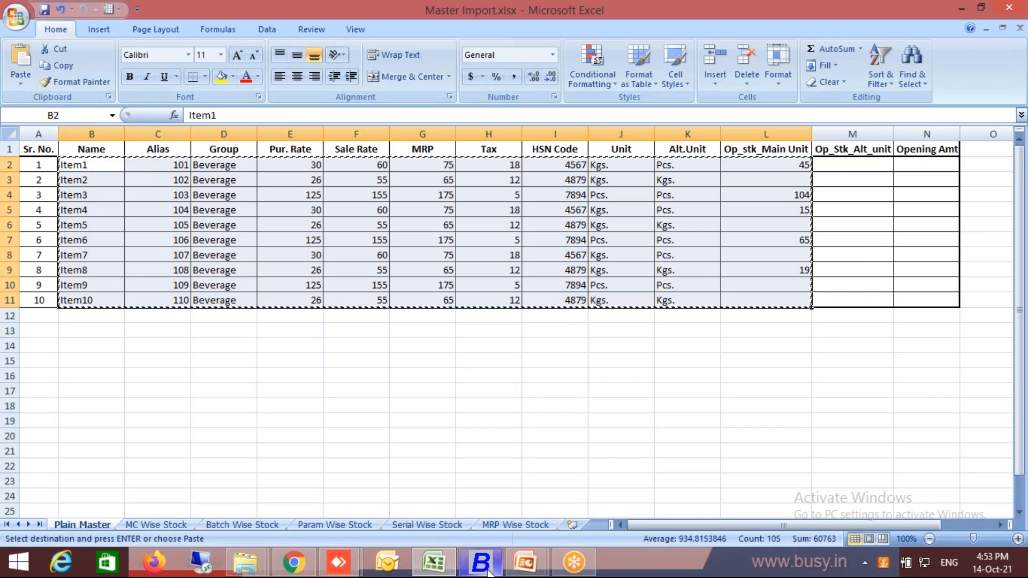
left_click(96, 147)
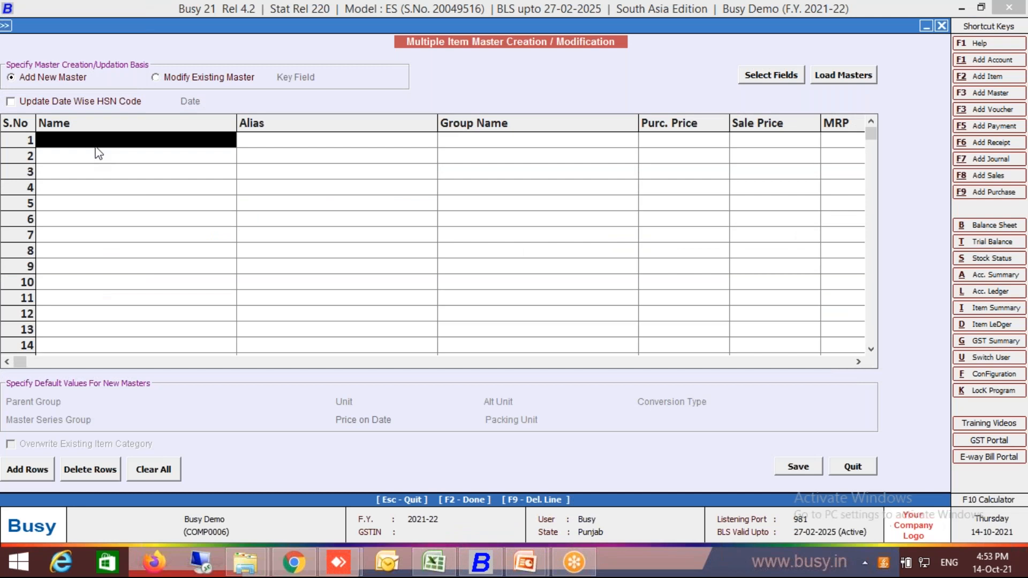
key("ctrl+v")
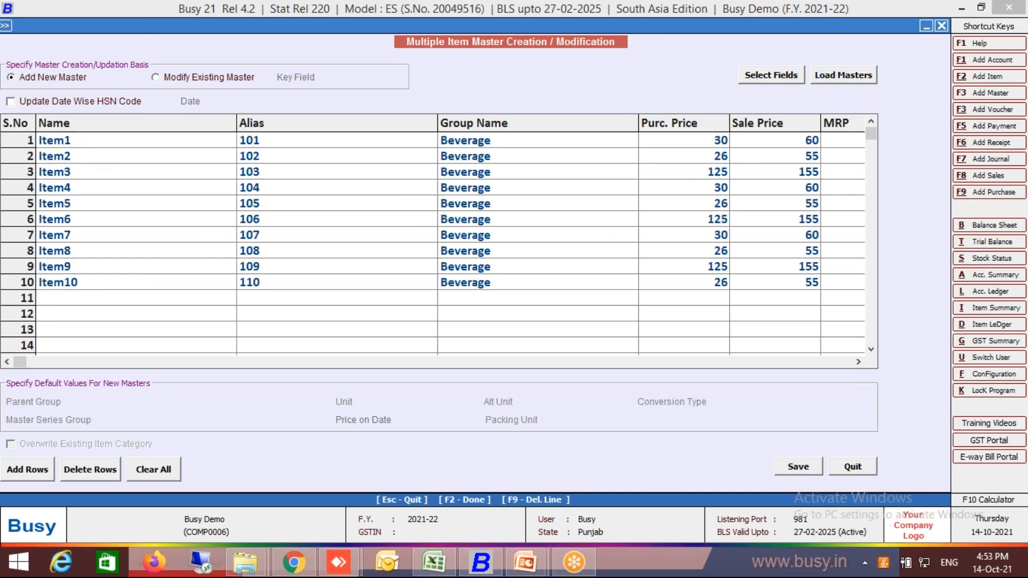
left_click(407, 368)
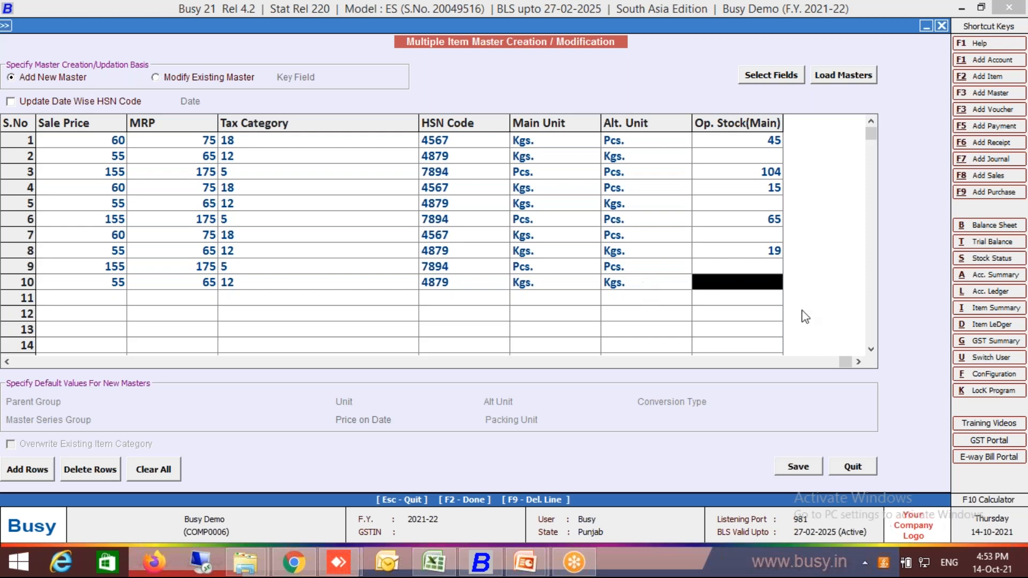
Enable Alternate Unit of Items in the inventory features, accept its default options, save the configuration and return to the bulk item grid.
key("alt+f")
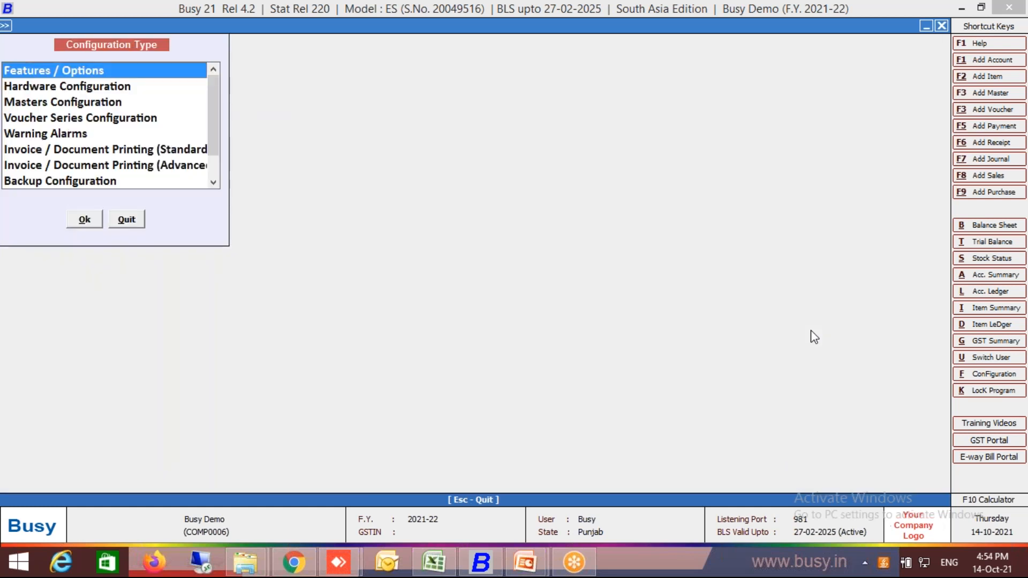
key("Return")
key("Down")
key("Down")
key("Down")
key("Down")
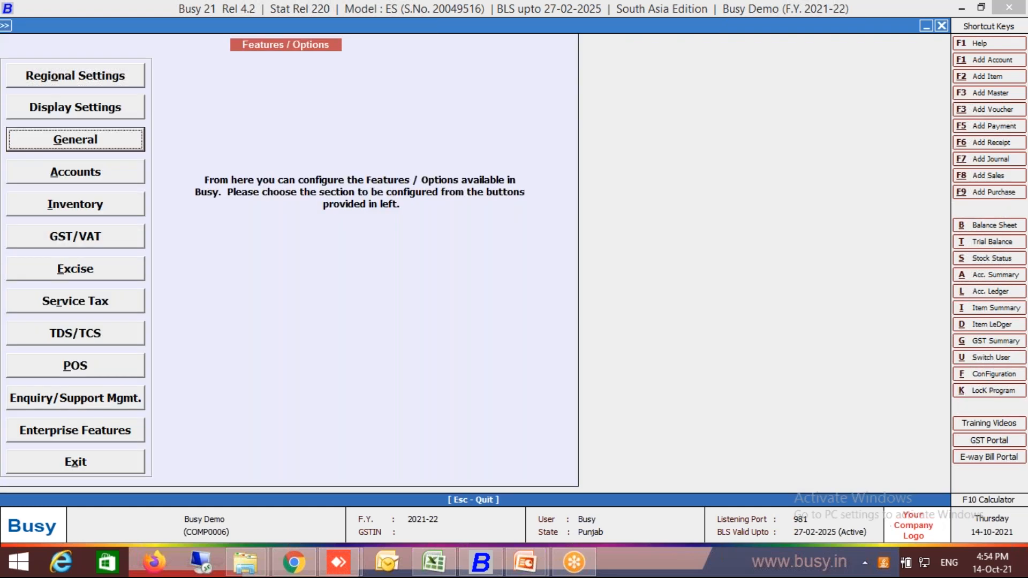
key("Return")
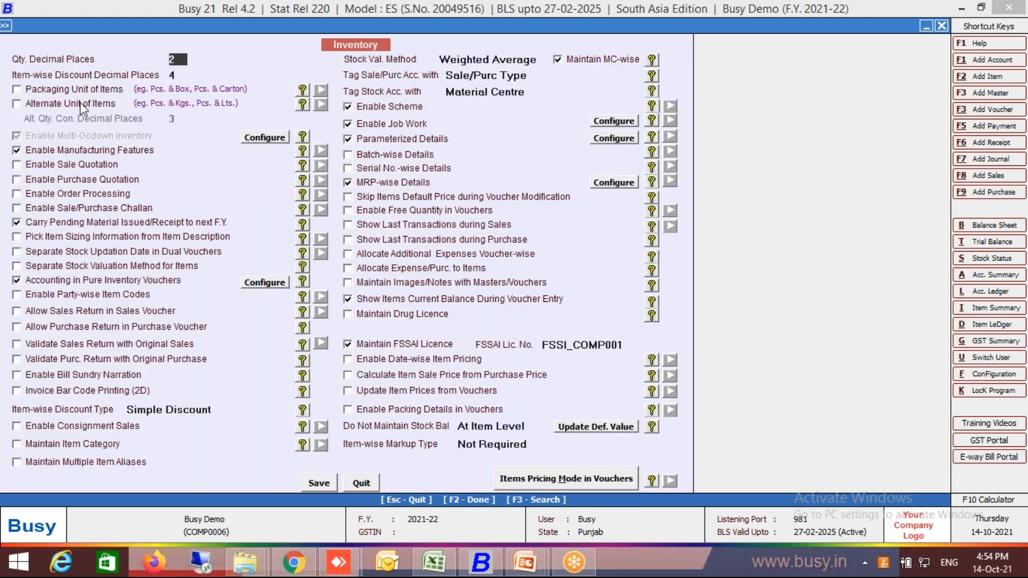
left_click(81, 104)
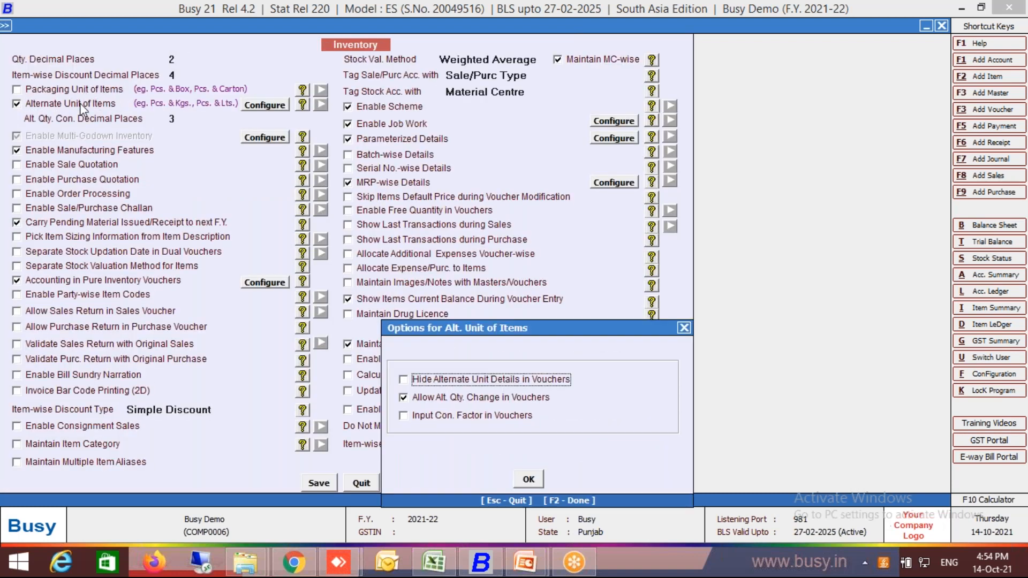
left_click(525, 482)
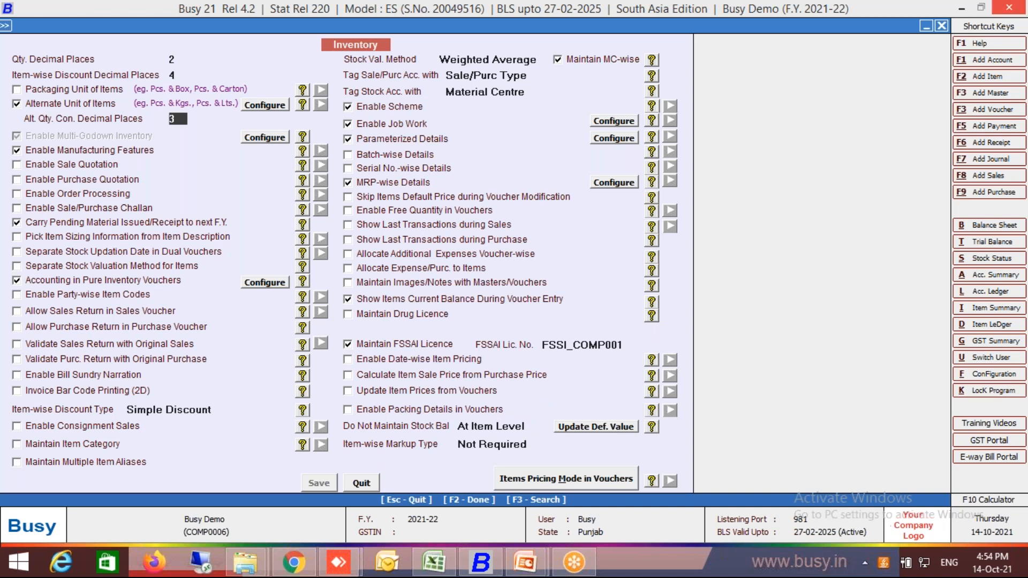
left_click(1009, 7)
left_click(1009, 7)
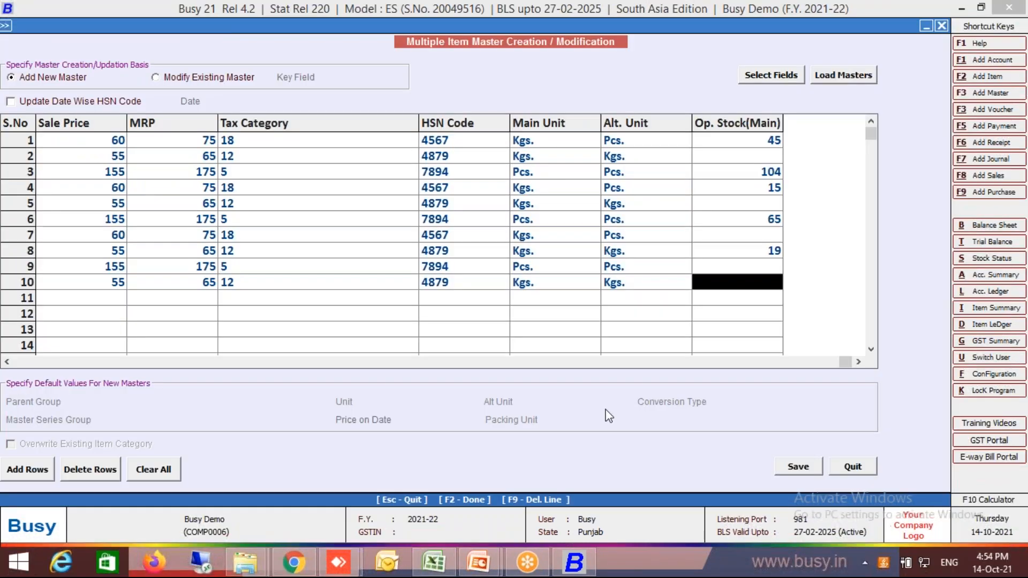
Try to save the ten pasted items as new item masters.
left_click(802, 470)
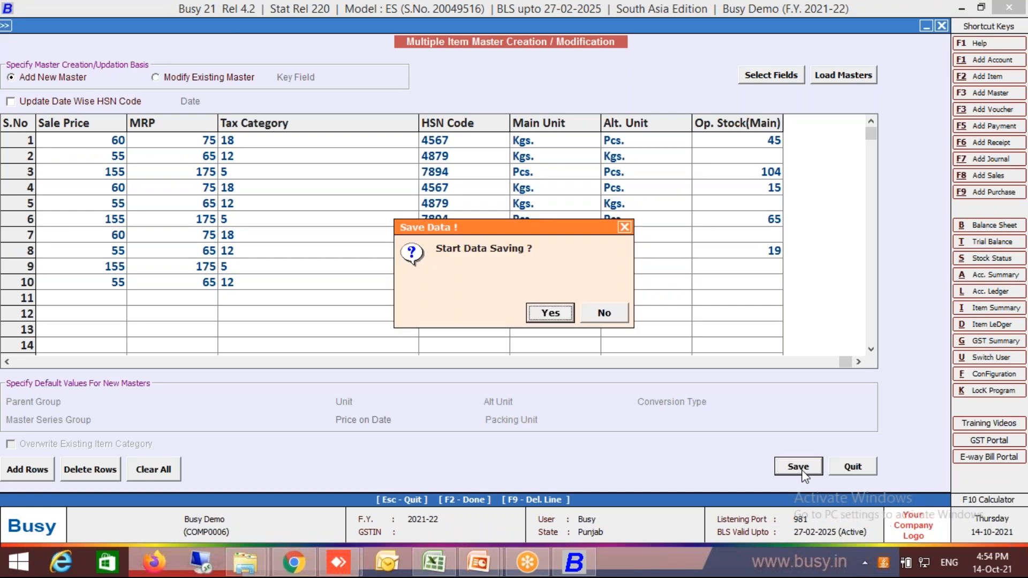
key("Return")
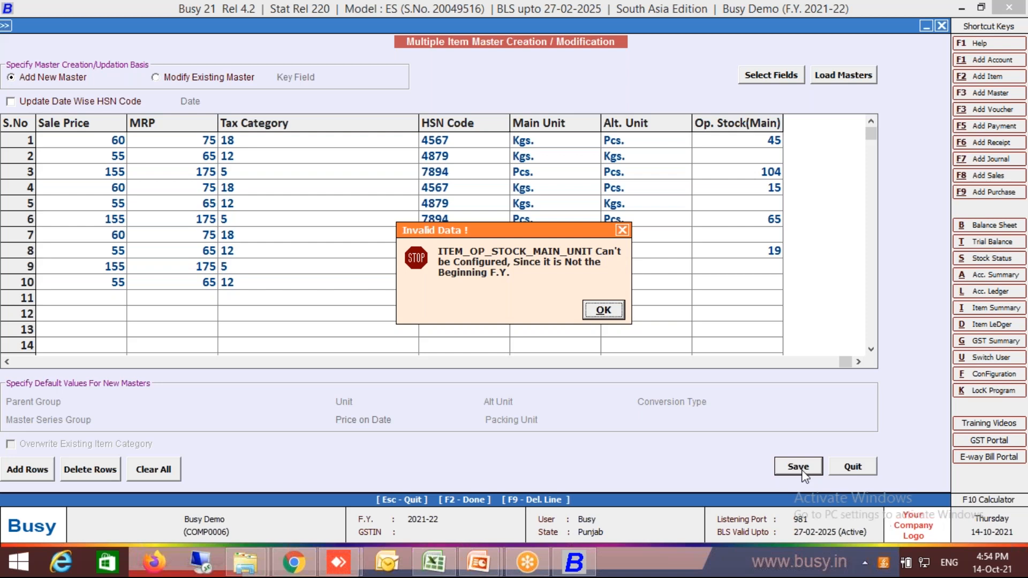
key("Return")
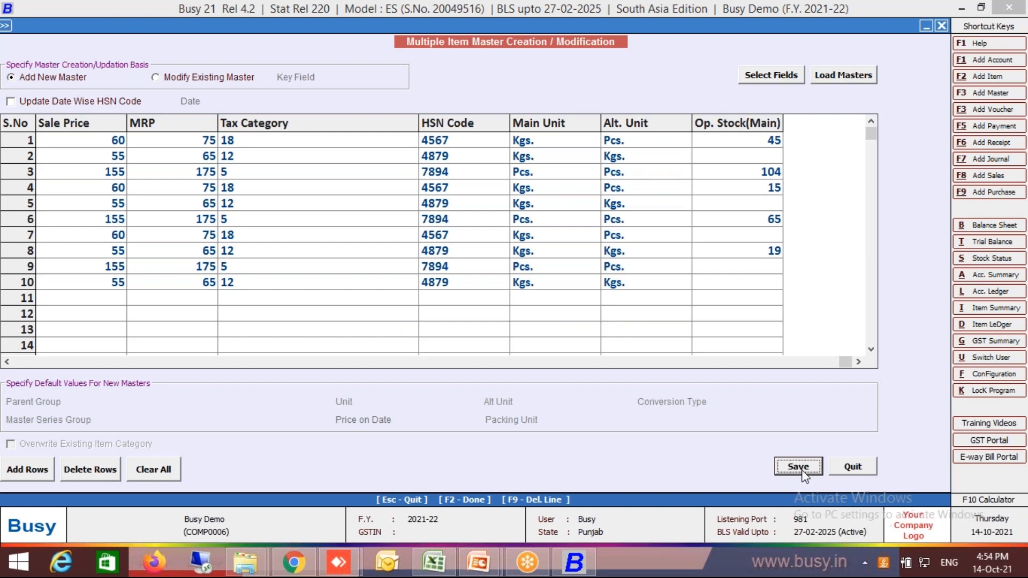
left_click(802, 472)
key("Return")
key("Return")
left_click(9, 27)
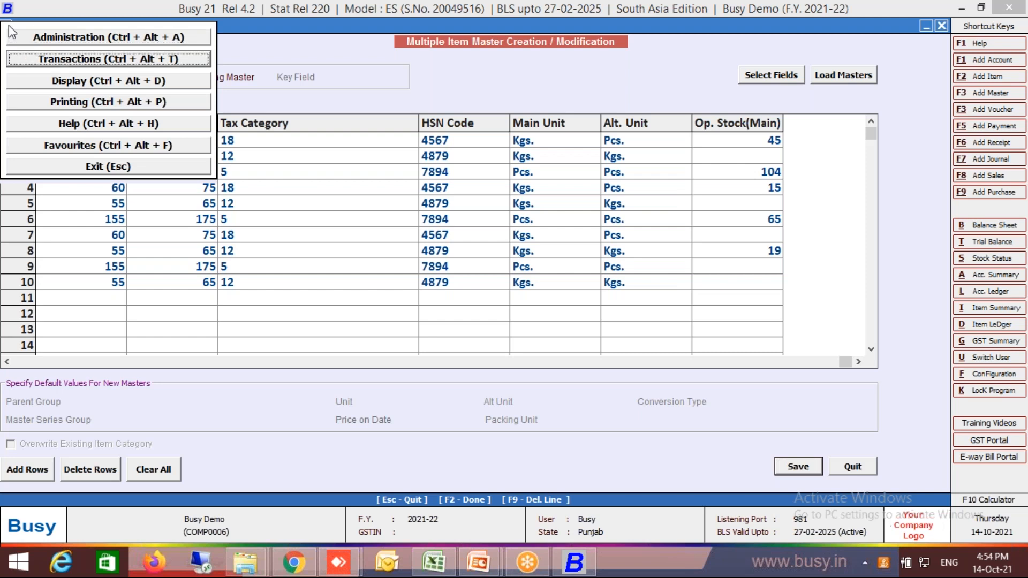
left_click(9, 30)
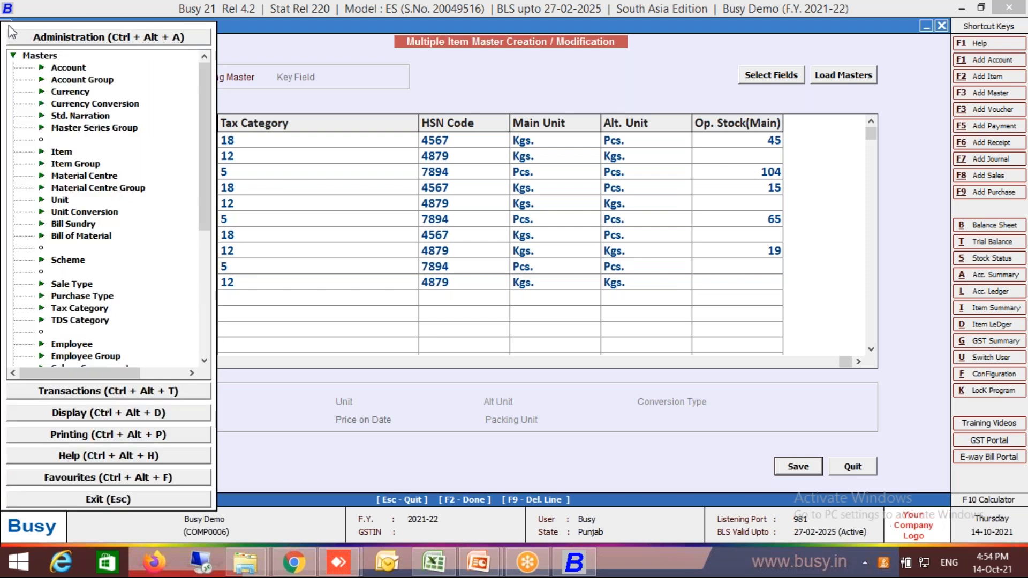
left_click(49, 55)
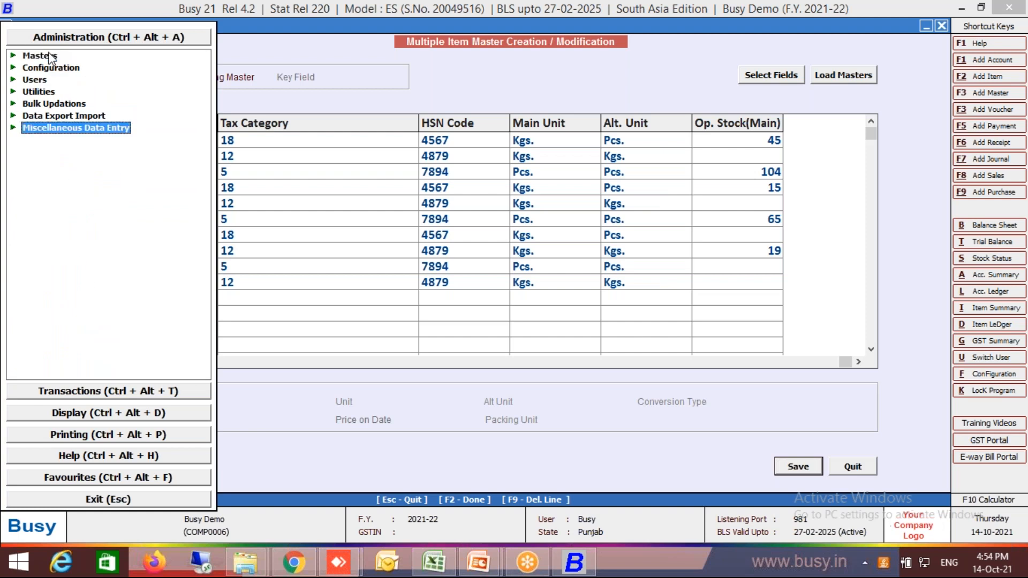
key("Up")
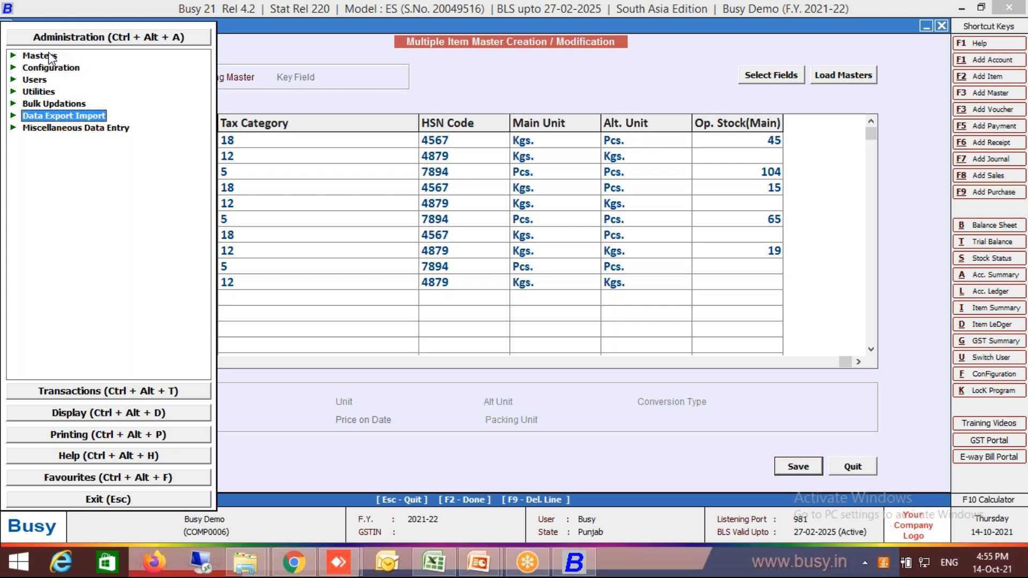
key("Escape")
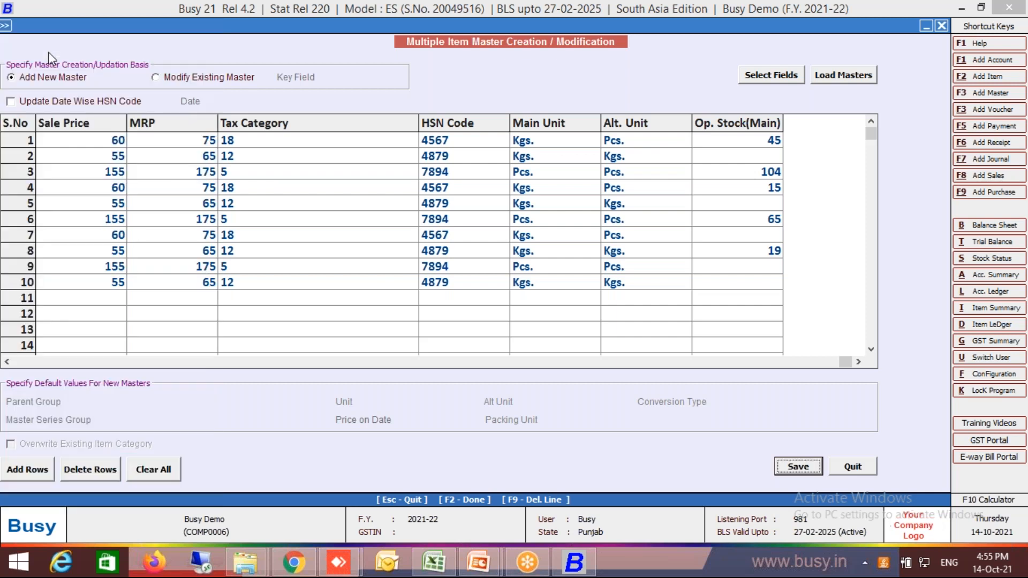
Leave the bulk item grid and close the Busy Demo company.
key("Return")
key("Return")
key("Return")
key("Escape")
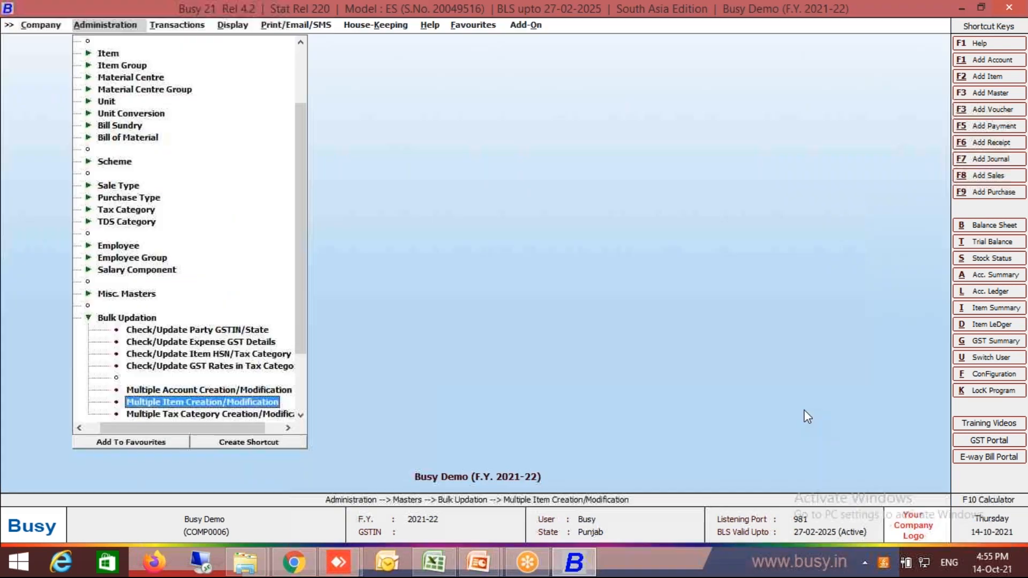
key("Left")
key("Left")
key("Right")
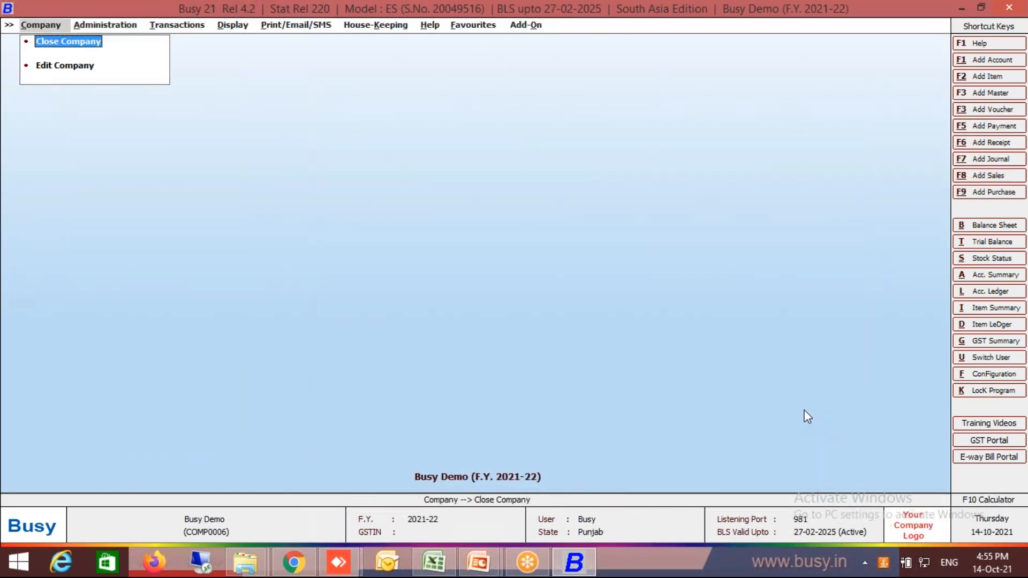
key("Return")
key("Right")
key("Return")
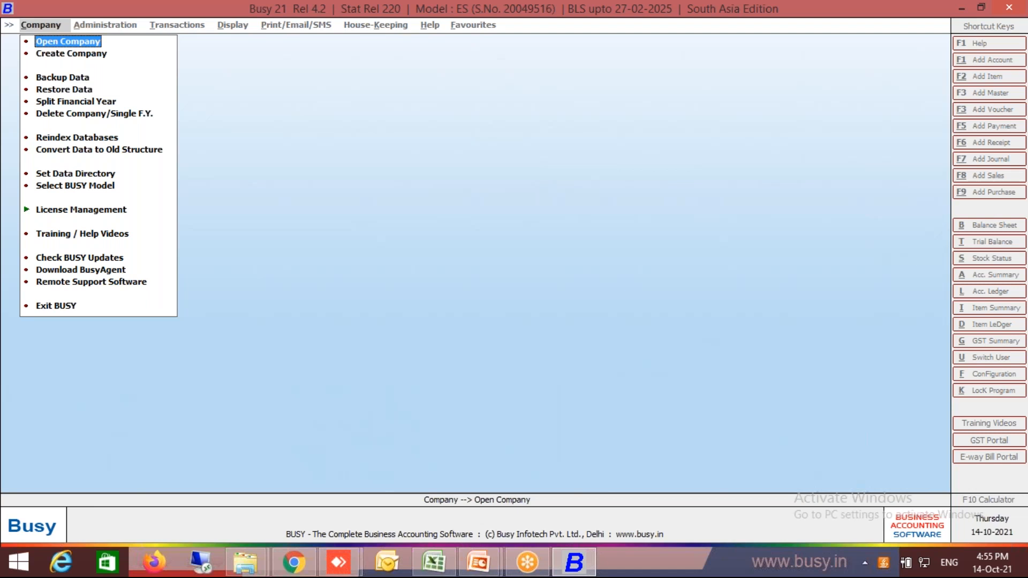
Search the company list for "master" and open the Busy Demo Master Import company.
key("Return")
type("master")
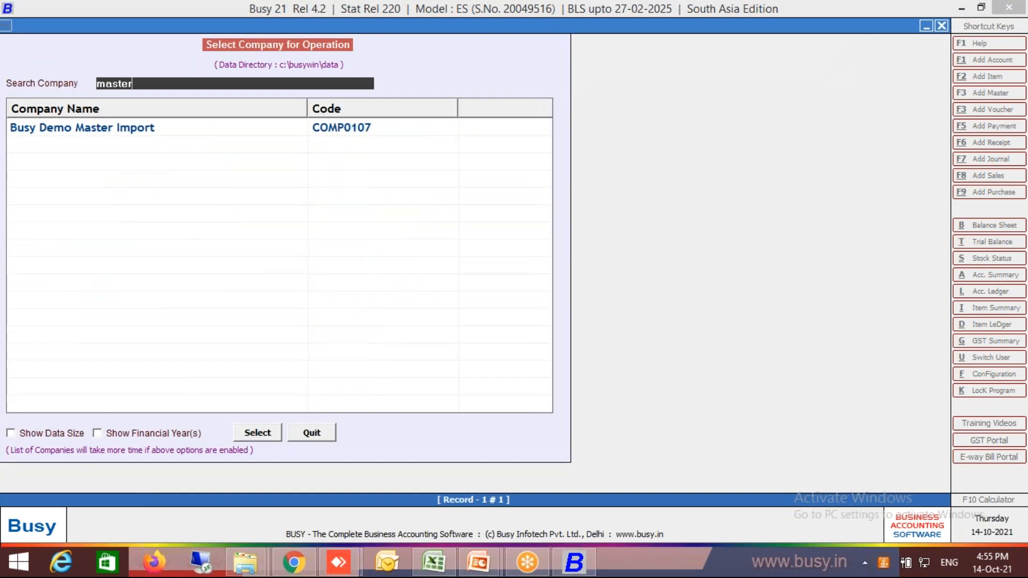
key("Return")
key("Return")
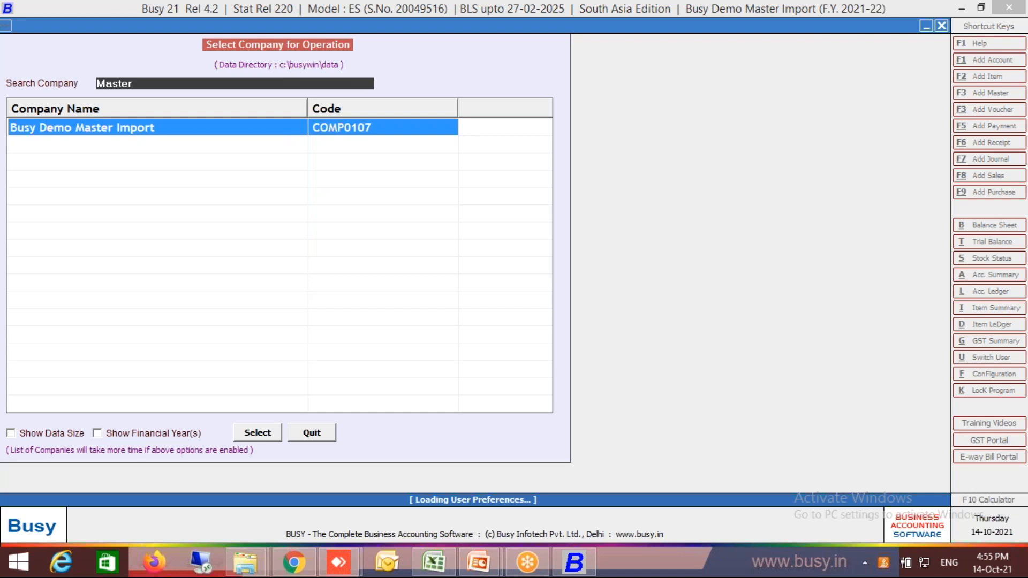
Open Multiple Item Creation/Modification from the masters' bulk updation functions.
key("Right")
key("Return")
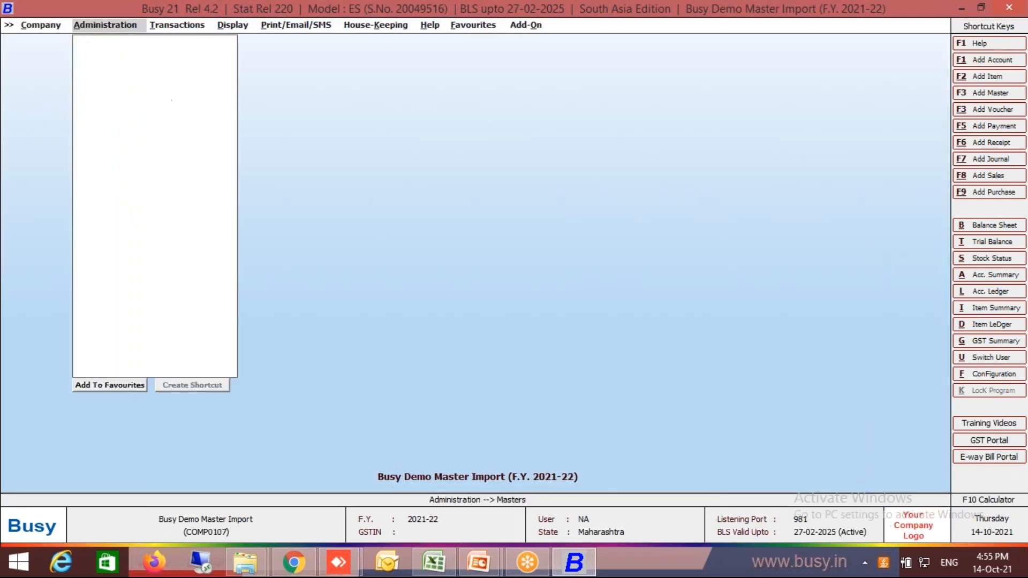
key("Down")
key("Down")
key("Down")
key("Down")
key("Down")
key("Down")
key("Down")
key("Down")
key("Down")
key("Down")
key("Down")
key("Down")
key("Down")
key("Down")
key("Down")
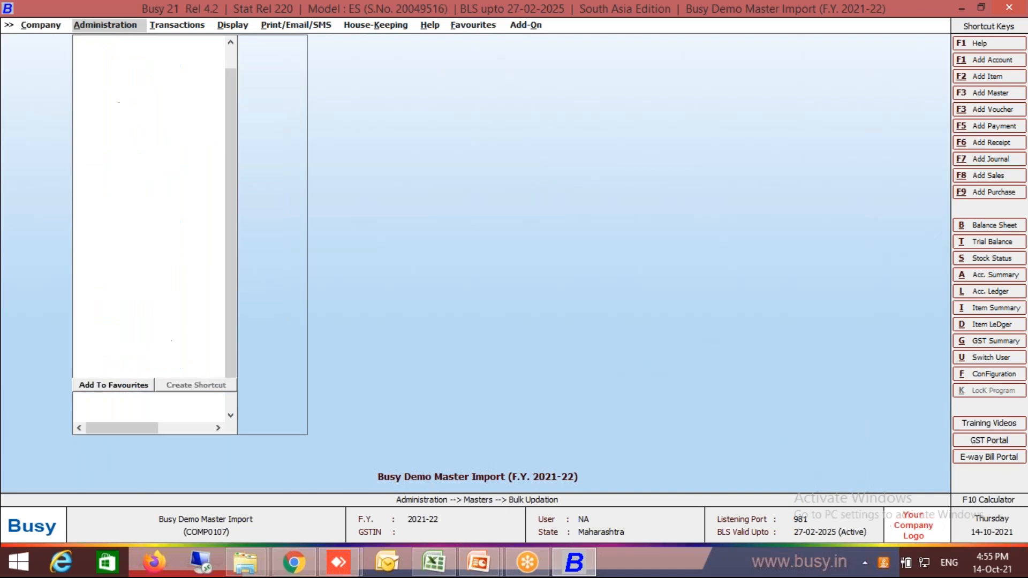
key("Return")
key("Down")
key("Down")
key("Down")
key("Down")
key("Down")
key("Return")
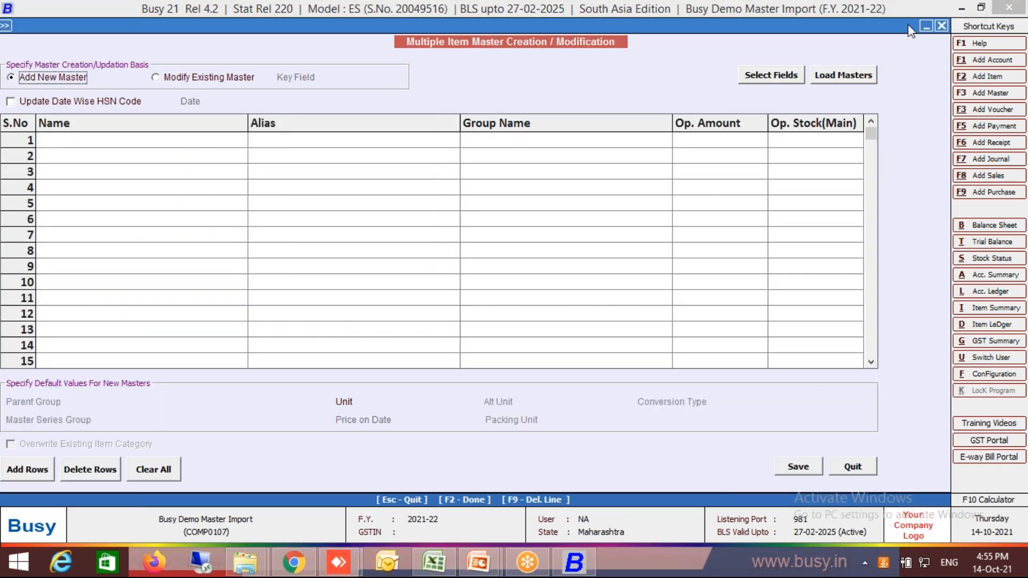
Open the field selection and remove ITEM_OP_AMOUNT and ITEM_OP_STOCK_MAIN_UNIT from the selected fields.
left_click(786, 75)
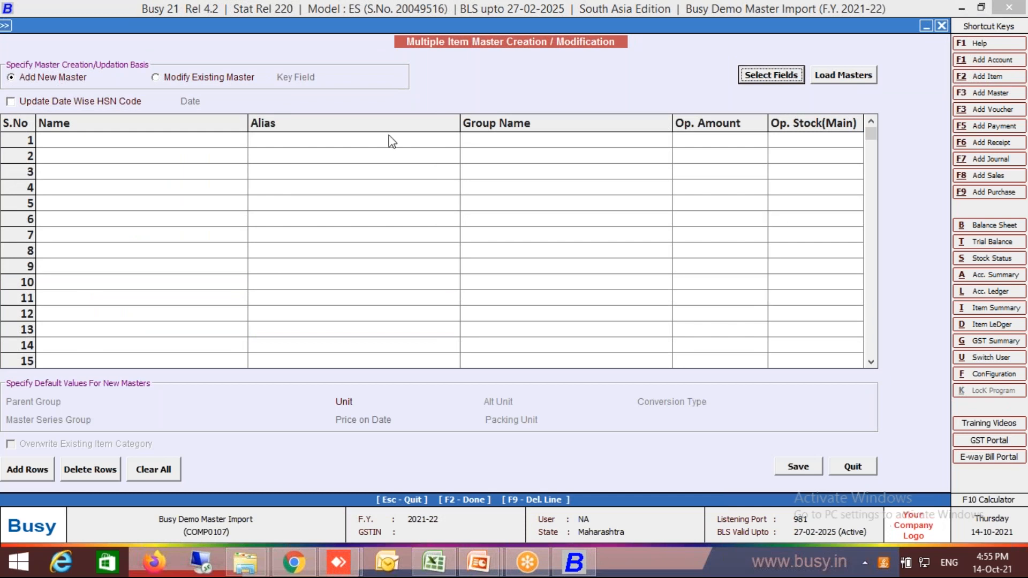
left_click(763, 77)
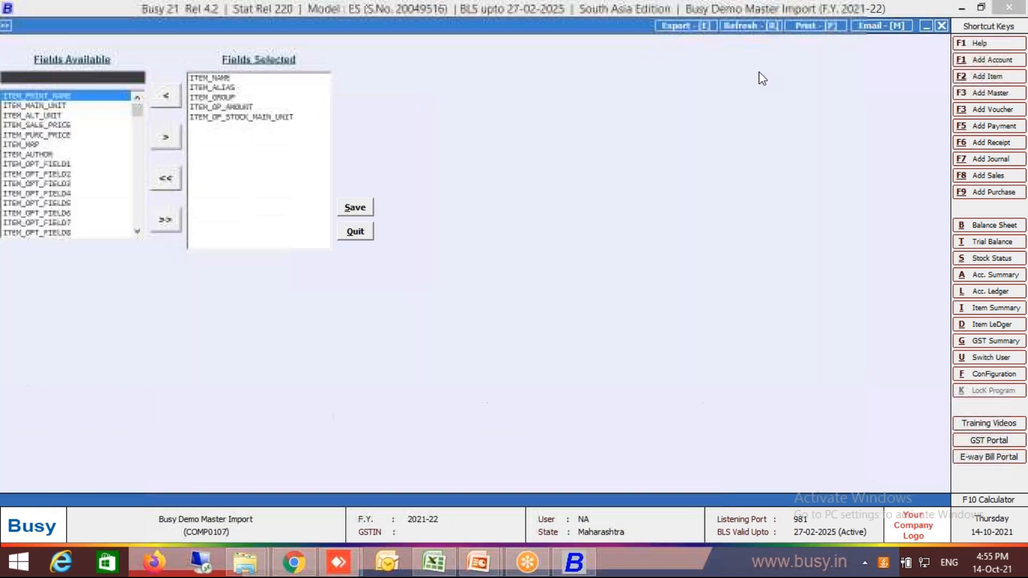
left_click(242, 108)
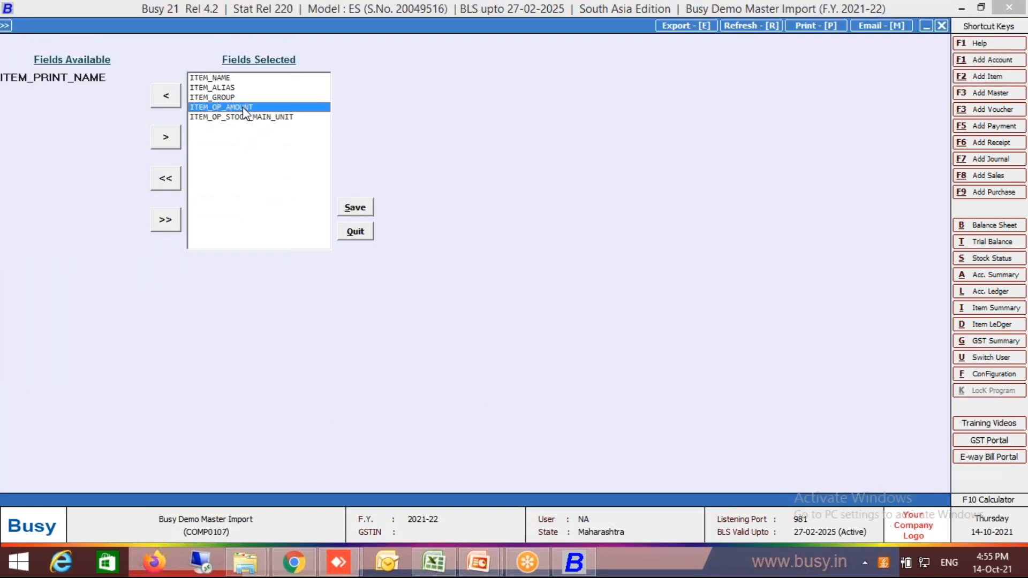
left_click(170, 101)
left_click(215, 108)
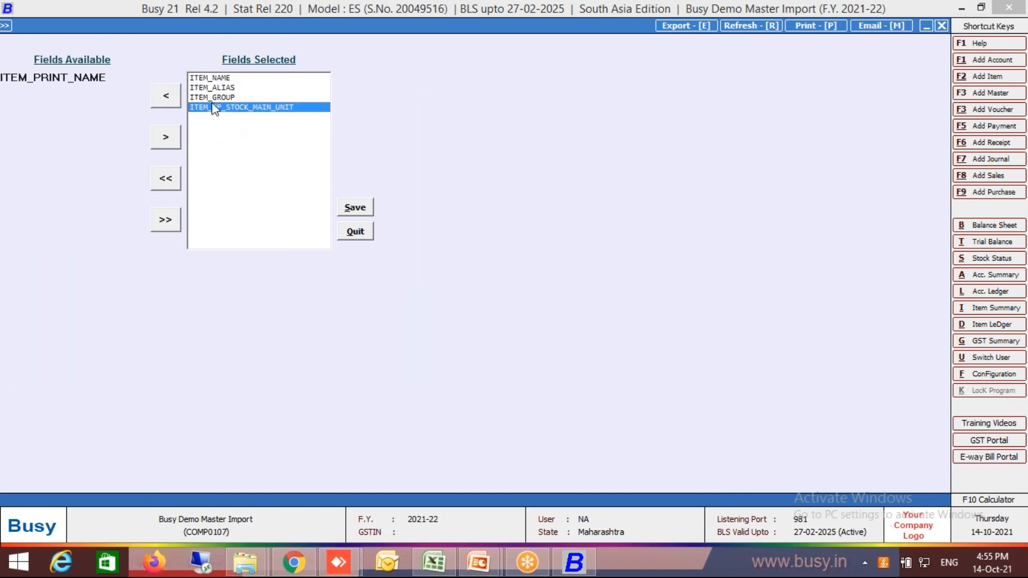
left_click(159, 98)
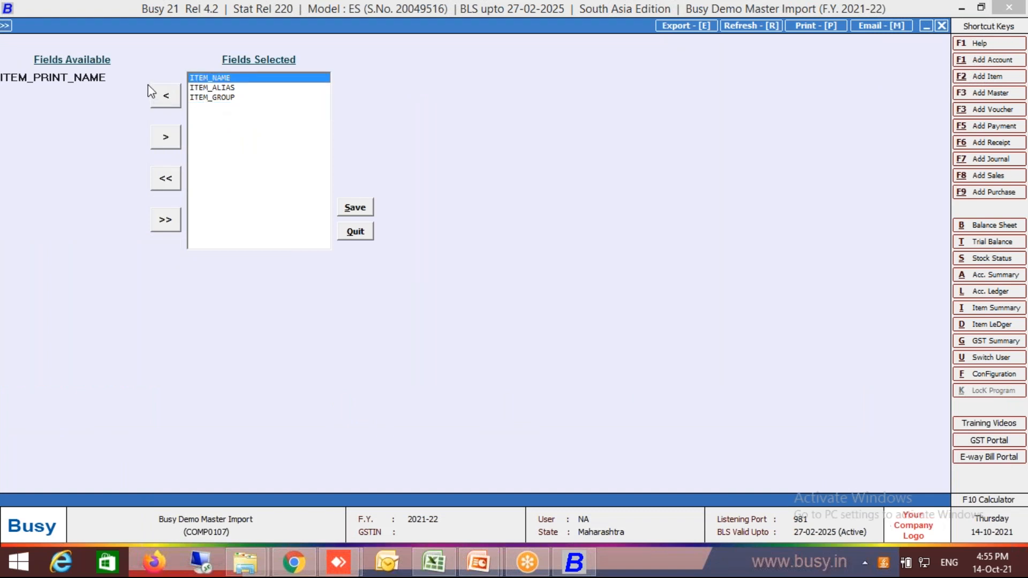
Find ITEM_PURC_PRICE among the available fields and add it to the selected fields after ITEM_GROUP.
left_click(138, 81)
key("BackSpace")
key("BackSpace")
key("BackSpace")
key("BackSpace")
key("BackSpace")
key("BackSpace")
key("BackSpace")
key("BackSpace")
key("BackSpace")
type("ur")
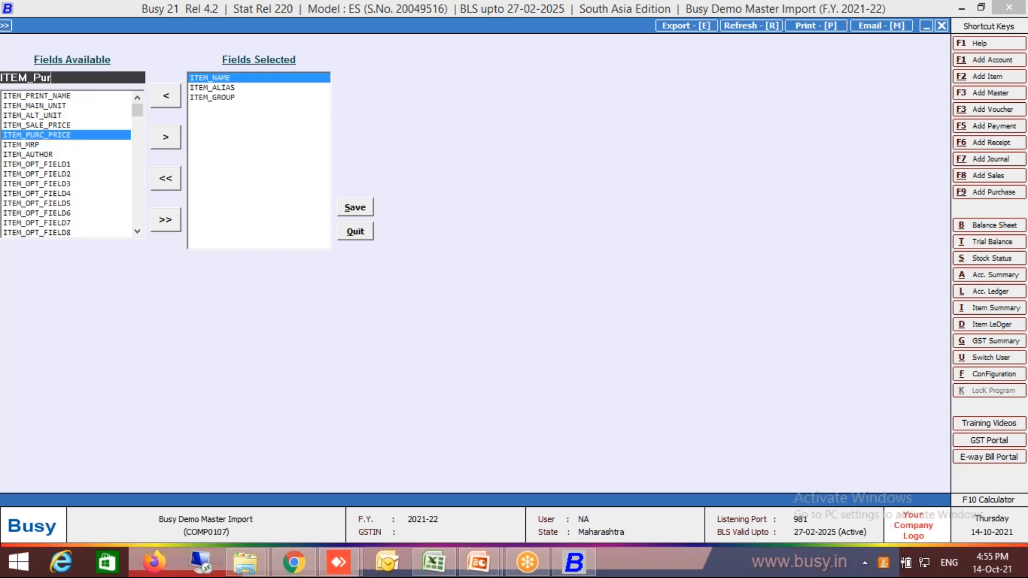
left_click(166, 141)
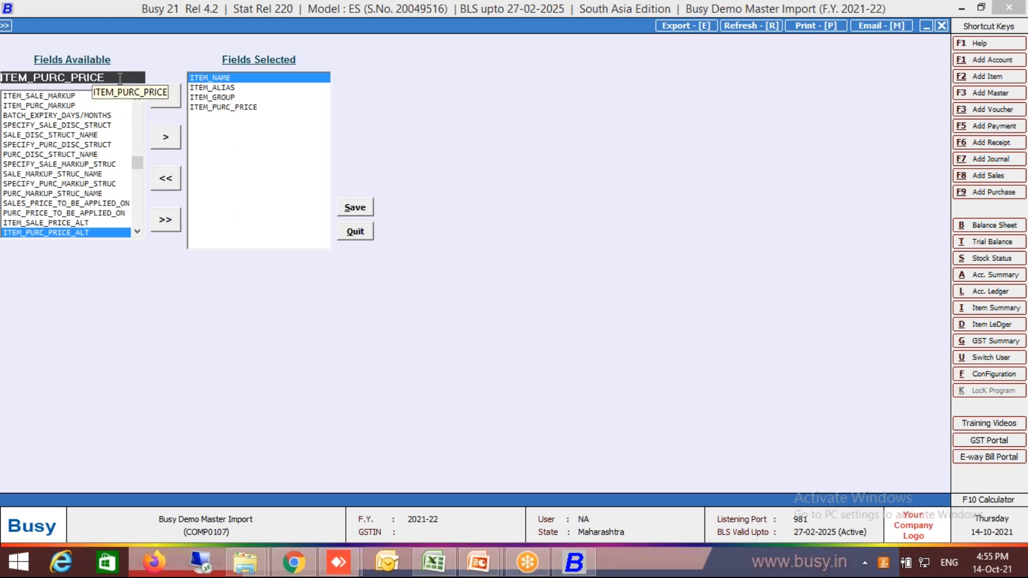
Find ITEM_SALE_PRICE among the available fields and add it to the selected fields.
key("BackSpace")
key("BackSpace")
key("BackSpace")
key("BackSpace")
key("BackSpace")
key("BackSpace")
key("BackSpace")
key("BackSpace")
key("BackSpace")
key("BackSpace")
type("sale")
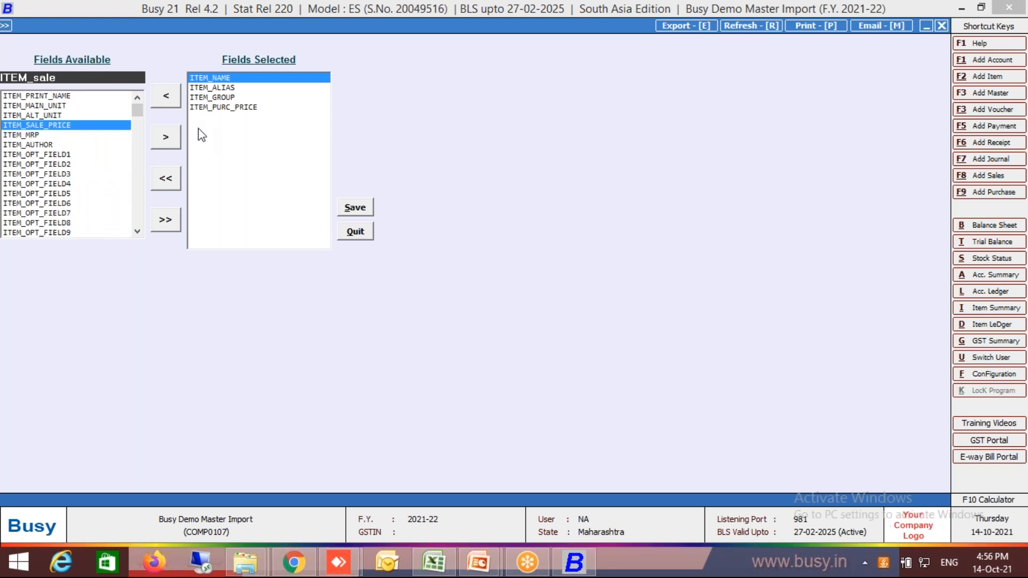
left_click(165, 137)
Find ITEM_MRP among the available fields and add it to the selected fields.
key("BackSpace")
key("BackSpace")
key("BackSpace")
key("BackSpace")
key("BackSpace")
key("BackSpace")
key("BackSpace")
key("BackSpace")
key("BackSpace")
key("BackSpace")
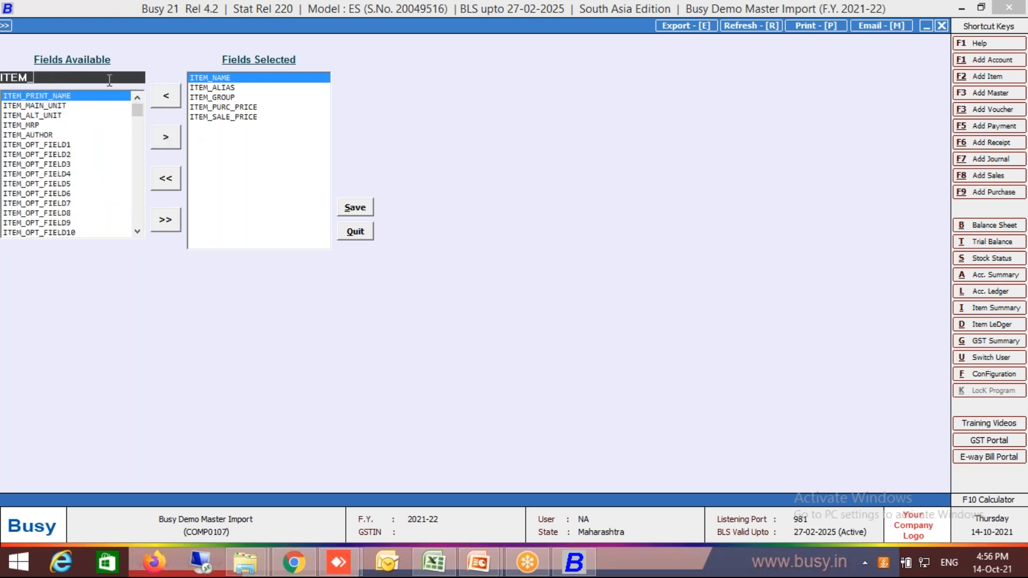
type("MRp")
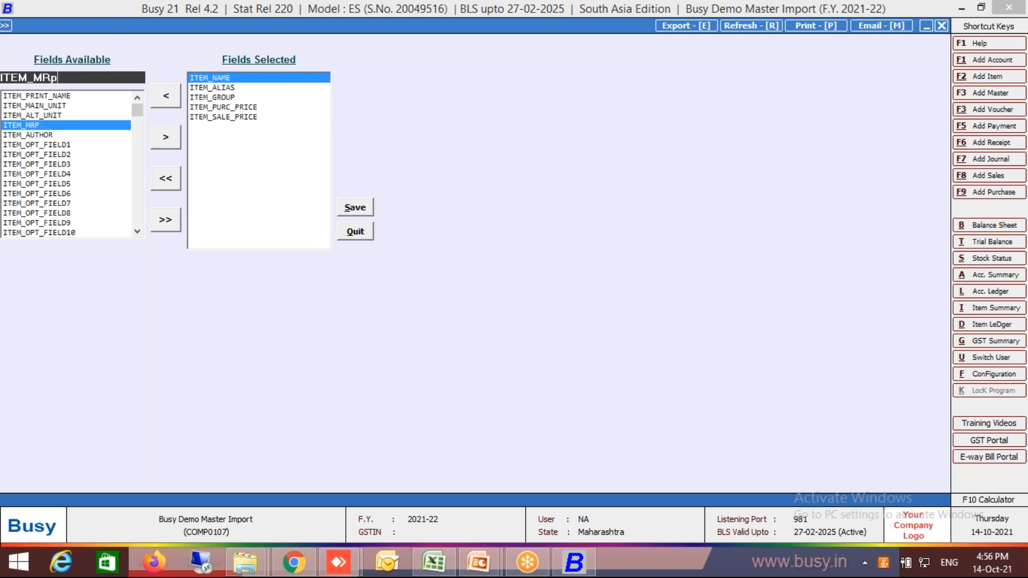
left_click(166, 136)
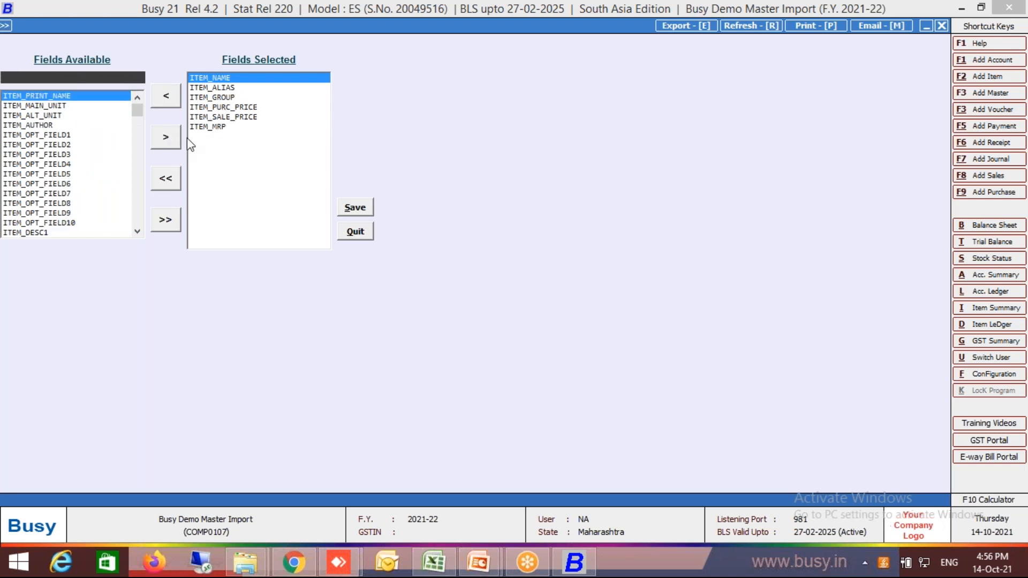
Check the item list's next columns in Excel, then find and add TAX_CATEGORY_NAME to the selected fields in Busy.
left_click(445, 559)
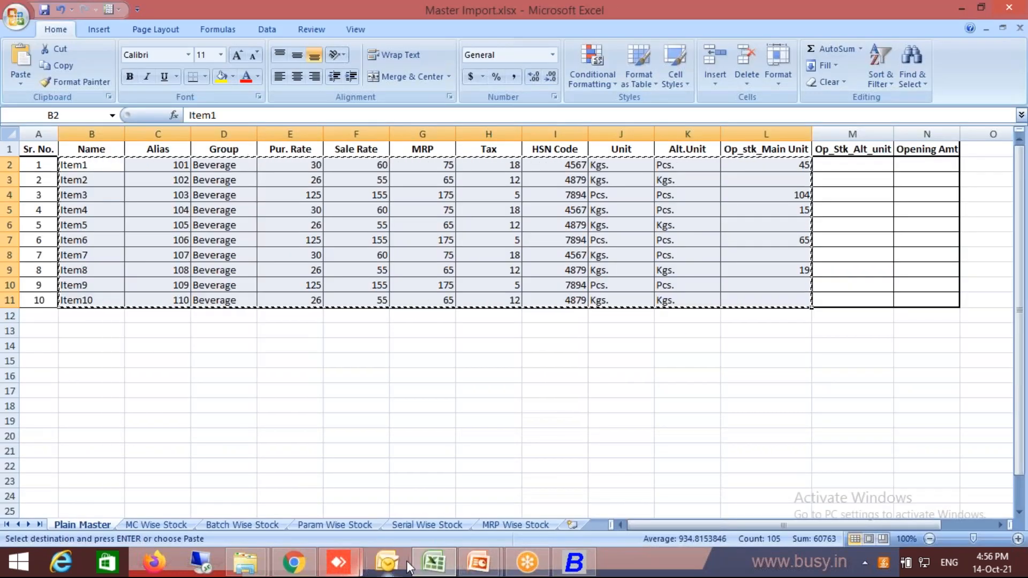
left_click(591, 569)
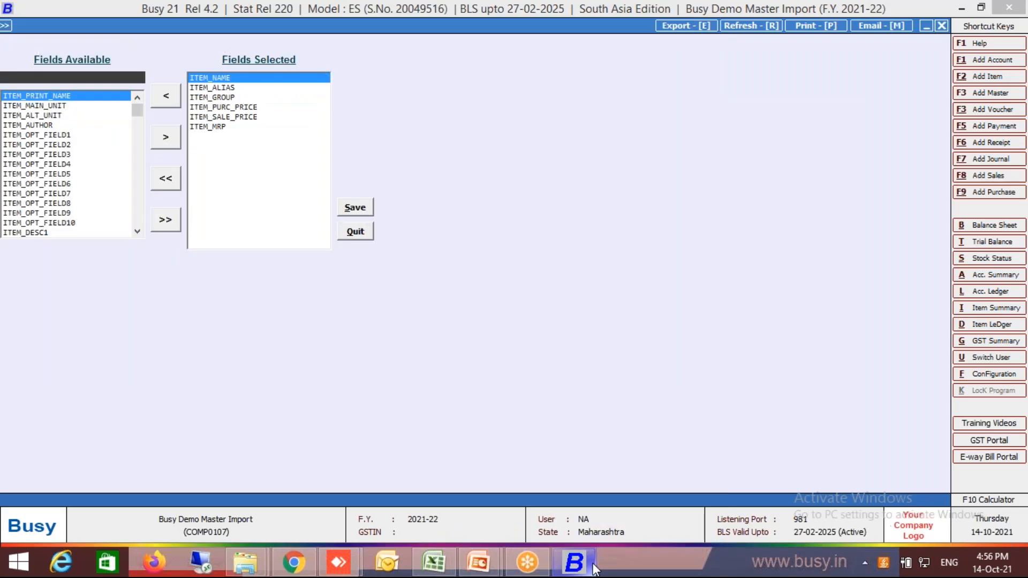
type("cate")
key("Return")
key("Tab")
key("Return")
Find HSN_CODE among the available fields and add it to the selected fields after TAX_CATEGORY_NAME.
type("hsn")
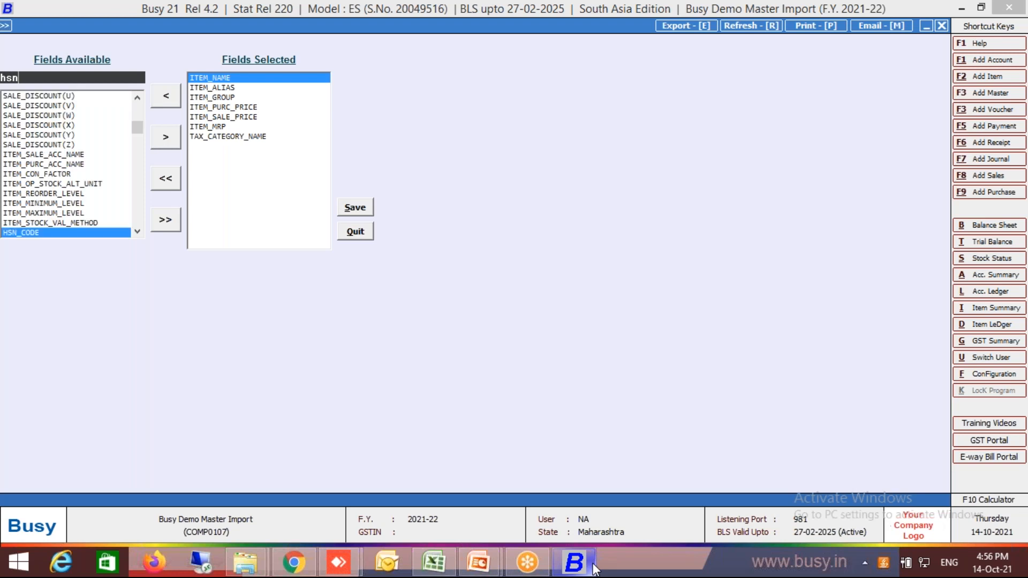
key("Return")
key("Tab")
key("Return")
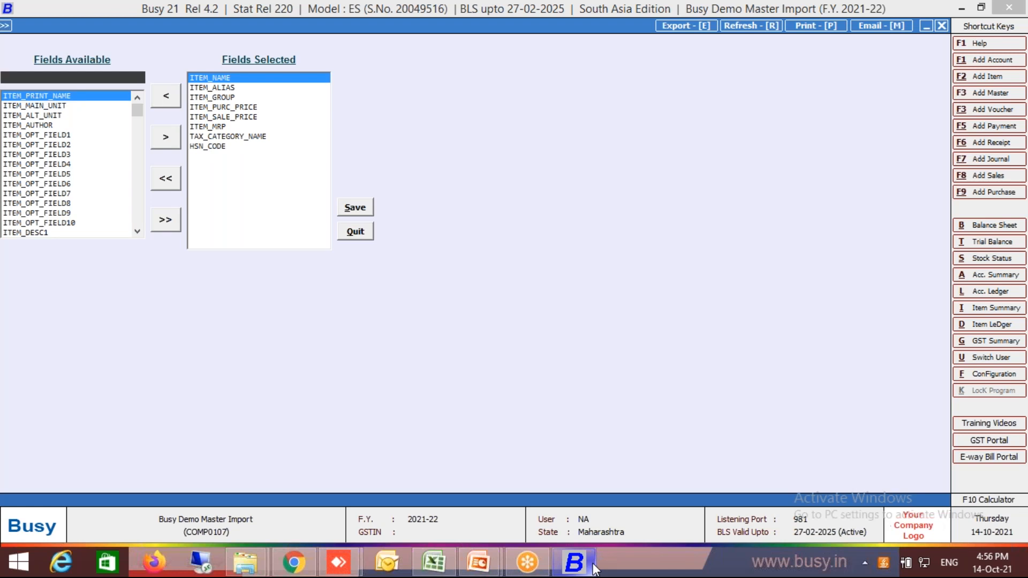
Check the columns following HSN Code in Excel and add ITEM_MAIN_UNIT to the selected fields in Busy.
left_click(593, 568)
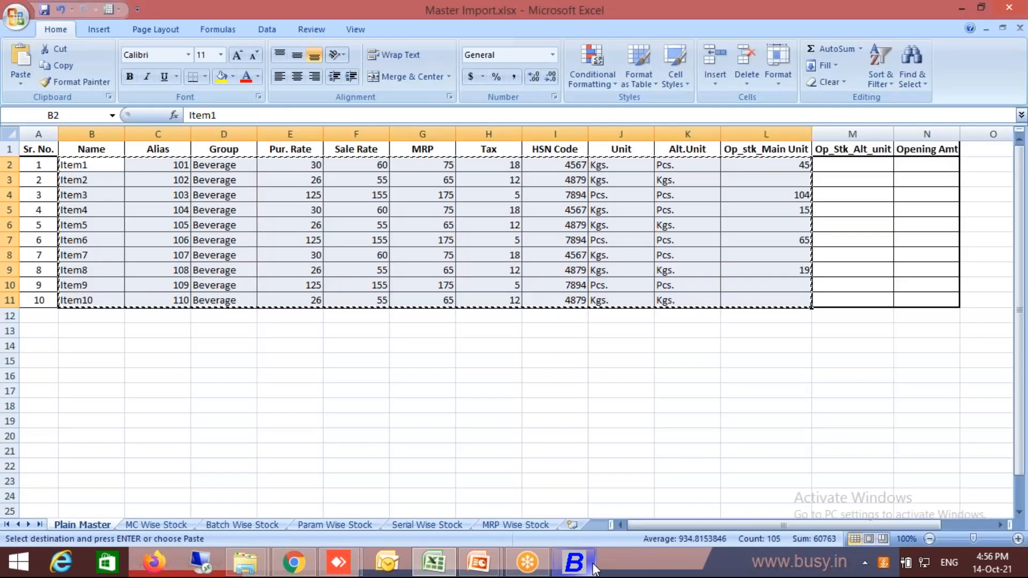
left_click(593, 567)
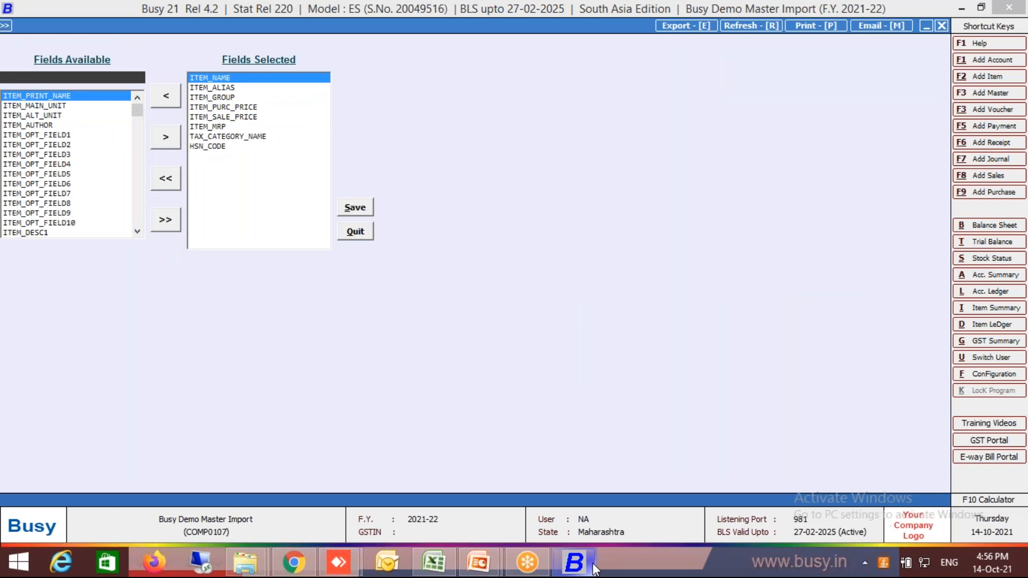
key("Down")
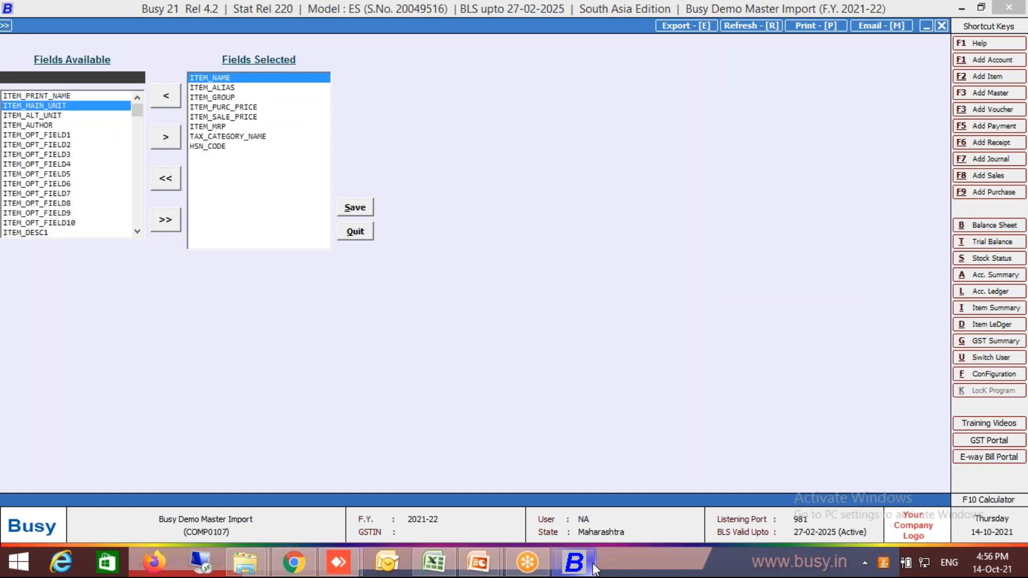
key("Return")
key("Tab")
key("Return")
Add ITEM_ALT_UNIT to the selected fields after ITEM_MAIN_UNIT.
key("Down")
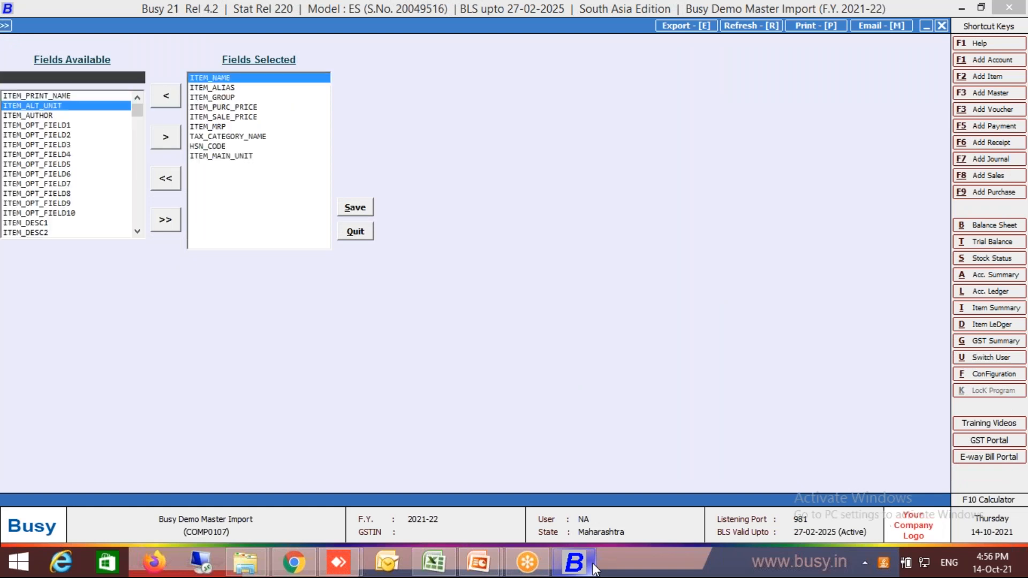
key("Return")
key("Tab")
key("Return")
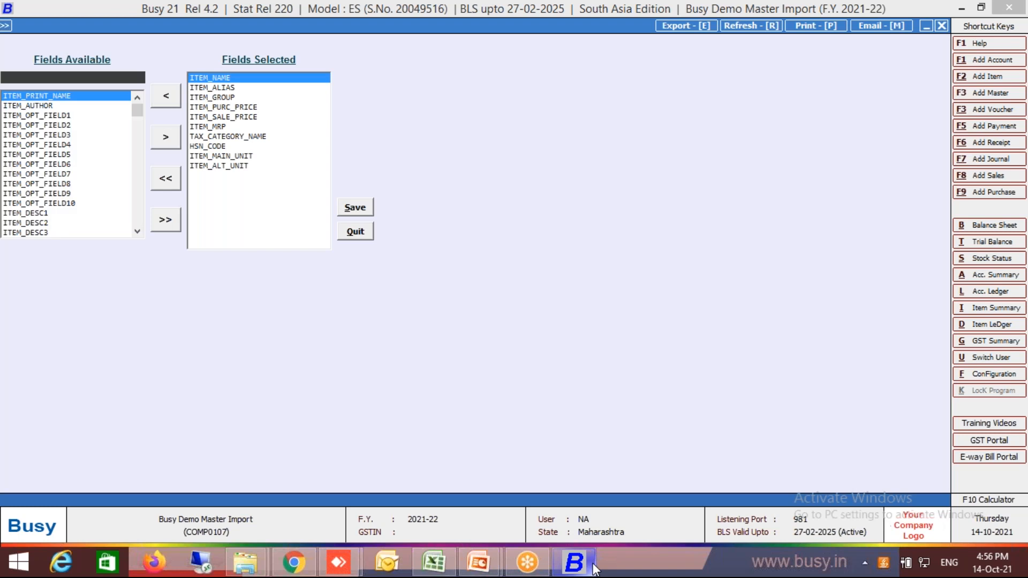
Check the opening stock column in Excel, add ITEM_OP_STOCK_MAIN_UNIT to the selected fields in Busy and save the field selection.
left_click(593, 567)
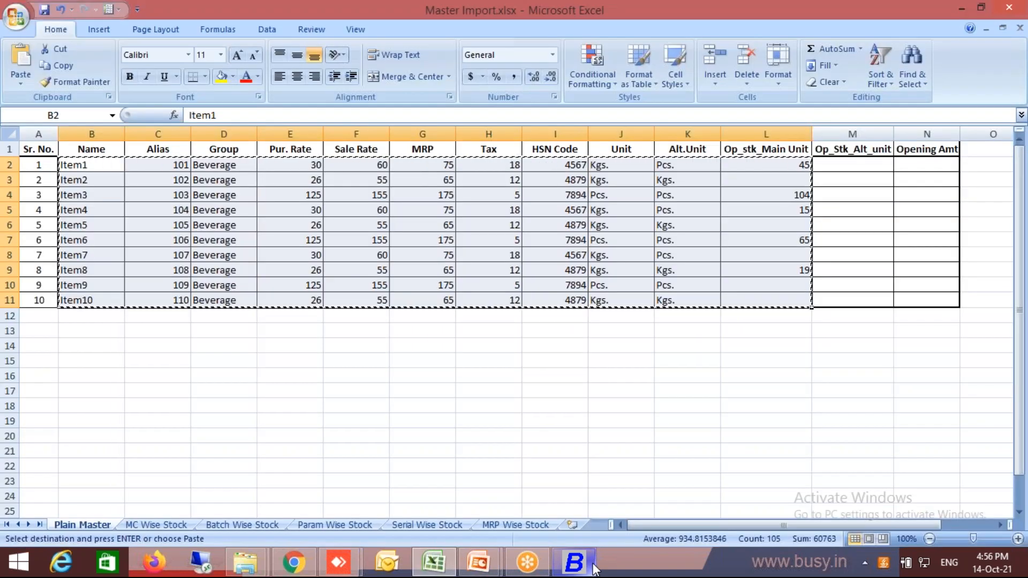
left_click(593, 568)
type("op_stoc")
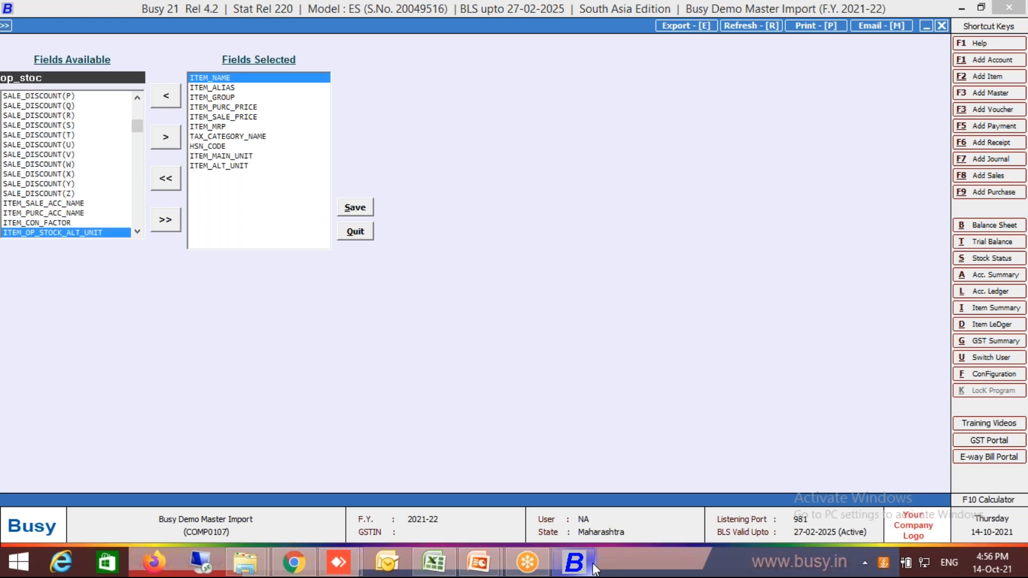
key("Down")
key("Return")
key("Tab")
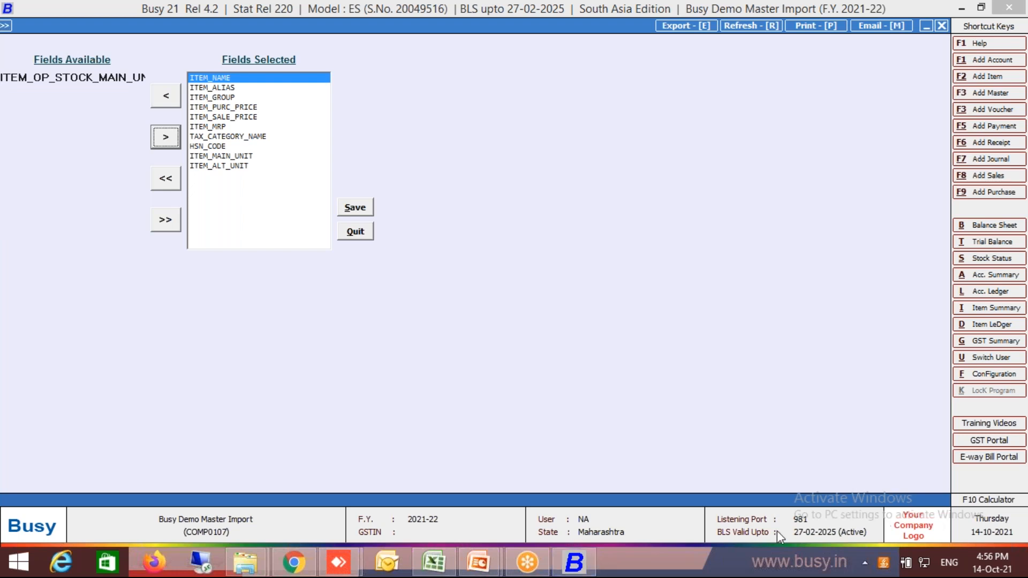
key("Return")
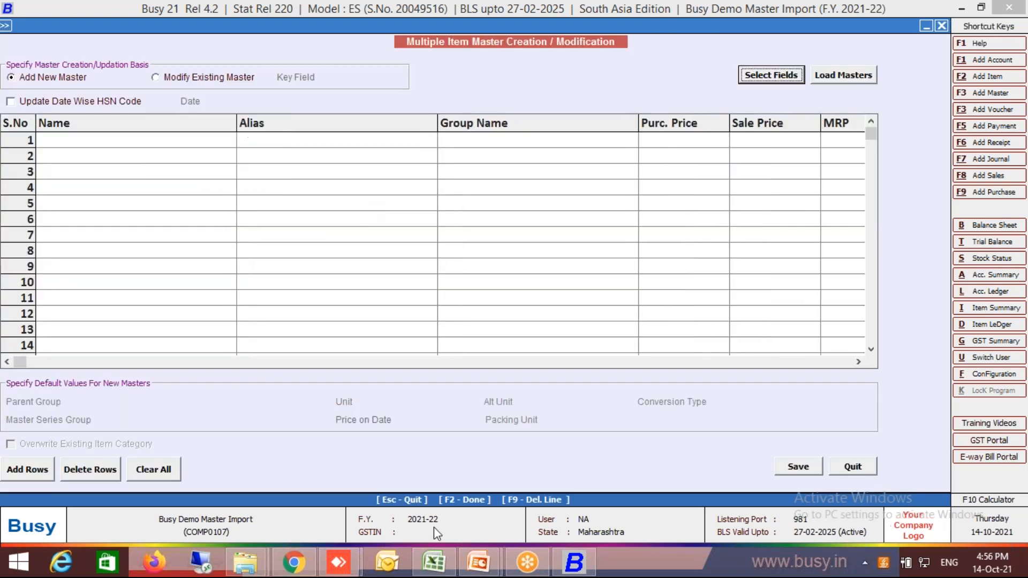
Switch to Excel and copy the item data in B2:L11 of the Plain Master sheet, from Name to Op_stk_Main Unit.
left_click(434, 562)
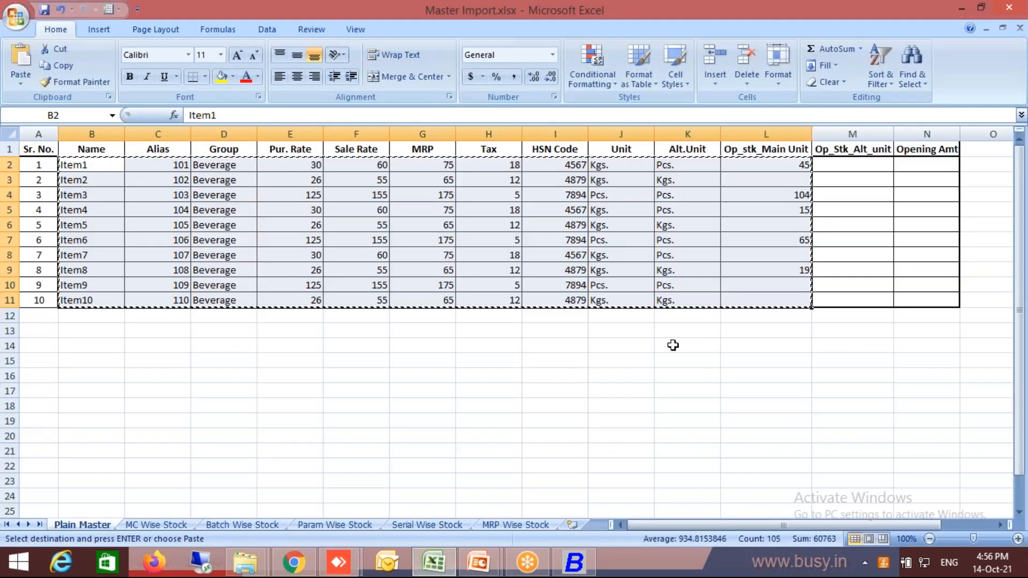
key("Escape")
key("Up")
key("Down")
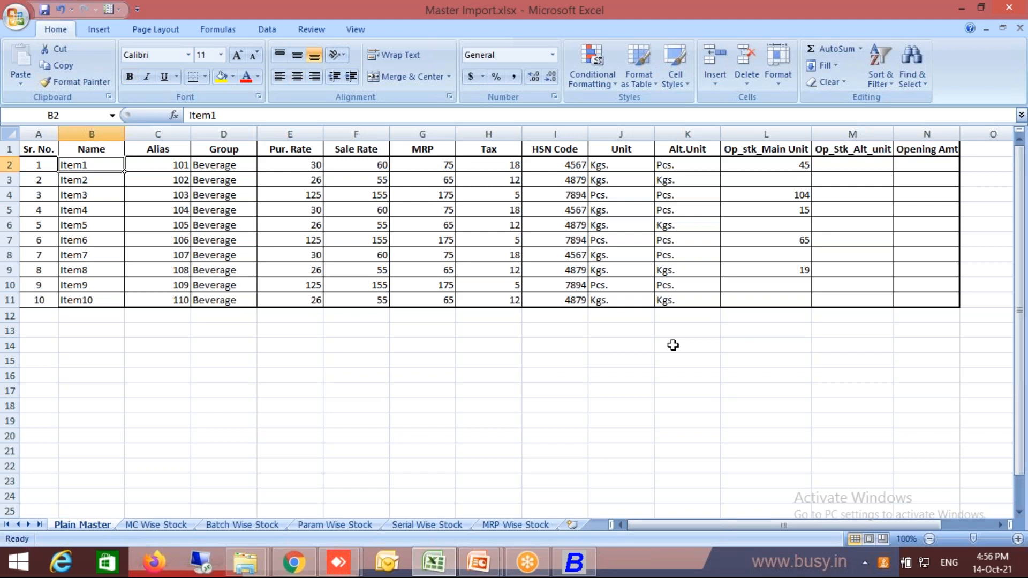
key("shift+Right")
key("shift+Right")
key("shift+Right")
key("shift+Right")
key("shift+Right")
key("shift+Right")
key("shift+Right")
key("shift+Right")
key("shift+Right")
key("shift+Right")
key("shift+Right")
key("shift+Left")
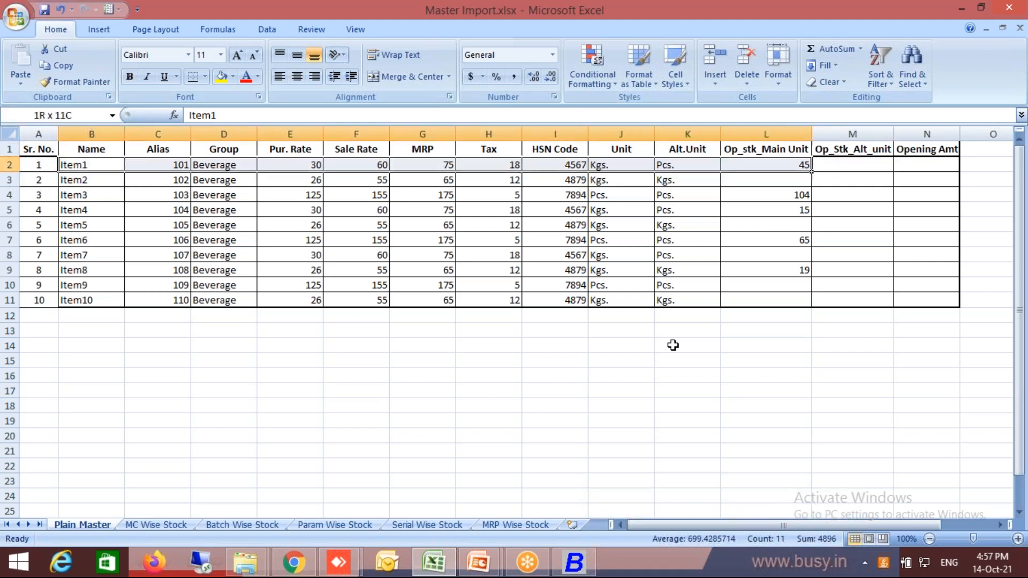
key("shift+Down")
key("shift+Down")
key("shift+Down")
key("shift+Down")
key("shift+Down")
key("shift+Down")
key("shift+Down")
key("shift+Down")
key("shift+Down")
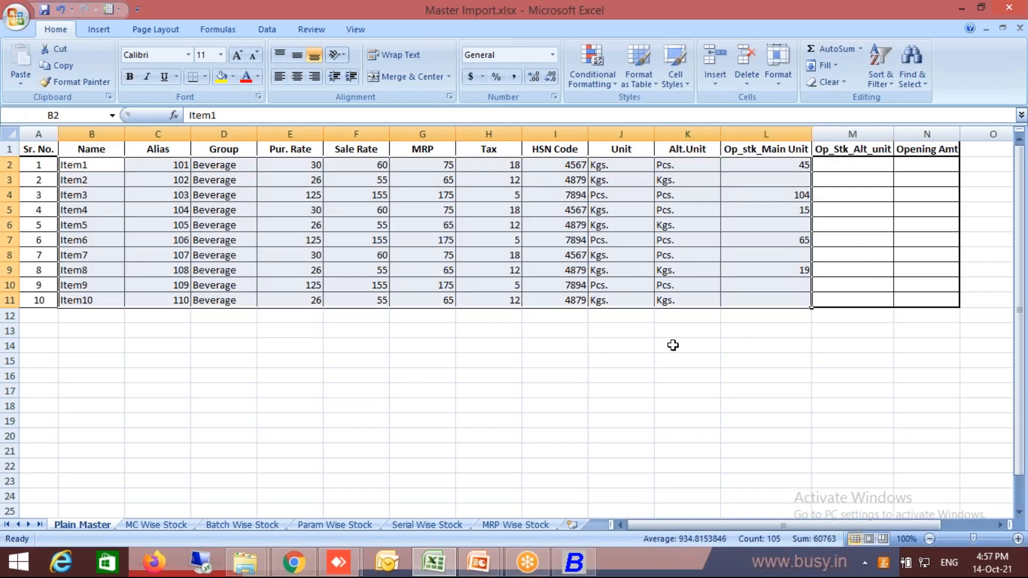
key("ctrl+c")
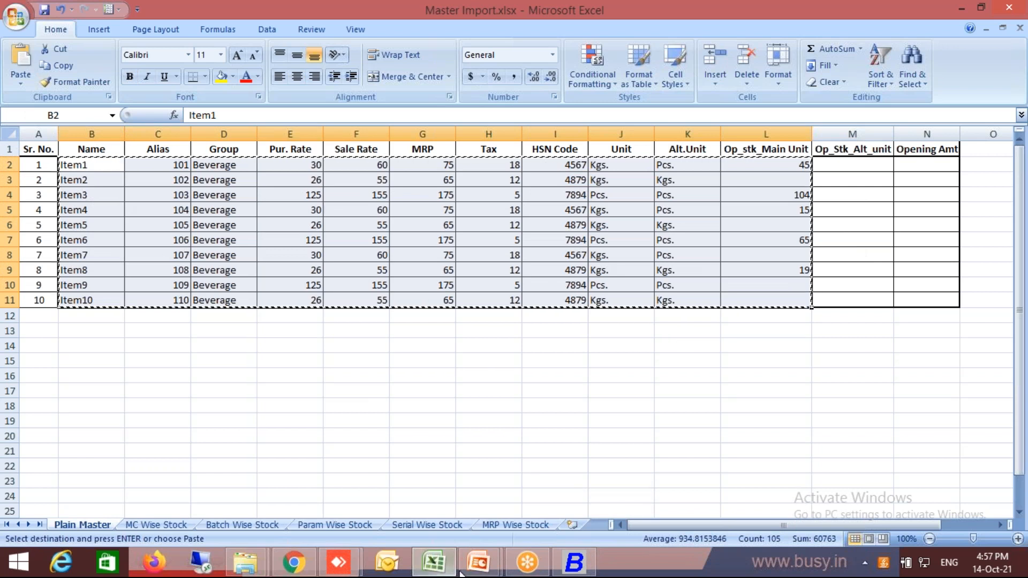
Switch to Busy and paste the copied items into the bulk creation grid, starting at the Name cell of row 1.
left_click(583, 568)
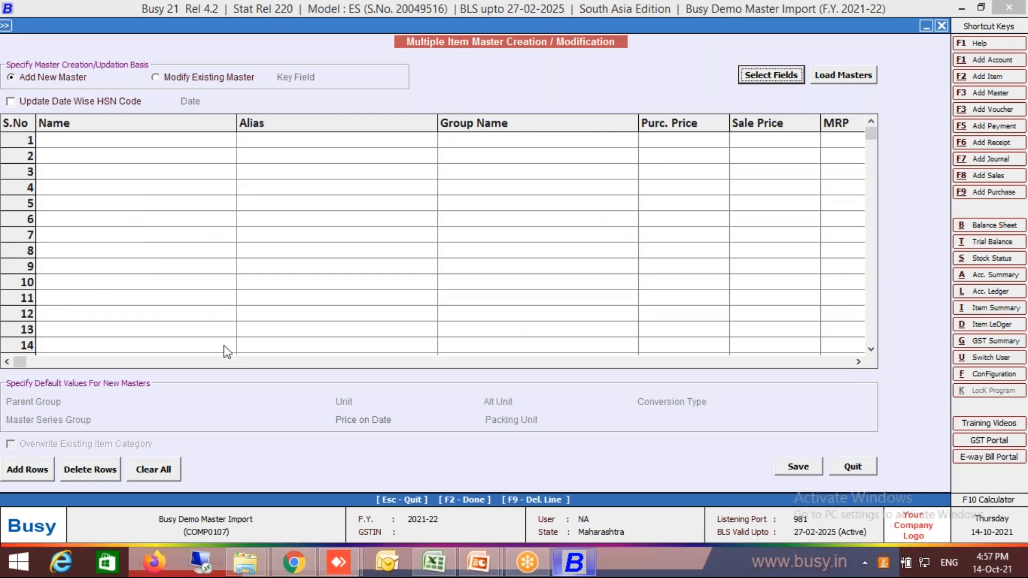
left_click(87, 141)
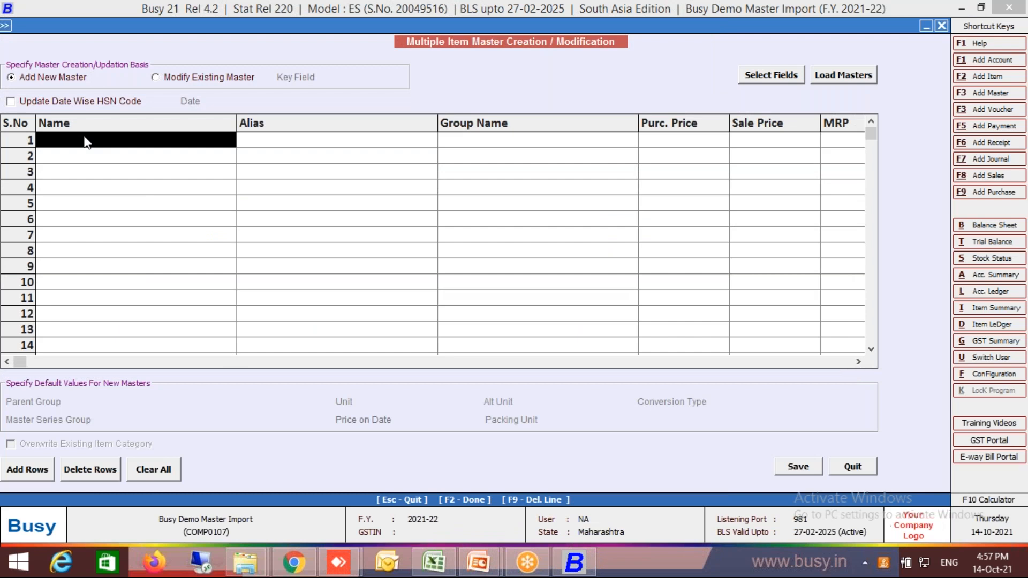
key("ctrl+v")
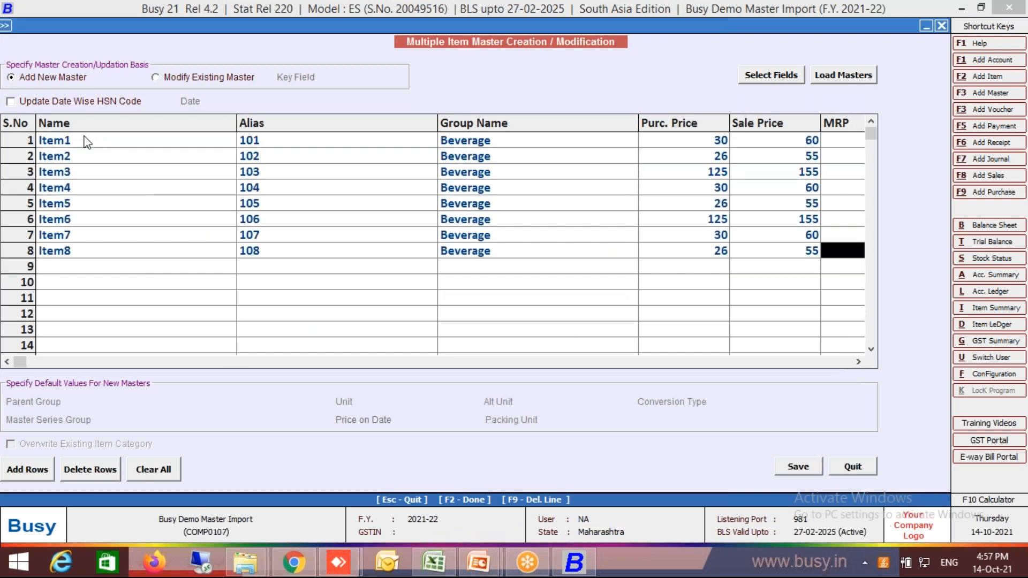
key("alt+b")
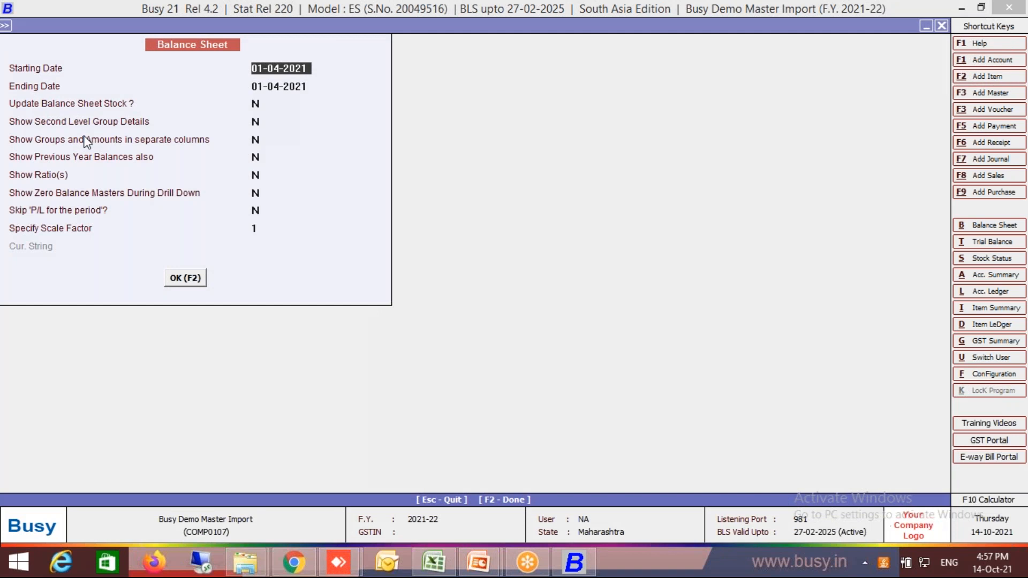
key("Escape")
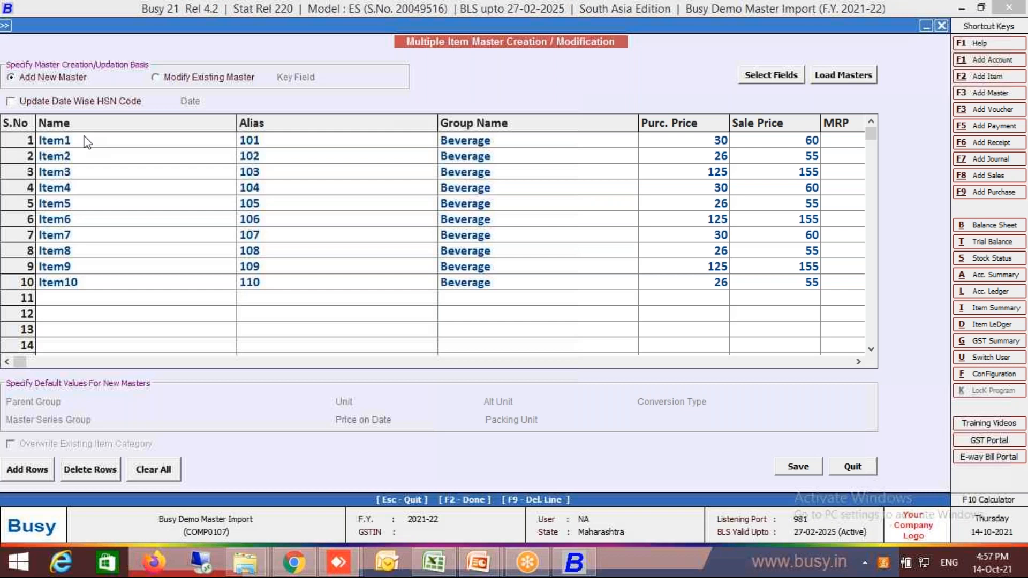
Check the remaining pasted columns up to Op. Stock(Main) and save the ten rows as new item masters.
left_click(727, 364)
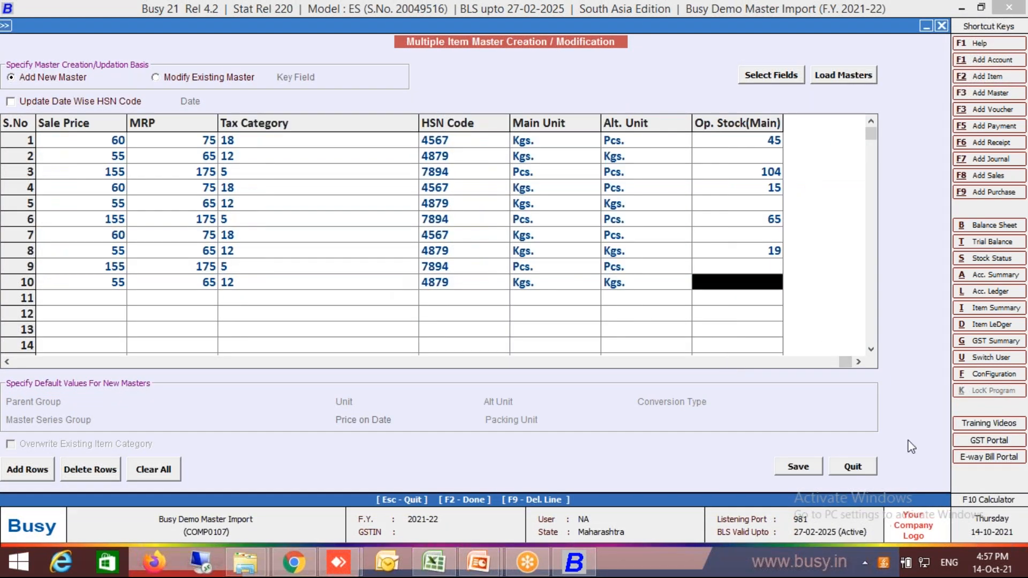
left_click(807, 470)
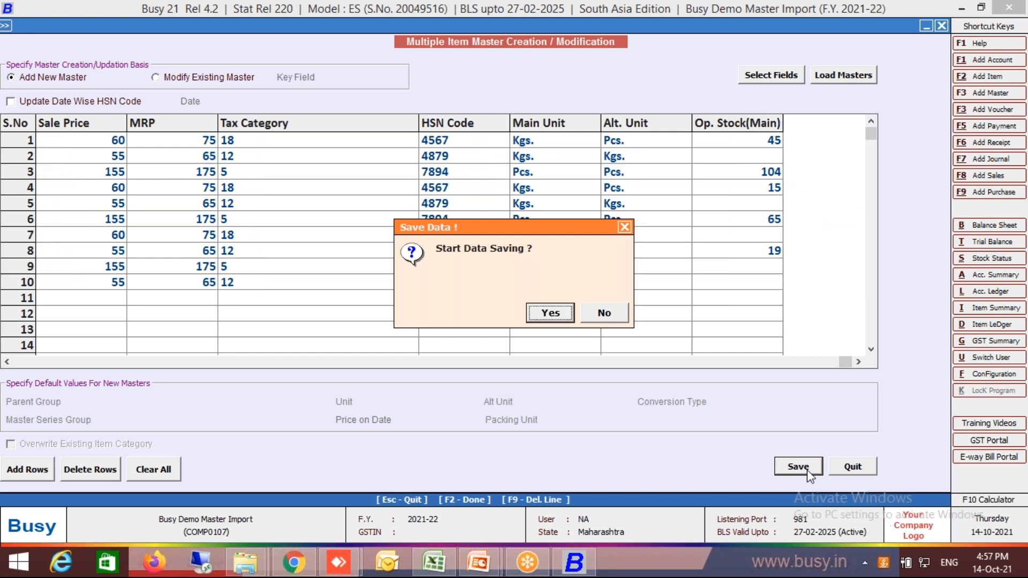
key("Return")
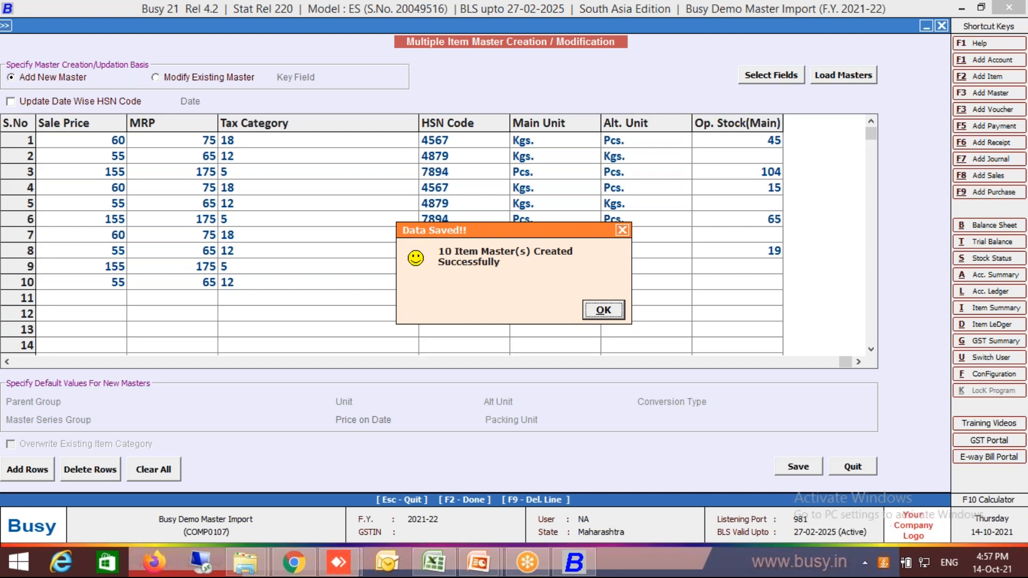
key("Return")
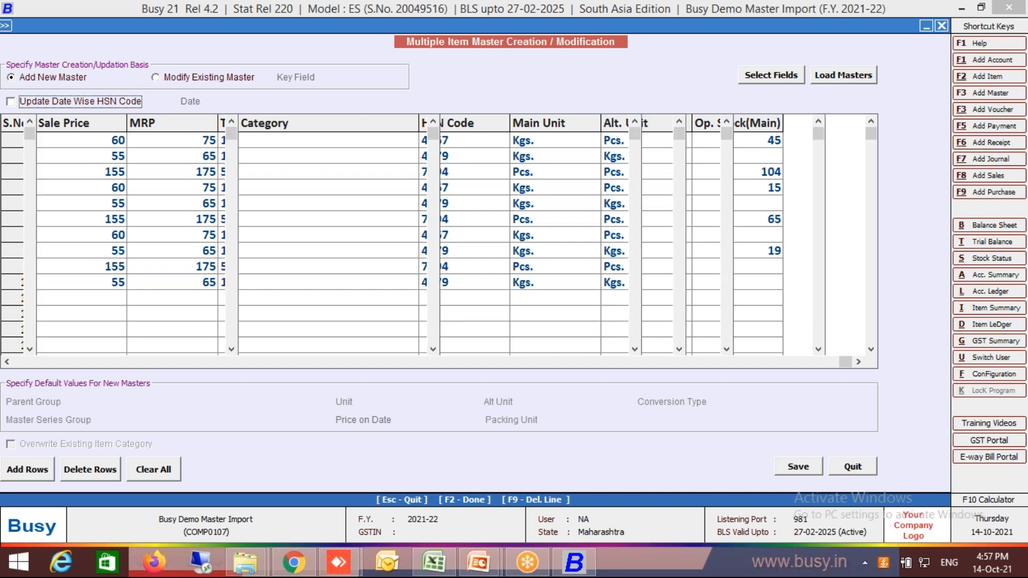
Leave the bulk item creation screen and display the item master list for all items.
key("Escape")
key("Escape")
key("Return")
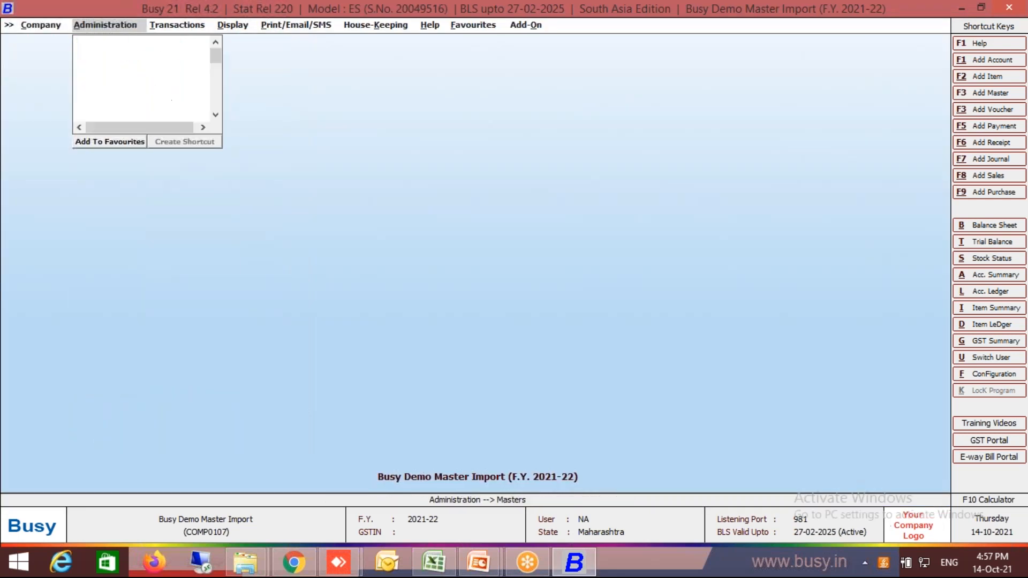
key("Down")
key("Down")
key("Down")
key("Return")
key("Down")
key("Down")
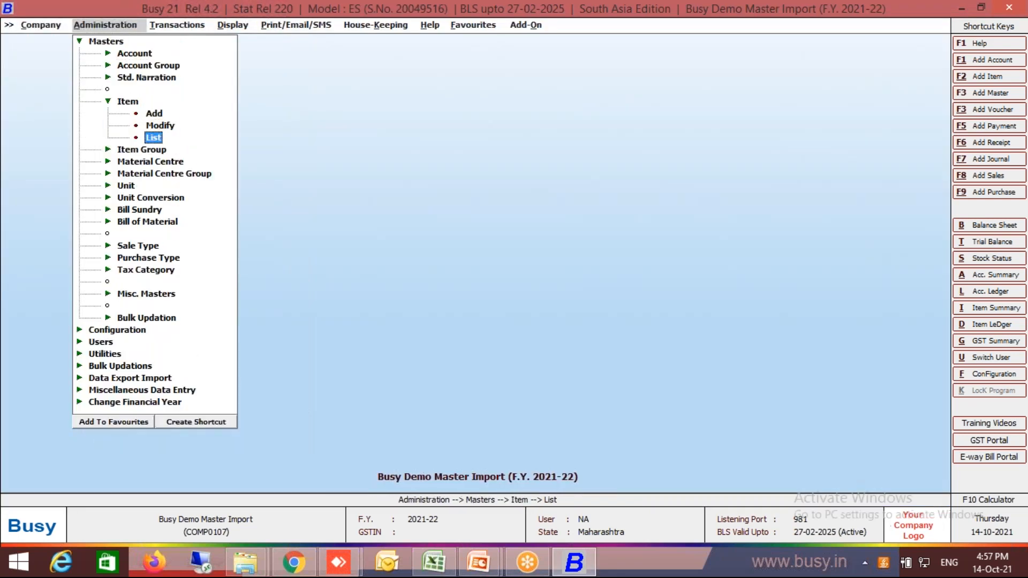
key("Return")
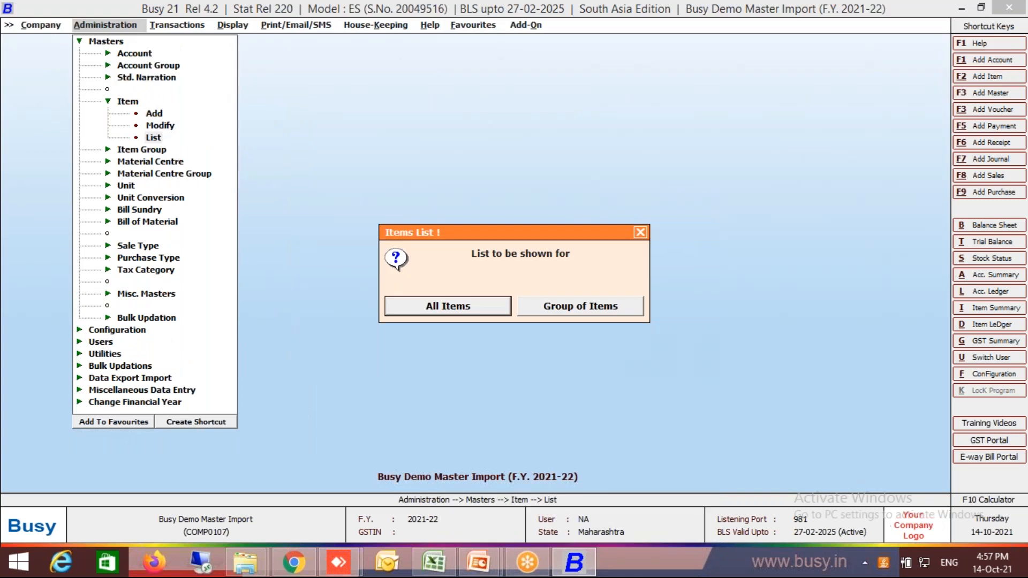
key("Return")
key("F2")
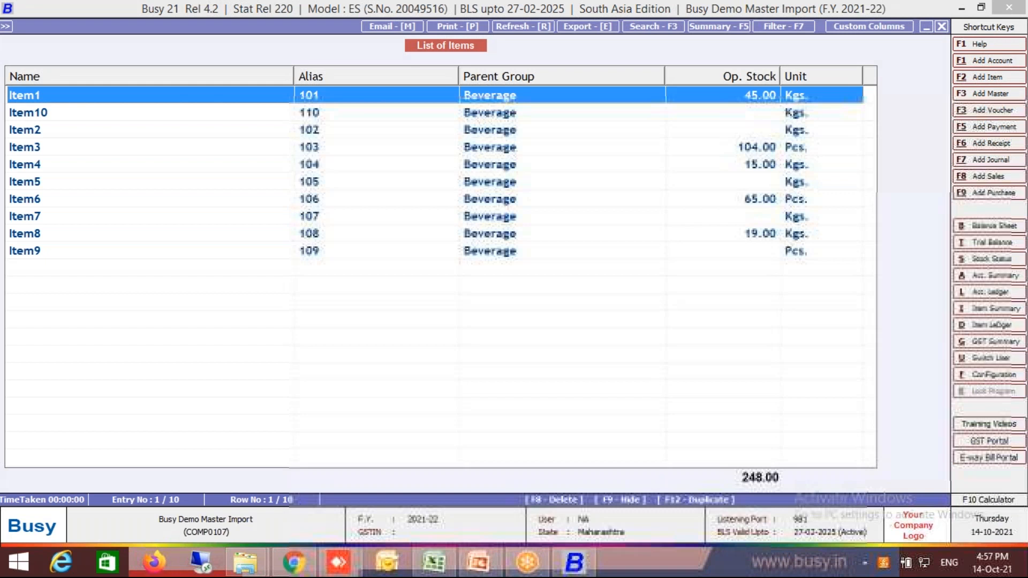
Open Item1 from the list to check its imported unit, opening stock, tax category, HSN code and prices, and return to the list.
key("Escape")
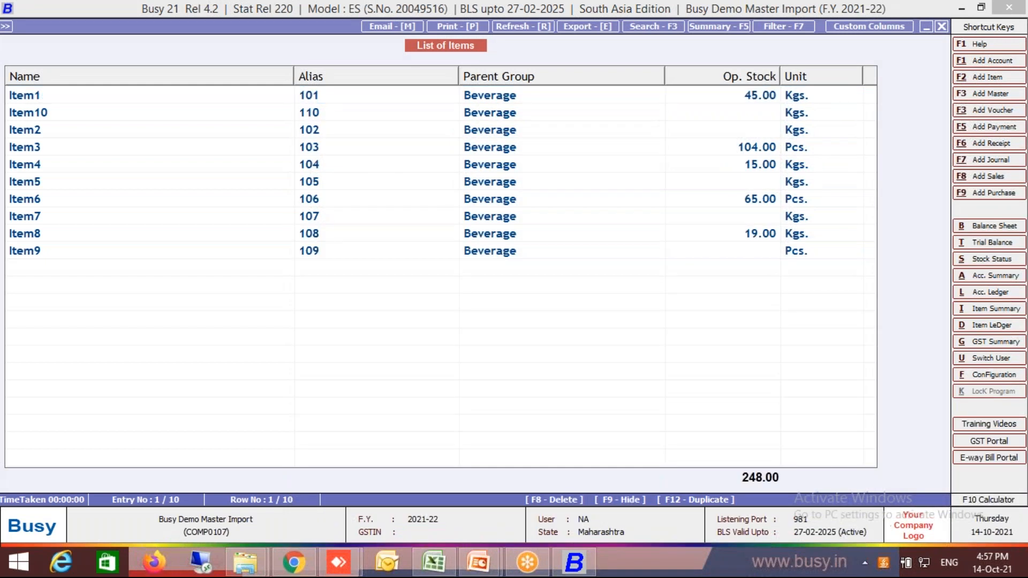
key("Return")
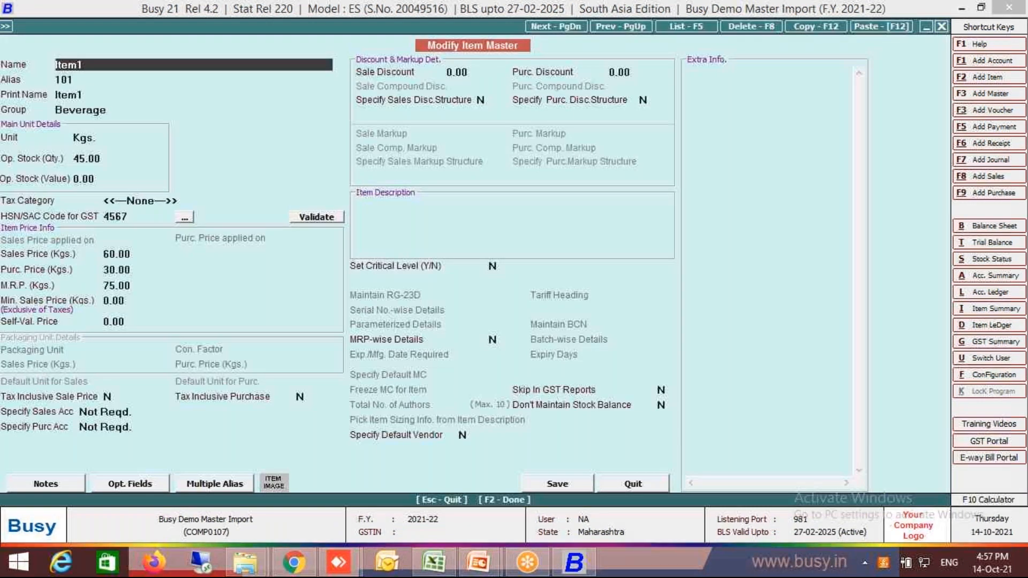
key("Return")
key("Return")
key("Return")
key("Return")
key("Return")
key("Return")
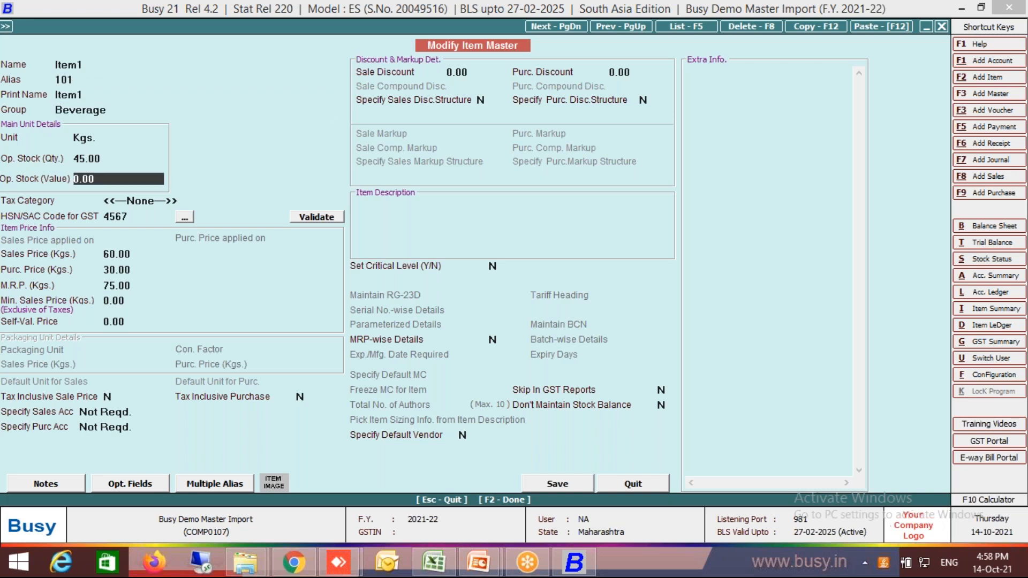
key("Escape")
key("Down")
key("Down")
key("Down")
key("Down")
key("Down")
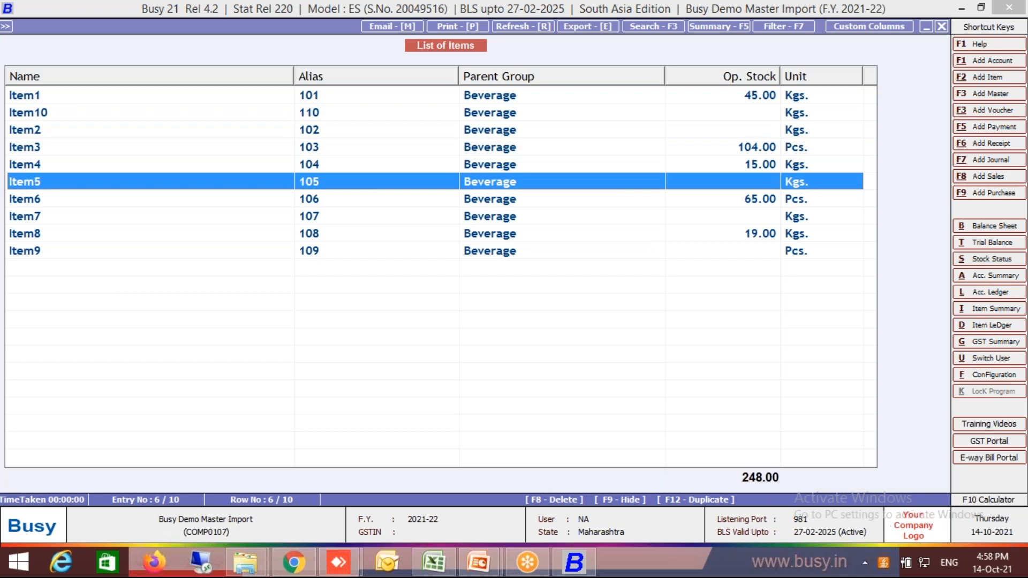
Open Item5 from the item list to check its tax category, HSN code and prices, and leave the list.
key("Return")
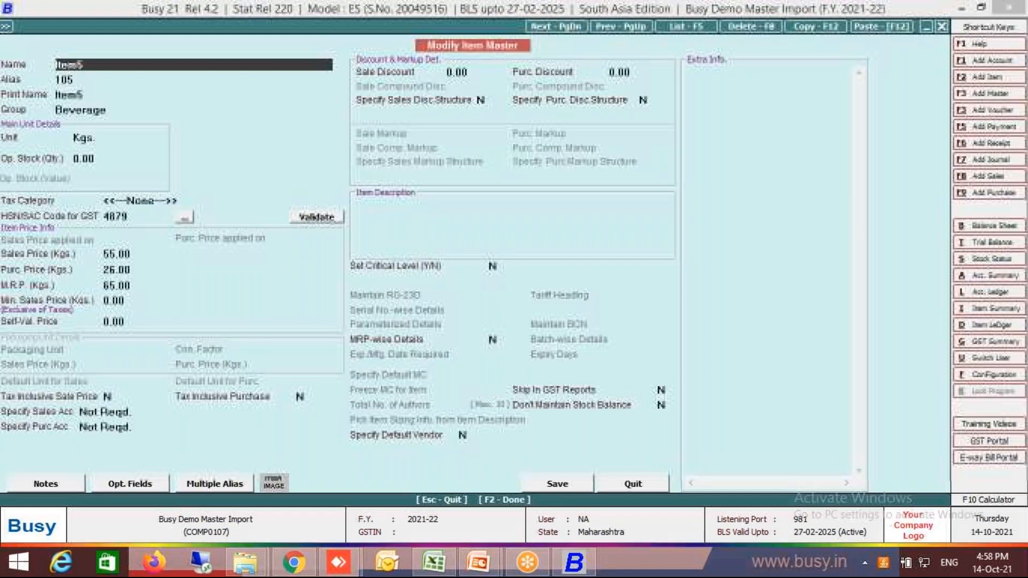
key("Escape")
key("Escape")
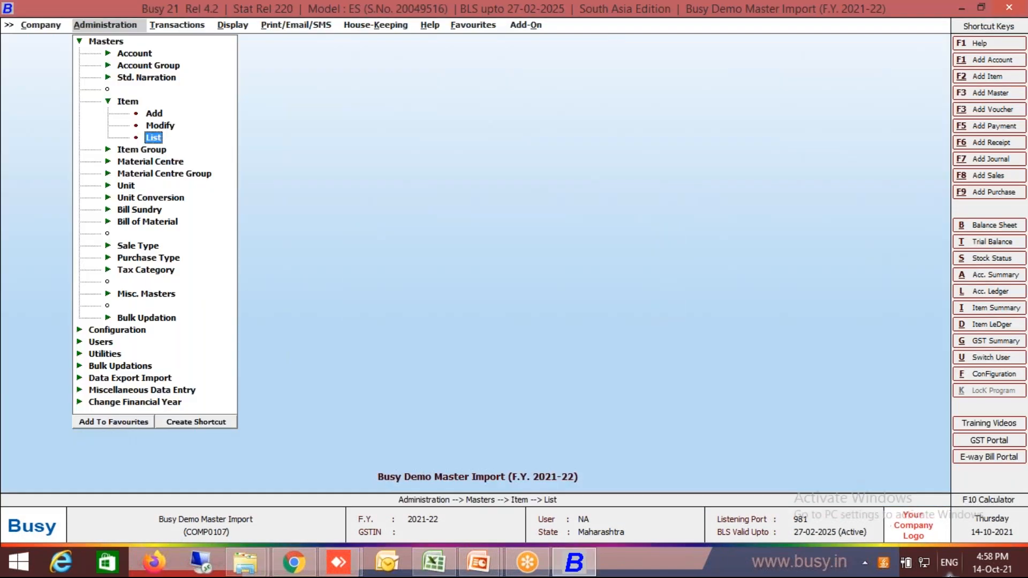
Switch to the Master Import.xlsx workbook in Excel, clear the copy selection and review the rates in the Tax column.
left_click(435, 561)
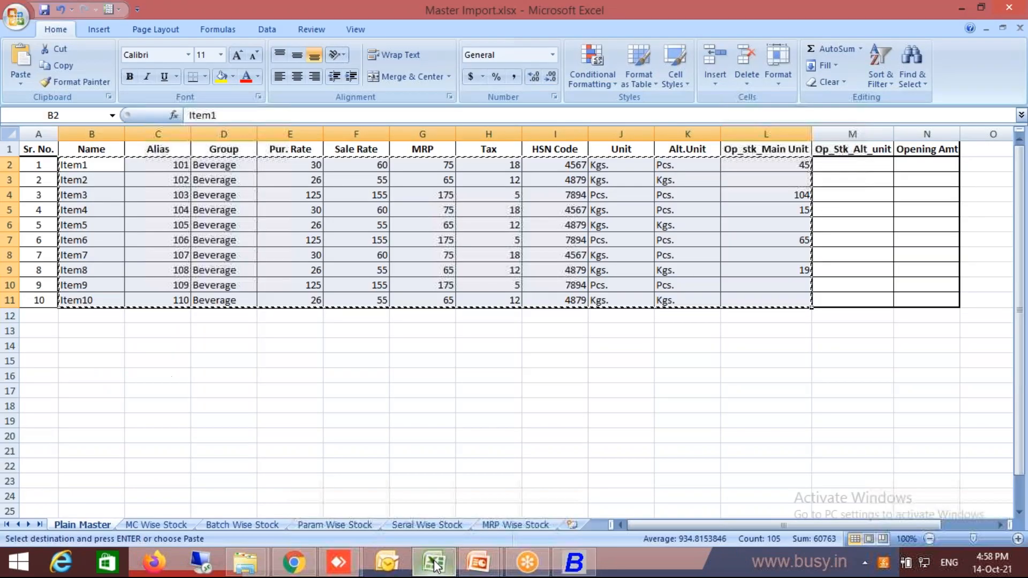
key("Escape")
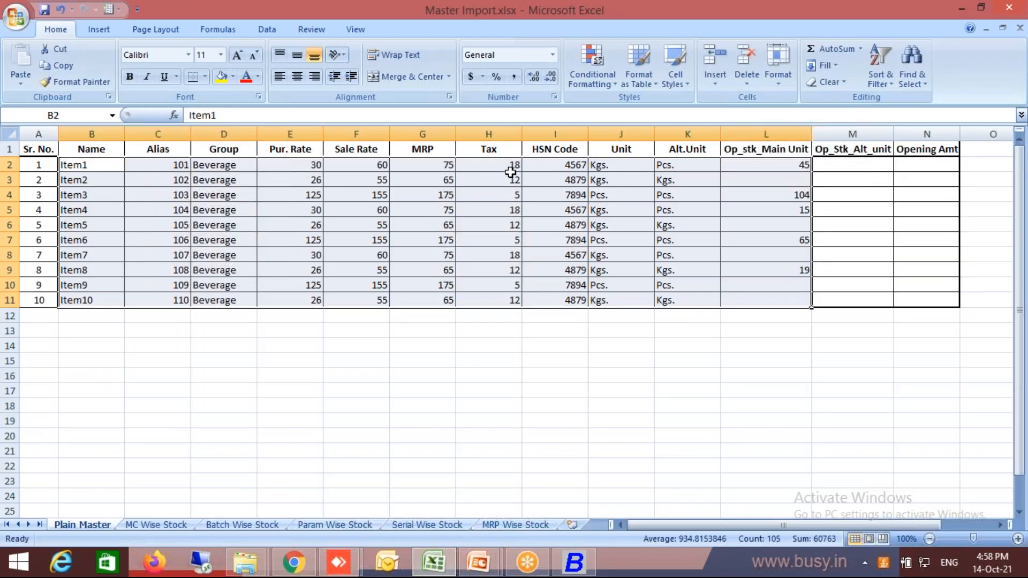
left_click(511, 173)
key("Up")
key("Down")
key("Down")
key("Down")
key("Down")
key("Down")
key("Down")
key("Down")
key("Down")
key("Up")
key("Up")
key("Up")
key("Up")
key("Up")
key("Up")
key("Up")
key("Up")
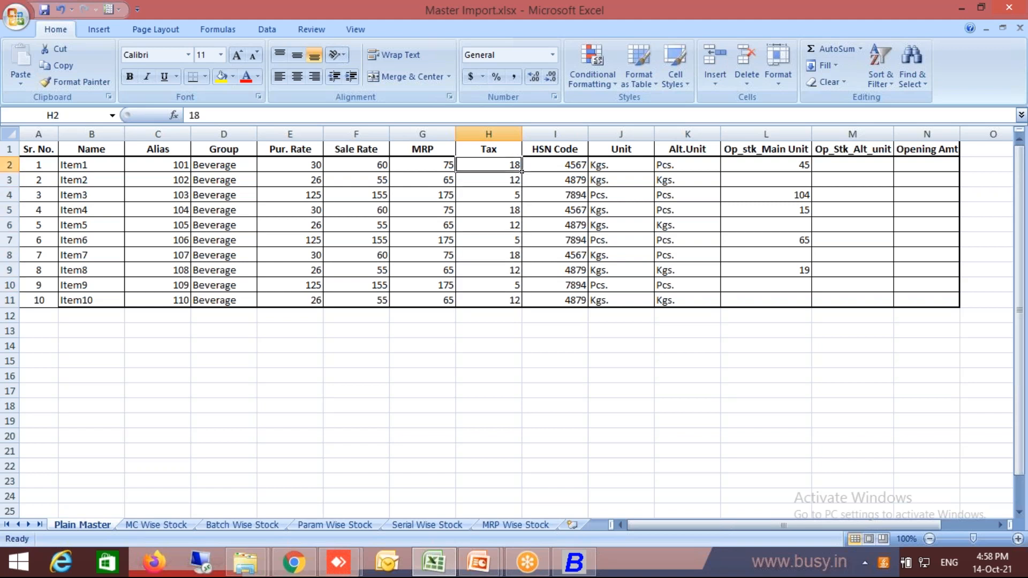
Format the Tax values in H2:H11 as Text and save the workbook.
left_click_drag(519, 168, 515, 300)
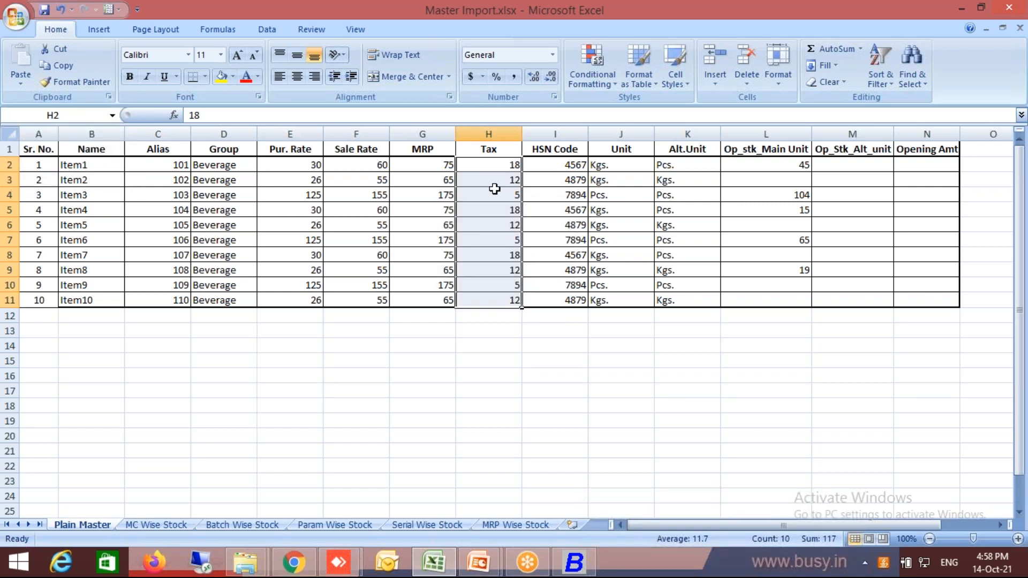
right_click(495, 189)
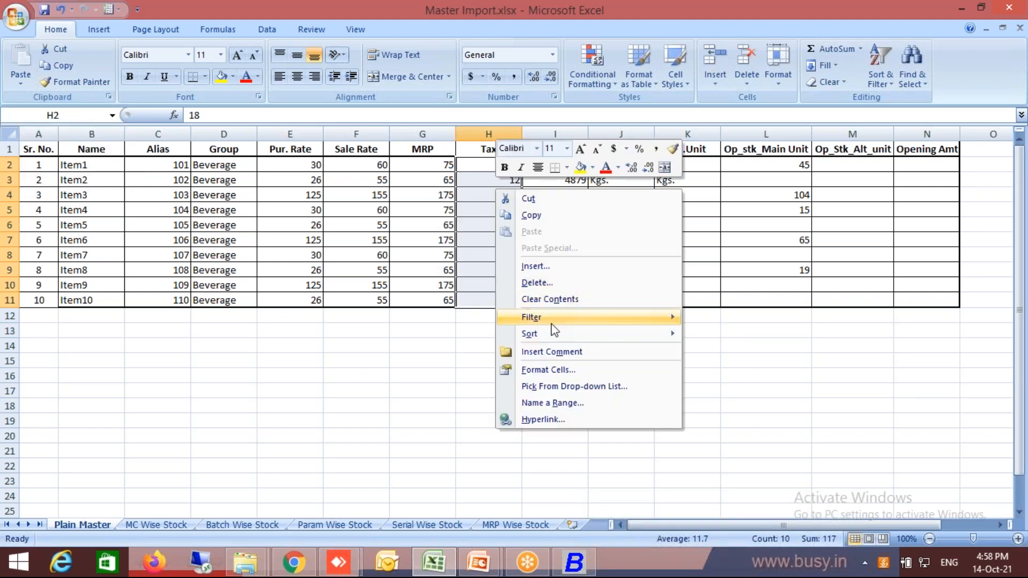
left_click(557, 376)
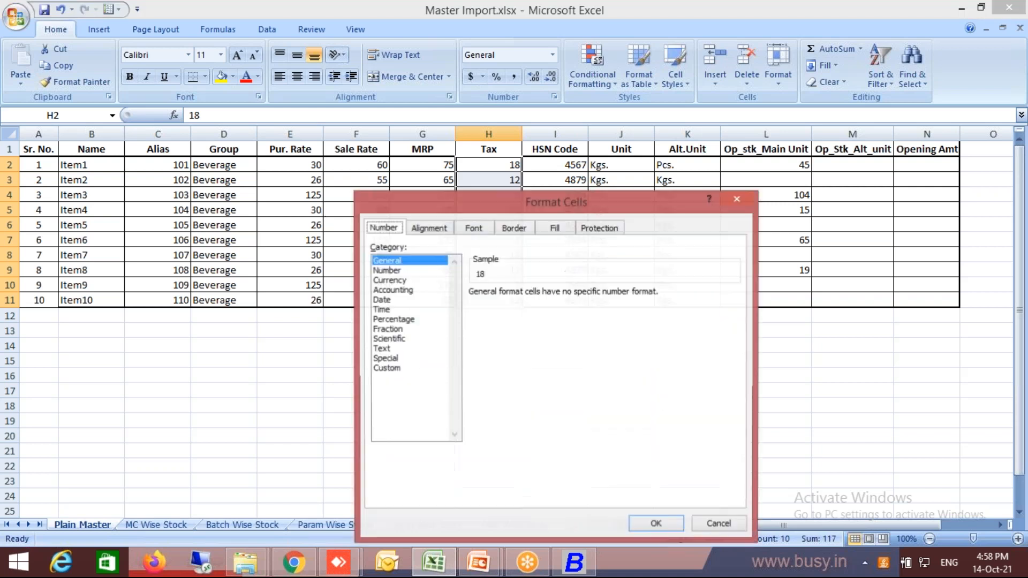
left_click(385, 348)
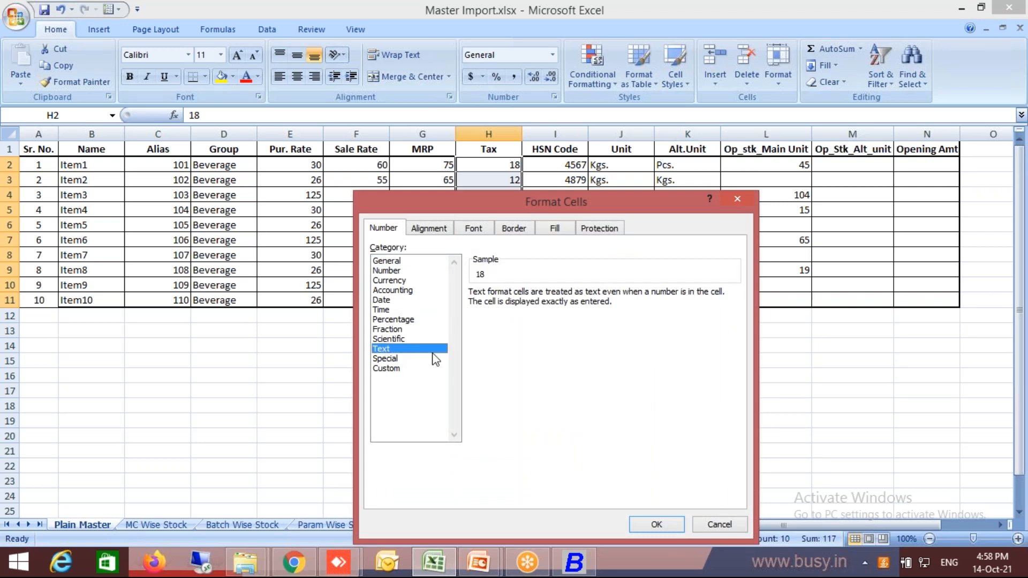
left_click(640, 525)
left_click(583, 434)
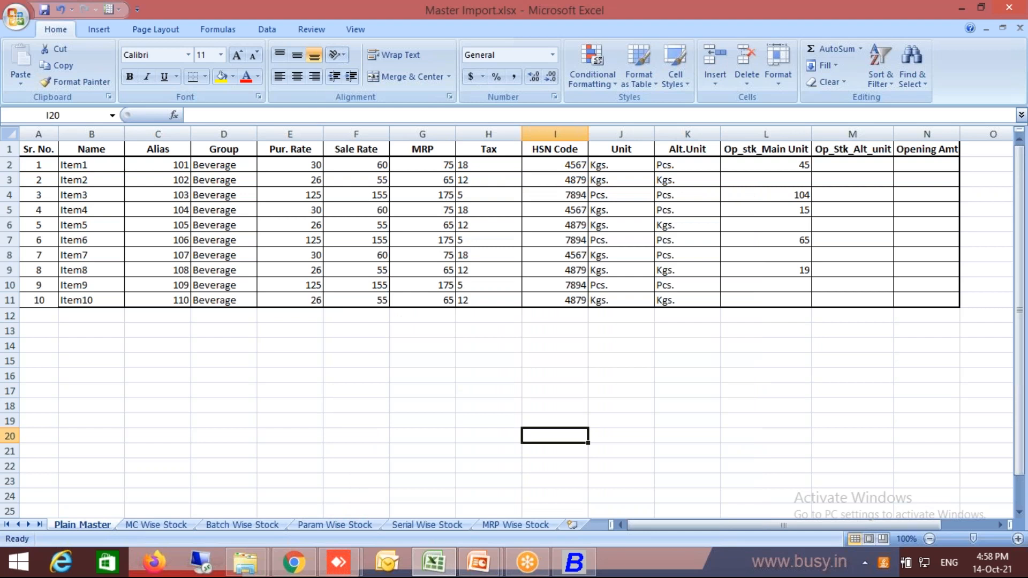
key("alt+f")
key("s")
Switch to Busy and open Multiple Item Creation/Modification to modify existing masters, with Name as the key field.
key("alt+Tab")
key("Escape")
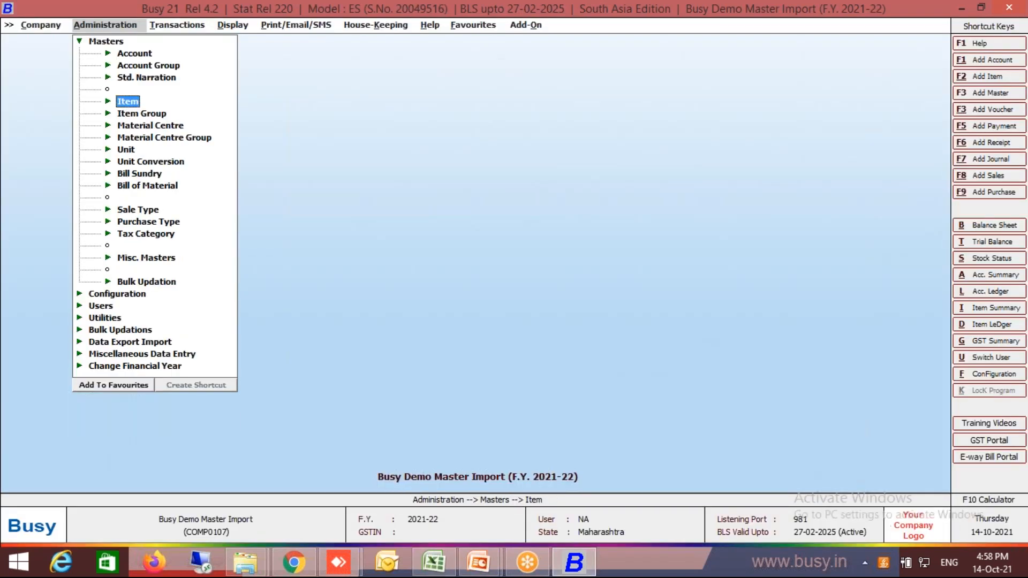
key("Escape")
key("Return")
key("Up")
key("Up")
key("Up")
key("Up")
key("Up")
key("Up")
key("Up")
key("Up")
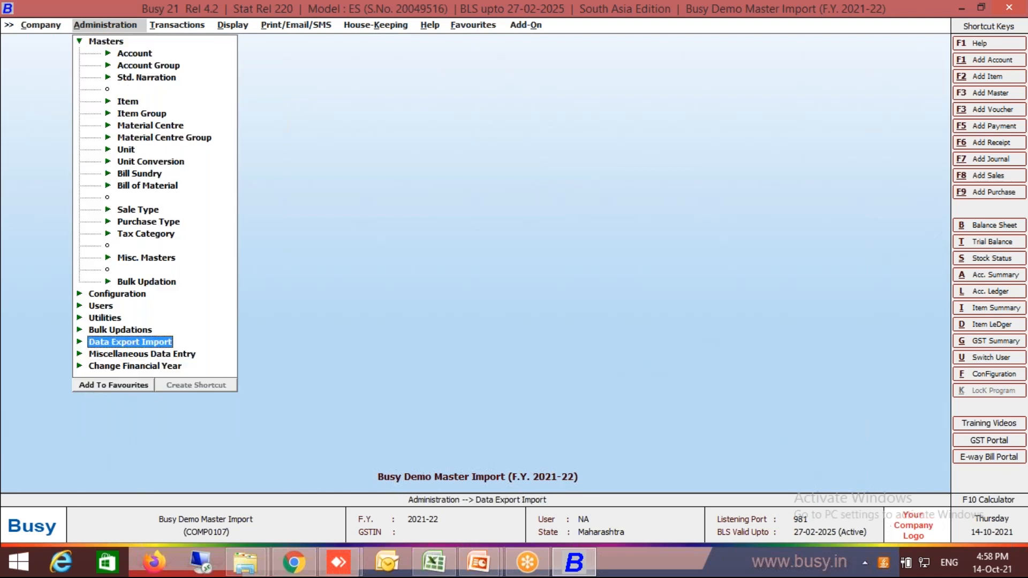
key("Up")
key("Return")
key("Down")
key("Down")
key("Down")
key("Down")
key("Down")
key("Return")
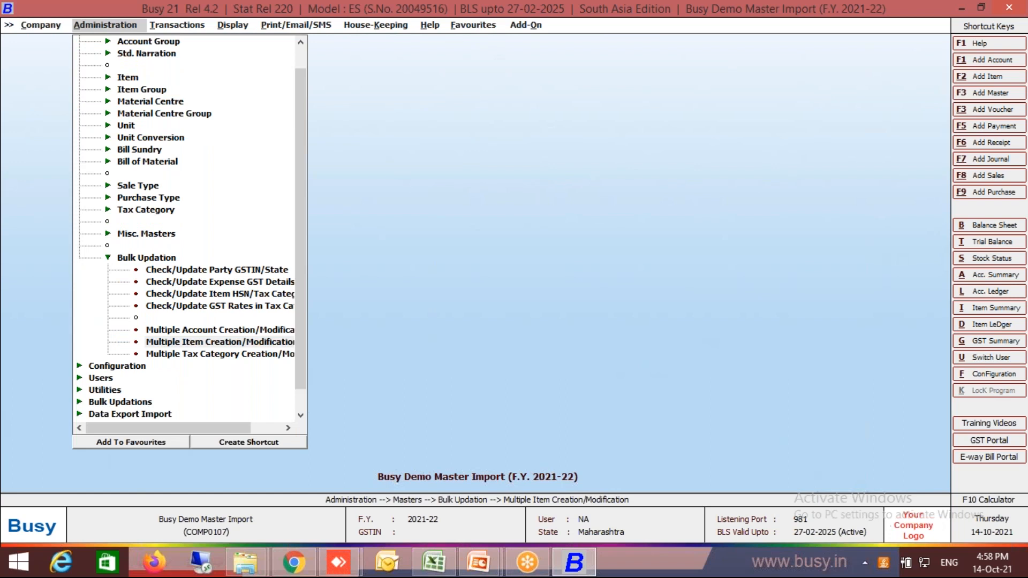
key("Right")
key("Return")
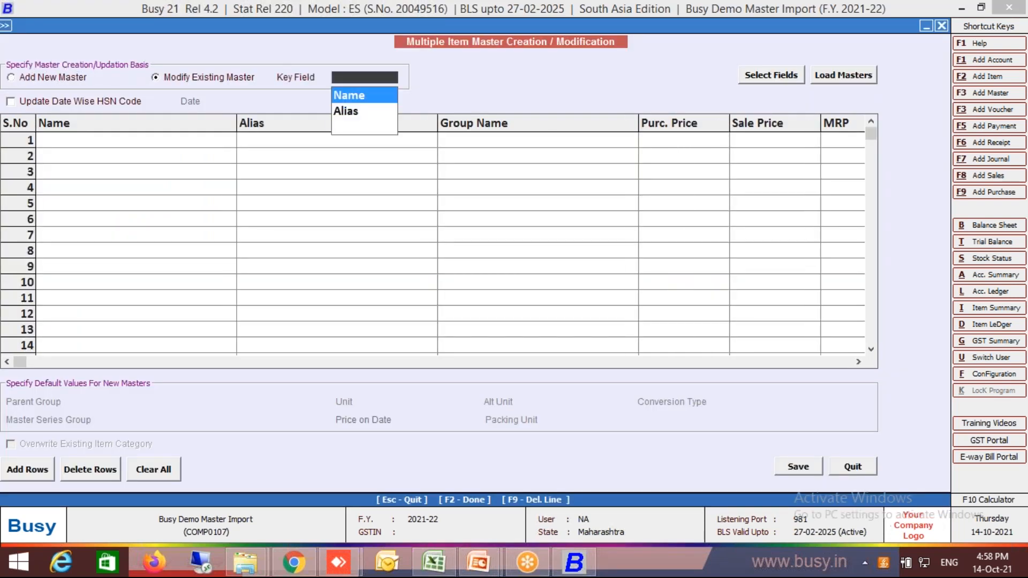
key("Return")
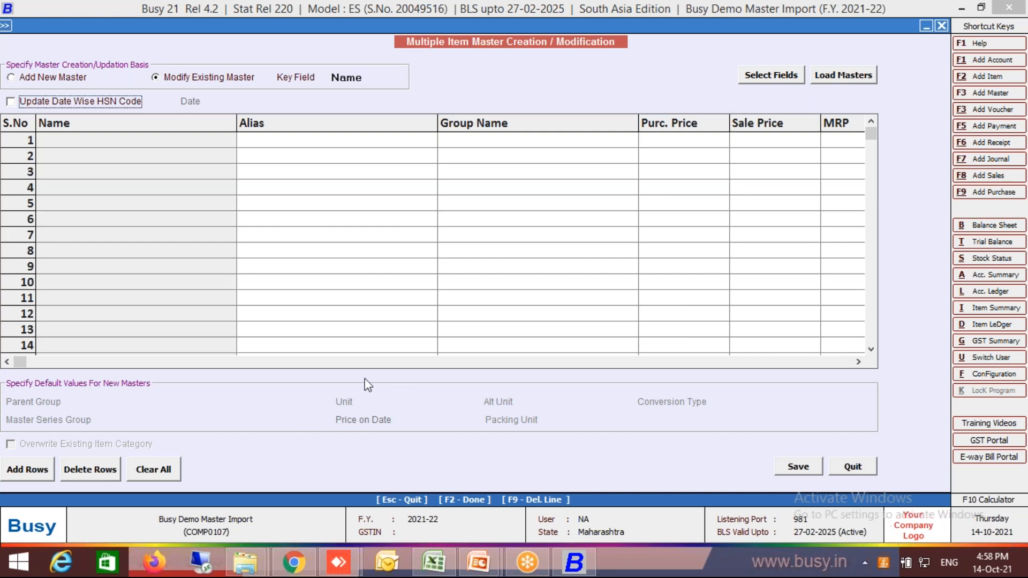
Load all existing items, Item1 to Item10, into the modification grid.
left_click(825, 78)
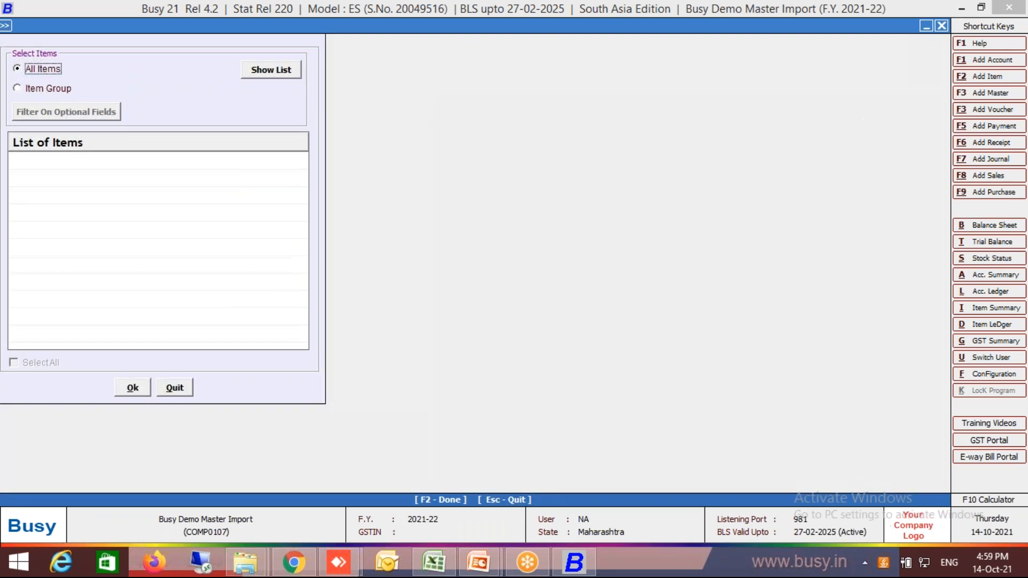
key("Return")
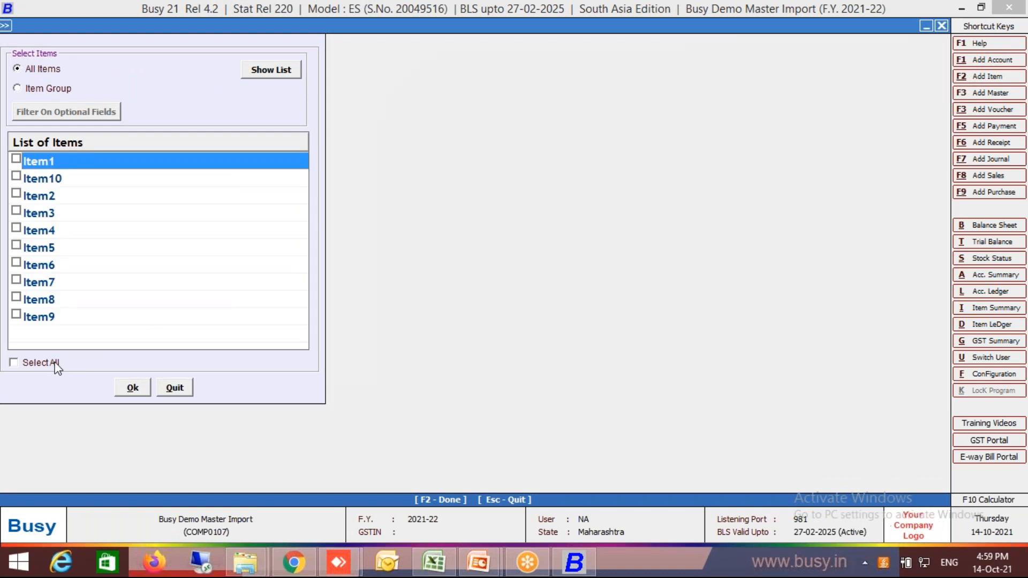
left_click(15, 364)
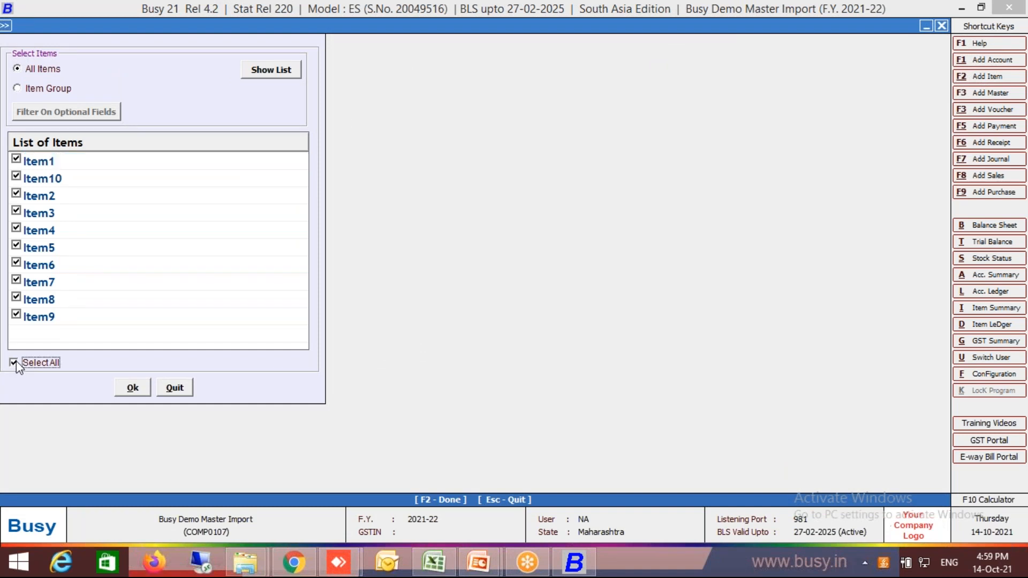
left_click(116, 389)
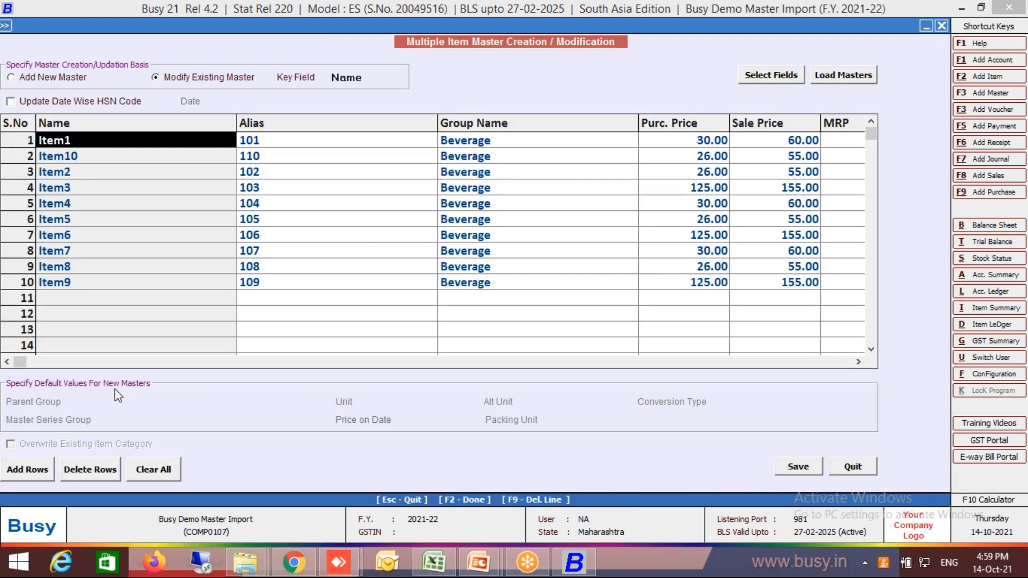
Go to the Tax Category column of the loaded items and select its cell in row 1.
key("Return")
key("Return")
key("Return")
key("Return")
key("Return")
key("Return")
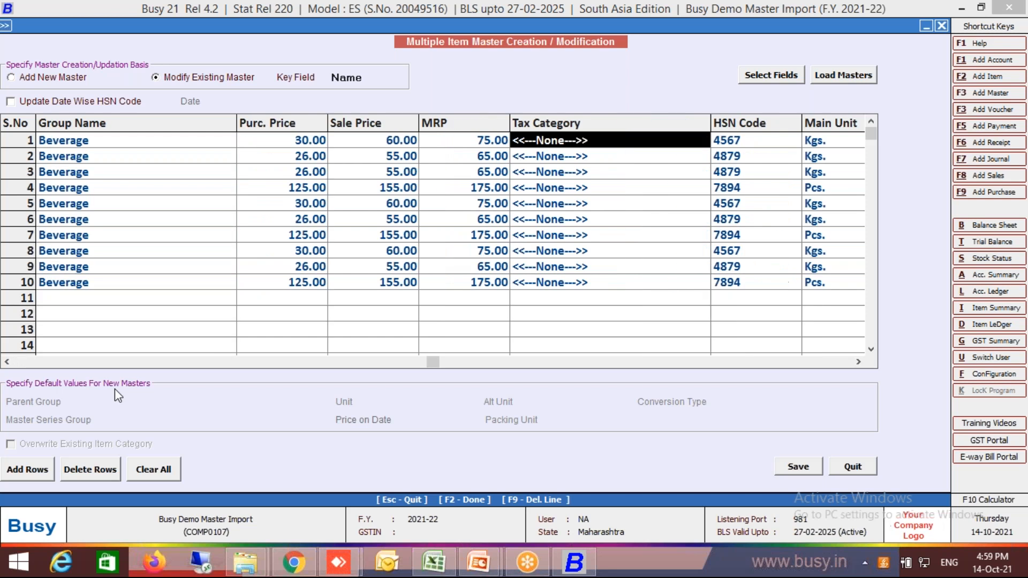
key("Down")
key("shift+Down")
key("shift+Down")
key("shift+Down")
key("shift+Down")
key("shift+Down")
key("shift+Down")
key("shift+Down")
key("shift+Down")
key("shift+Down")
key("shift+Down")
key("shift+Down")
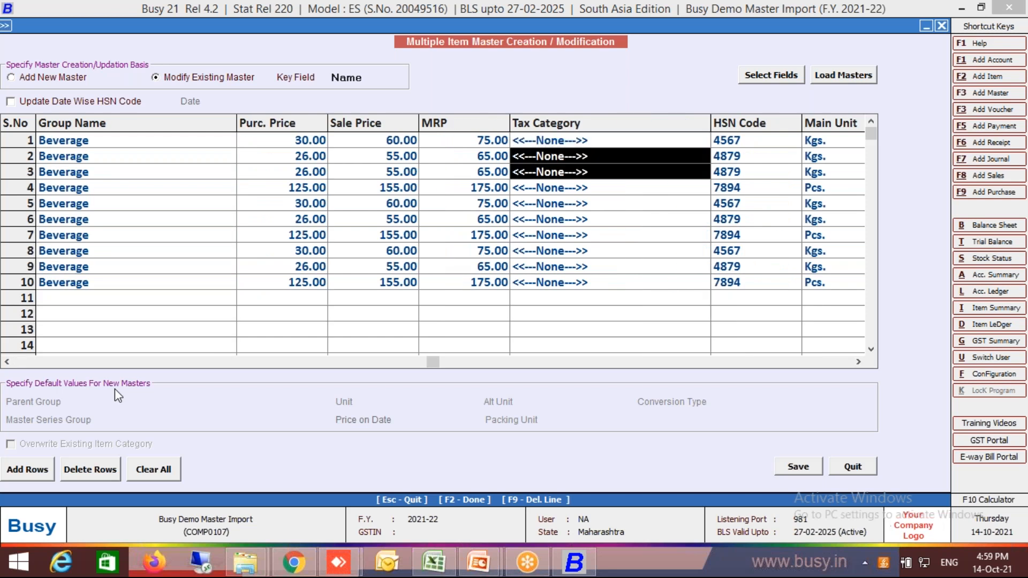
key("Up")
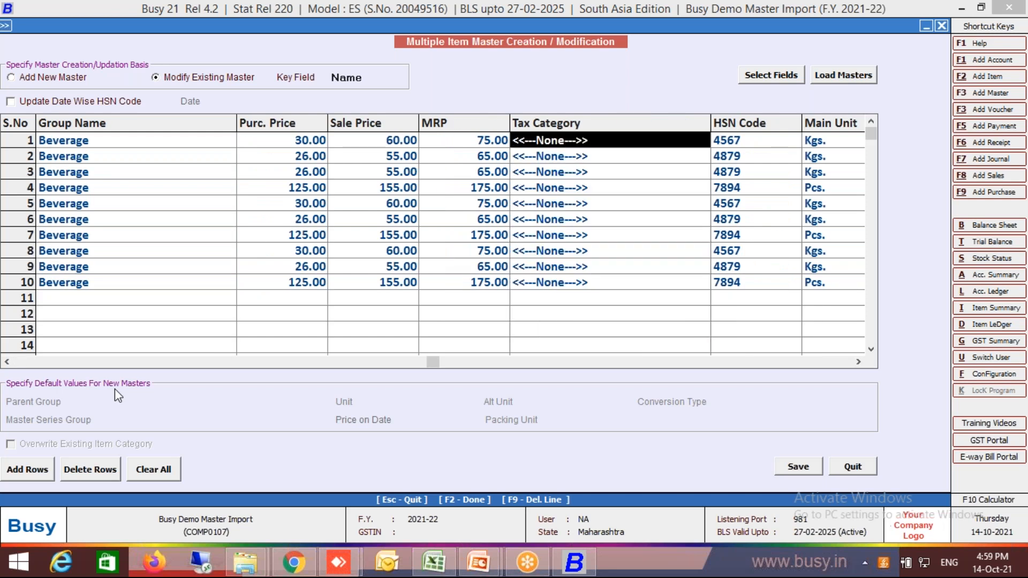
Copy the Tax values H2:H11 from the Excel workbook and paste them into Busy's Tax Category column from row 1.
key("alt+Tab")
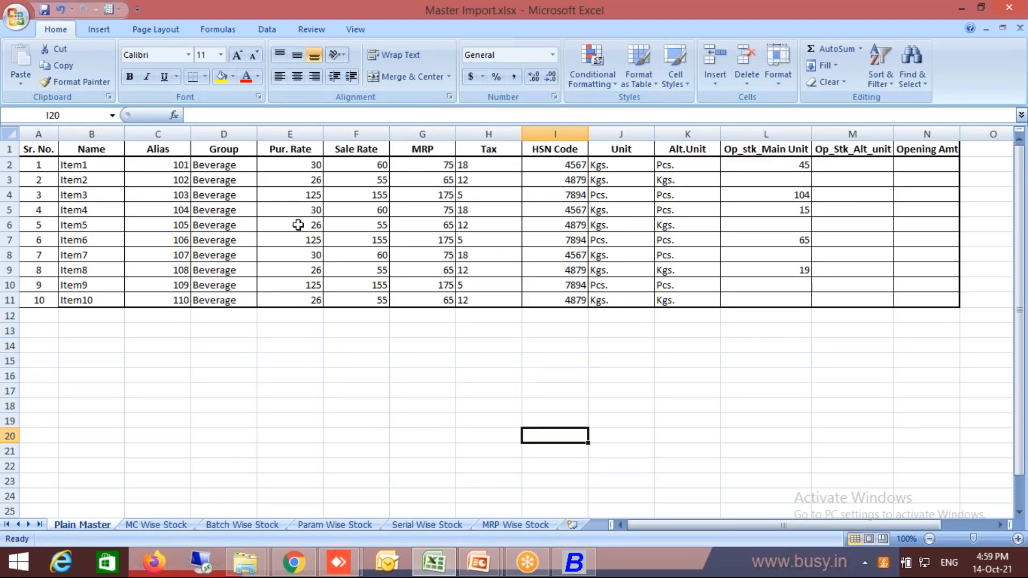
left_click(491, 163)
key("shift+Down")
key("shift+Down")
key("shift+Down")
key("shift+Down")
key("shift+Down")
key("shift+Down")
key("shift+Down")
key("shift+Down")
key("shift+Down")
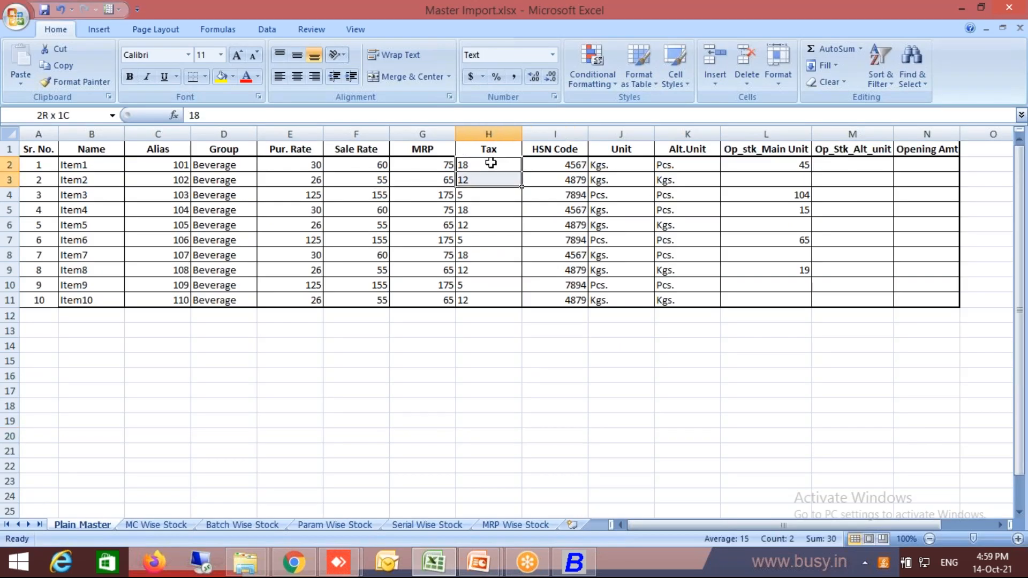
key("ctrl+c")
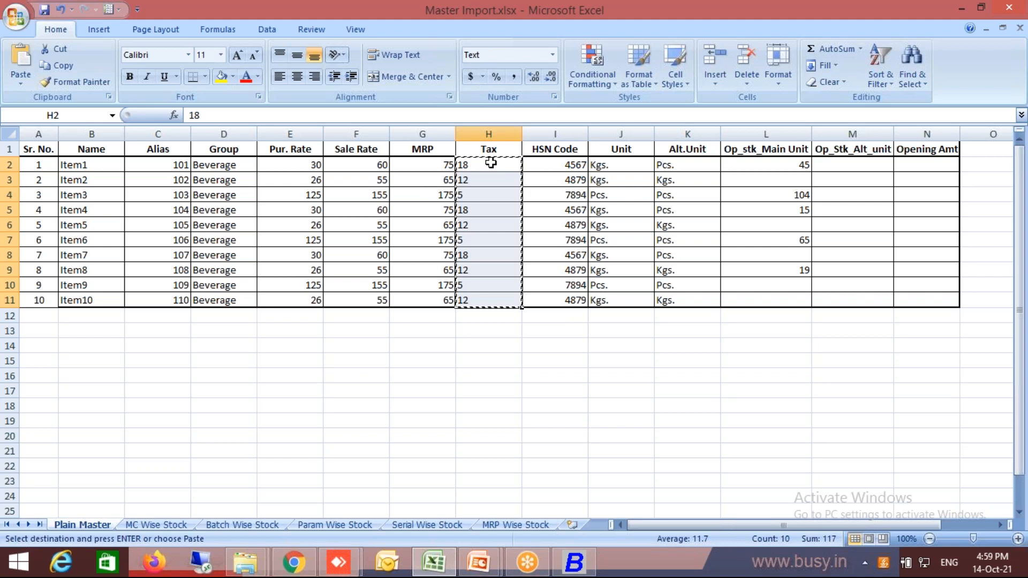
key("alt+Tab")
key("ctrl+v")
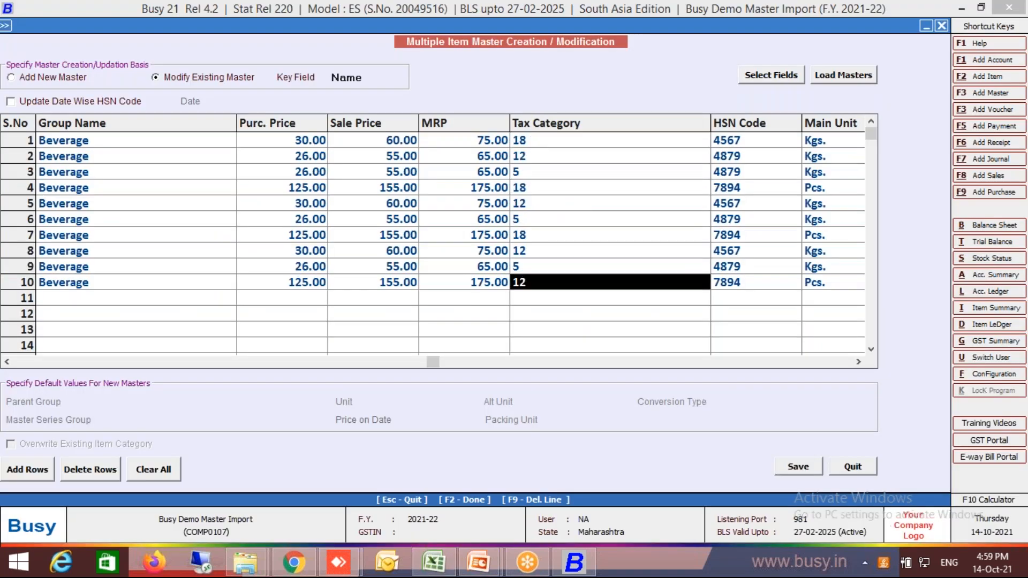
Save the modified item masters and leave the bulk modification screen.
key("F2")
key("Return")
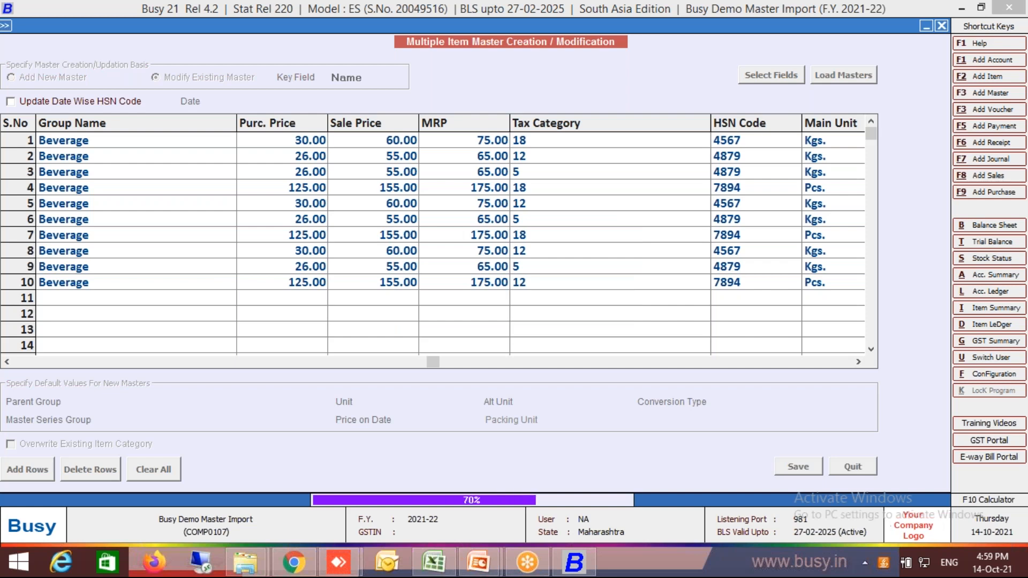
key("Return")
key("Escape")
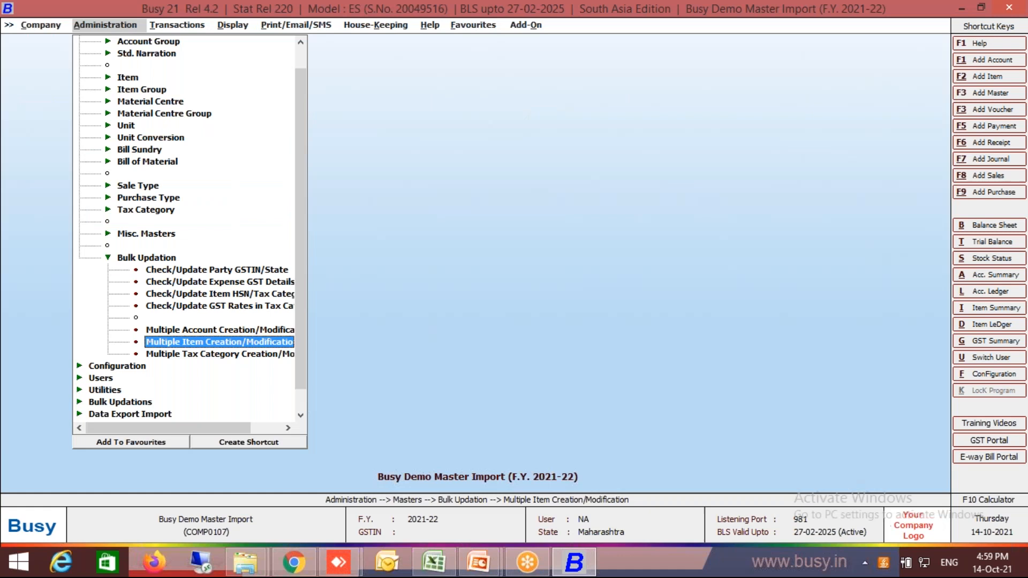
Display the item master list for all items without filtering on or showing the tax category.
key("Escape")
key("Escape")
key("Return")
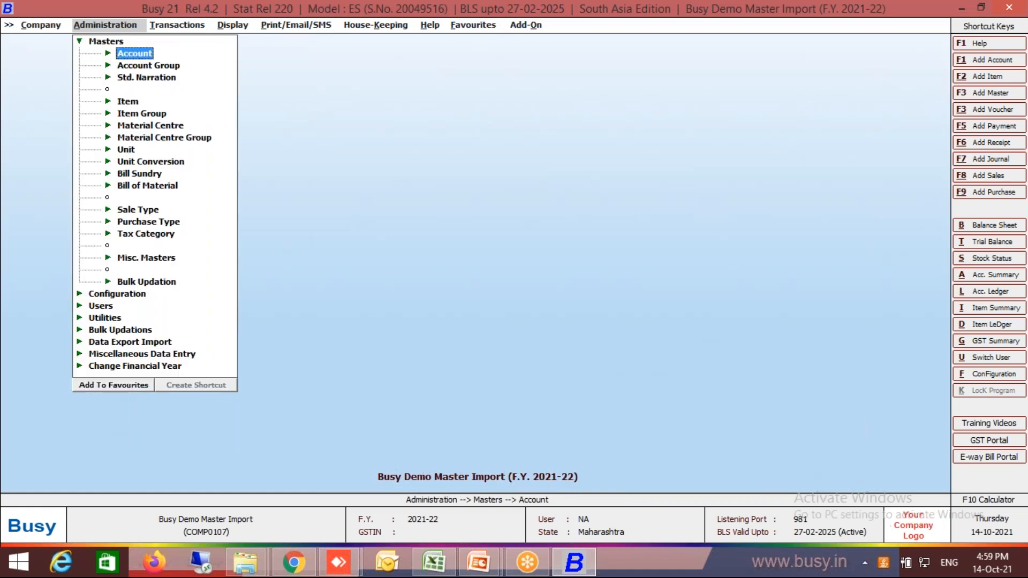
key("Down")
key("Down")
key("Down")
key("Return")
key("Down")
key("Down")
key("Return")
key("Return")
key("Return")
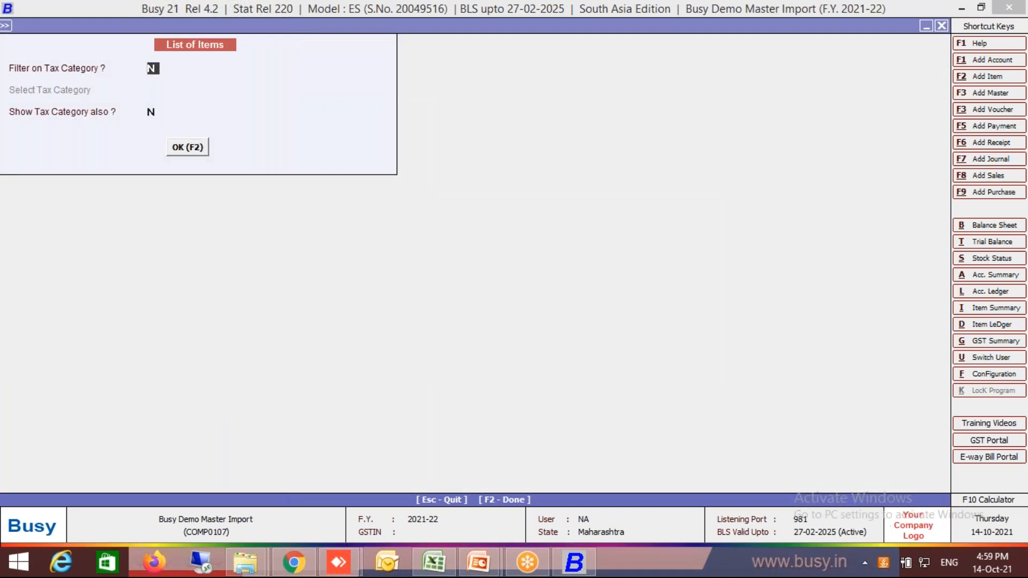
key("F2")
Open Item1 from the list to check its tax category after the bulk update, and leave the item list.
key("Return")
key("Return")
key("Return")
key("Return")
key("Return")
key("Return")
key("Return")
key("Return")
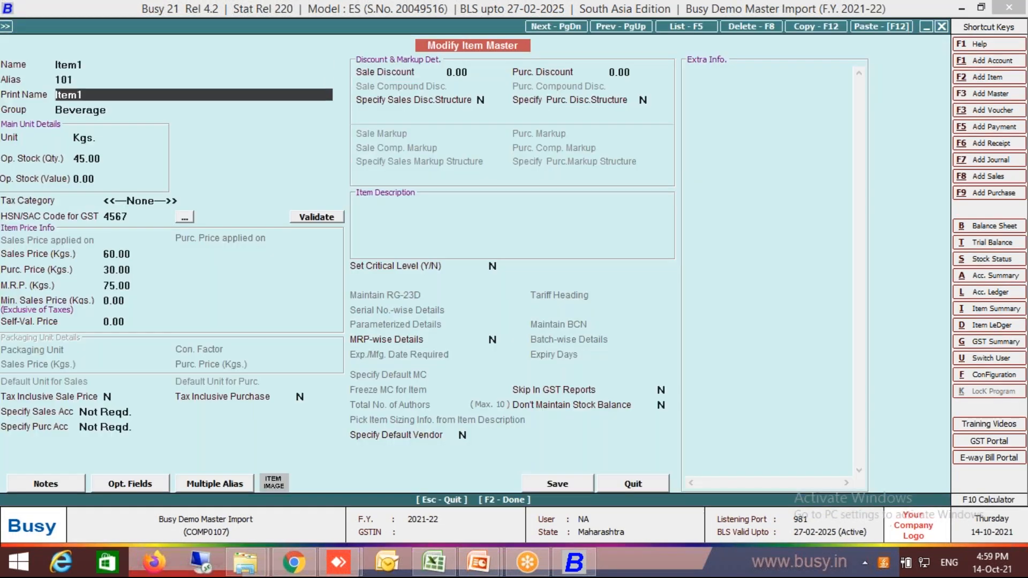
key("Escape")
key("Escape")
key("Escape")
Display the tax categories available for modification to check their exact names.
key("Return")
key("Escape")
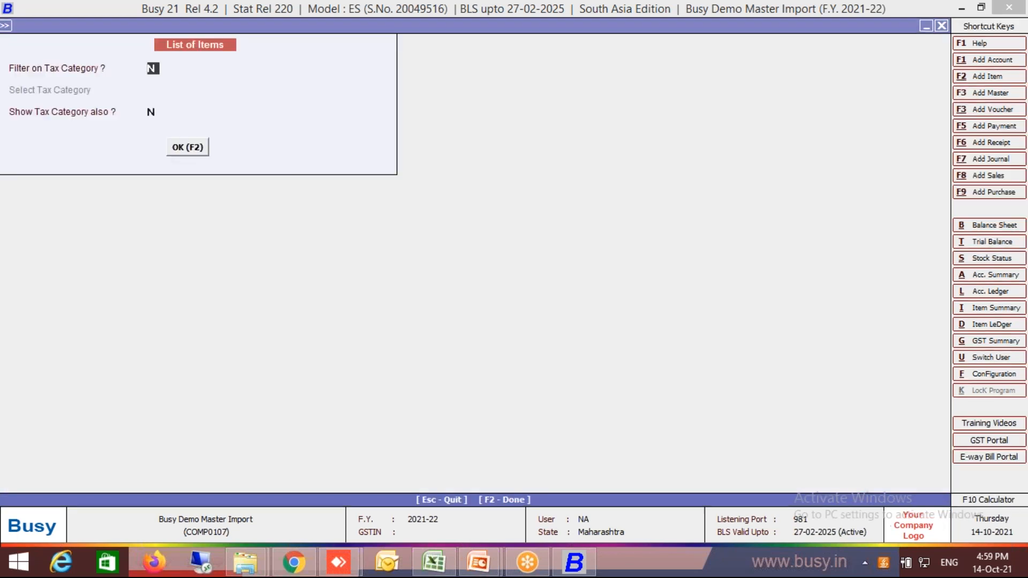
key("Escape")
key("Escape")
key("Escape")
key("Escape")
key("Return")
key("Down")
key("Down")
key("Down")
key("Down")
key("Down")
key("Down")
key("Down")
key("Down")
key("Down")
key("Down")
key("Down")
key("Down")
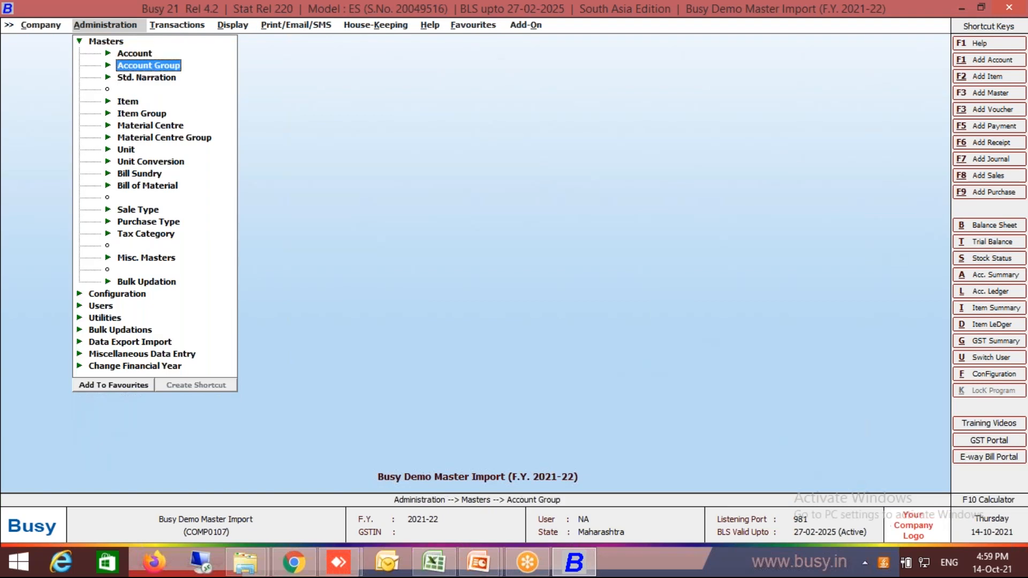
key("Down")
key("Return")
key("Down")
key("Return")
key("Down")
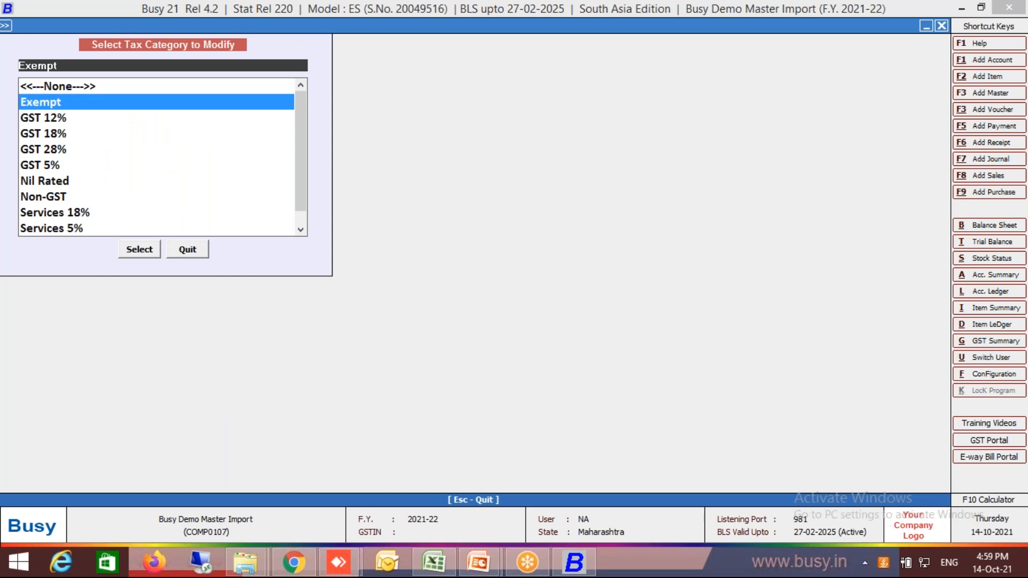
key("Return")
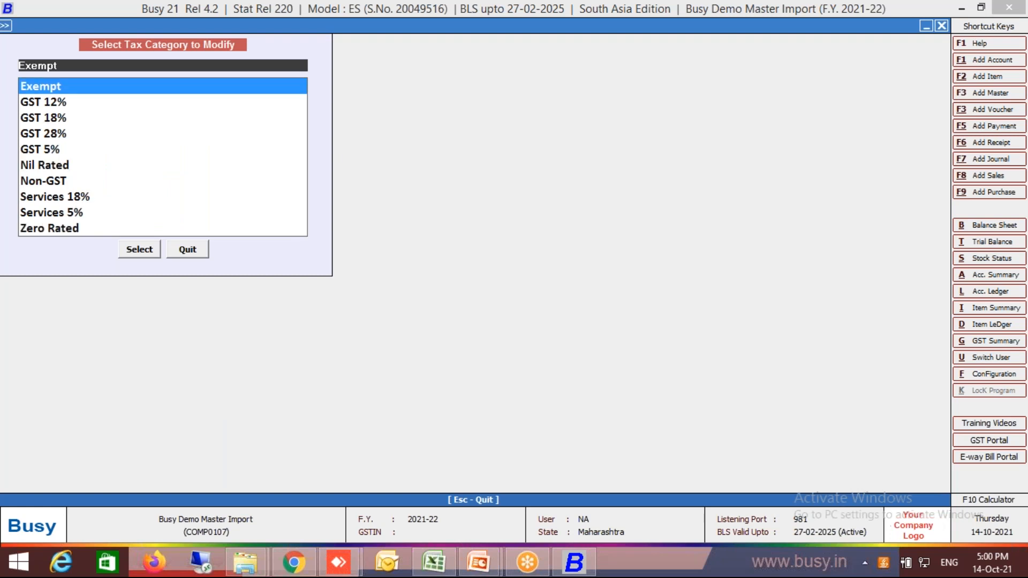
Rename the GST 5% tax category as 5 and save it.
key("Escape")
key("Return")
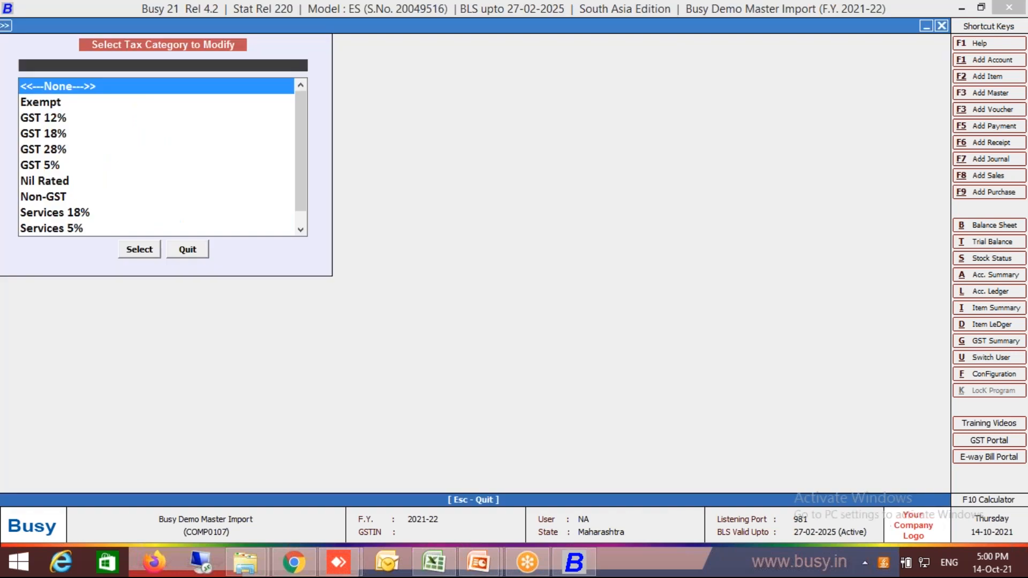
type("5")
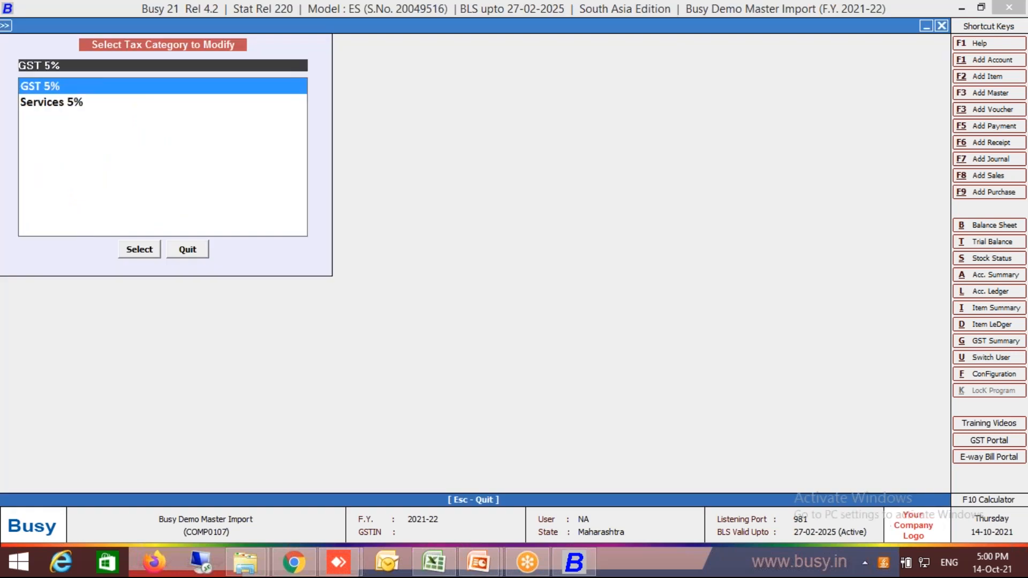
key("Return")
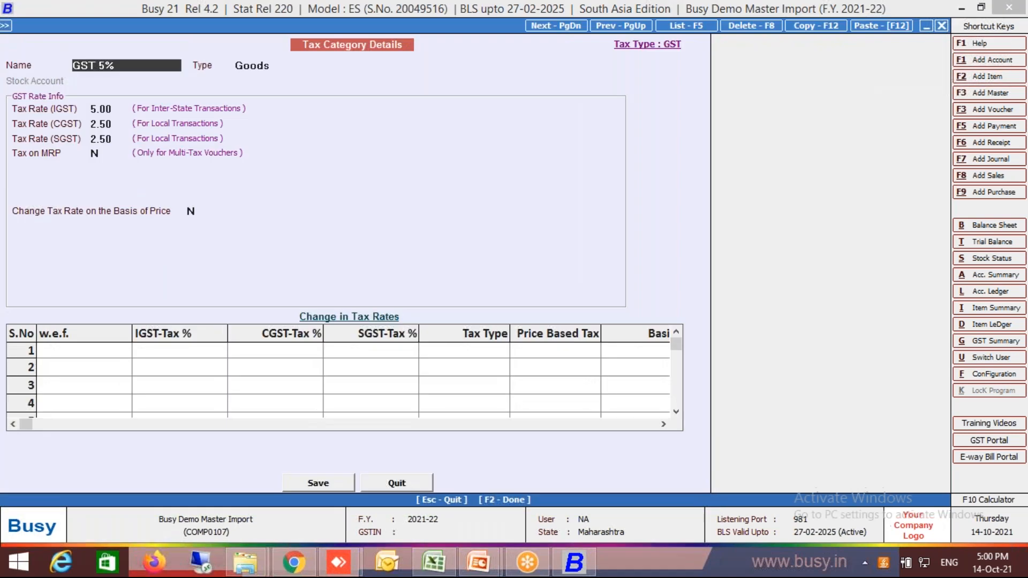
type("5")
key("Return")
key("F2")
key("Return")
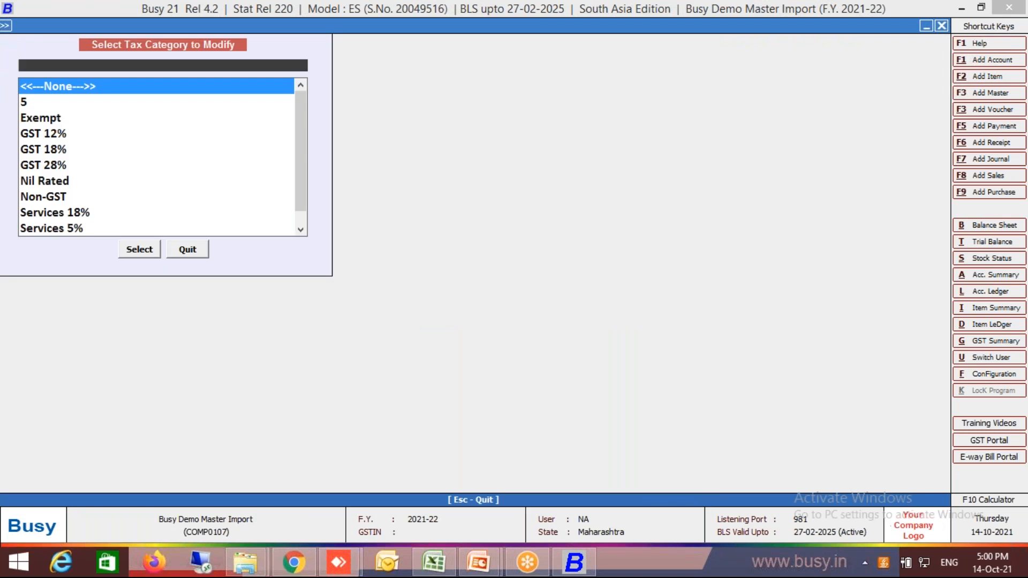
Rename the GST 12% tax category as 12 and save it.
key("Down")
key("Down")
key("Down")
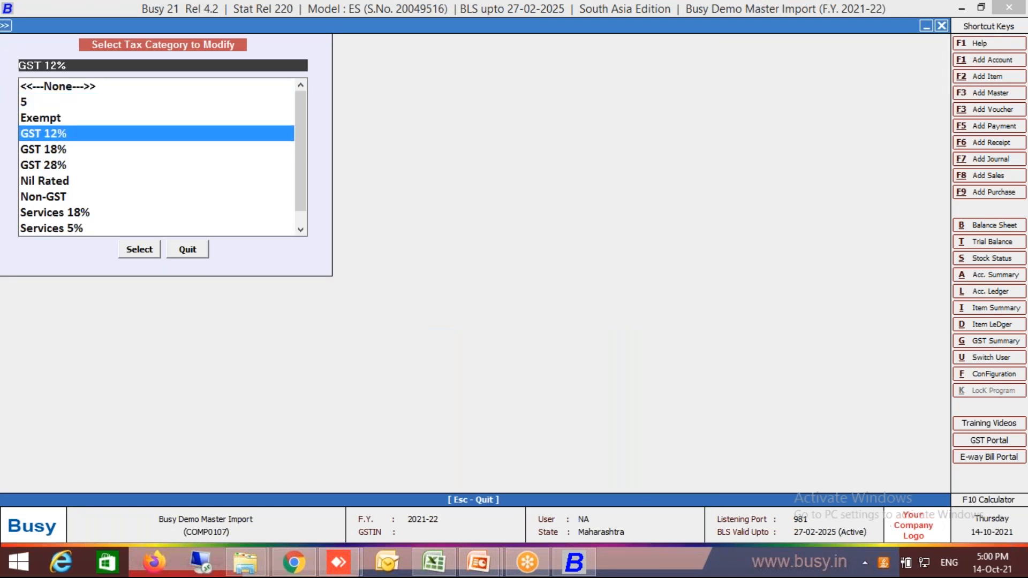
key("Return")
type("12")
key("Return")
key("F2")
key("Return")
Rename the GST 18% tax category as 18, save it, and leave tax category modification.
key("Down")
key("Down")
key("Down")
key("Down")
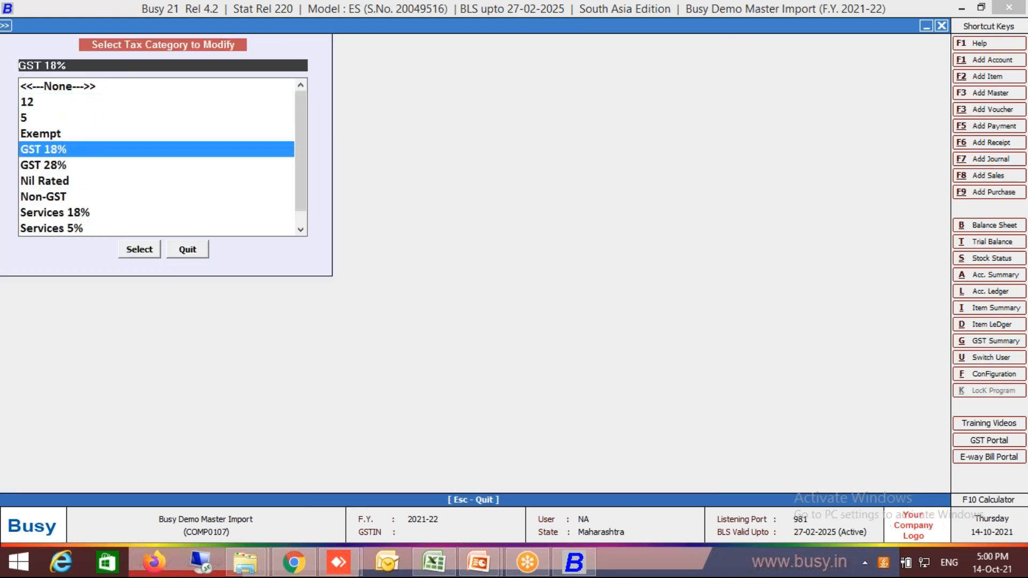
key("Return")
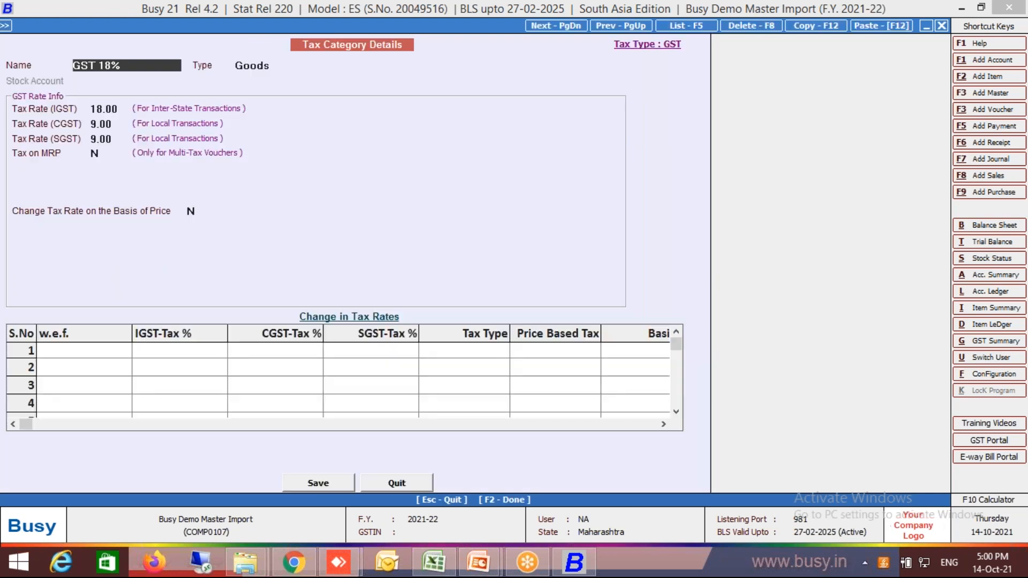
type("18")
key("Return")
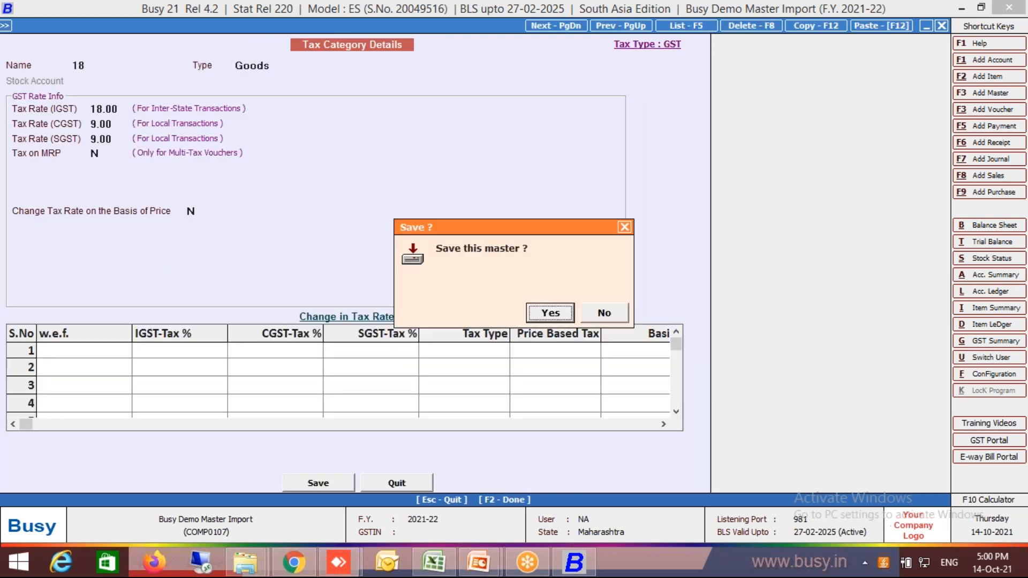
key("Escape")
key("Escape")
key("Escape")
Open the bulk creation and modification screen for multiple items, in the mode that modifies existing masters.
key("Return")
key("Down")
key("Down")
key("Down")
key("Down")
key("Down")
key("Down")
key("Down")
key("Down")
key("Down")
key("Down")
key("Down")
key("Down")
key("Down")
key("Down")
key("Down")
key("Return")
key("Down")
key("Down")
key("Down")
key("Down")
key("Down")
key("Return")
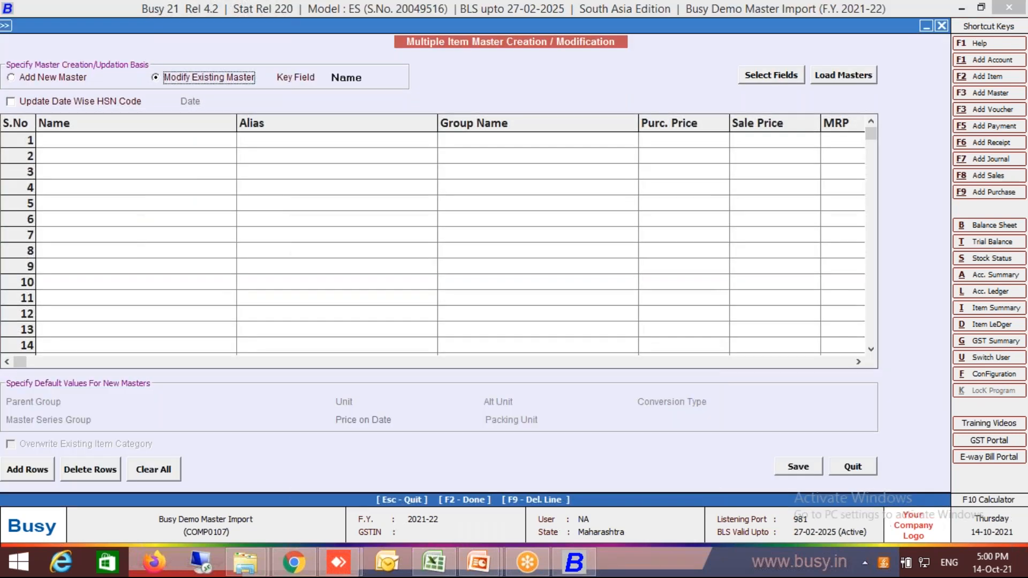
left_click(777, 77)
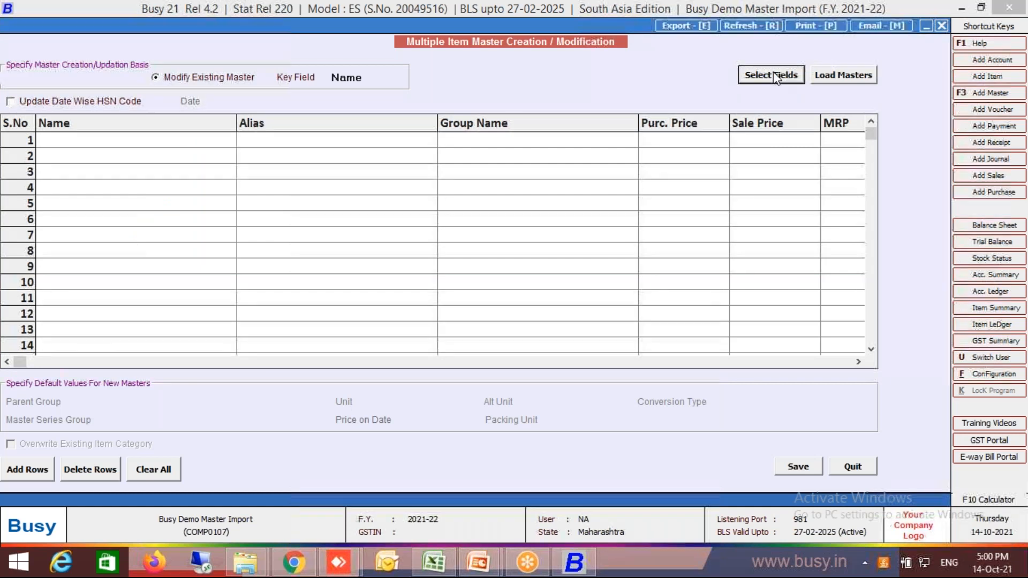
key("Escape")
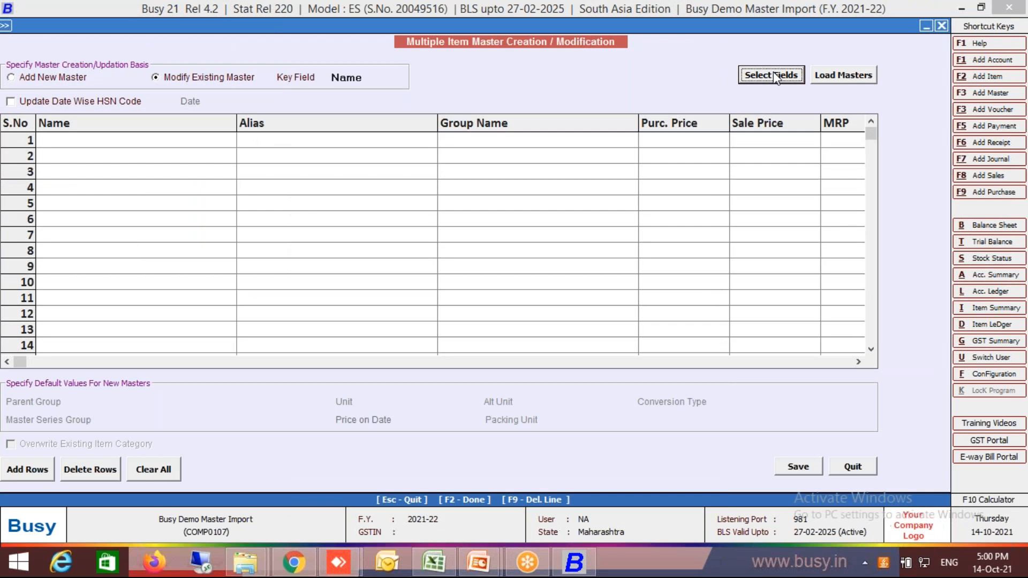
left_click(849, 77)
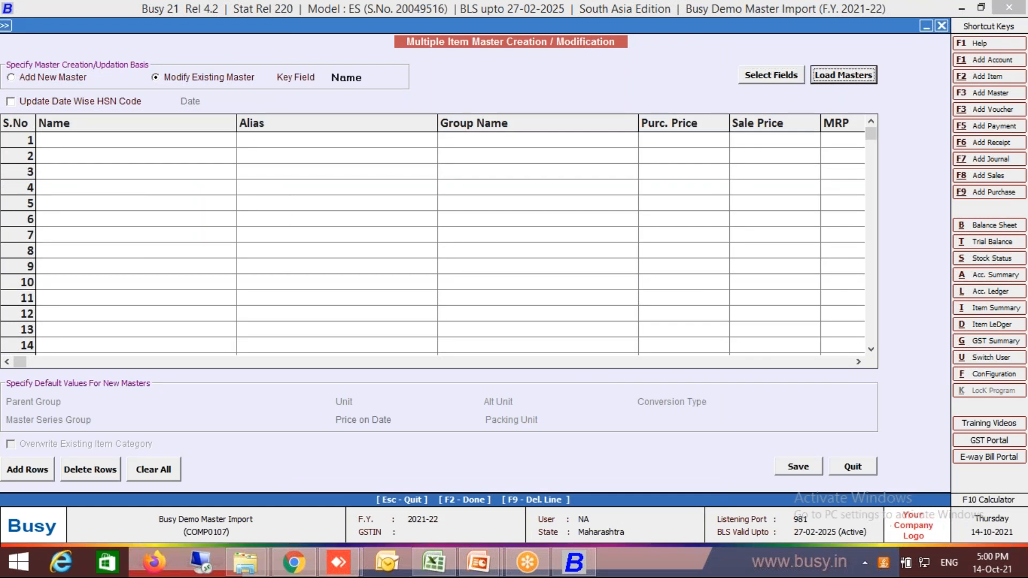
key("F2")
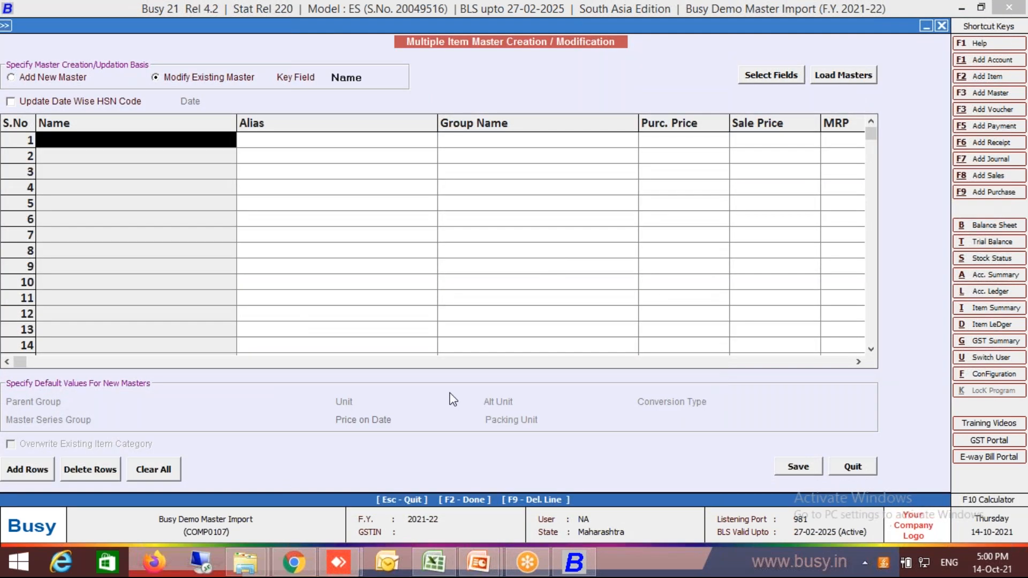
key("Escape")
key("Return")
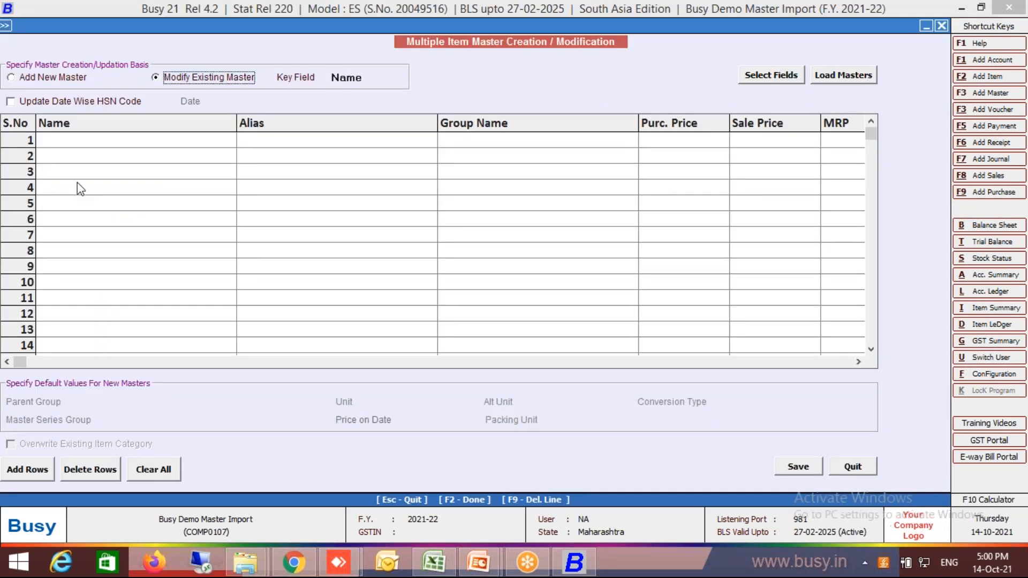
Switch to the Master Import.xlsx workbook in Excel and copy the Item1 to Item10 data from the Name column onward.
left_click(99, 141)
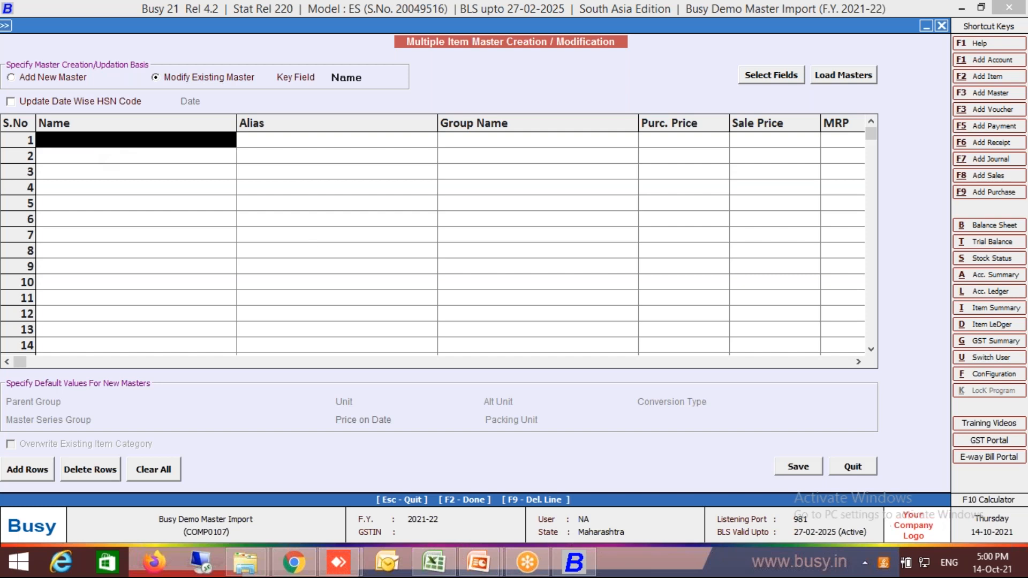
left_click(435, 564)
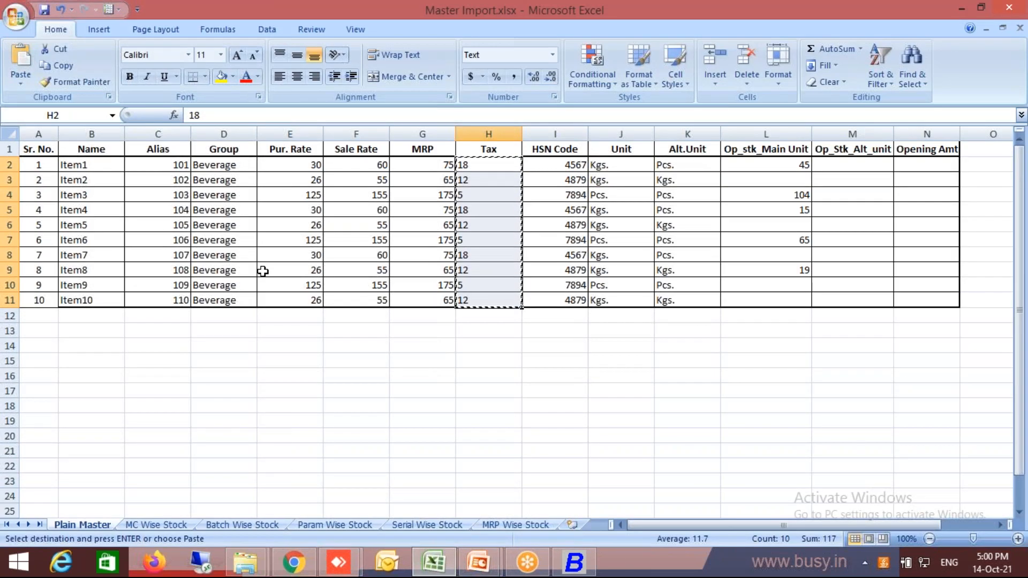
key("Escape")
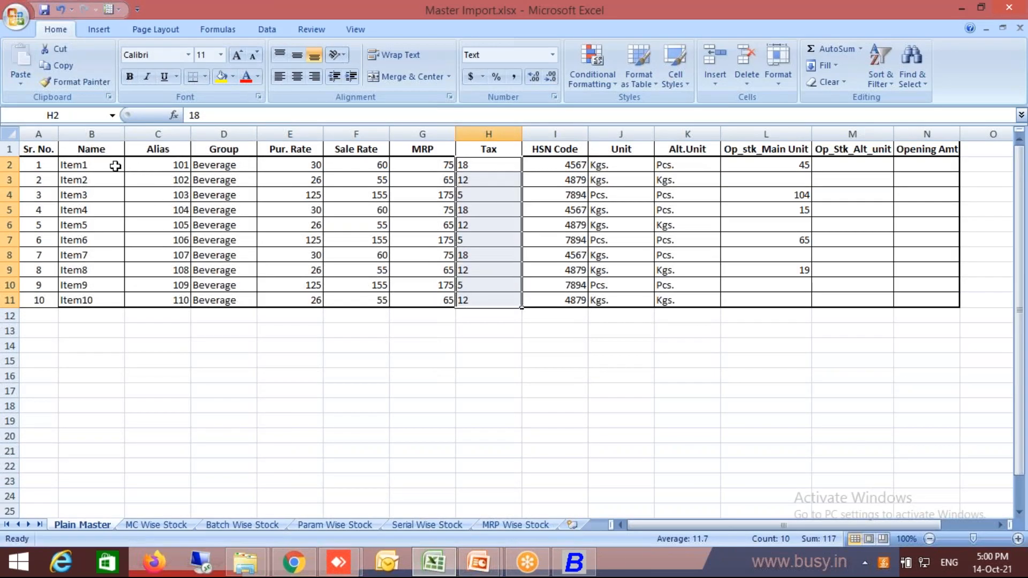
left_click(115, 166)
key("shift+Right")
key("shift+Right")
key("shift+Right")
key("shift+Right")
key("shift+Right")
key("shift+Right")
key("shift+Right")
key("shift+Right")
key("shift+Right")
key("shift+Right")
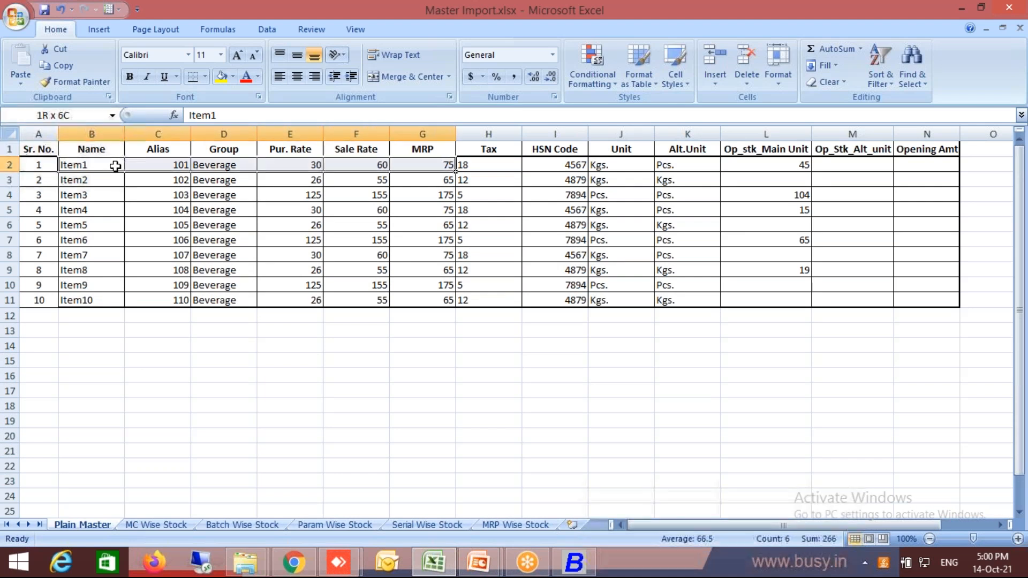
key("shift+Down")
key("shift+Down")
key("shift+Down")
key("shift+Down")
key("shift+Down")
key("shift+Down")
key("shift+Down")
key("shift+Down")
key("shift+Down")
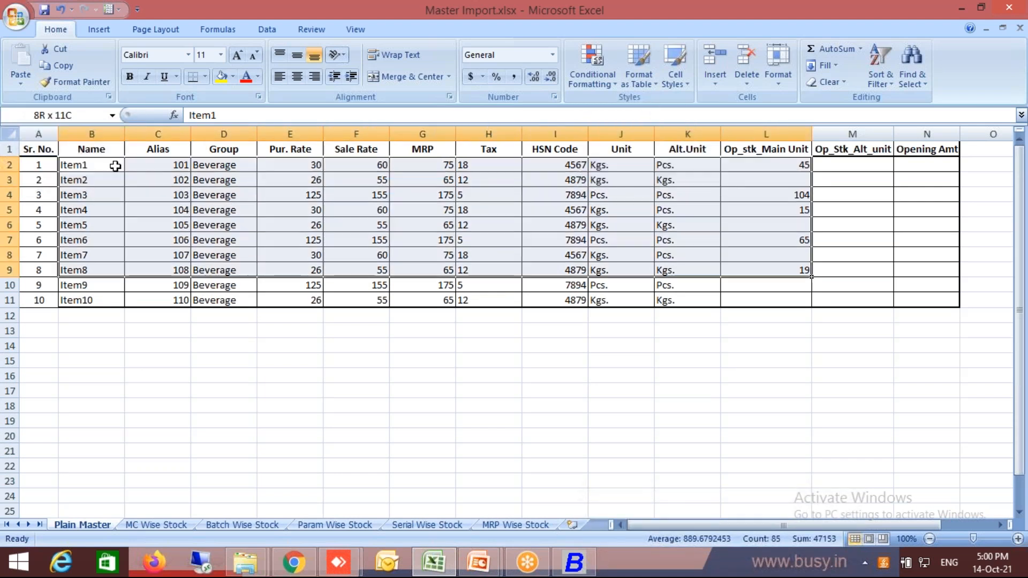
key("ctrl+c")
Switch back to Busy, paste the copied rows into the modification grid from row 1, and save the item masters.
key("alt+Tab")
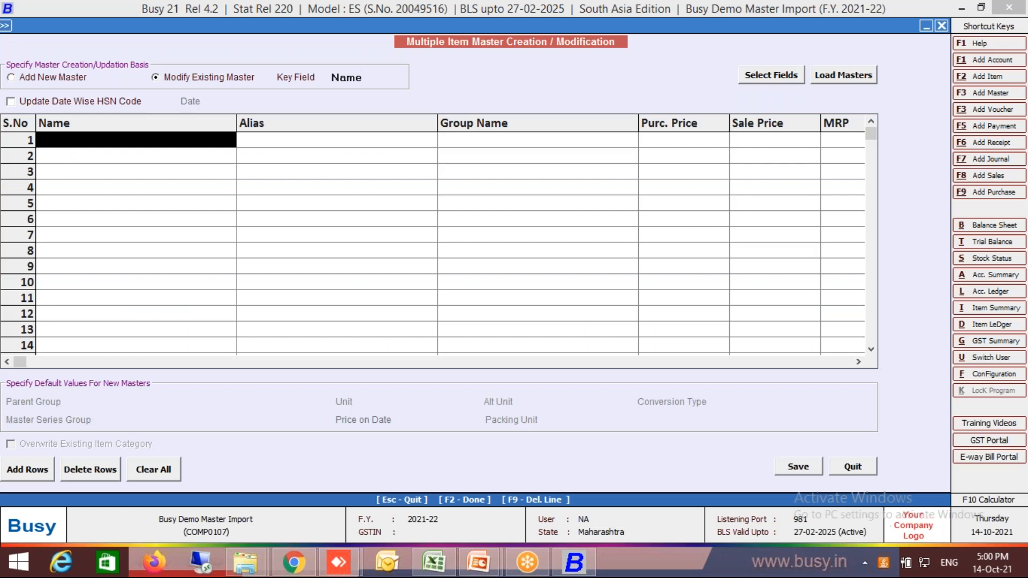
key("ctrl+v")
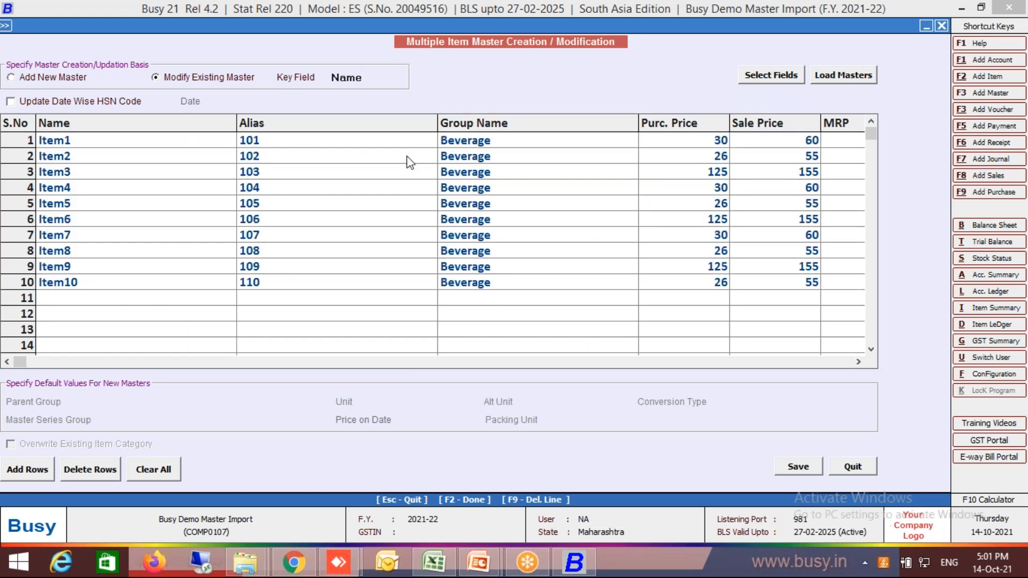
left_click(793, 468)
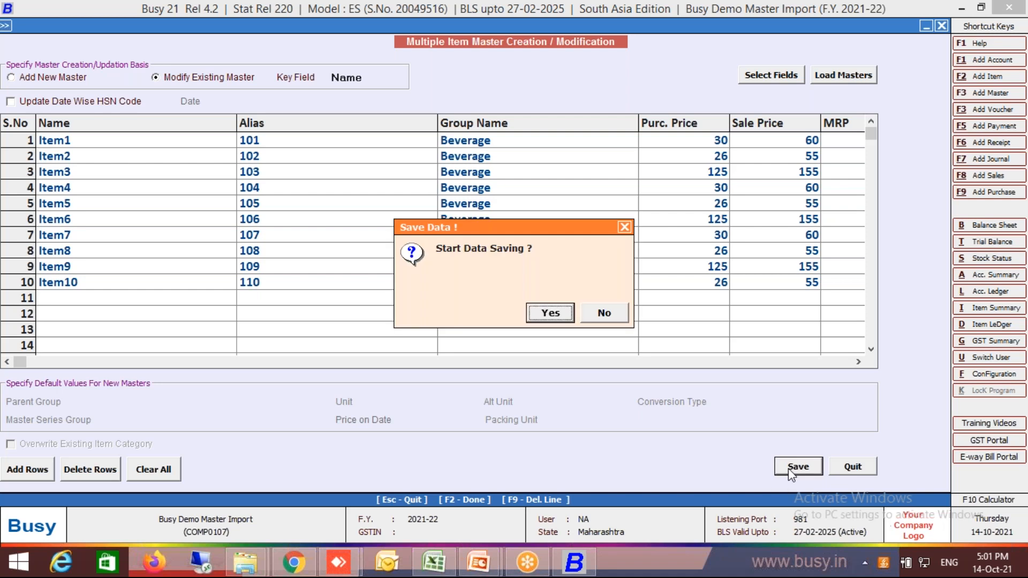
key("Return")
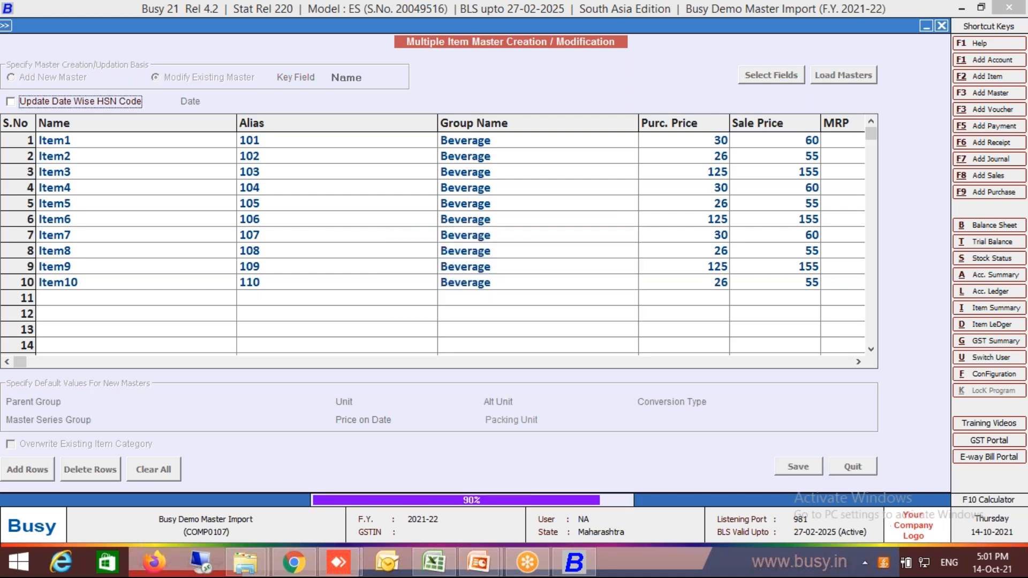
key("Return")
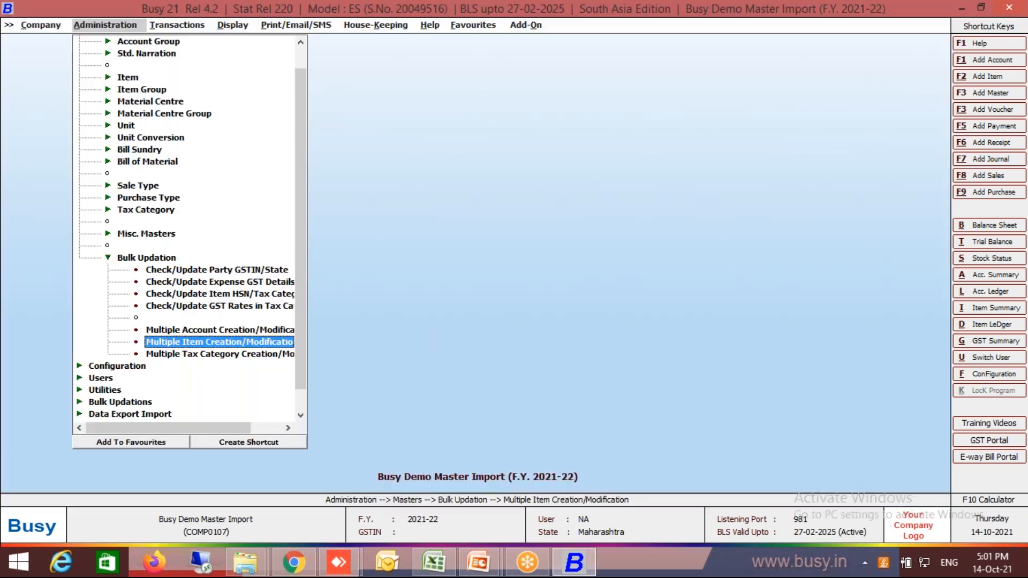
key("Escape")
key("Escape")
Look up item 101 in the list of items available for modification, and leave that list.
key("Return")
key("Down")
key("Down")
key("Down")
key("Return")
key("Down")
key("Return")
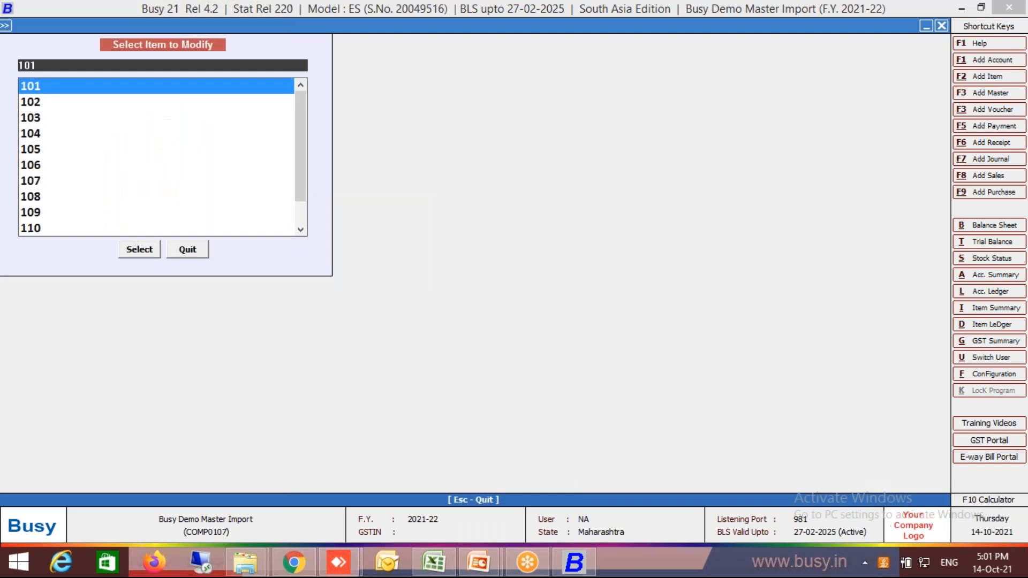
key("Return")
key("Escape")
key("Down")
key("Down")
key("Escape")
Display the item master list without a tax category filter and check an item's details.
key("Down")
key("Return")
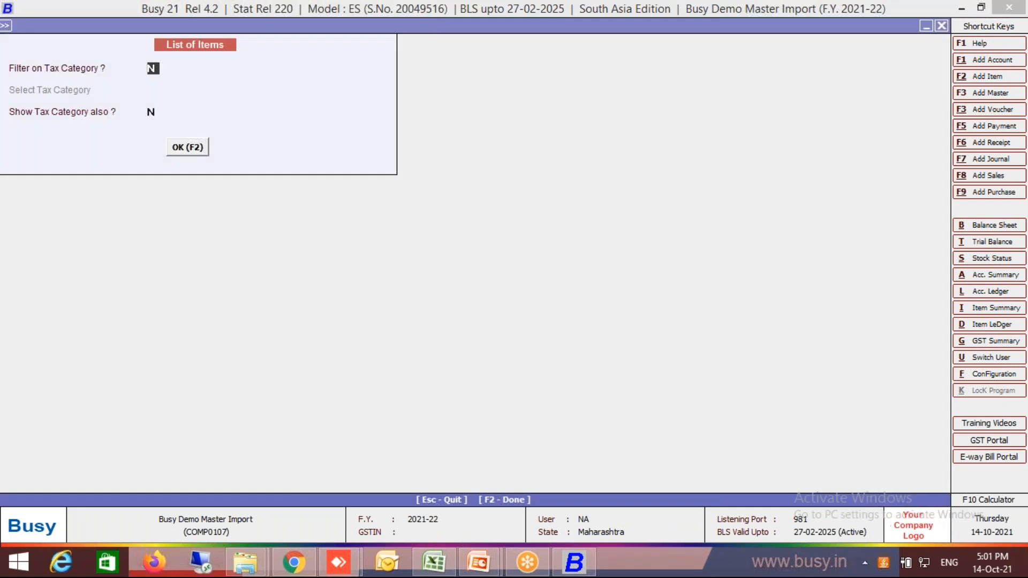
key("F2")
key("Return")
key("Escape")
Open Item6 from the item list to check its tax category, and return to the list.
key("Down")
key("Down")
key("Down")
key("Down")
key("Down")
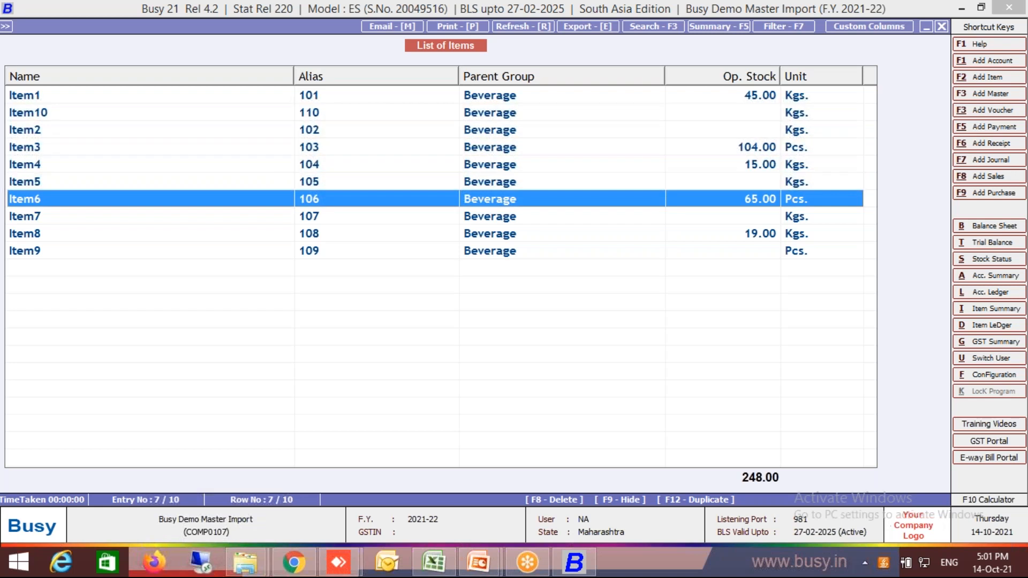
key("Return")
key("Escape")
Open Item9 to check its tax category, and leave the item list.
key("Down")
key("Down")
key("Down")
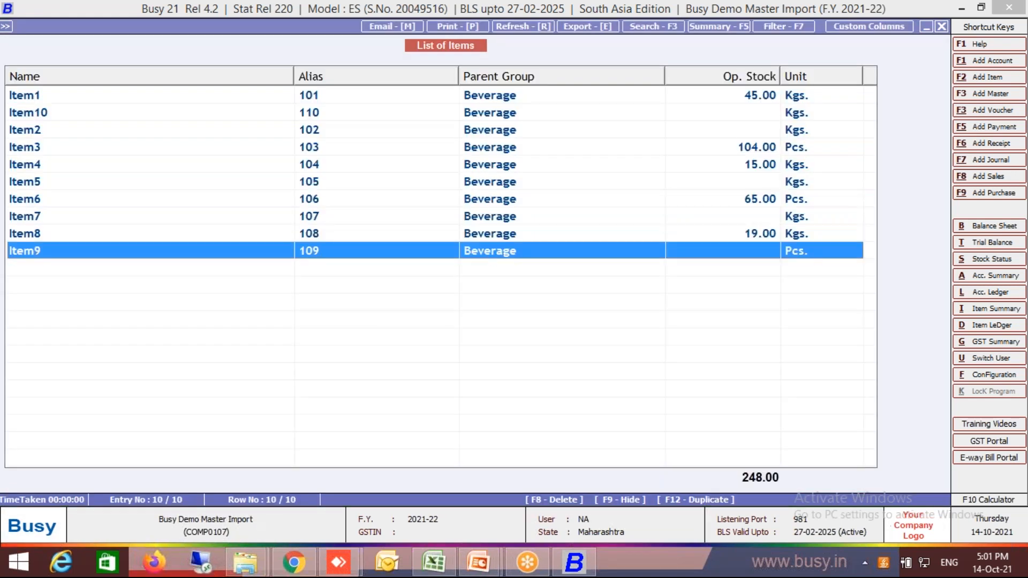
key("Return")
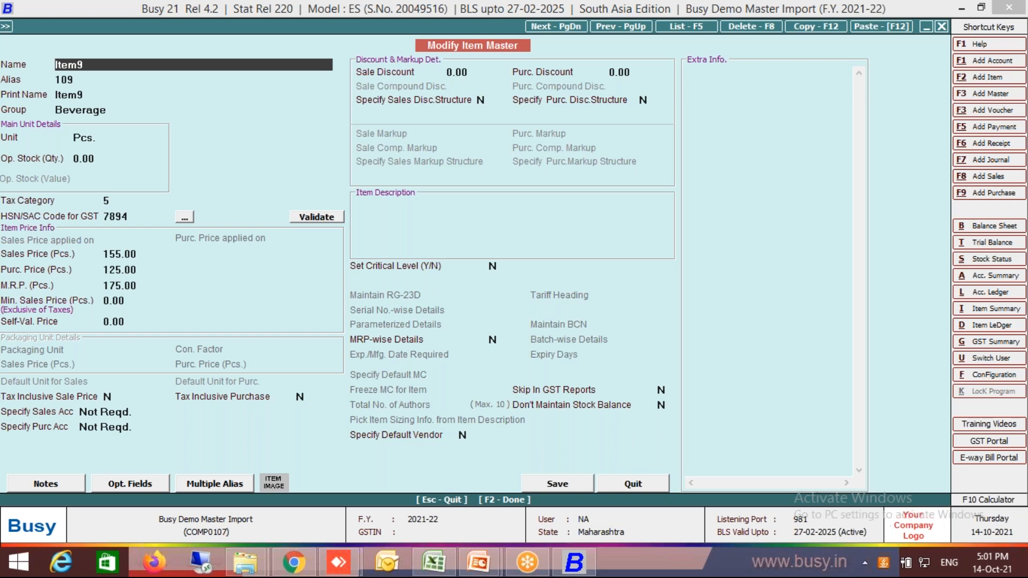
key("Escape")
key("Escape")
key("Escape")
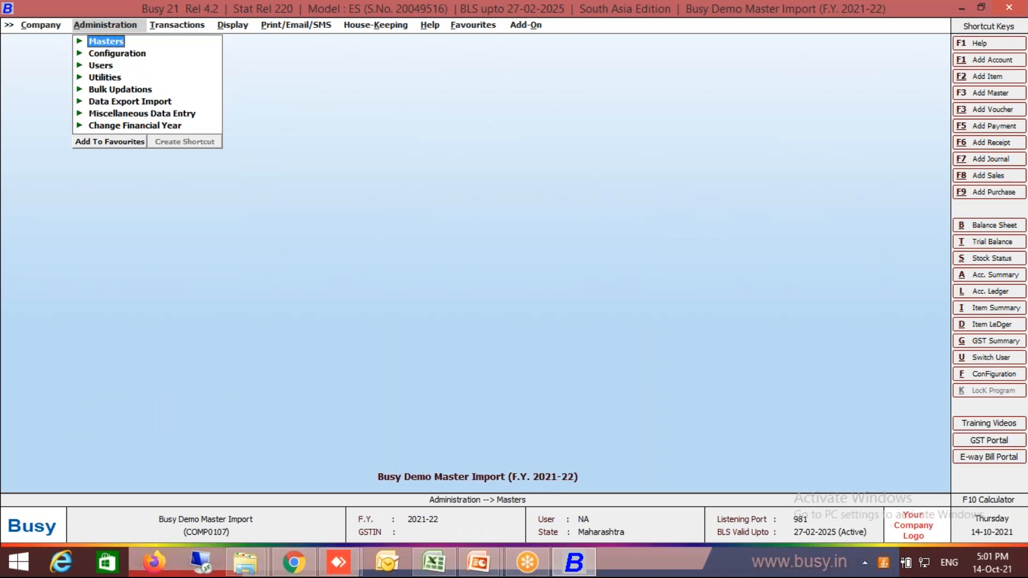
Display the item master list for all items again, without filtering on or showing the tax category.
key("Return")
key("Down")
key("Down")
key("Down")
key("Return")
key("Down")
key("Down")
key("Return")
key("Return")
key("Return")
key("Return")
key("Return")
key("Return")
Select every item in the list, delete them all, and leave the item list.
key("shift+Down")
key("shift+Down")
key("shift+Down")
key("shift+Down")
key("shift+Down")
key("shift+Down")
key("shift+Down")
key("shift+Down")
key("shift+Down")
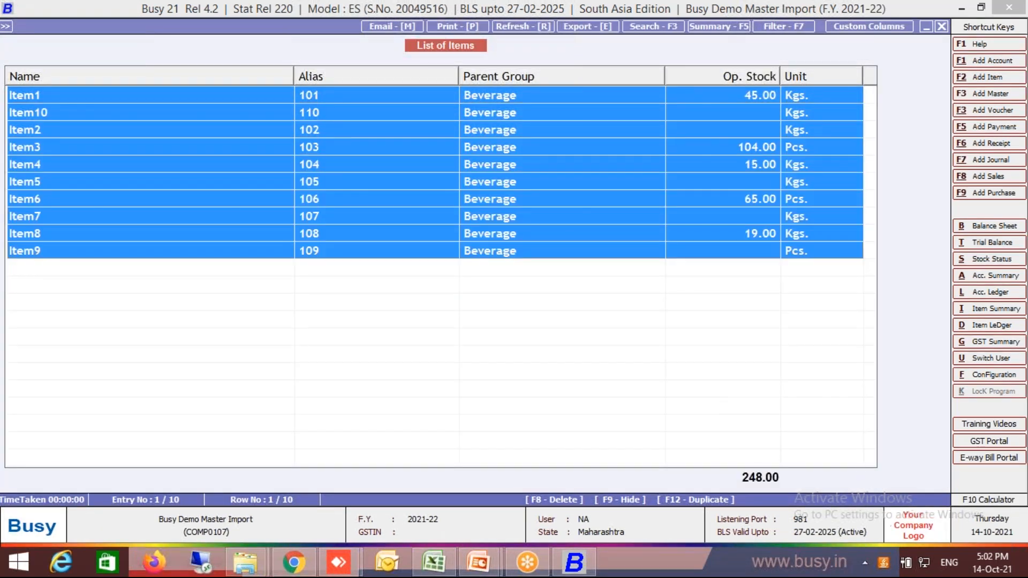
key("F8")
key("Return")
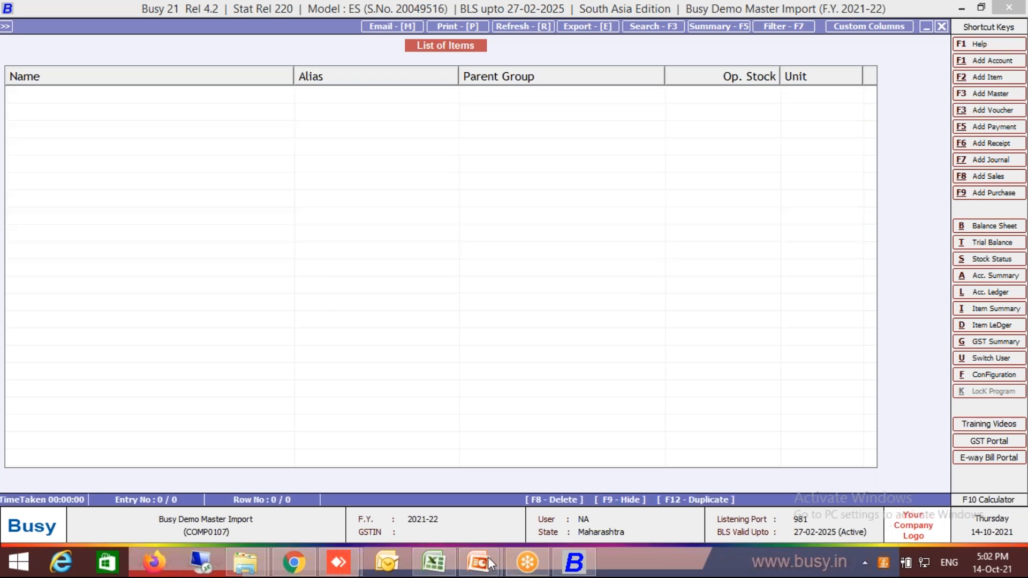
key("Escape")
key("Escape")
Open the data import screen for importing item masters from Excel.
key("Down")
key("Up")
key("Down")
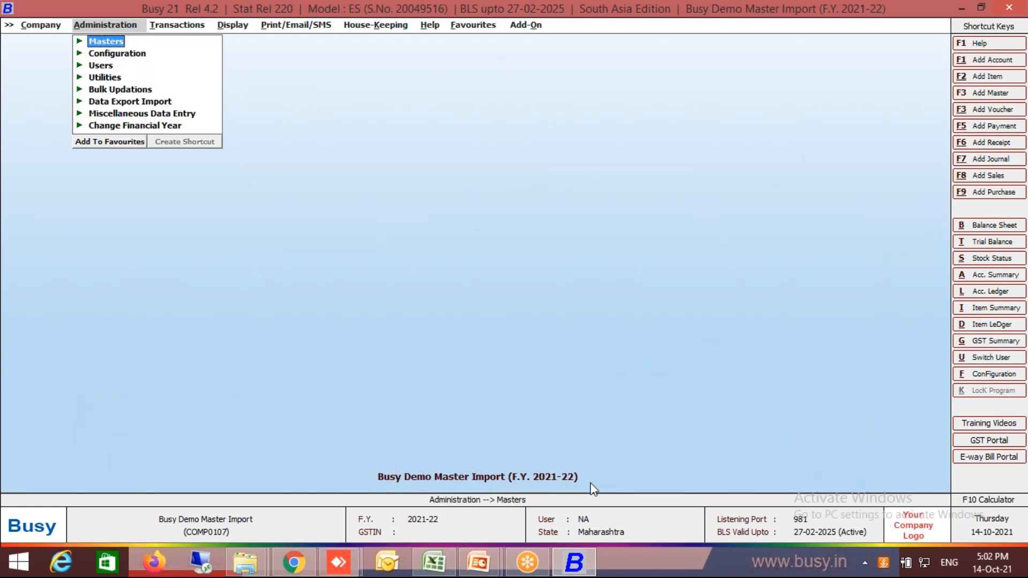
key("Down")
key("Down")
key("Down")
key("Down")
key("Down")
key("Up")
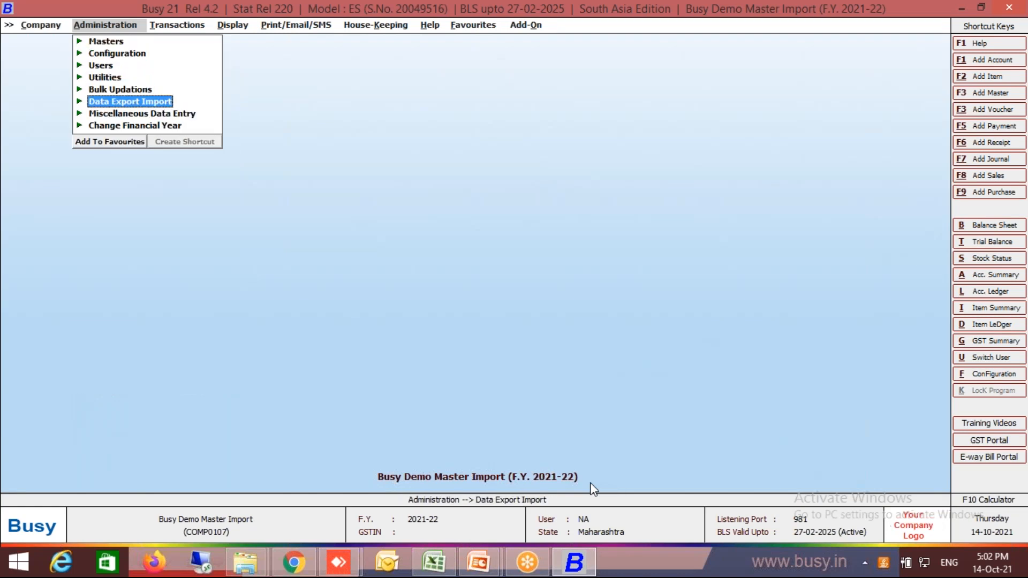
key("Return")
key("Return")
key("Return")
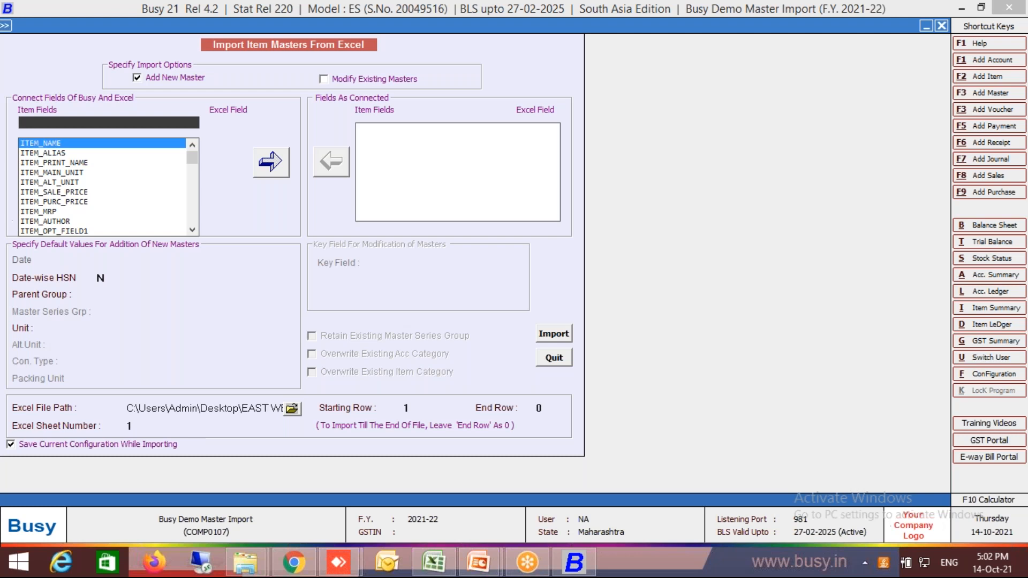
Switch to the Master Import workbook in Excel and review which columns hold the item name, alias and group.
key("alt+Tab")
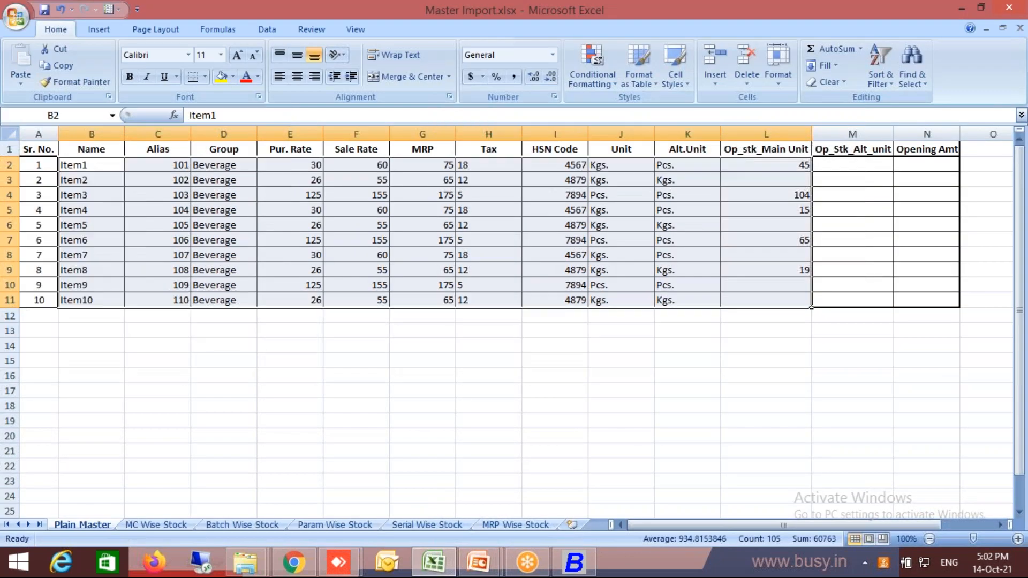
key("Down")
key("Down")
key("Up")
key("Up")
key("Down")
key("Up")
key("Right")
key("Left")
key("Right")
key("Right")
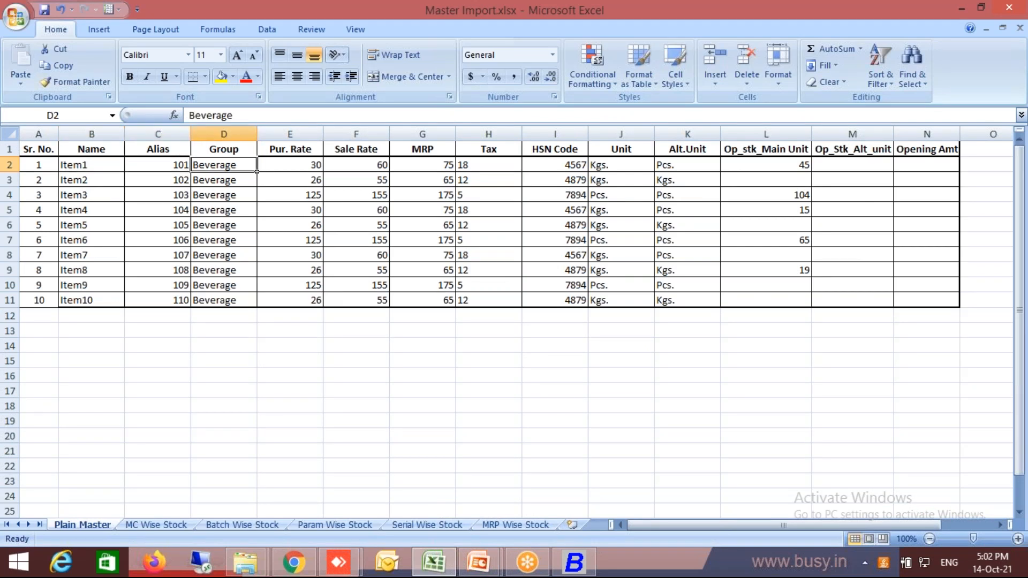
Return to the Busy import screen and connect the ITEM_NAME field to Excel column B.
key("alt+Tab")
key("Return")
key("Down")
key("Return")
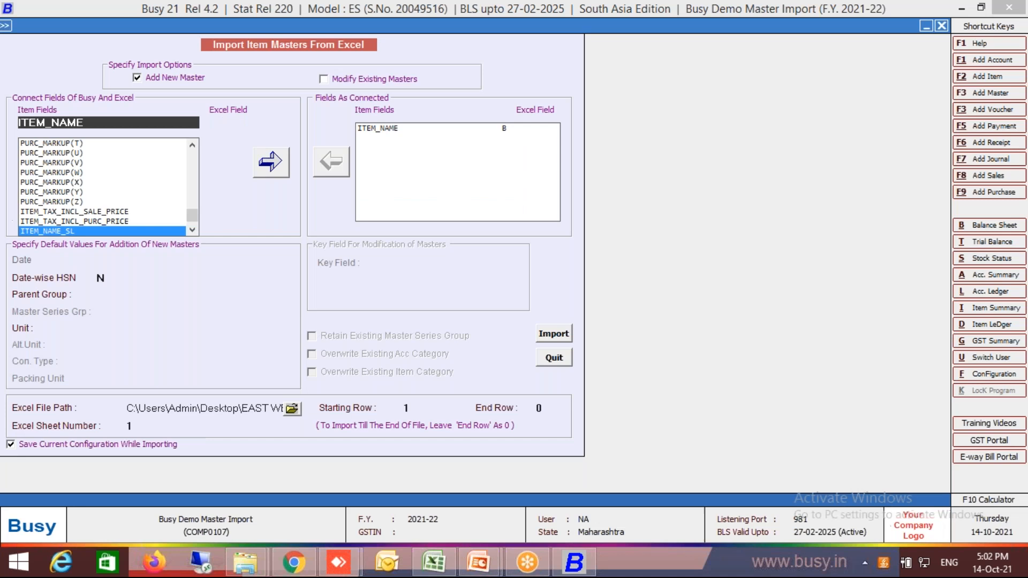
Connect the ITEM_ALIAS field to Excel column C.
type("alia")
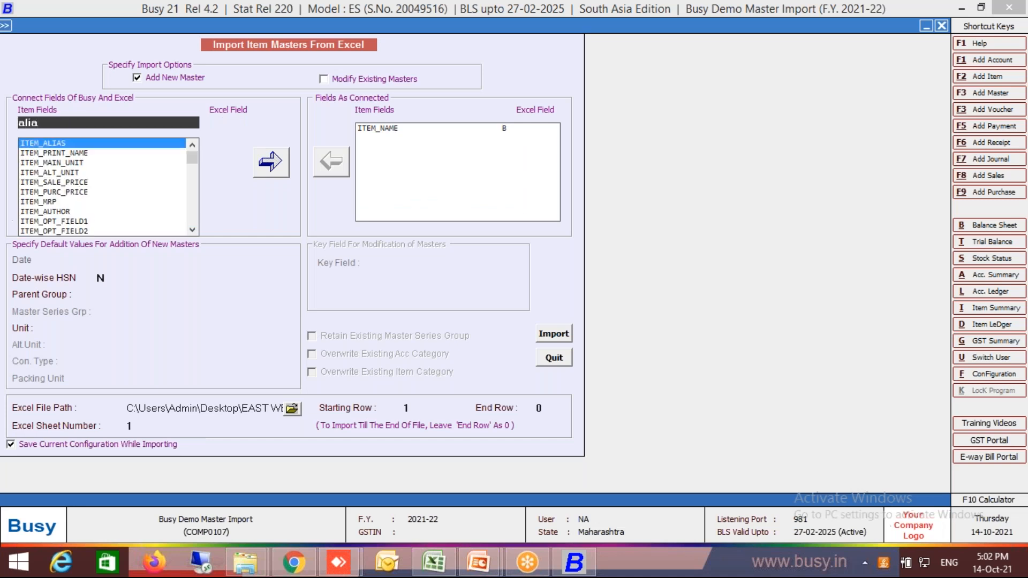
key("Return")
key("Down")
key("Down")
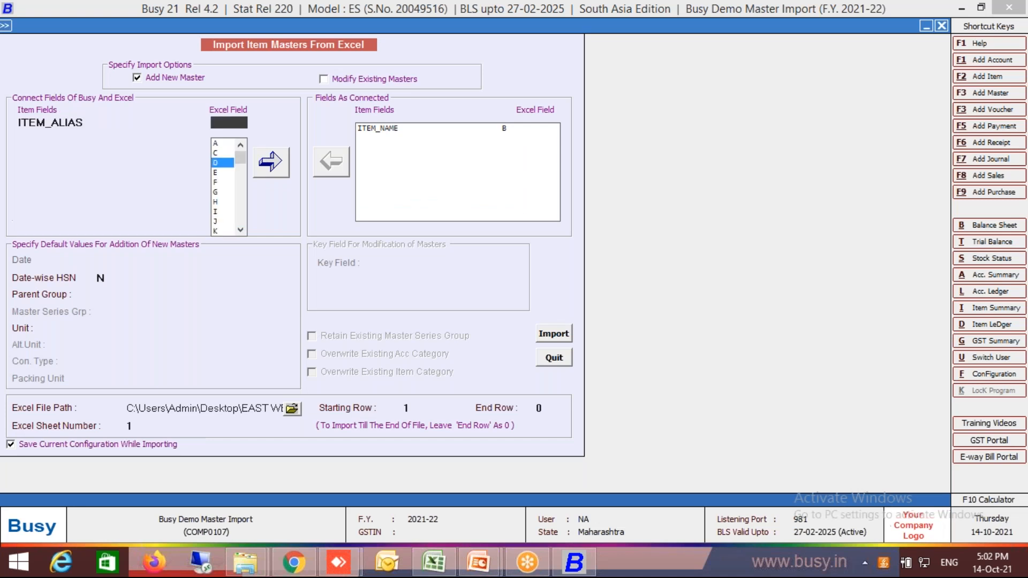
key("Up")
key("Return")
key("Return")
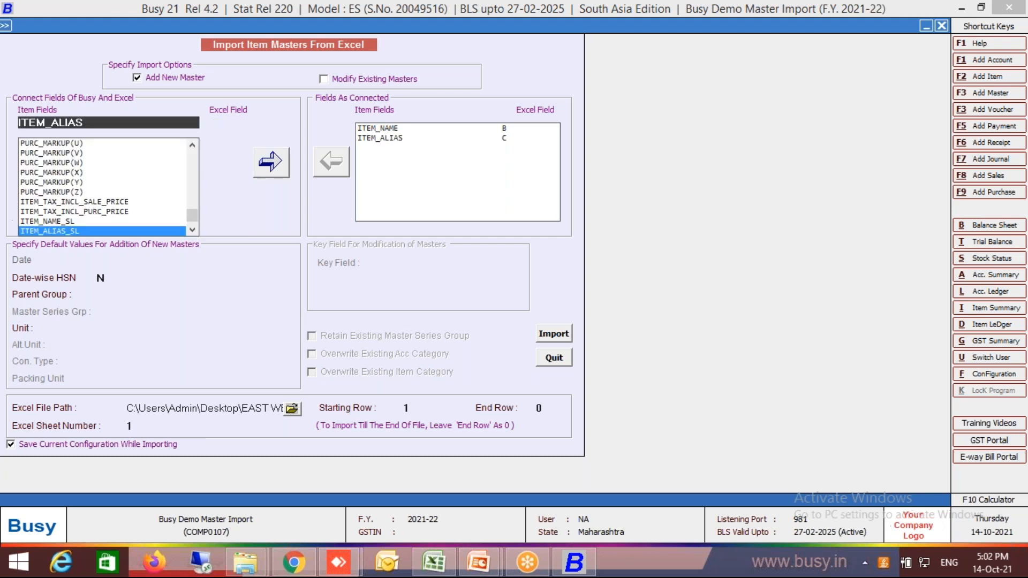
Connect the ITEM_GROUP field to Excel column D.
type("item")
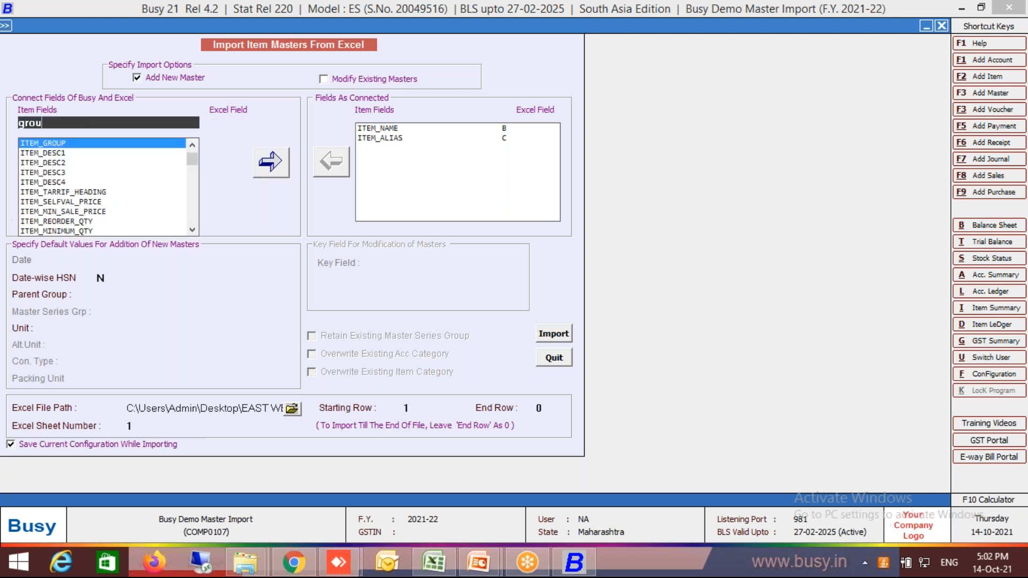
key("Return")
key("Down")
key("Return")
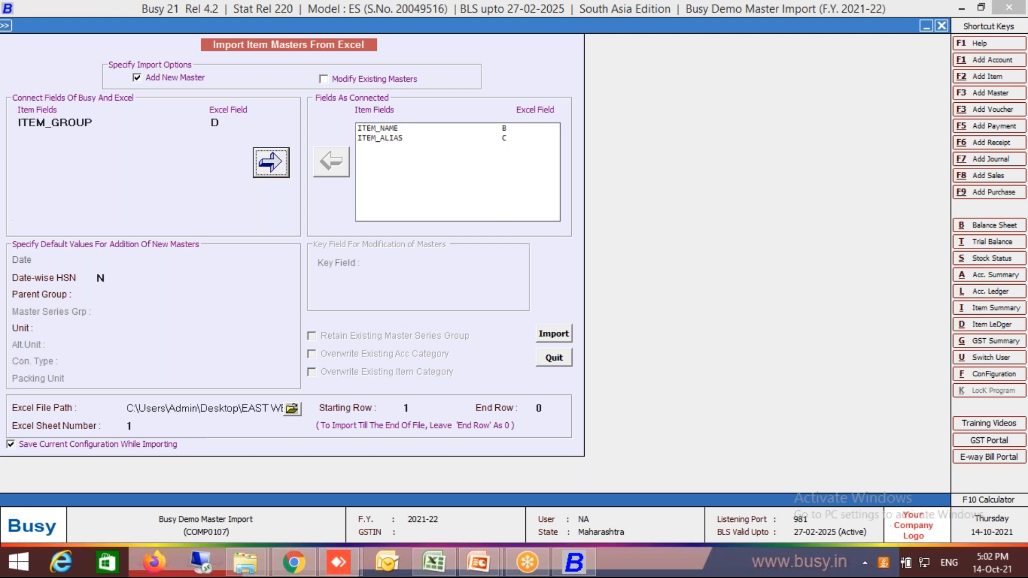
key("Return")
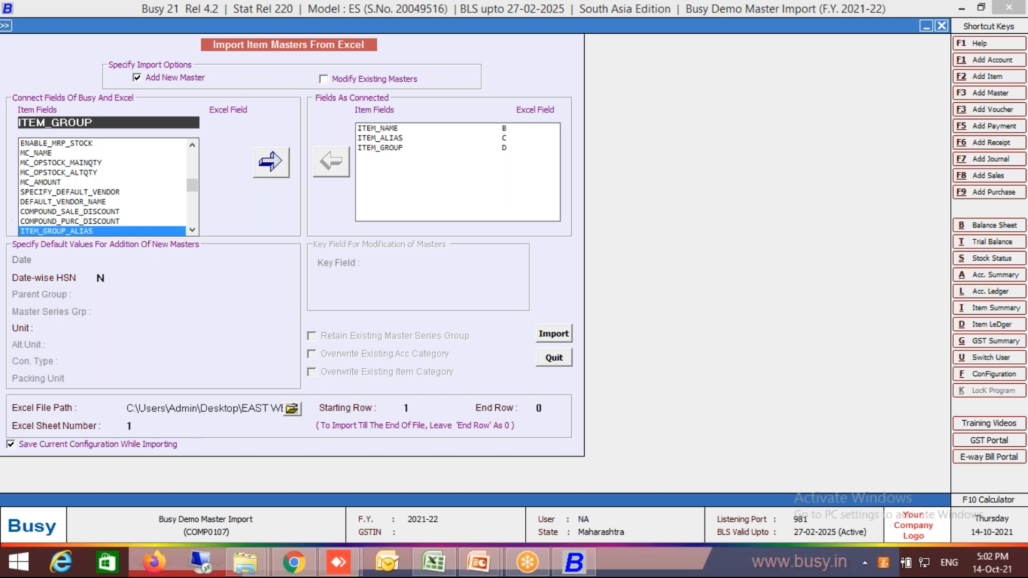
Check the purchase rate column in the Excel workbook, and connect the ITEM_PURC_PRICE field in Busy to column E.
key("alt+Tab")
key("Right")
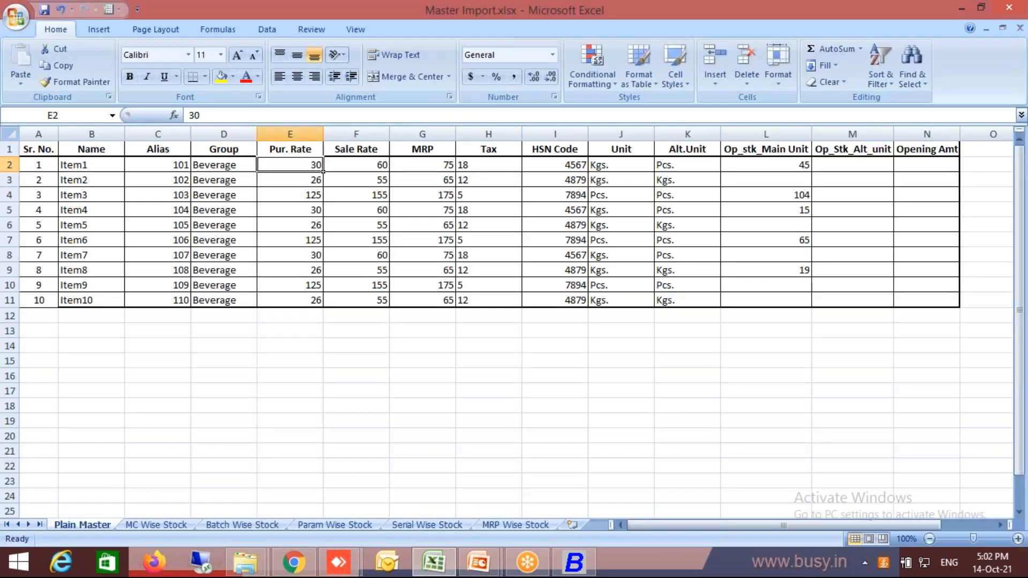
key("alt+Tab")
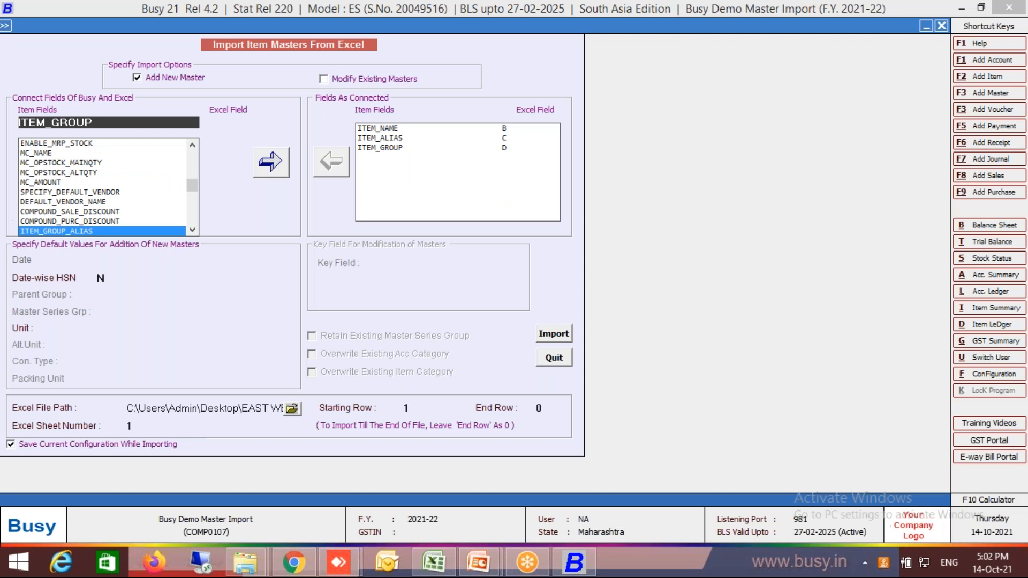
key("shift+End")
key("Delete")
type("item_pur")
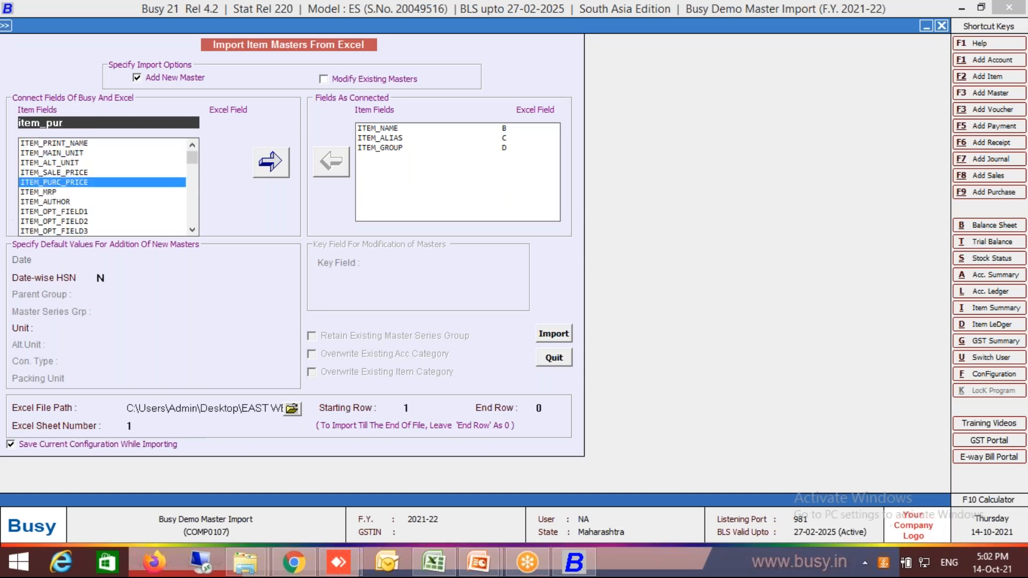
key("Return")
key("Down")
key("Return")
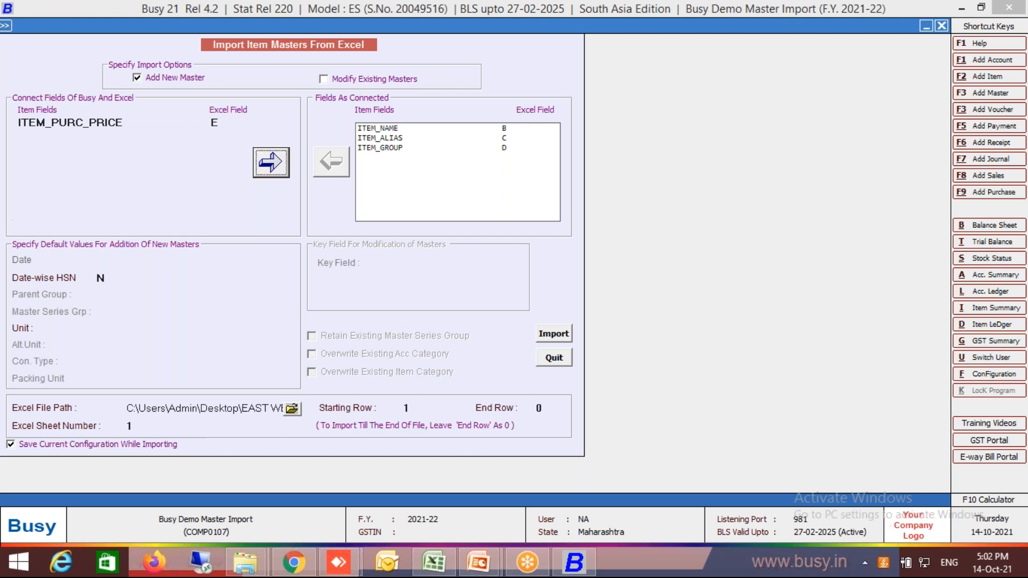
Connect the ITEM_SALE_PRICE field to Excel column F.
key("BackSpace")
key("BackSpace")
key("BackSpace")
key("BackSpace")
key("BackSpace")
key("BackSpace")
key("BackSpace")
key("BackSpace")
key("BackSpace")
key("BackSpace")
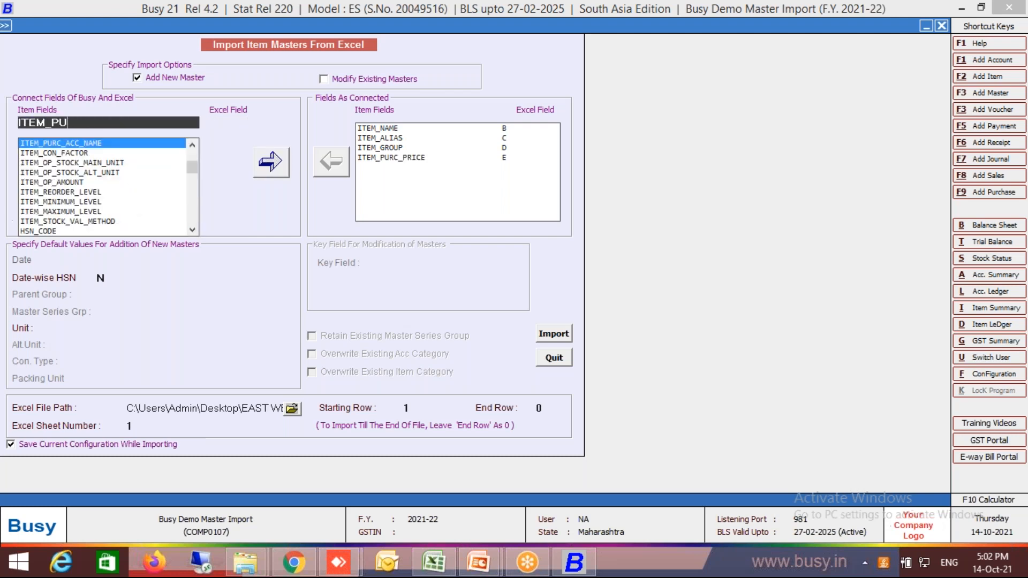
type("sale")
key("Return")
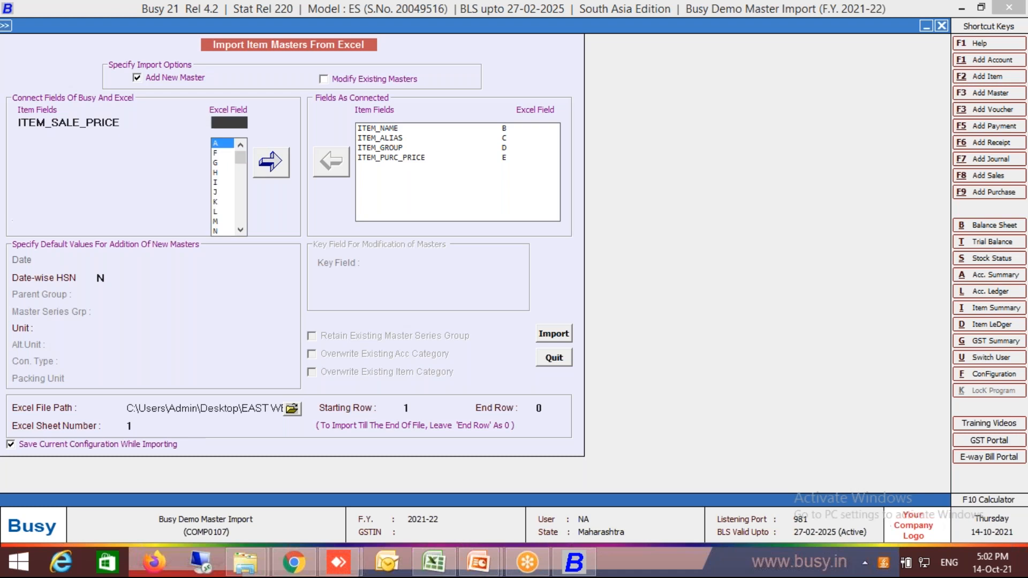
key("Down")
key("Return")
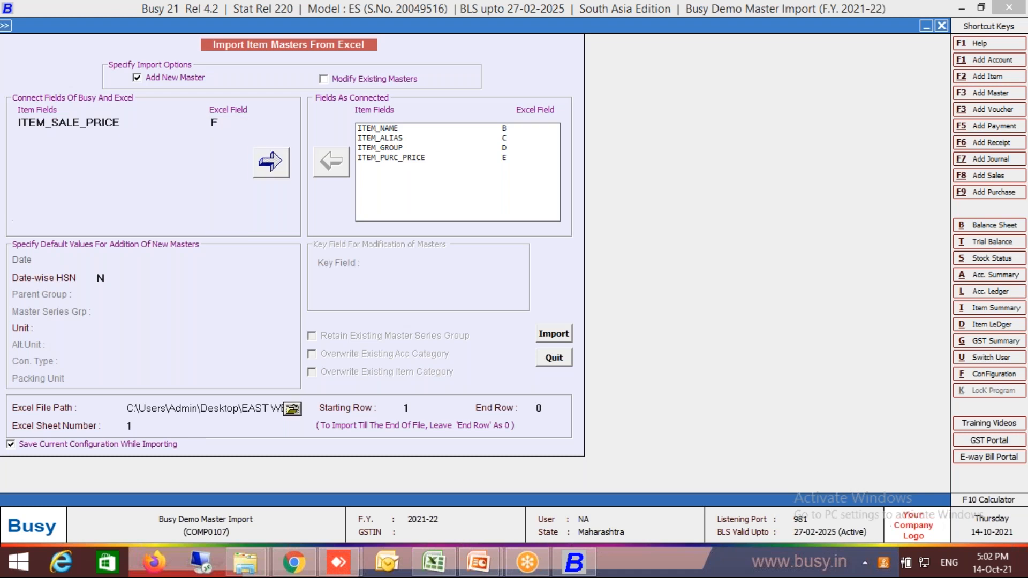
key("Return")
Connect the ITEM_MRP field to Excel column G.
key("BackSpace")
key("BackSpace")
key("BackSpace")
key("BackSpace")
key("BackSpace")
key("BackSpace")
key("BackSpace")
key("BackSpace")
key("BackSpace")
key("BackSpace")
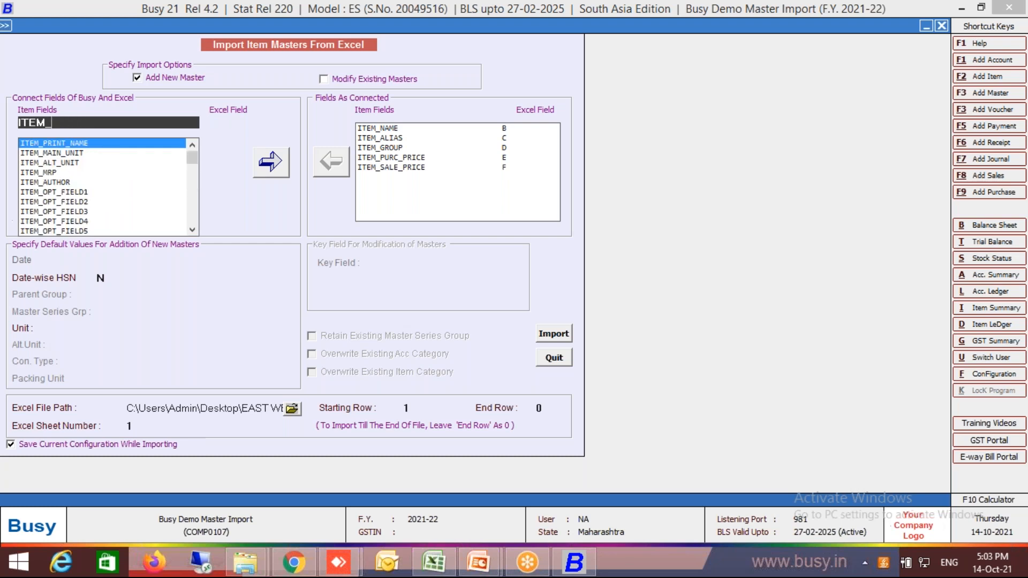
type("MRP")
key("Return")
key("Down")
key("Return")
key("Return")
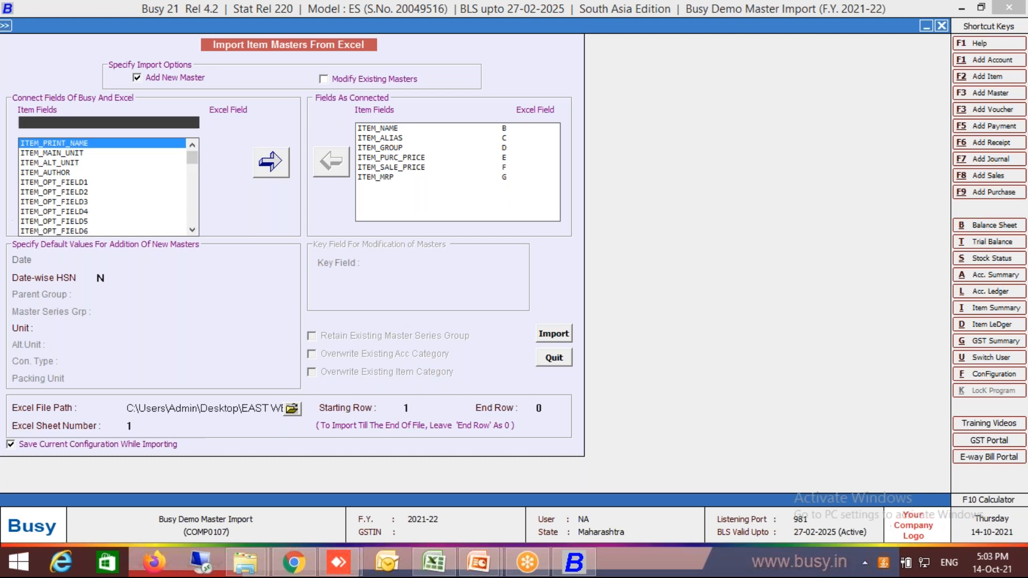
Switch to the Excel workbook and check which columns hold the MRP, tax and HSN code.
key("alt+Tab")
key("Right")
key("Right")
key("Right")
key("Left")
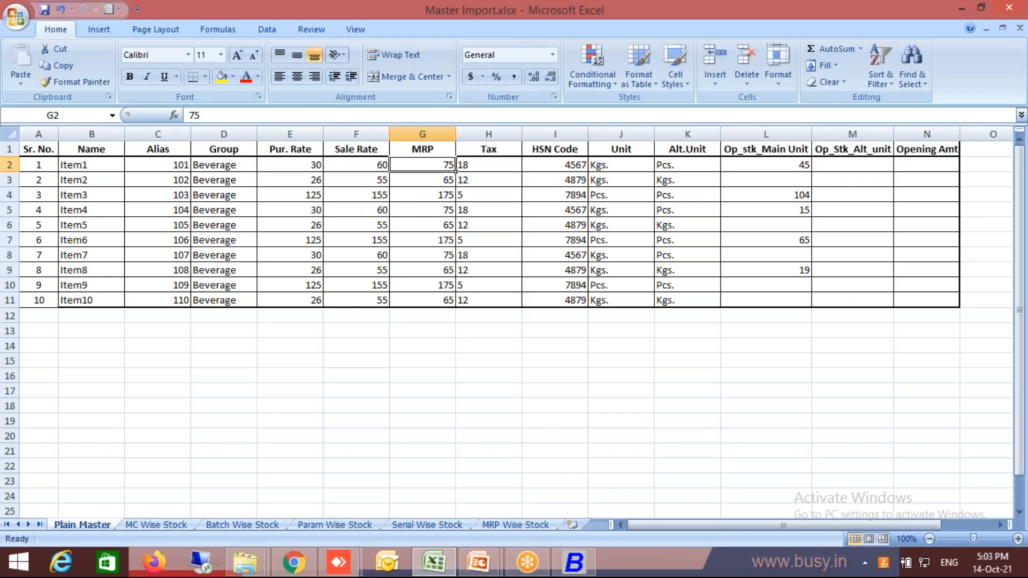
key("Right")
key("Right")
key("Left")
key("Right")
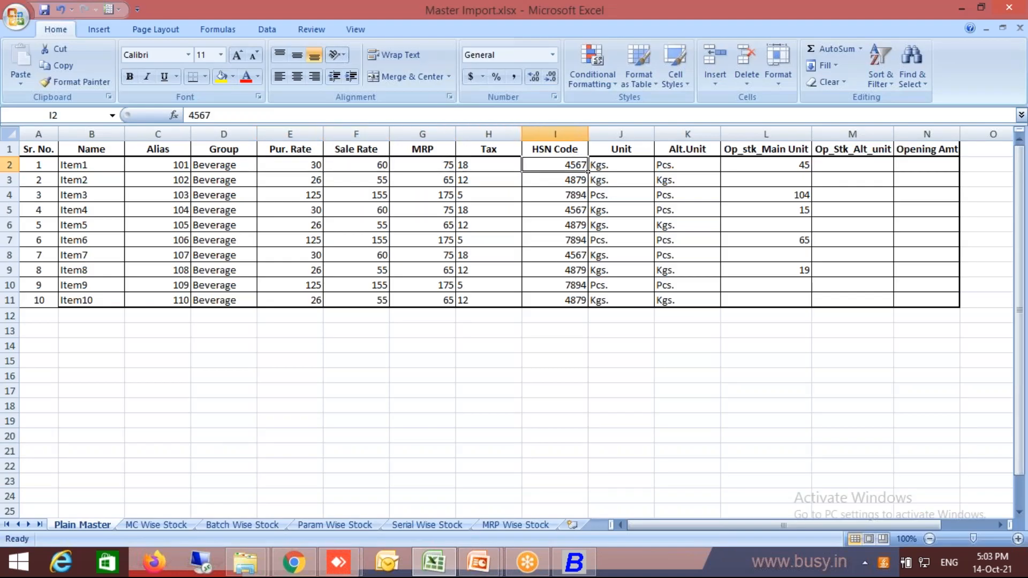
Return to the Busy import screen and connect the TAX_CATEGORY_NAME field to Excel column H.
key("alt+Tab")
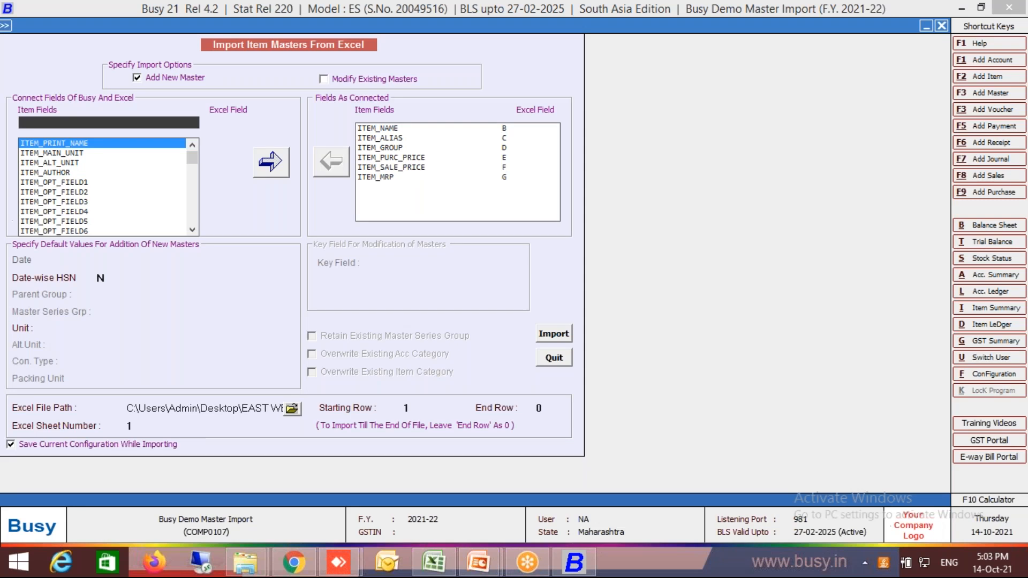
type("cate")
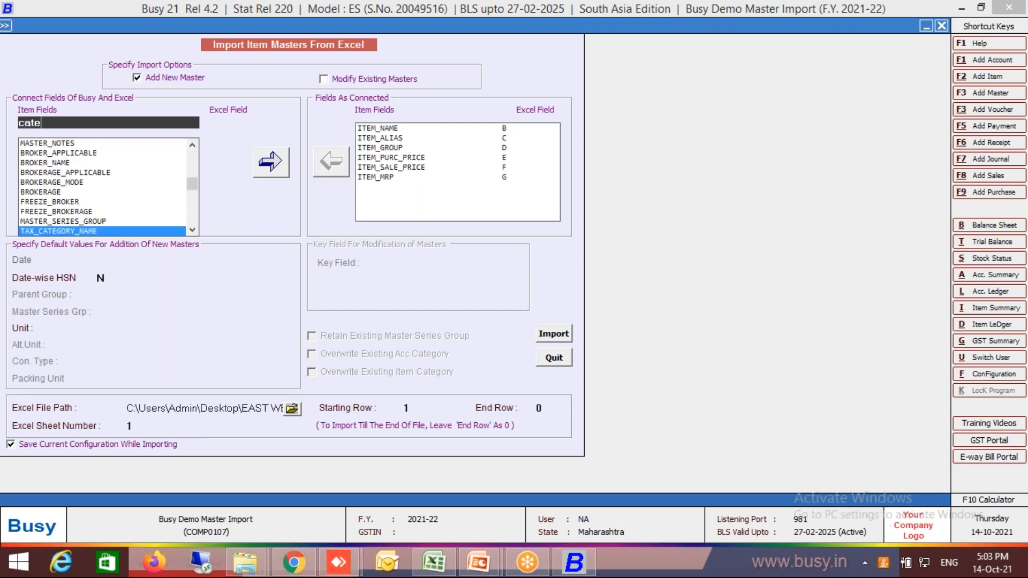
key("Return")
key("Down")
key("Return")
key("Return")
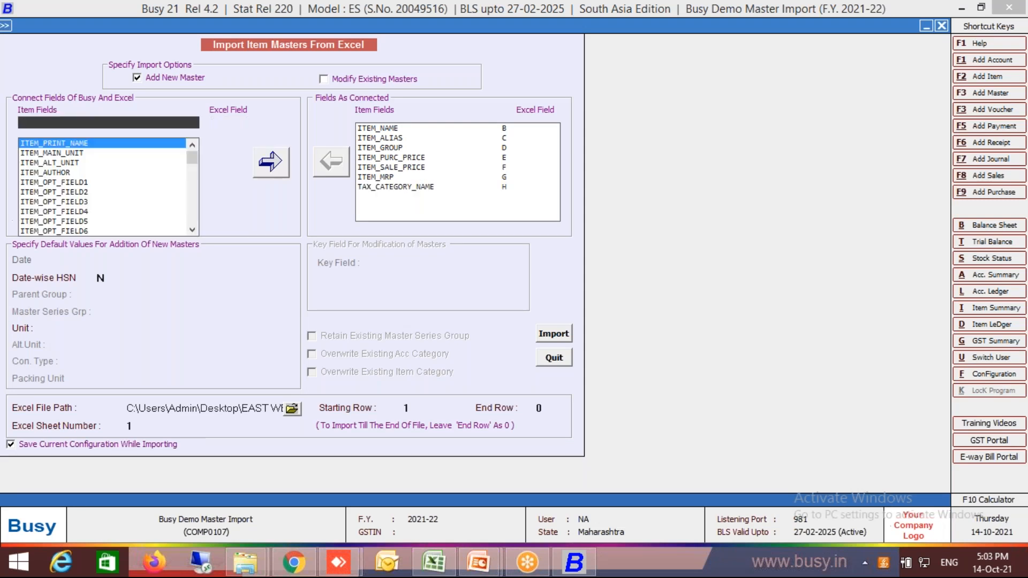
Connect the HSN_CODE field to Excel column I.
type("hsn")
key("Return")
key("Down")
key("Return")
key("Return")
Check the position of the Unit column in the Excel workbook, and return to the Busy import screen.
key("alt+Tab")
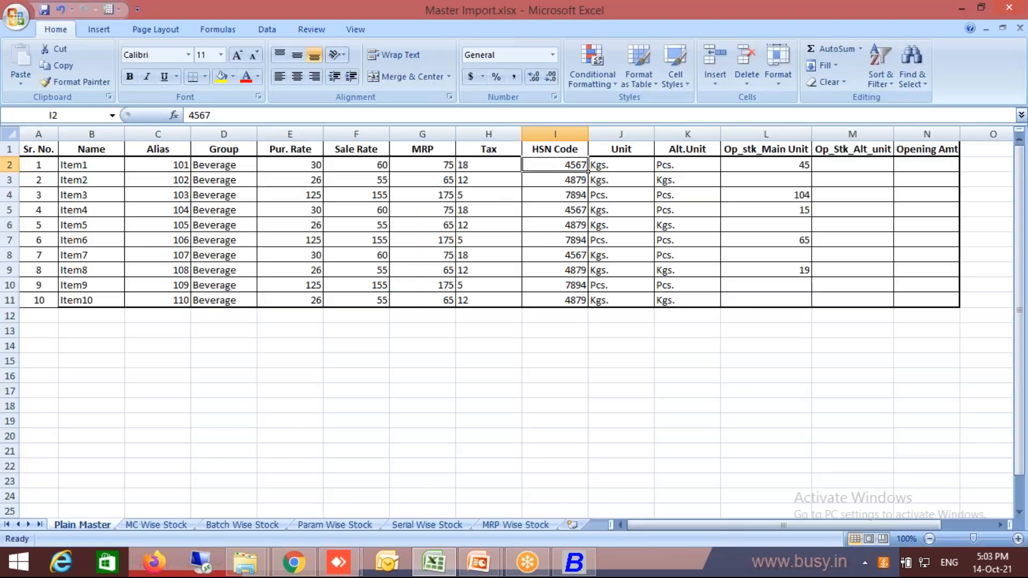
left_click(653, 170)
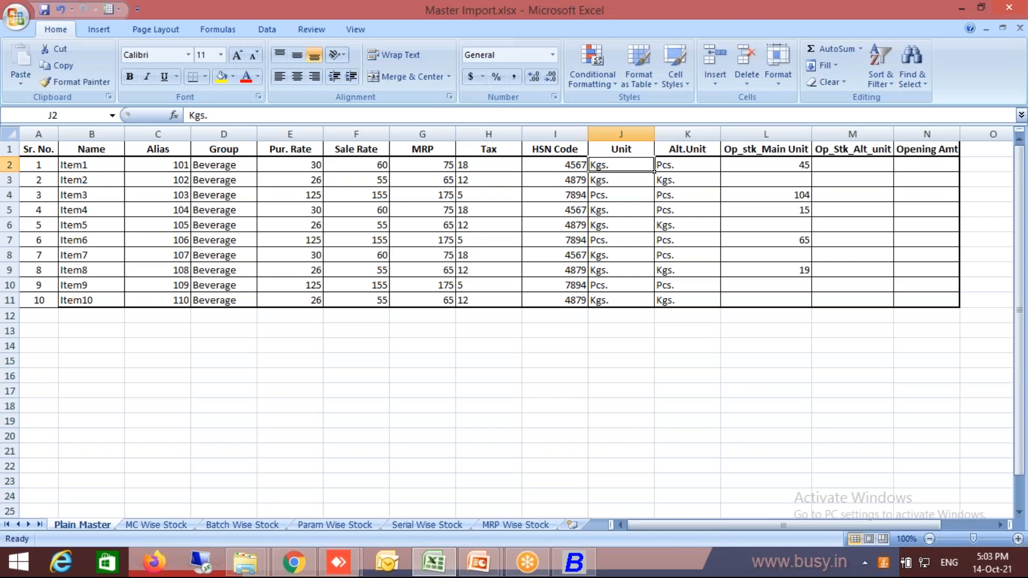
key("alt+Tab")
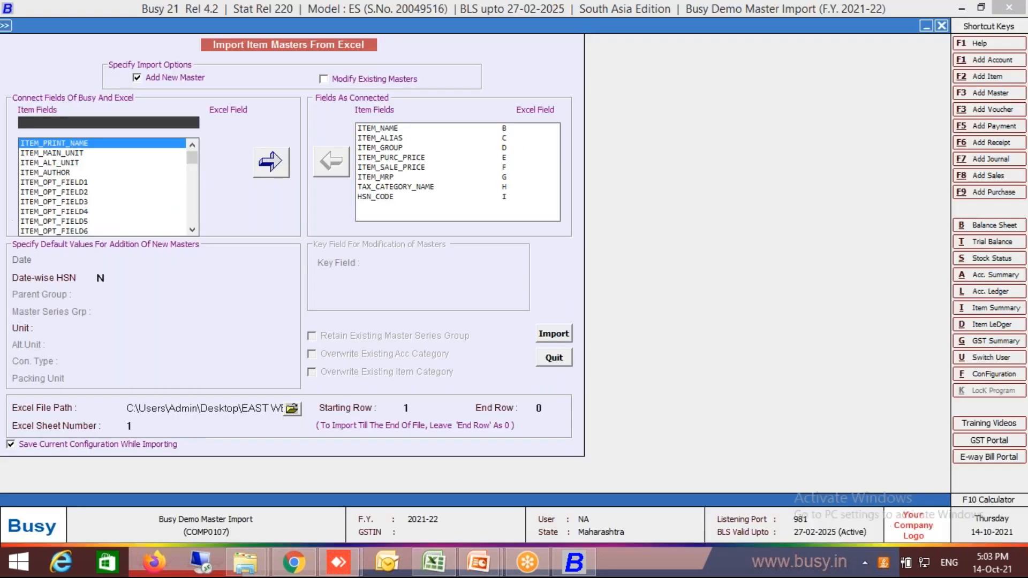
type("main")
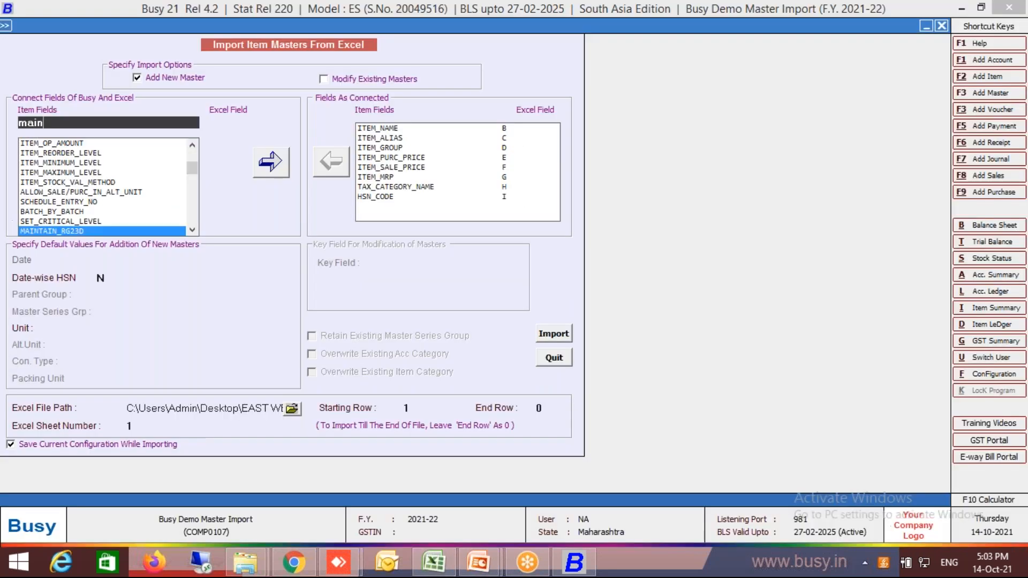
key("shift+Home")
key("Down")
key("Down")
key("Down")
key("Down")
key("Down")
key("Down")
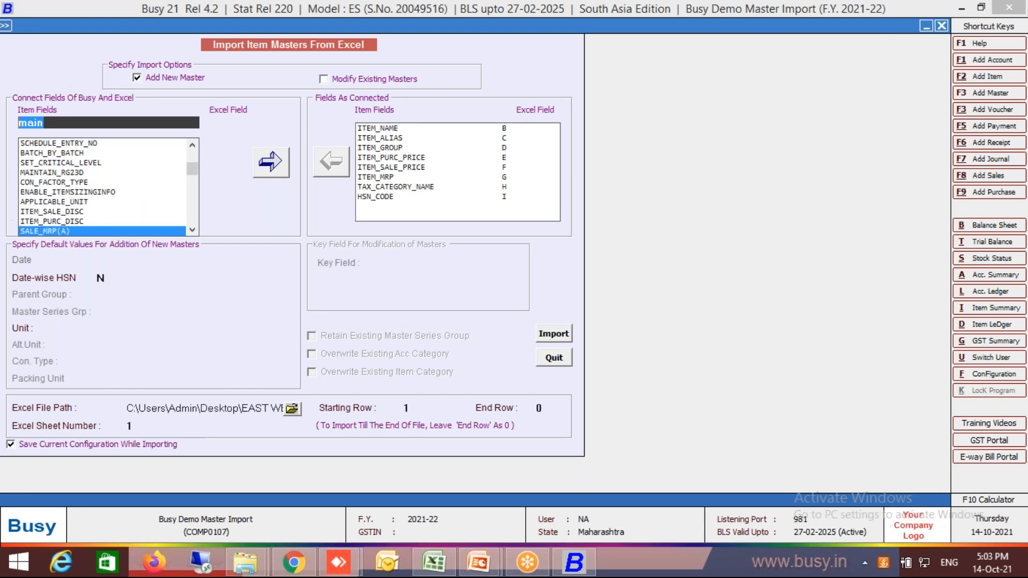
Connect the ITEM_MAIN_UNIT field to Excel column J.
type("t")
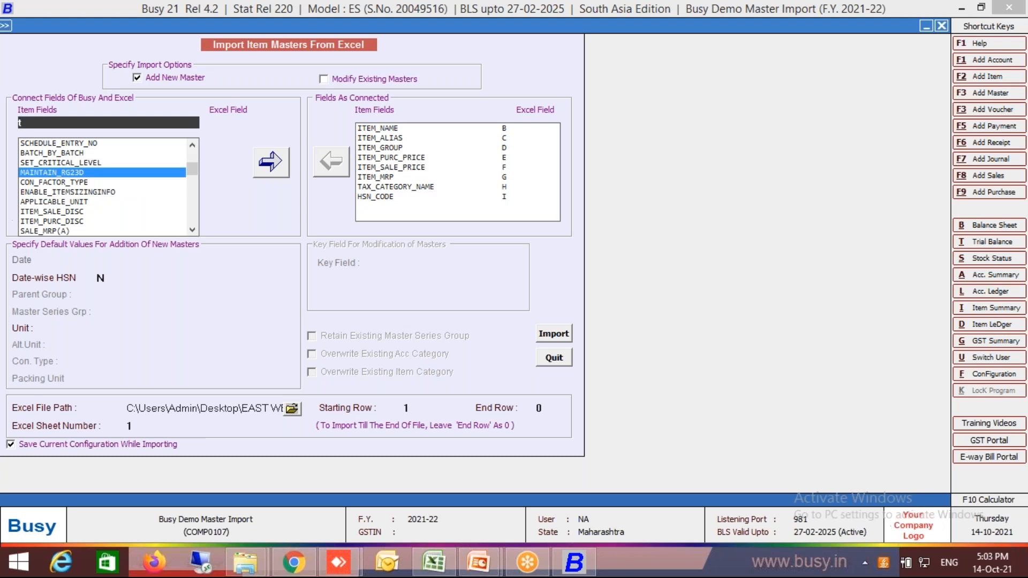
type("i")
type("m_n")
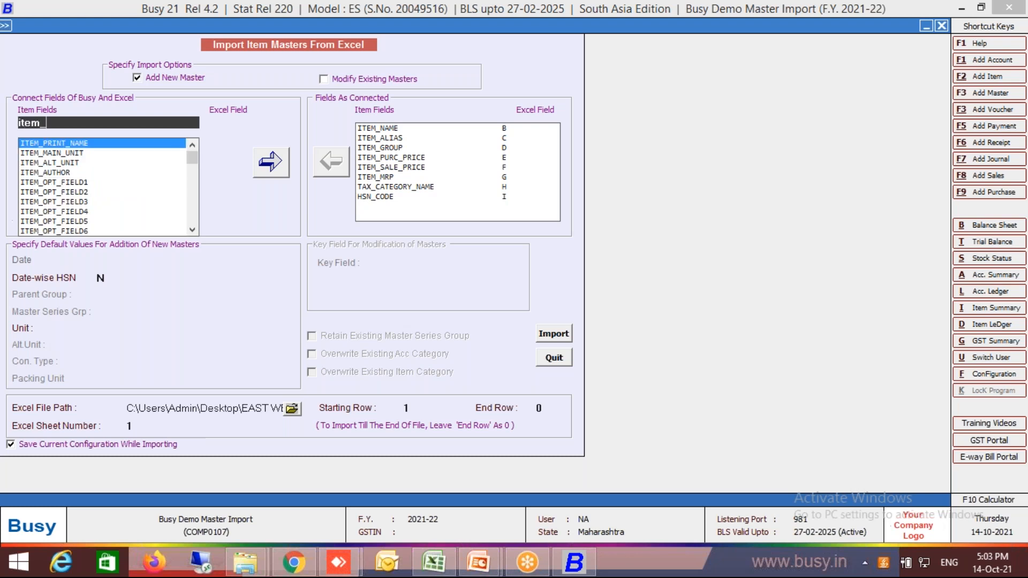
key("BackSpace")
type("main")
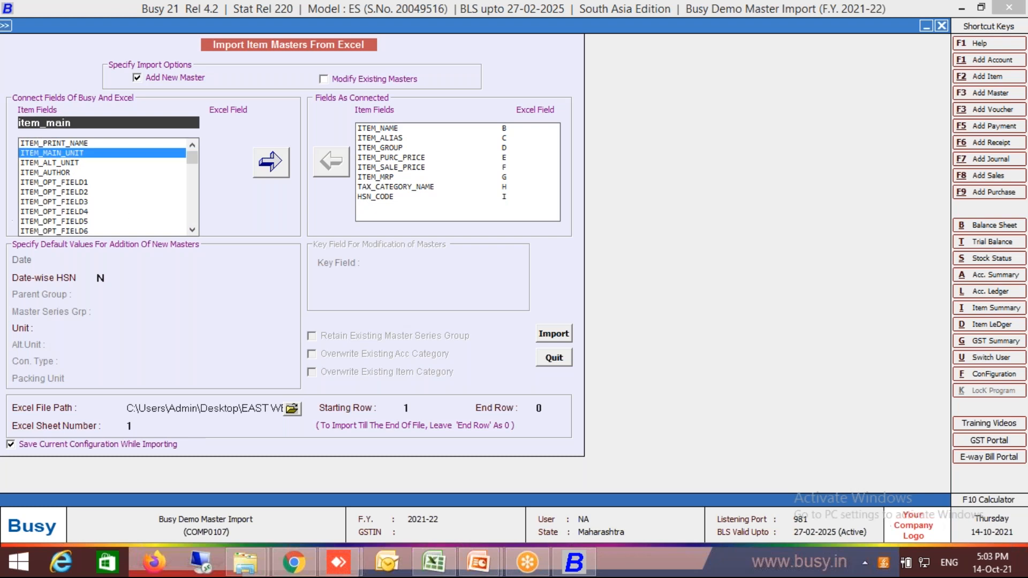
key("Return")
Connect the ITEM_ALT_UNIT field to Excel column K.
key("Return")
type("alt")
key("Return")
key("Down")
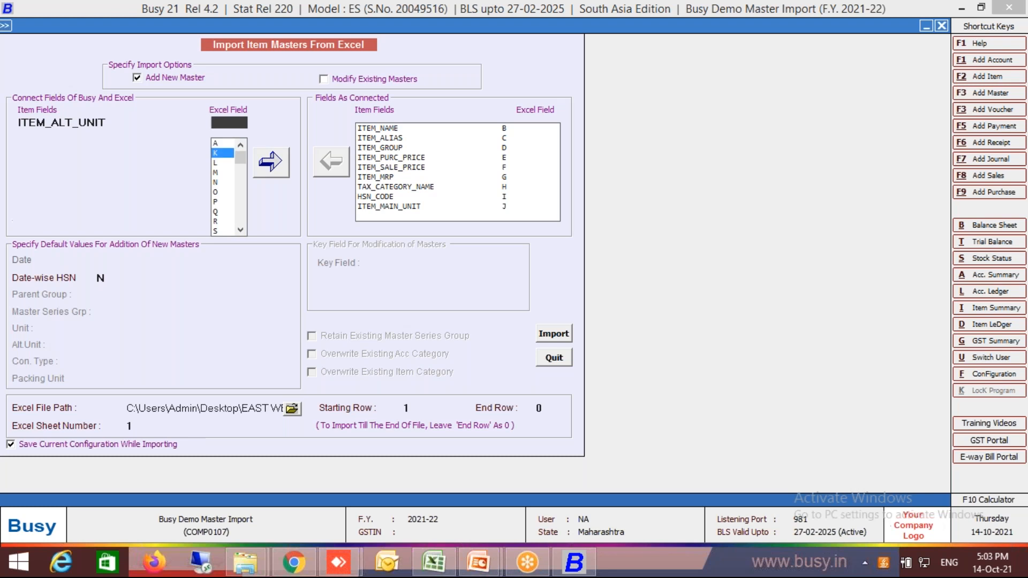
key("Return")
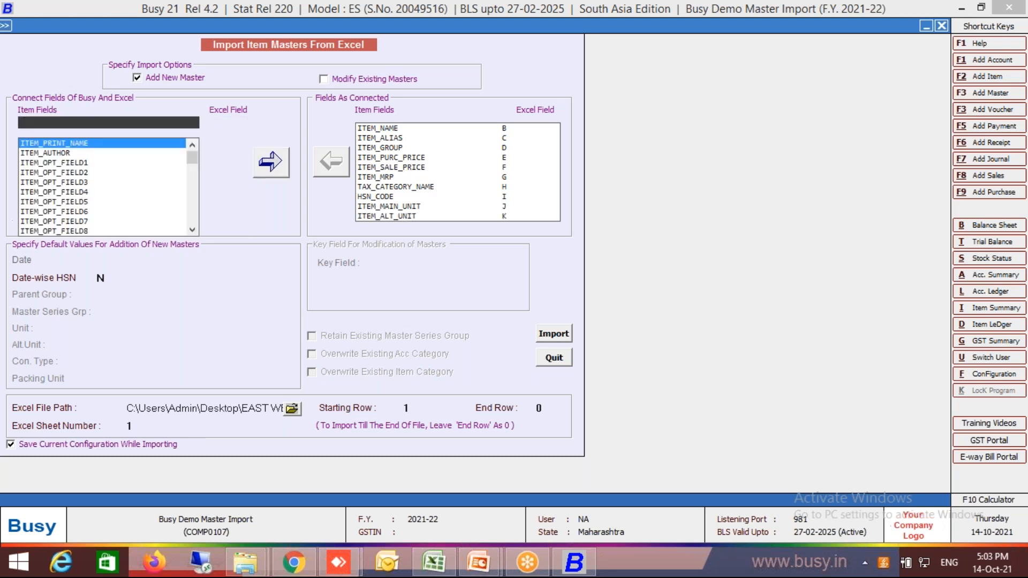
Connect the ITEM_OP_STOCK_MAIN_UNIT field to Excel column L.
type("op")
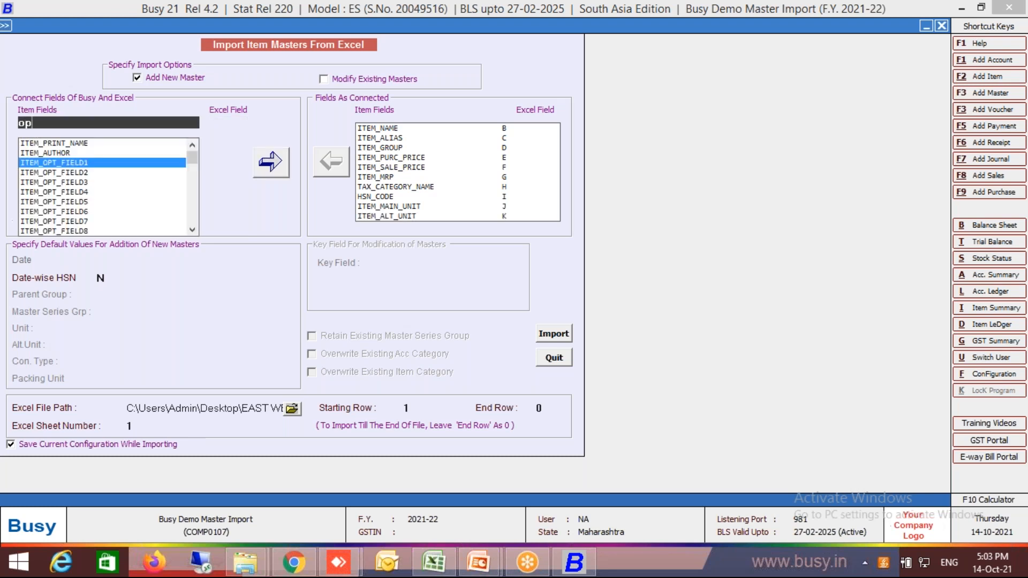
type("_st")
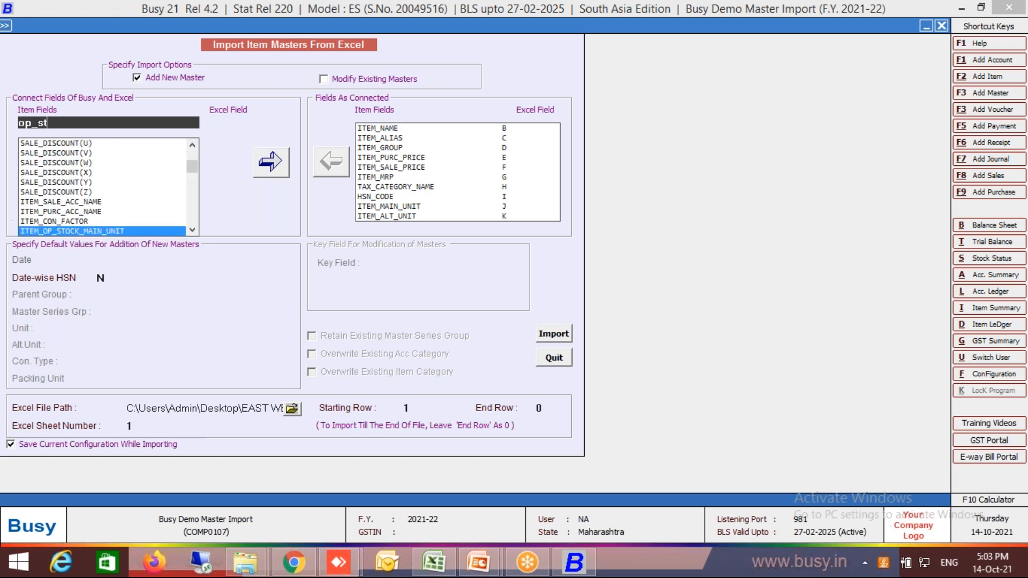
key("Return")
key("Return")
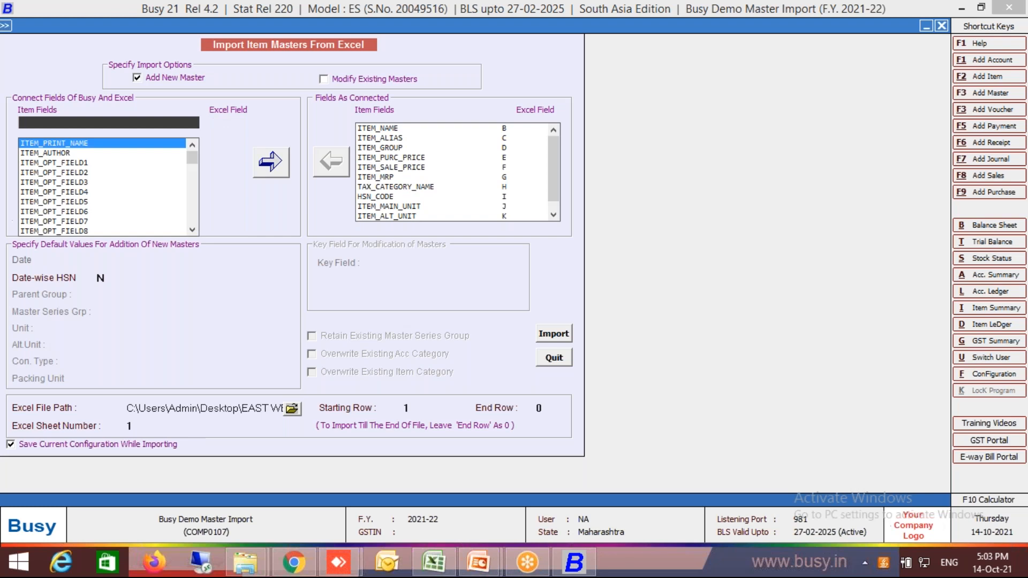
key("Return")
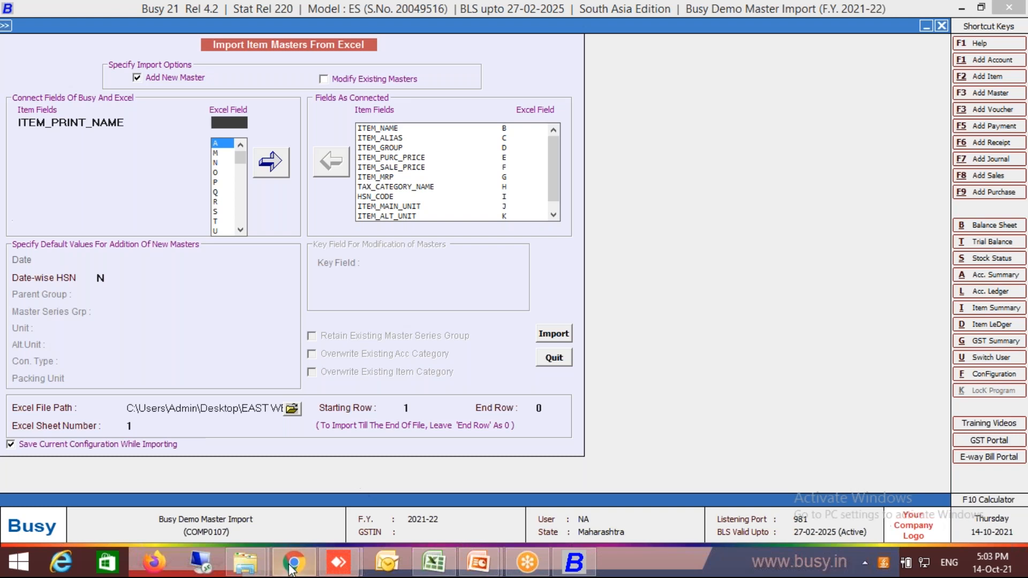
Check the workbook's file name in Excel's recent documents, and choose Master Import.xlsx from Documents as the Busy import file.
left_click(423, 567)
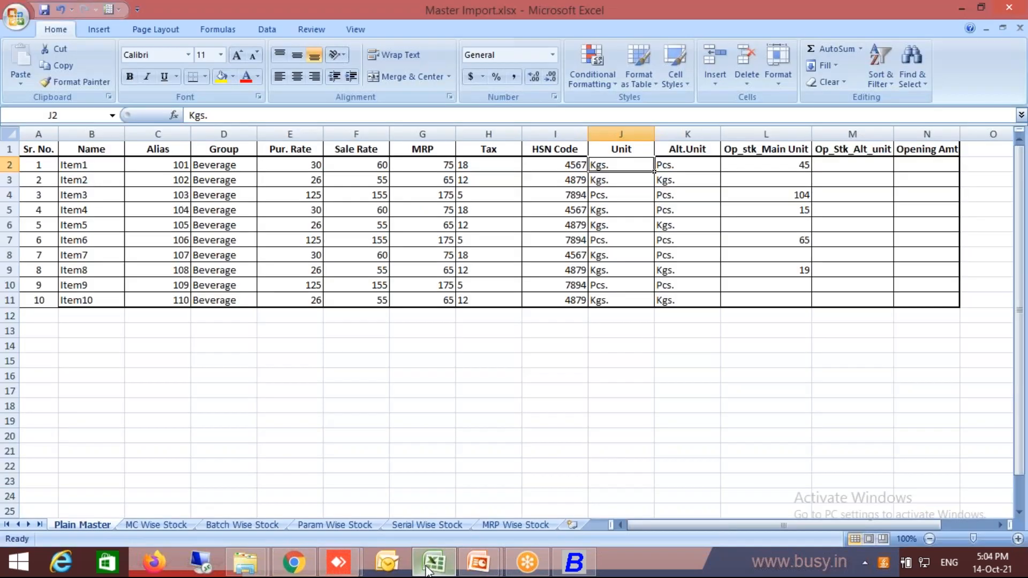
left_click(21, 22)
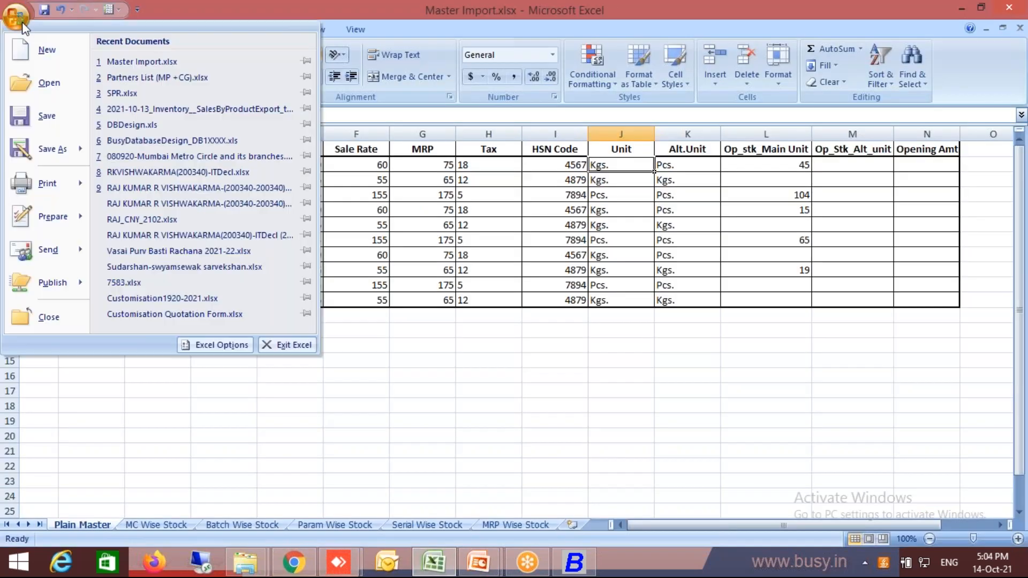
right_click(133, 59)
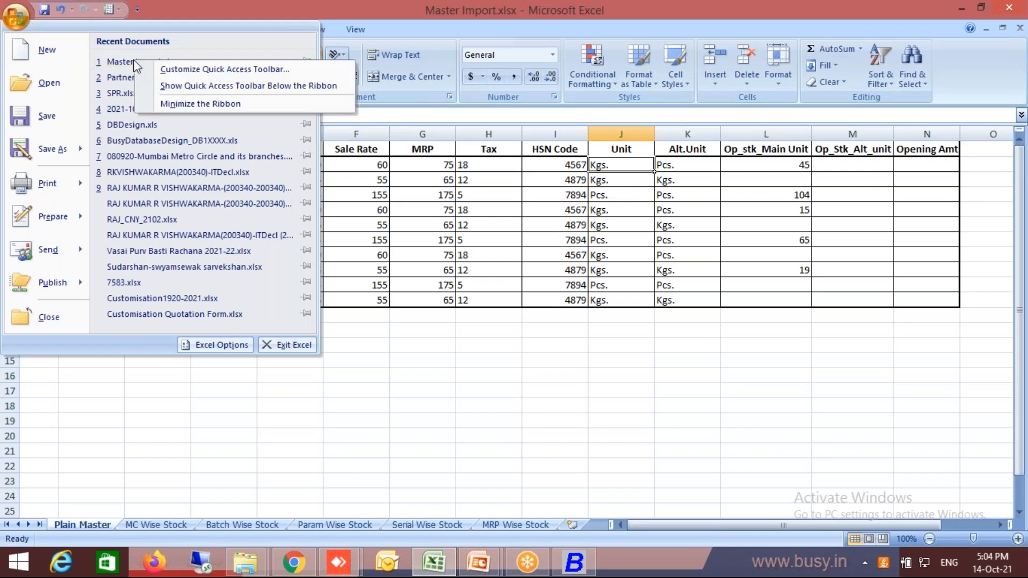
key("Escape")
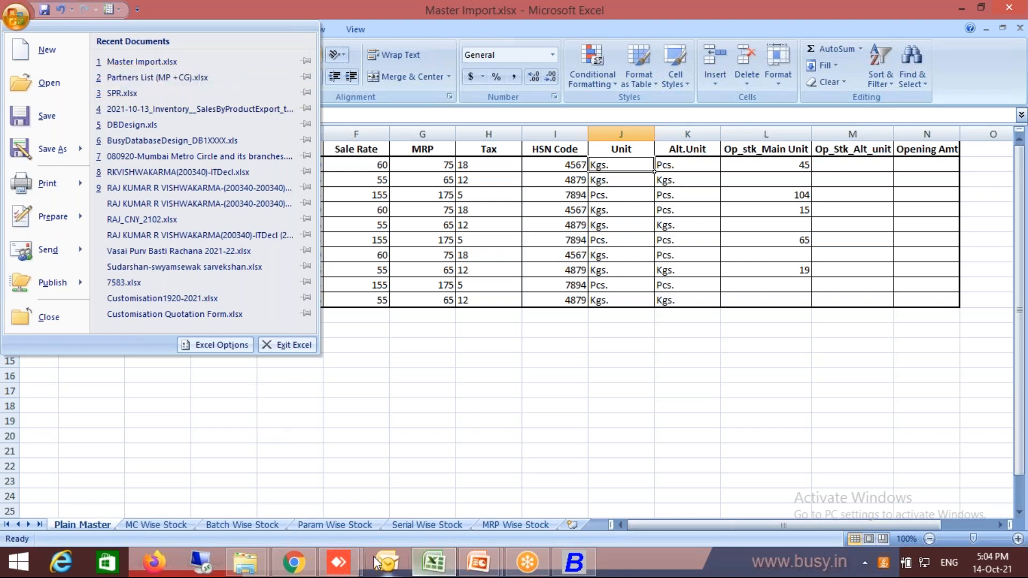
left_click(581, 566)
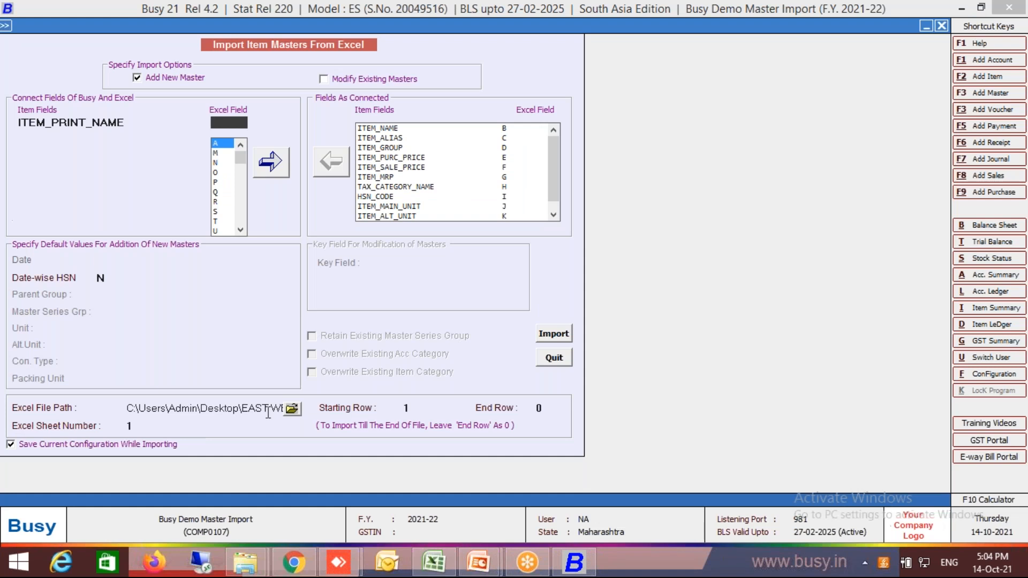
left_click(291, 412)
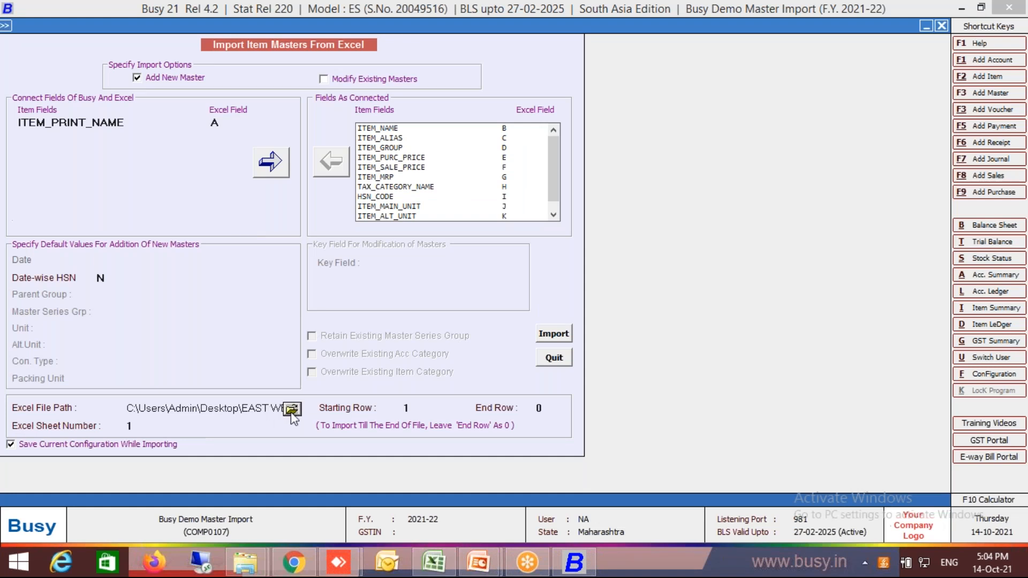
left_click(291, 413)
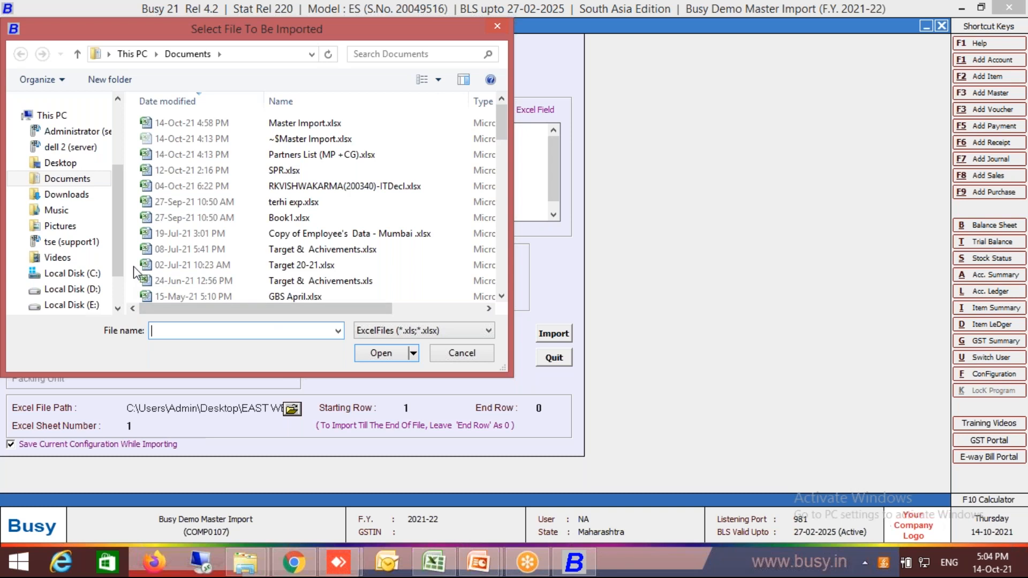
double_click(282, 126)
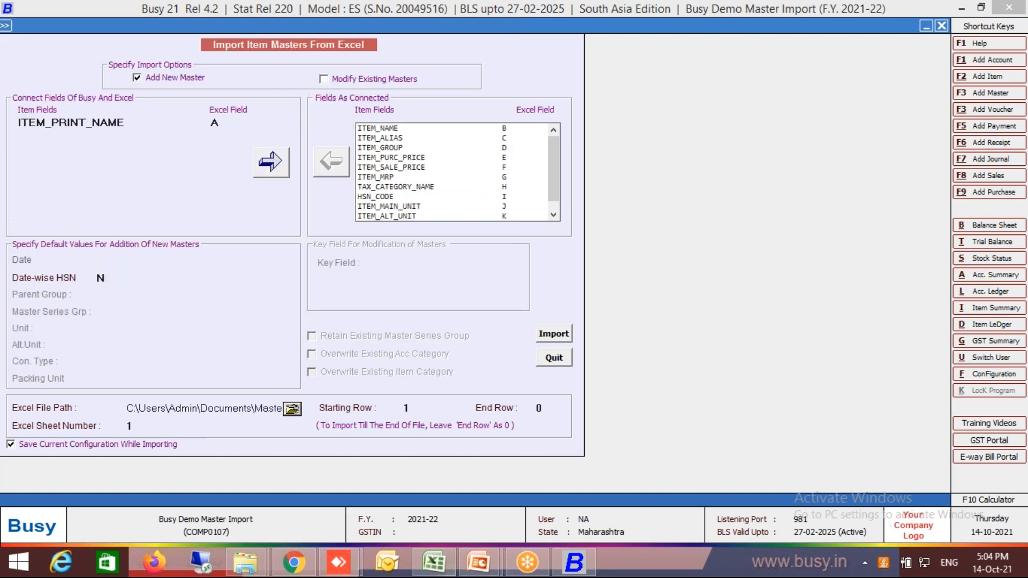
Check in the Excel workbook where the item data begins, and set the Busy import's starting row to 2.
left_click(453, 563)
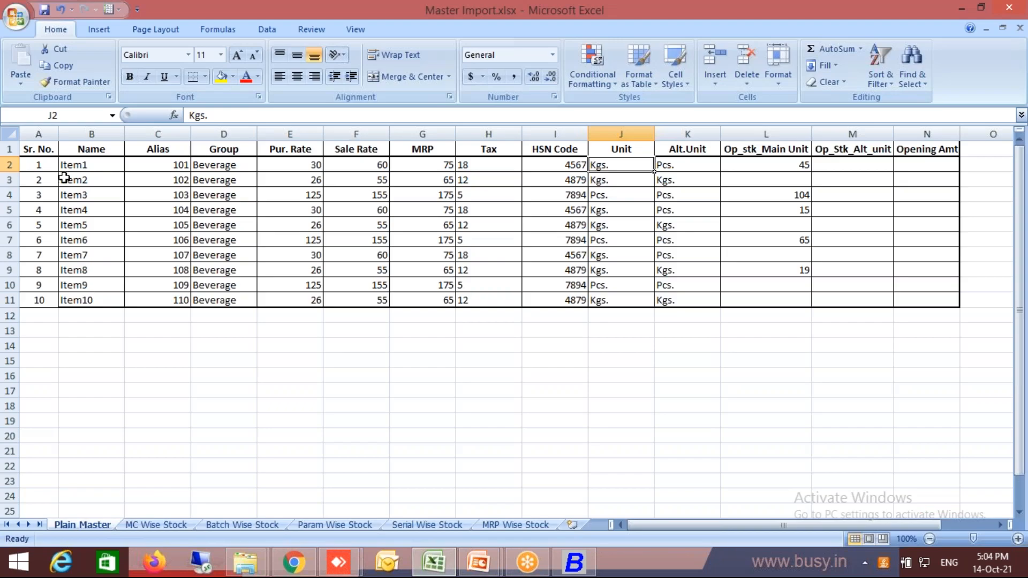
left_click(77, 165)
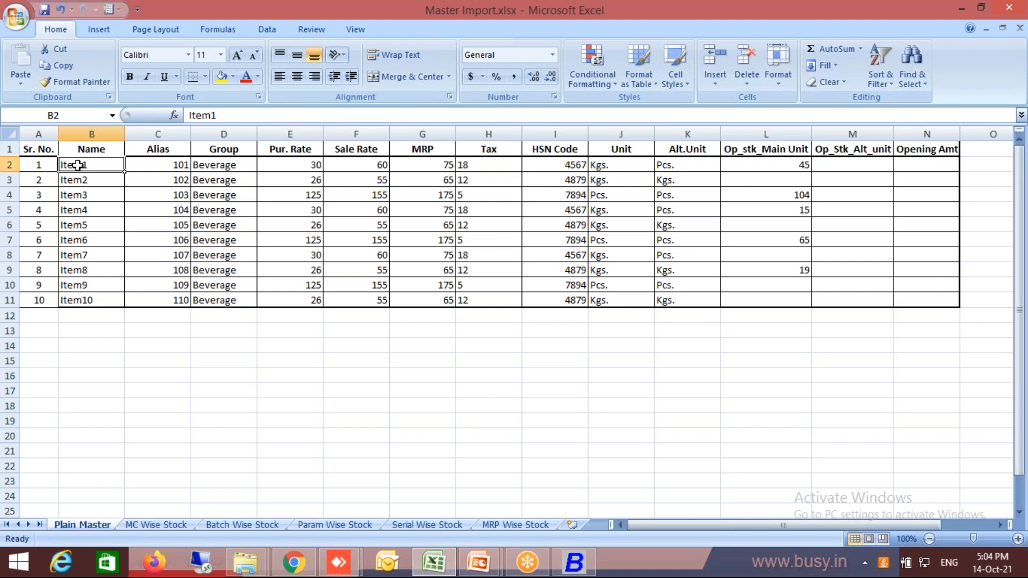
left_click(574, 562)
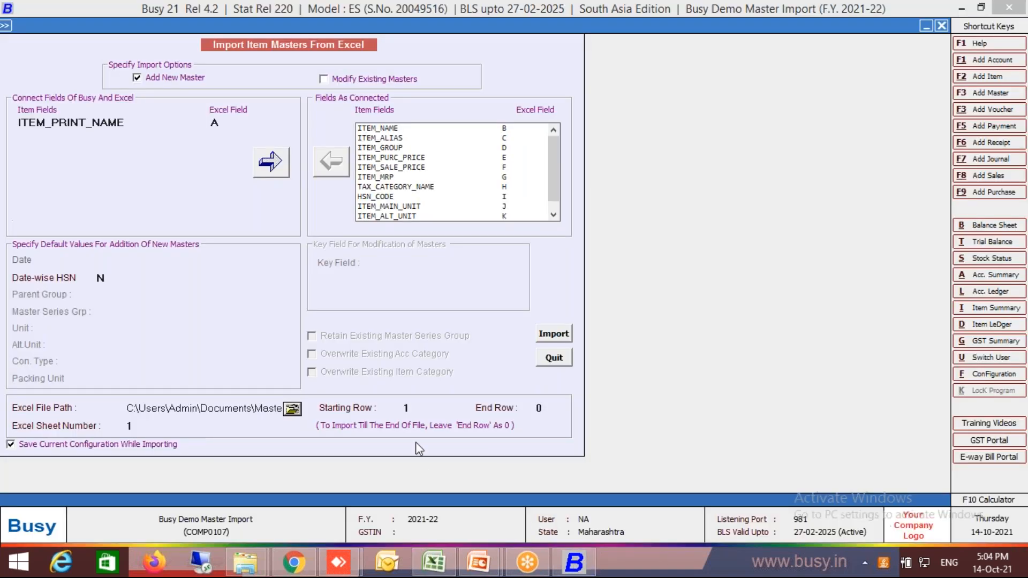
left_click(415, 408)
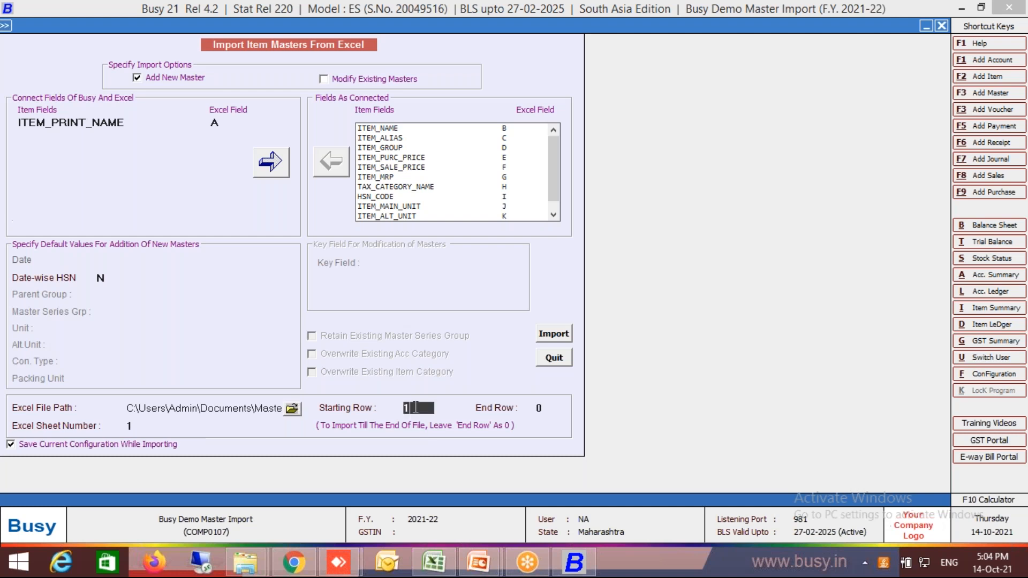
type("2")
key("Return")
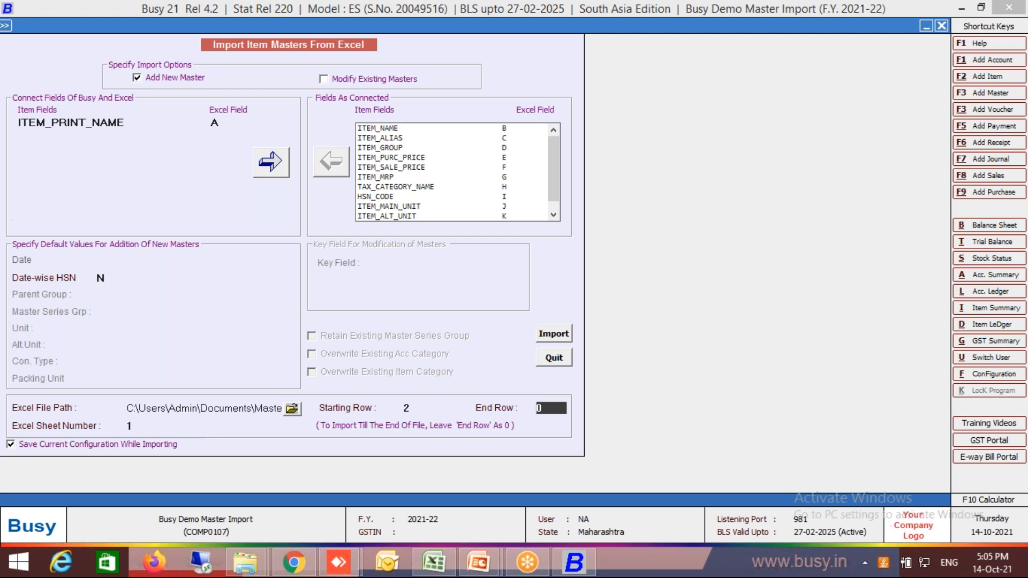
Leave the end row at 0 and check the order of the workbook's sheets in Excel against the Busy import's sheet number.
key("Return")
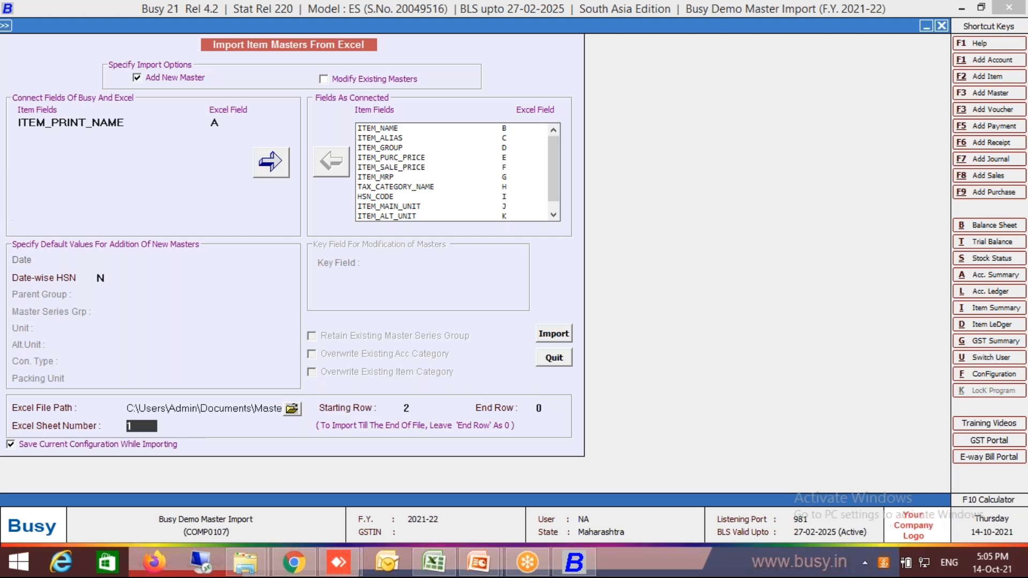
left_click(433, 563)
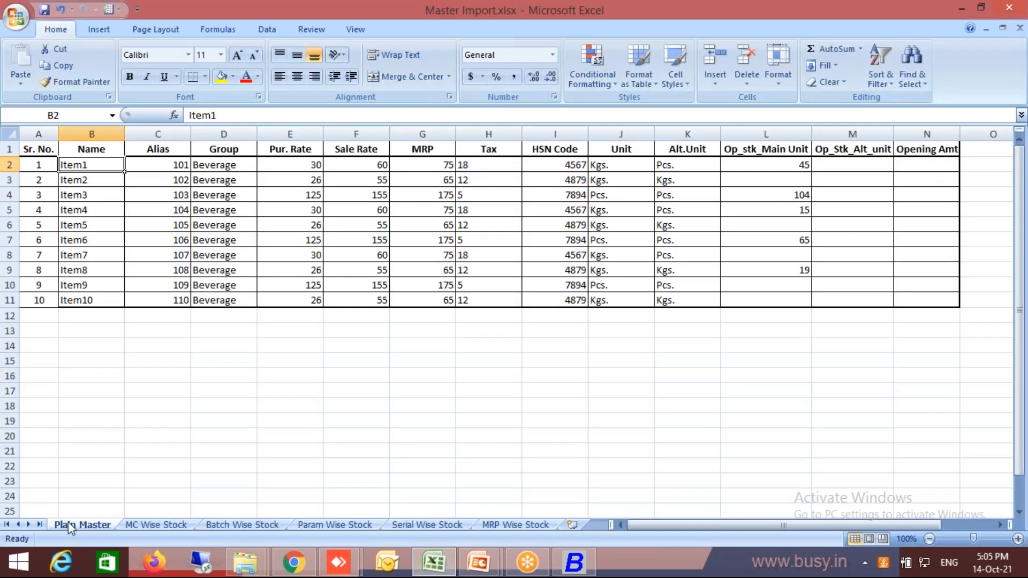
left_click(157, 525)
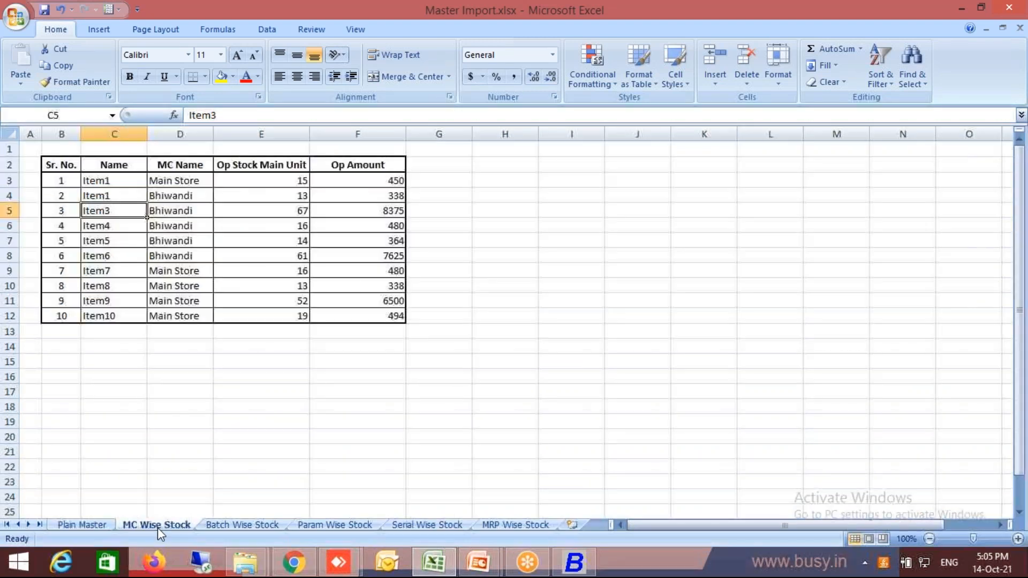
left_click(227, 529)
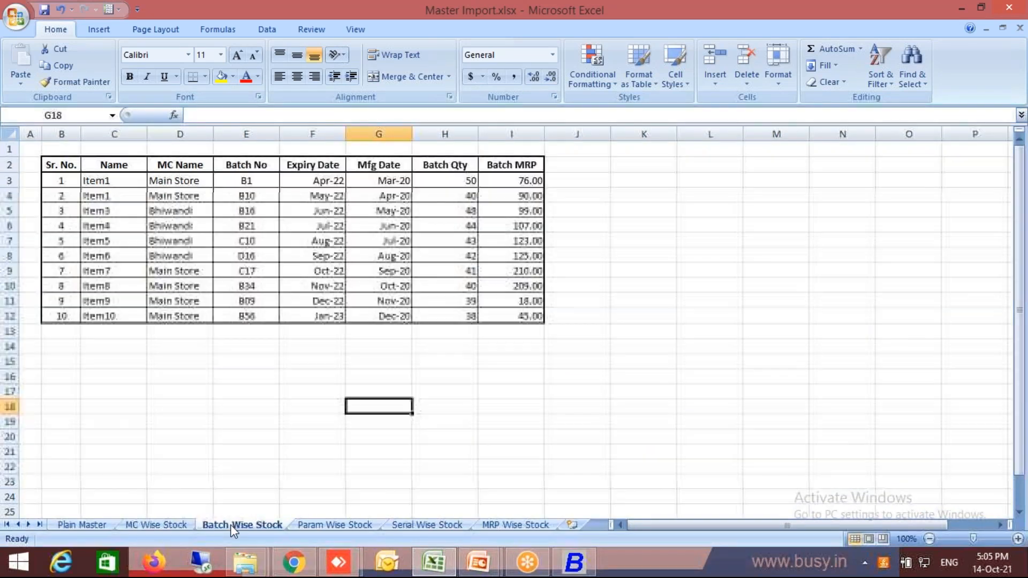
left_click(90, 529)
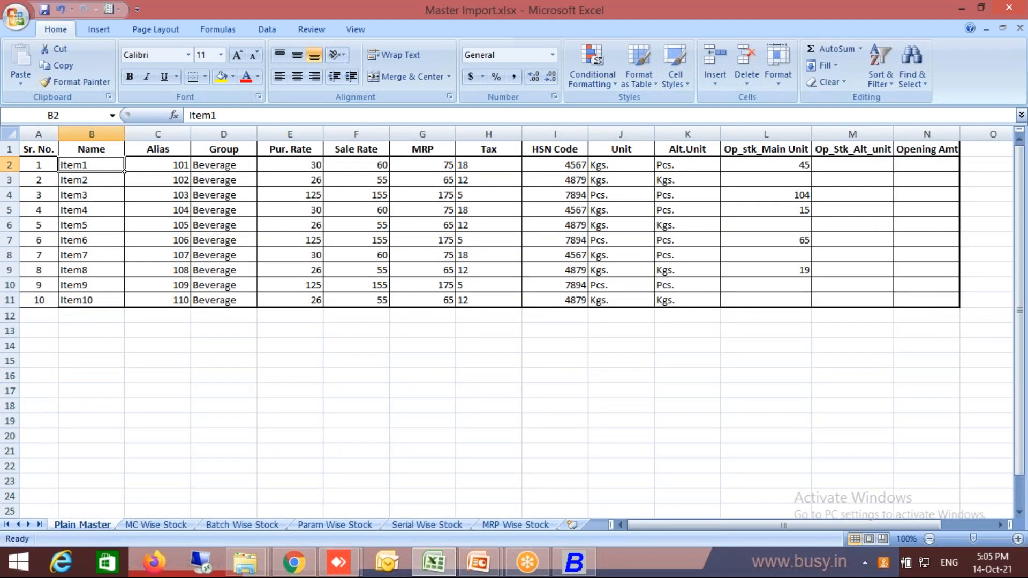
left_click(573, 565)
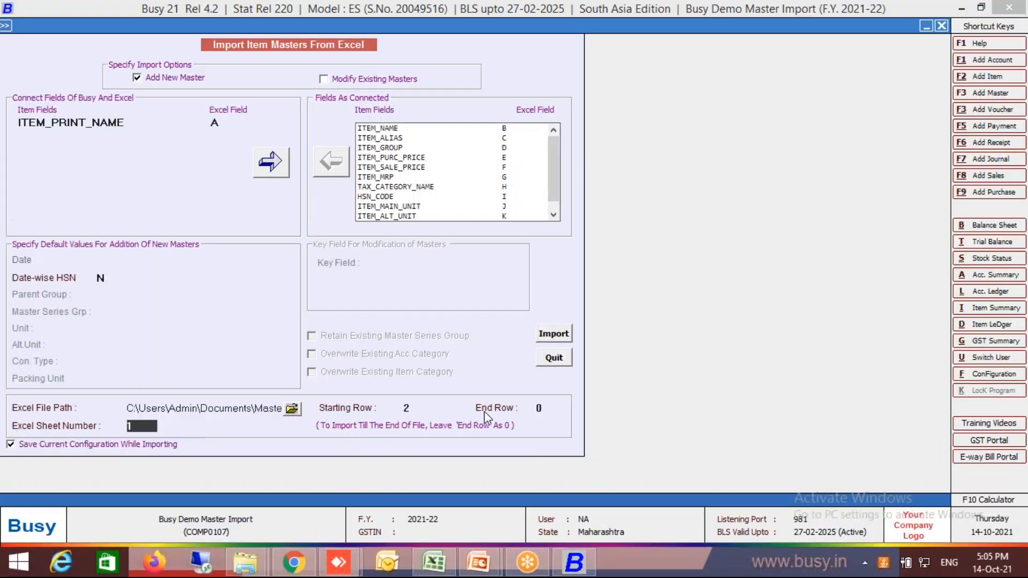
Run the item master import from the Excel file, confirm it, and close the import form.
left_click(552, 339)
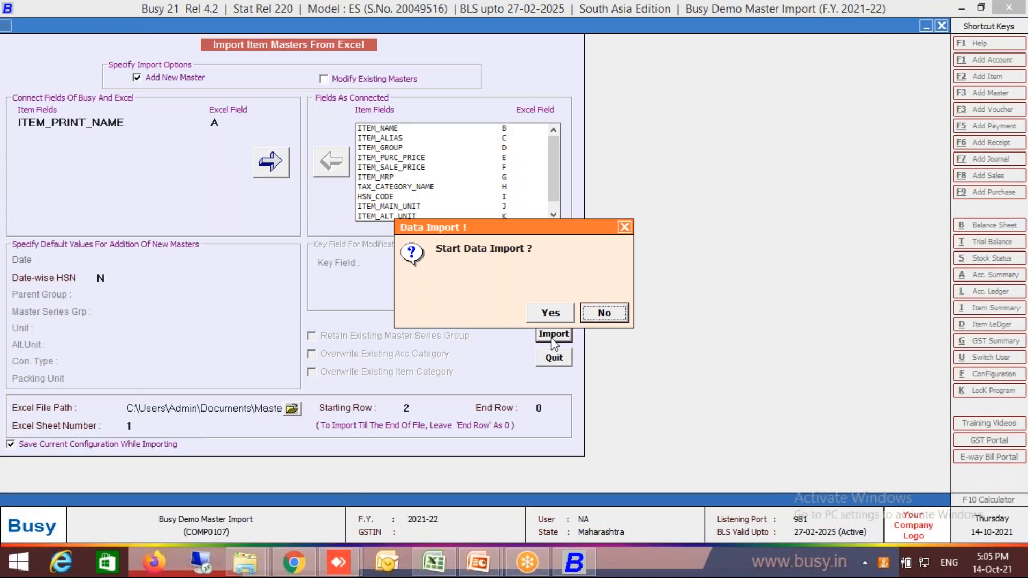
key("Left")
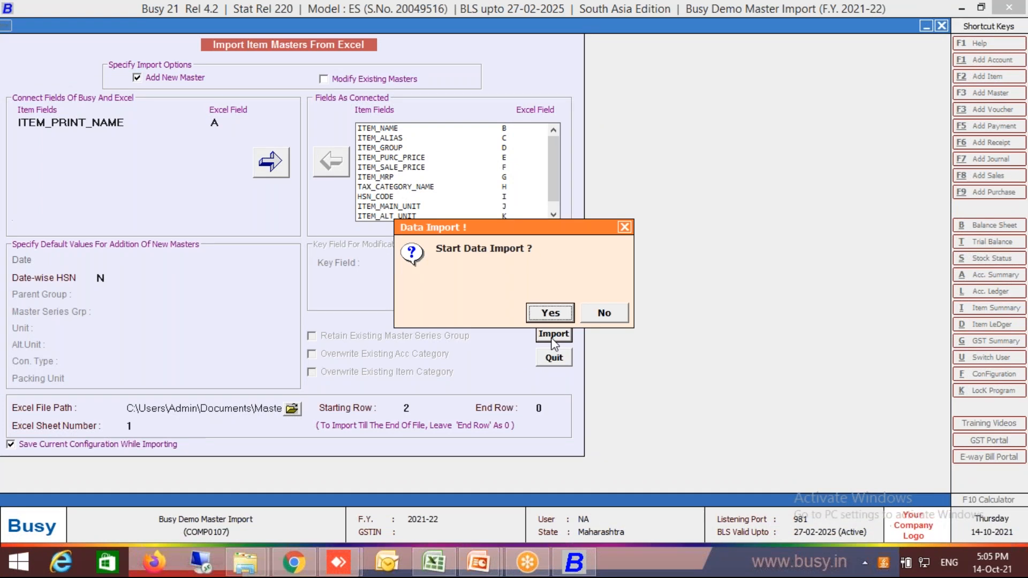
key("Return")
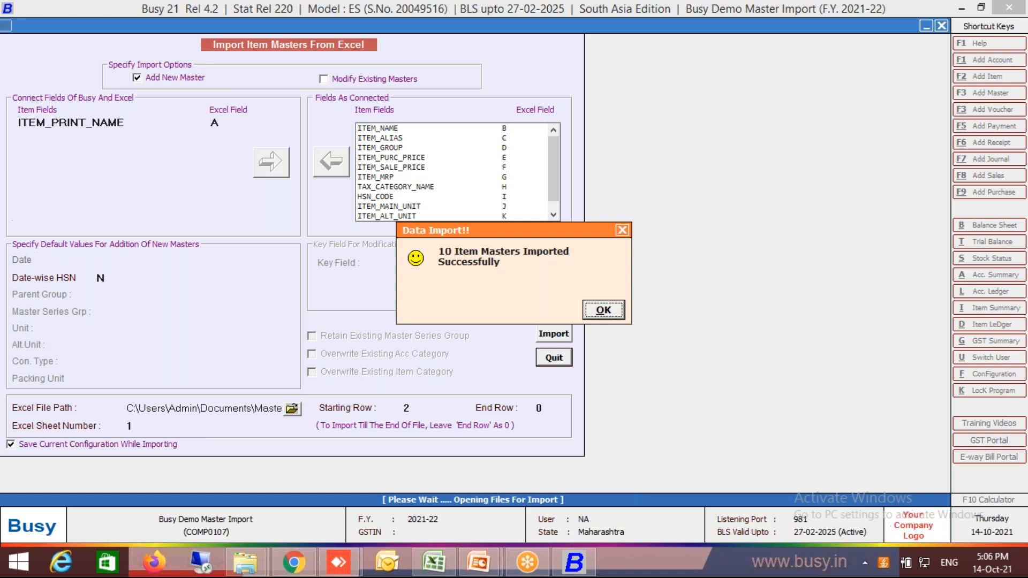
key("Return")
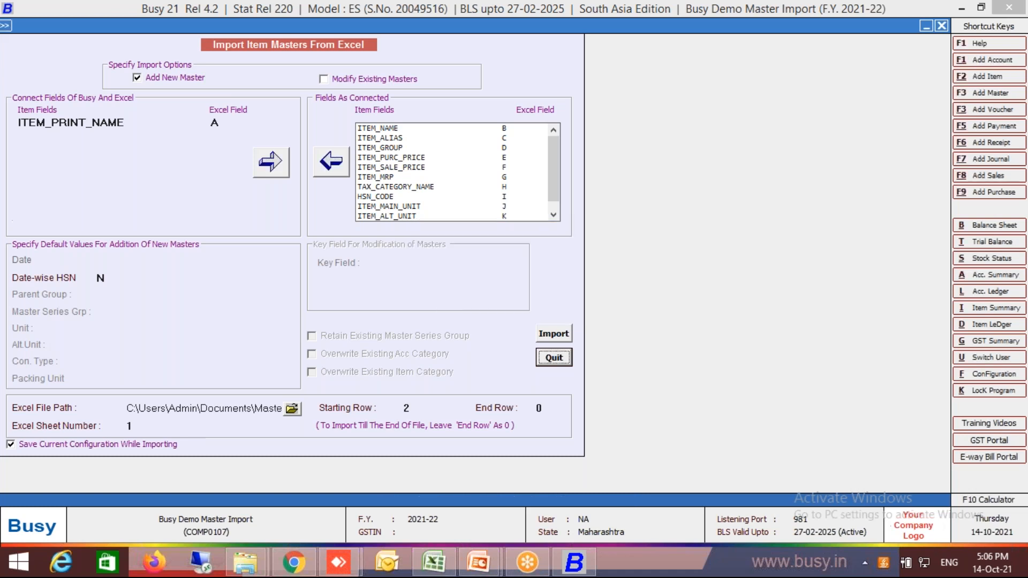
key("Escape")
Display the list of item masters with the default filter options to check the imported items.
key("Home")
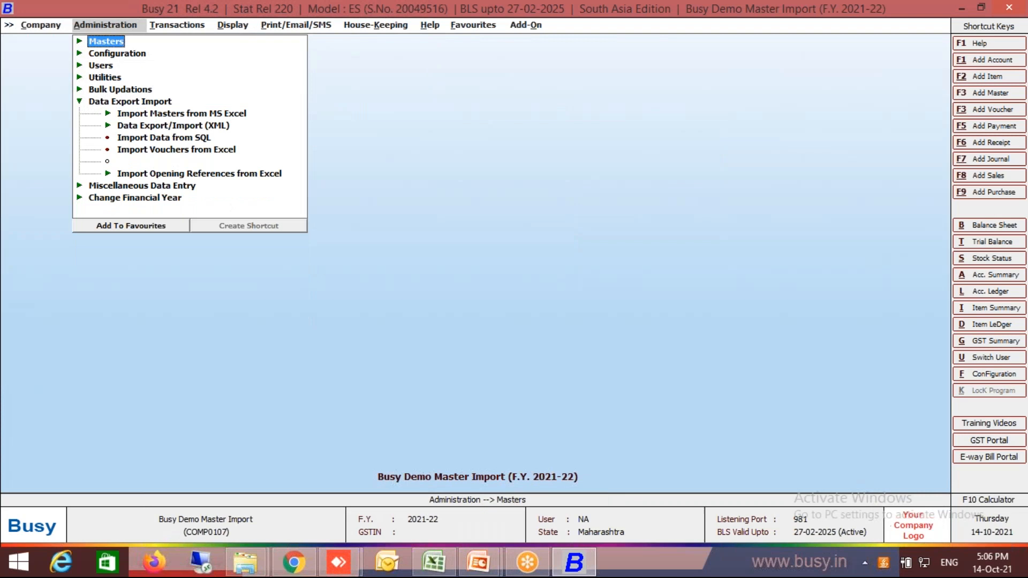
key("Return")
key("Down")
key("Down")
key("Down")
key("Down")
key("Return")
key("Down")
key("Down")
key("Return")
key("F2")
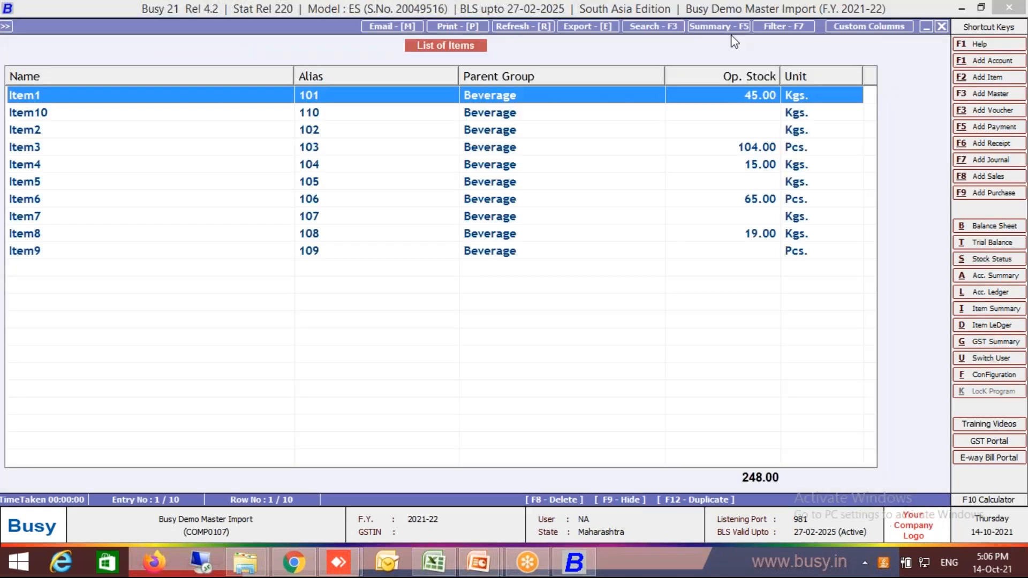
Review the imported details in Item7's master, and close the master and the item list.
left_click(732, 29)
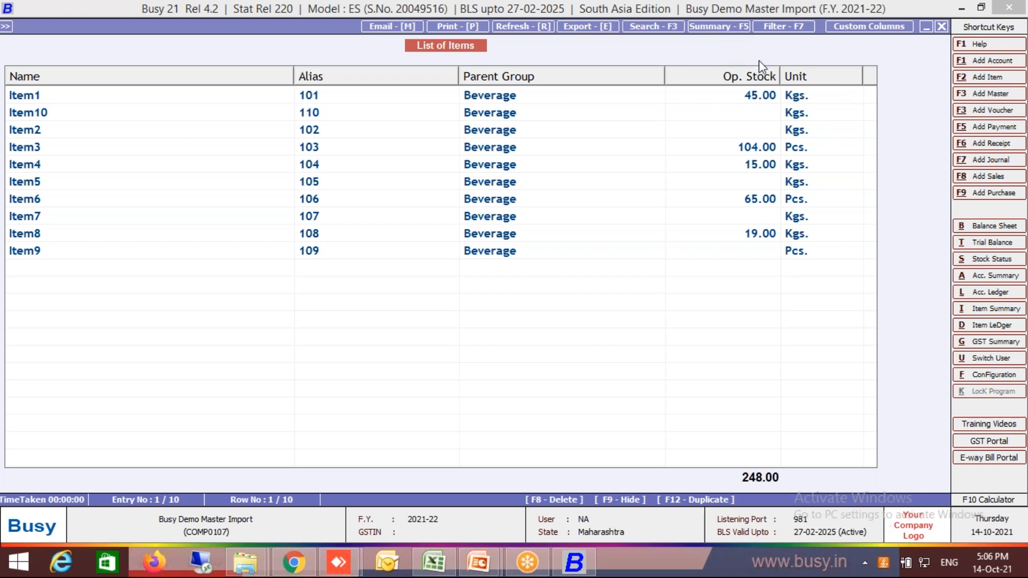
left_click(439, 217)
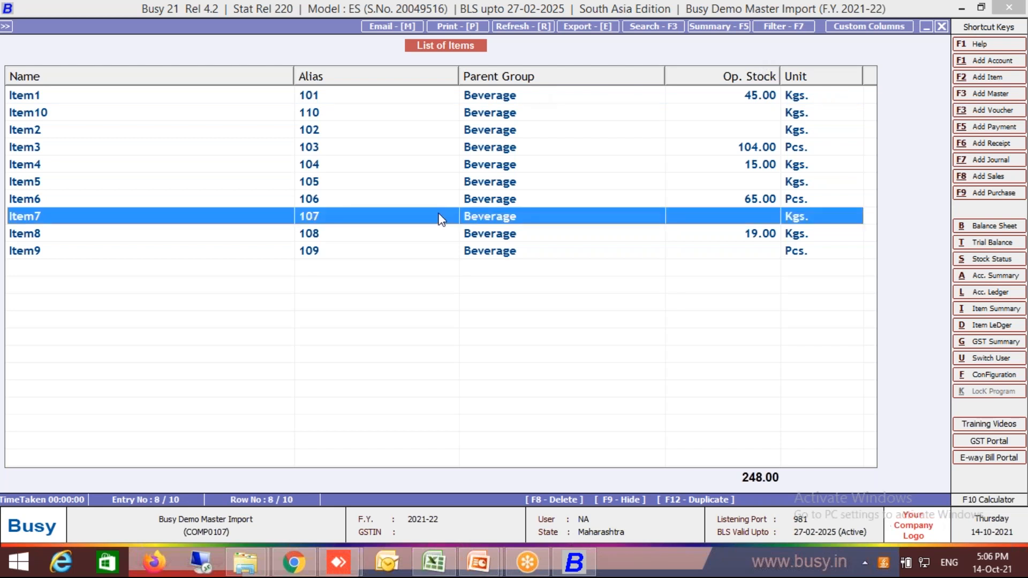
double_click(439, 218)
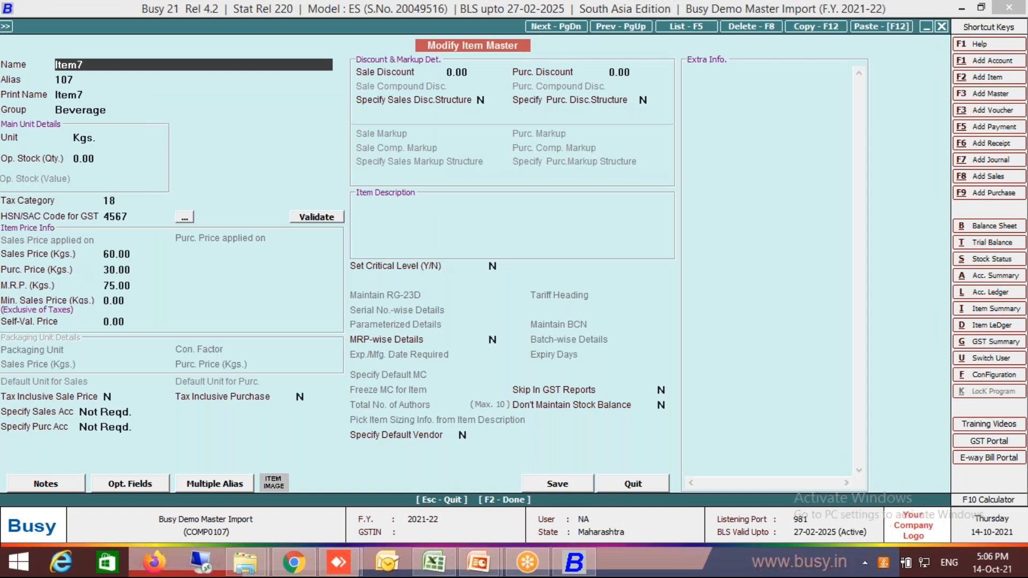
key("Escape")
key("Escape")
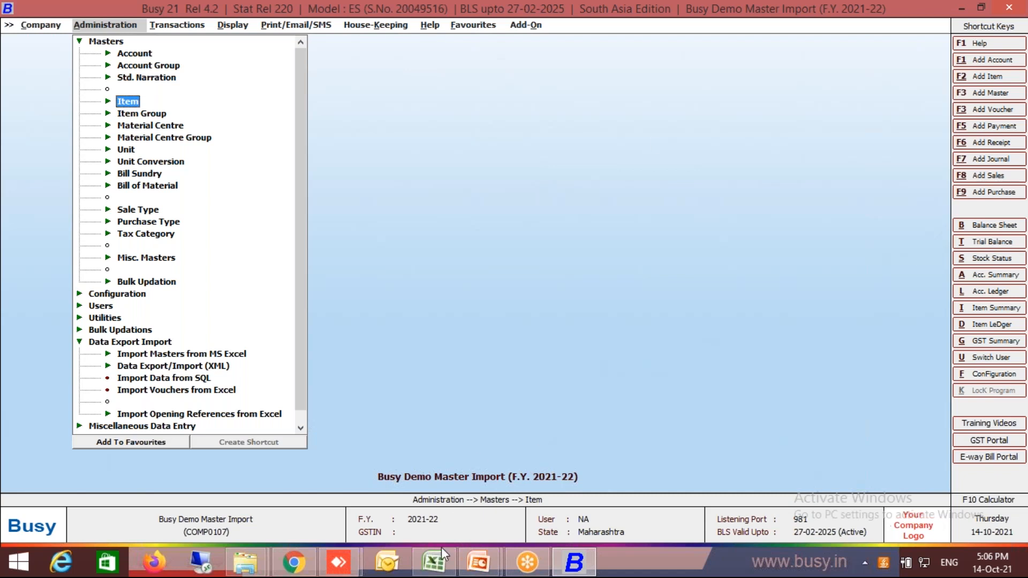
Switch to the Excel workbook and examine the item names in the MC Wise Stock sheet.
left_click(434, 562)
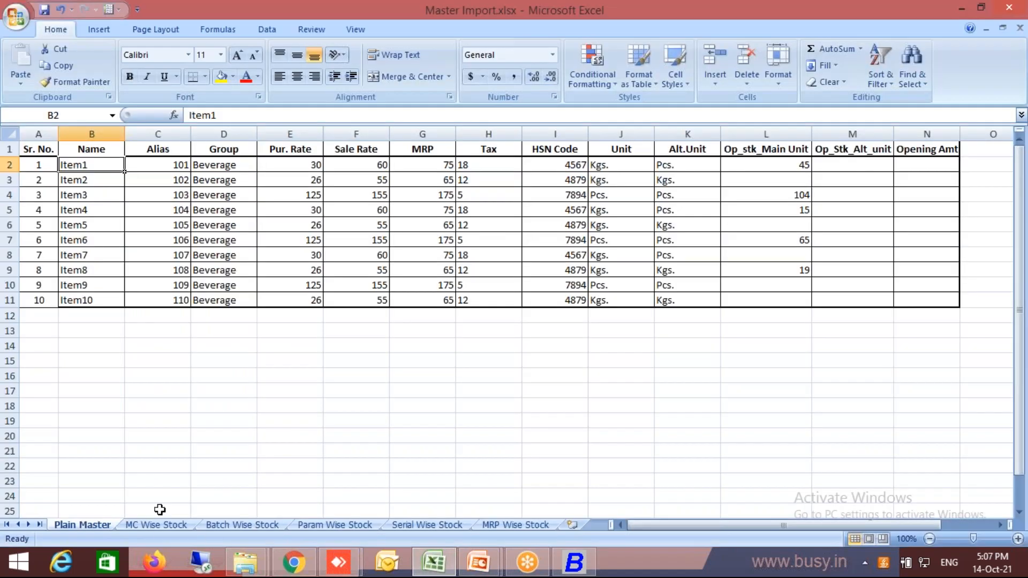
left_click(157, 526)
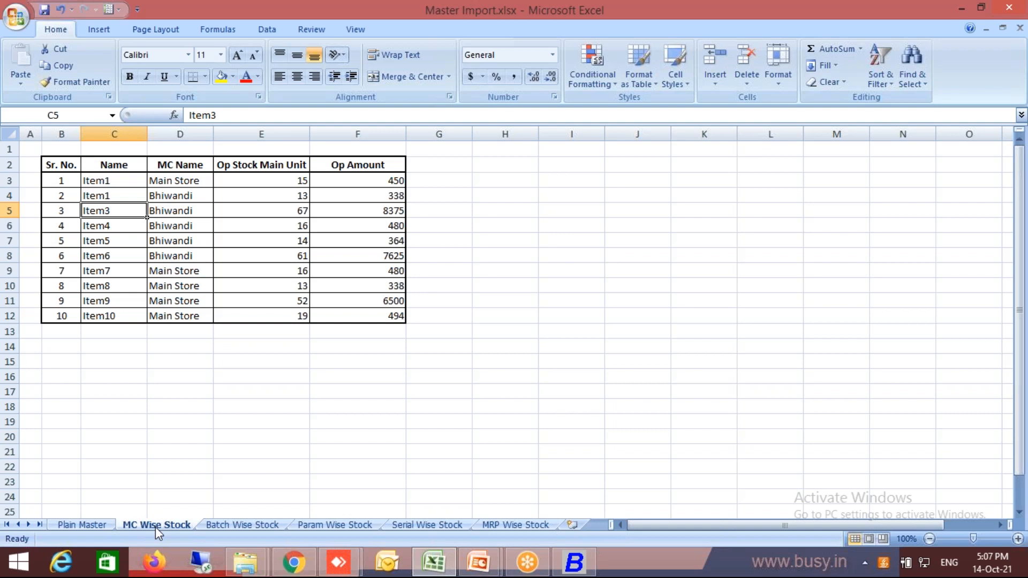
key("Down")
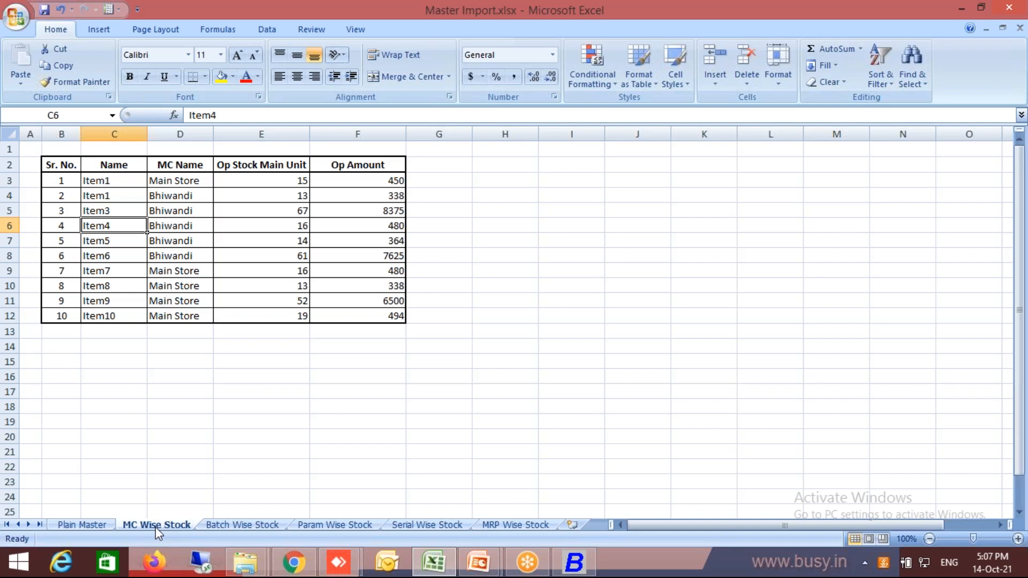
type("Ite")
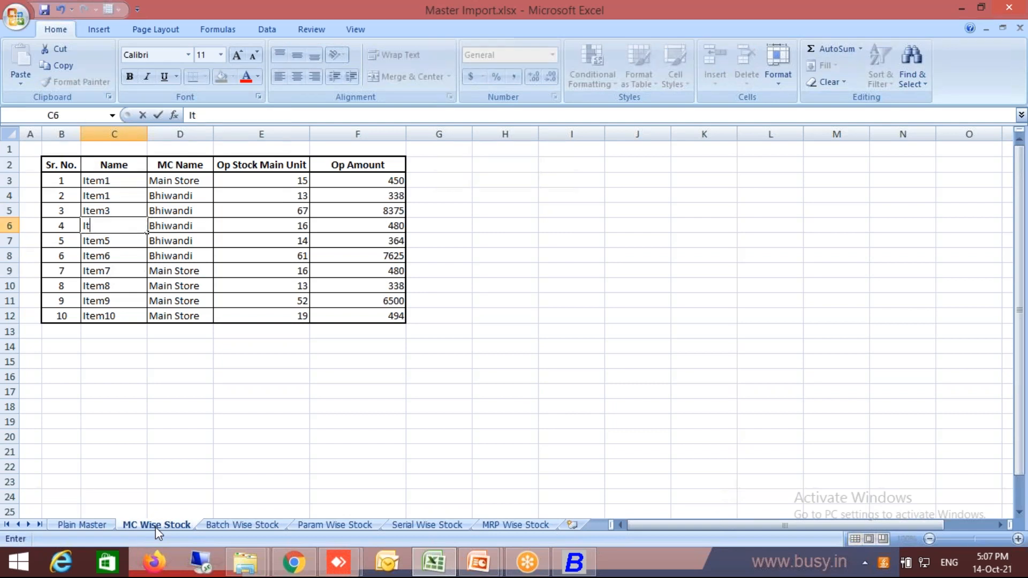
key("Escape")
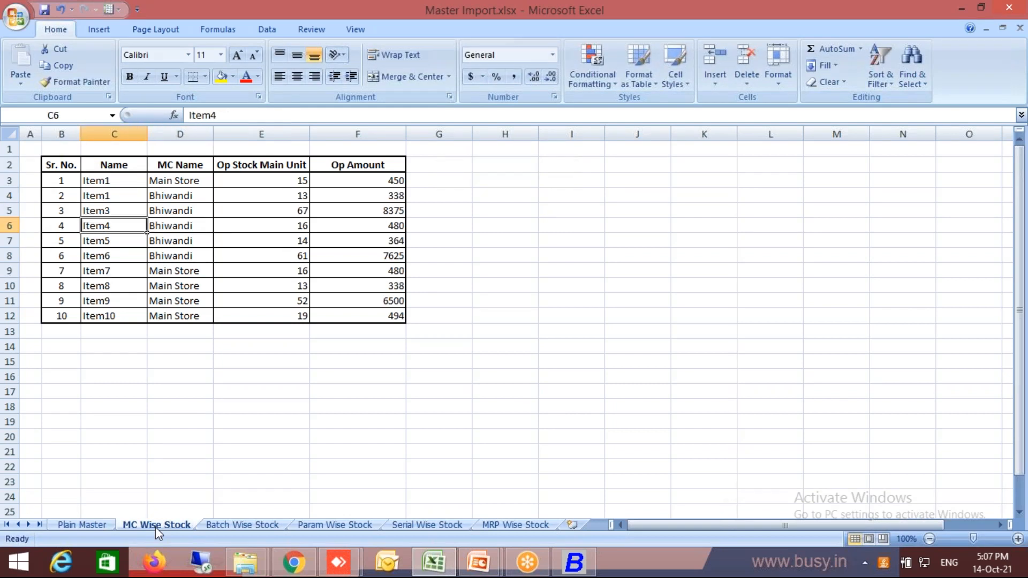
Change the item name in cell C9 of the MC Wise Stock sheet to Item6.
key("Right")
key("Down")
key("Down")
key("Down")
key("Down")
key("Up")
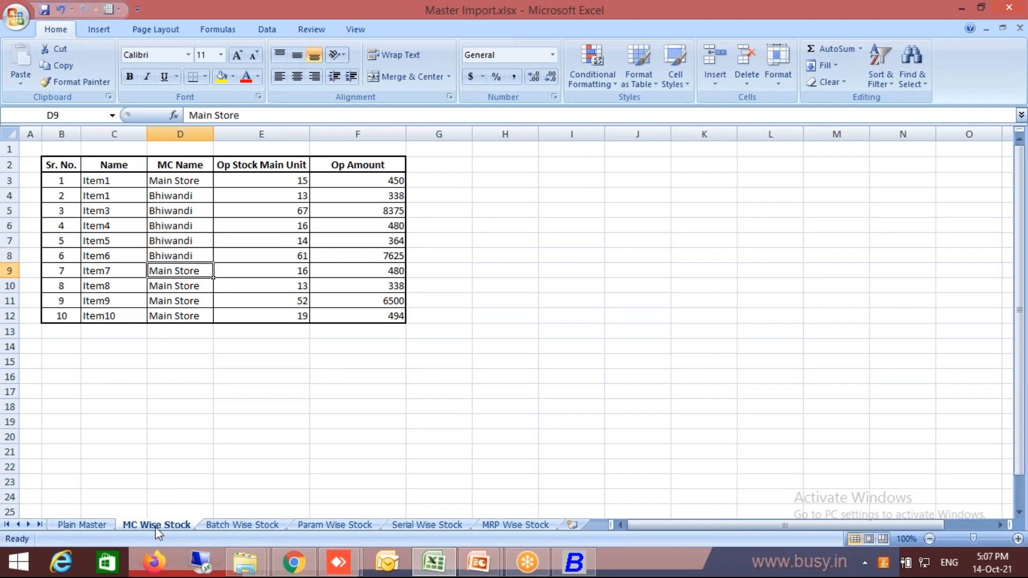
key("Left")
key("Up")
key("Down")
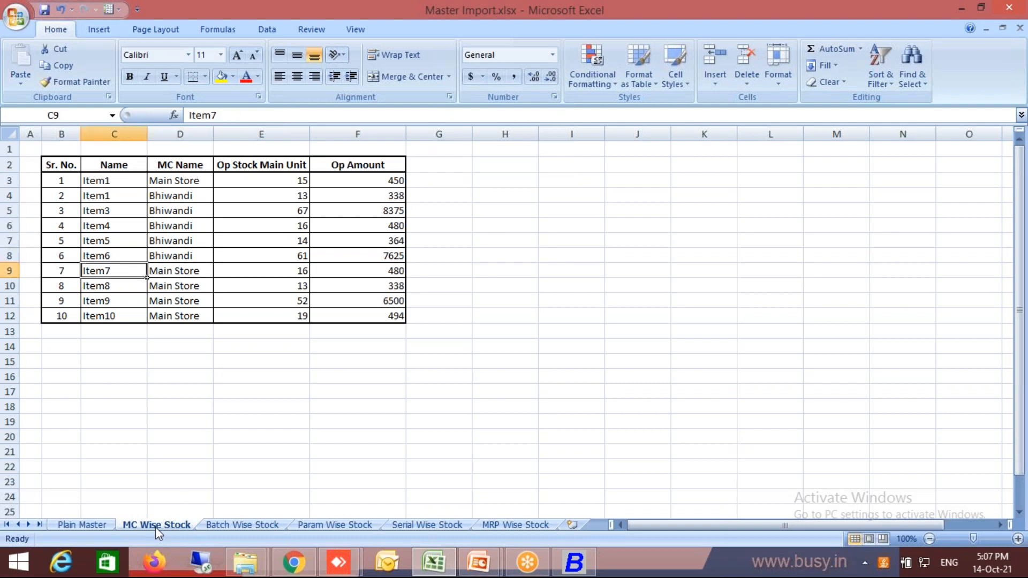
type("Item6")
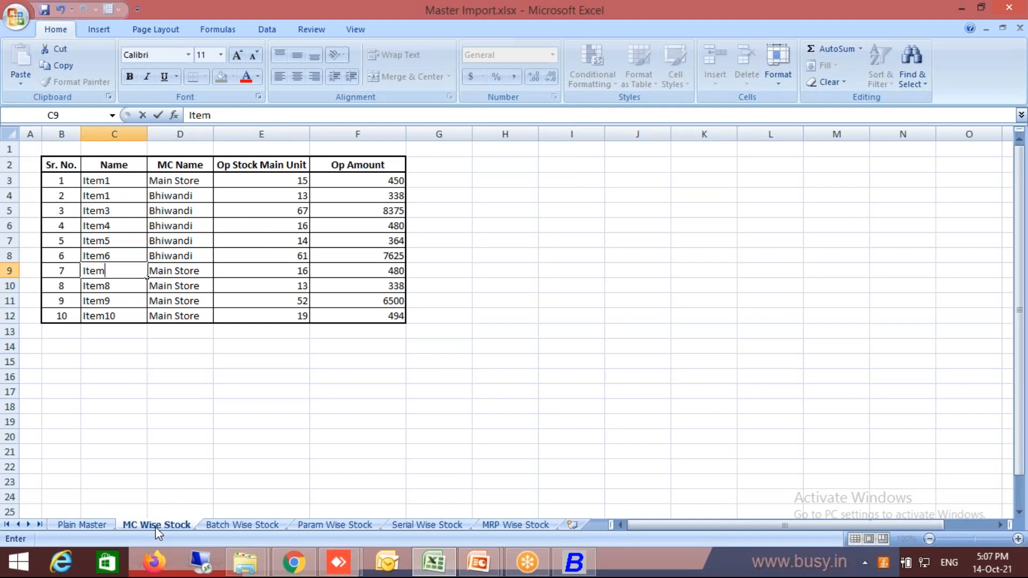
key("Up")
Select cells C8:E9 to compare the material centres and opening stock of the two Item6 rows.
key("shift+Right")
key("shift+Right")
key("shift+Right")
key("shift+Left")
key("shift+Down")
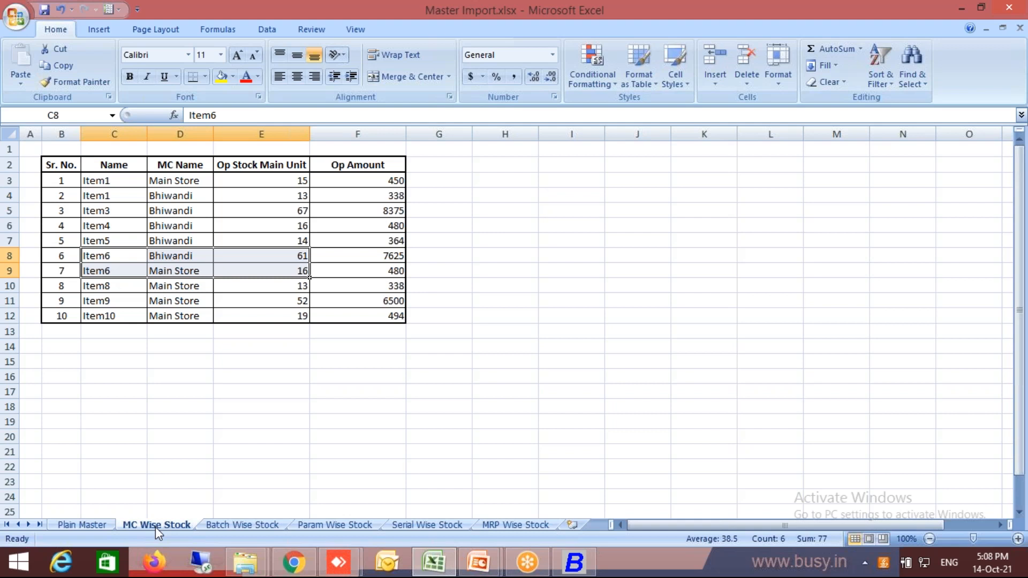
Switch to Busy and display the list of item masters without a tax category filter.
key("alt+Tab")
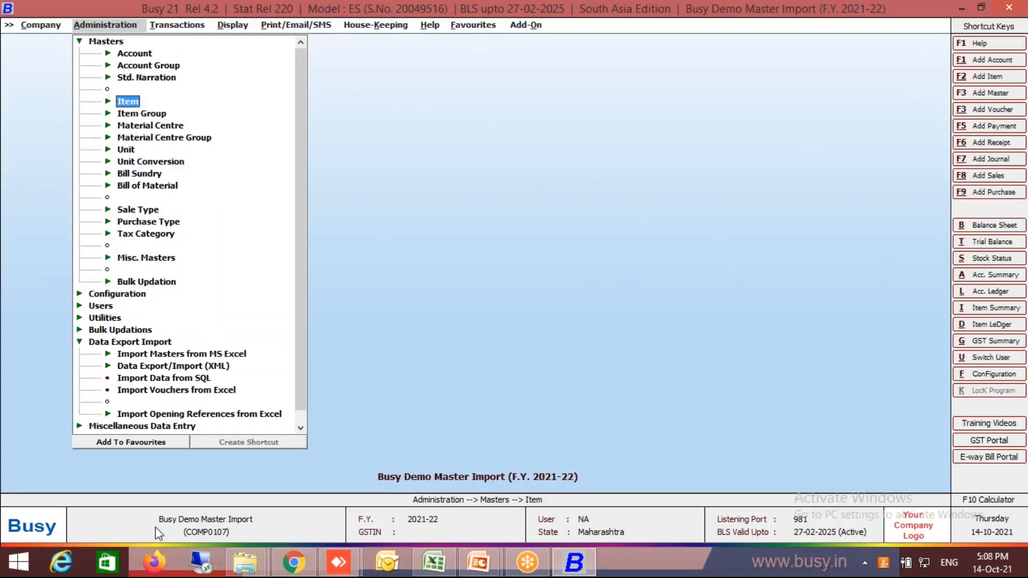
key("Escape")
key("Escape")
key("Return")
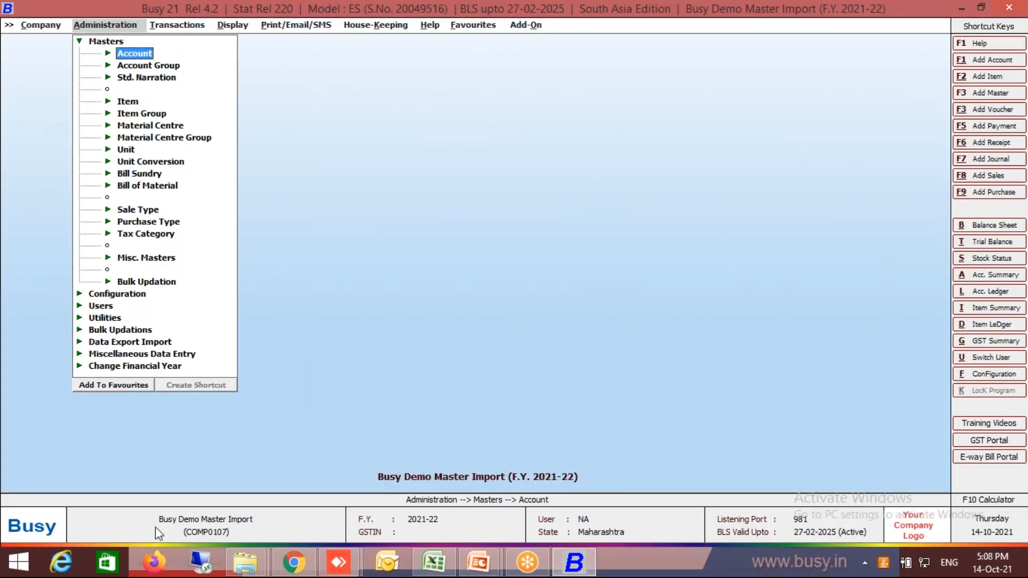
key("Down")
key("Down")
key("Down")
key("Return")
key("Down")
key("Down")
key("Return")
key("Return")
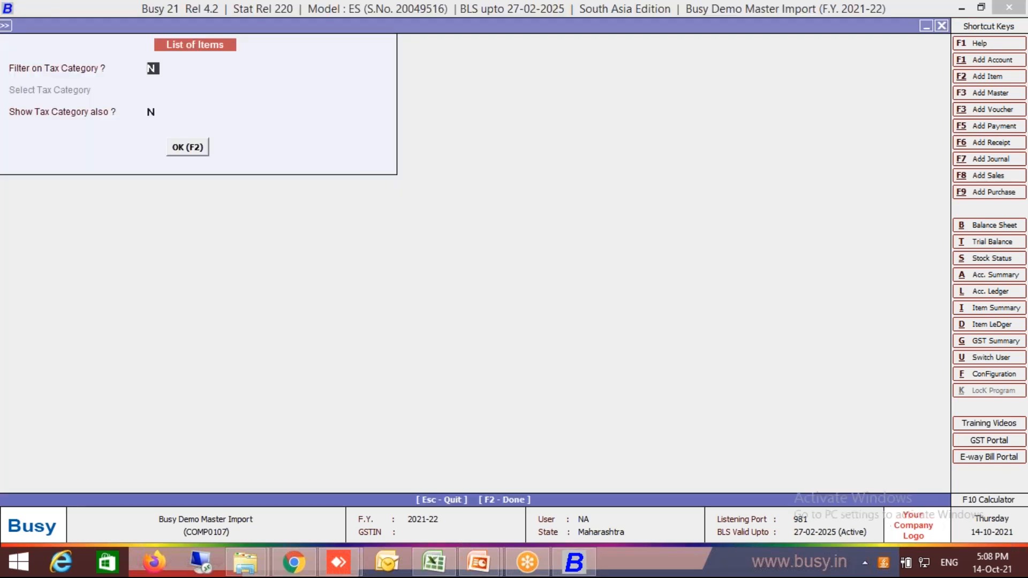
key("F2")
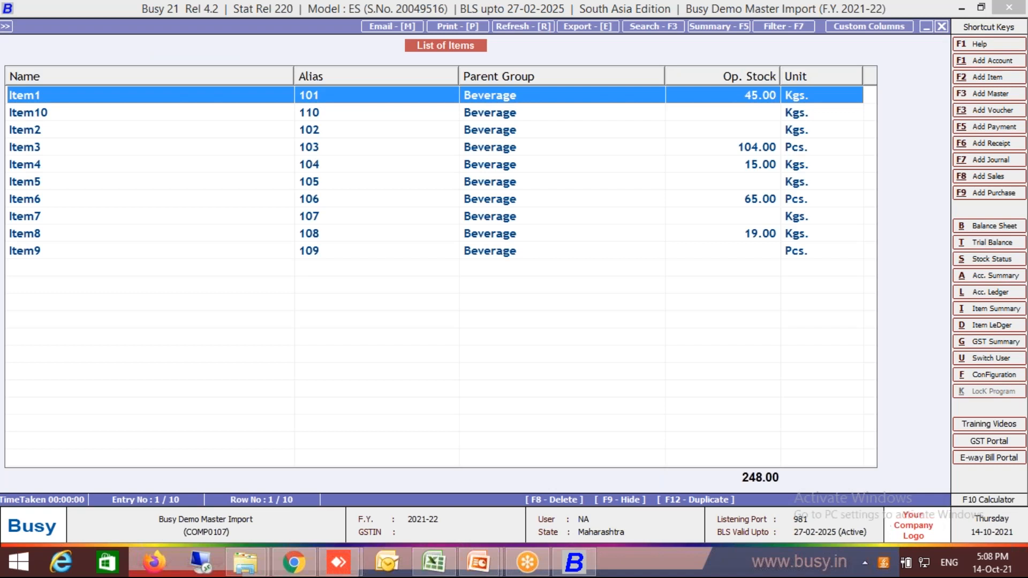
Set Item1's opening stock quantity to 0 in its item master and save it.
key("Return")
key("Return")
key("Return")
key("Return")
key("Return")
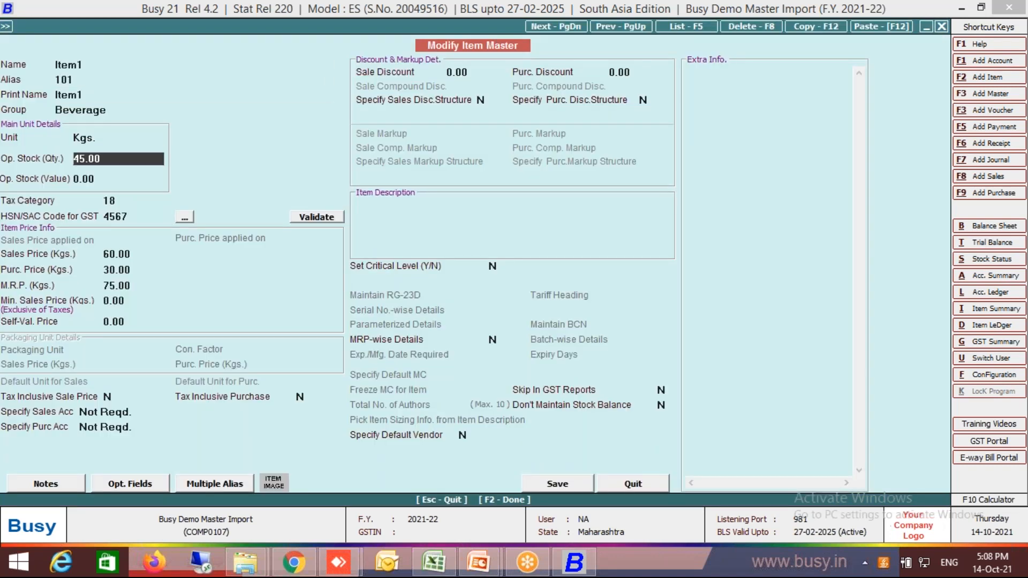
key("Return")
key("Return")
key("F2")
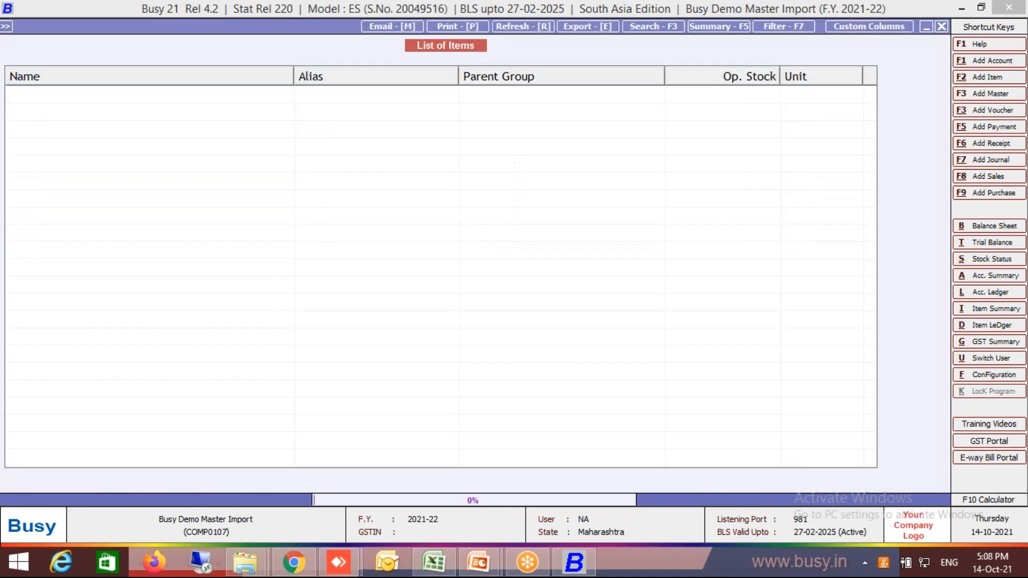
Set Item4's opening stock quantity to 0 in its item master and save it.
key("Down")
key("Down")
key("Down")
key("Down")
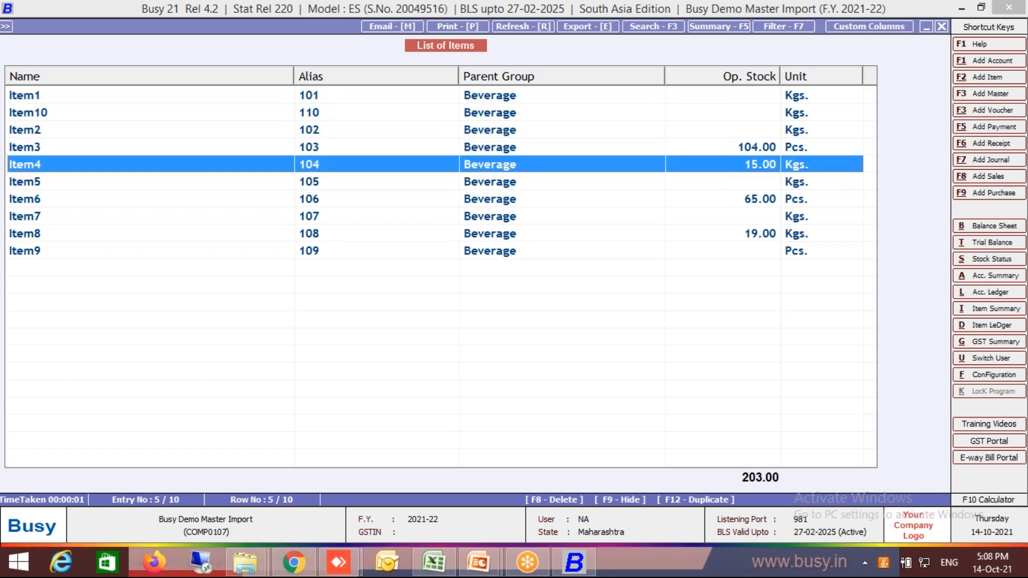
key("Return")
key("Return")
key("Return")
key("Return")
key("Return")
type("0")
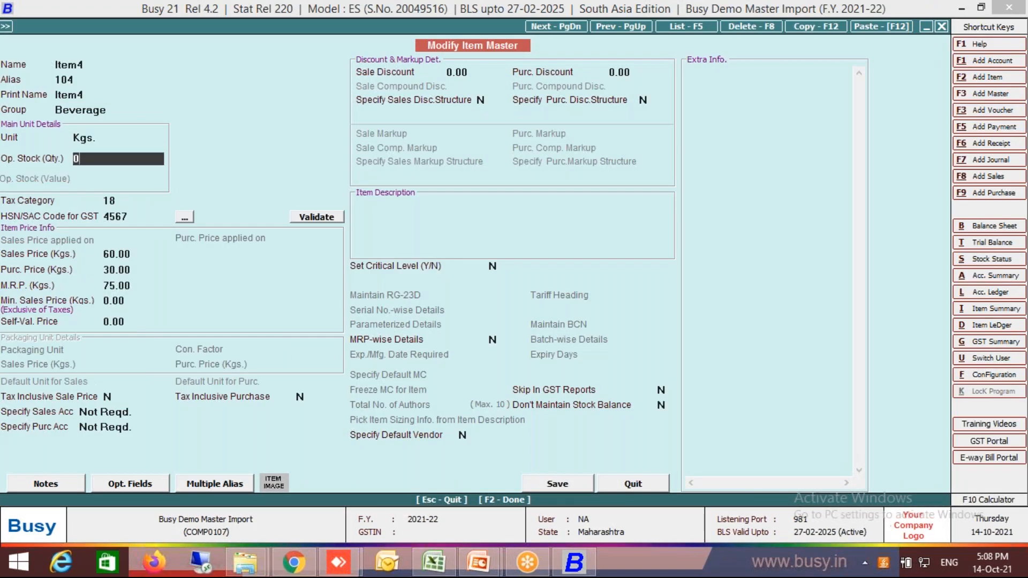
key("Return")
key("F2")
Set Item3's opening stock quantity to 0 in its item master and save it.
key("Up")
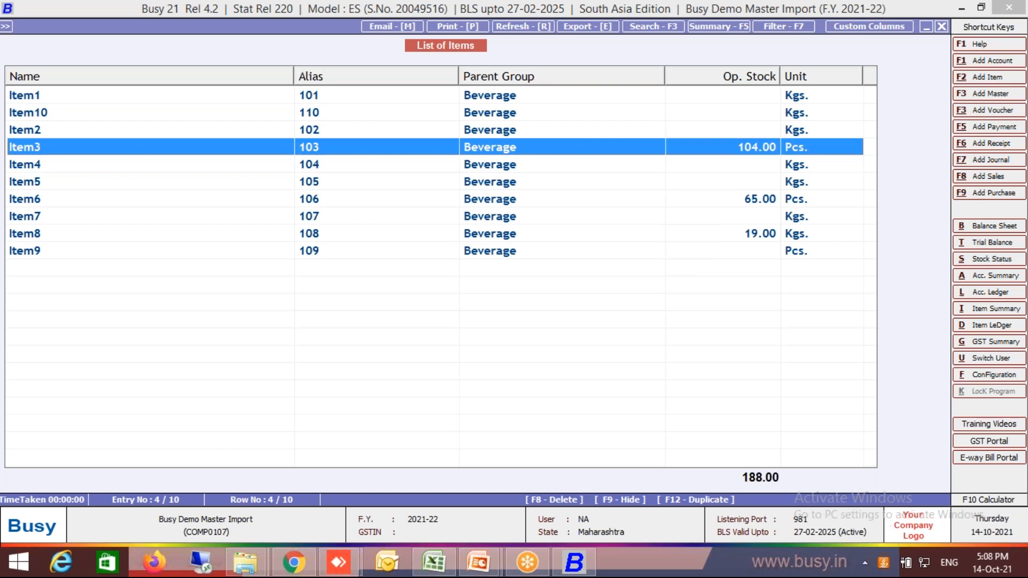
key("Return")
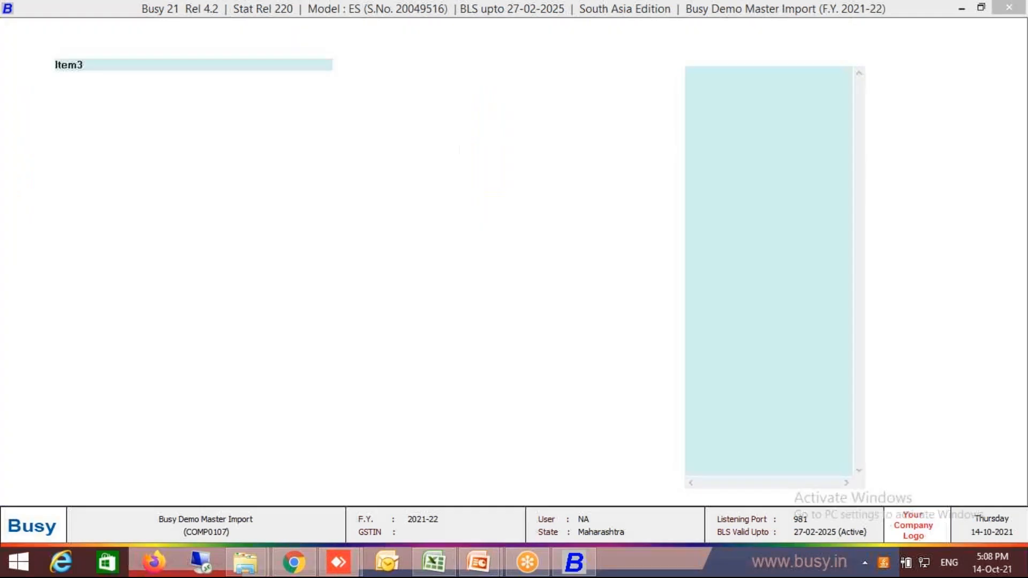
key("Return")
key("Return")
key("Return")
key("Return")
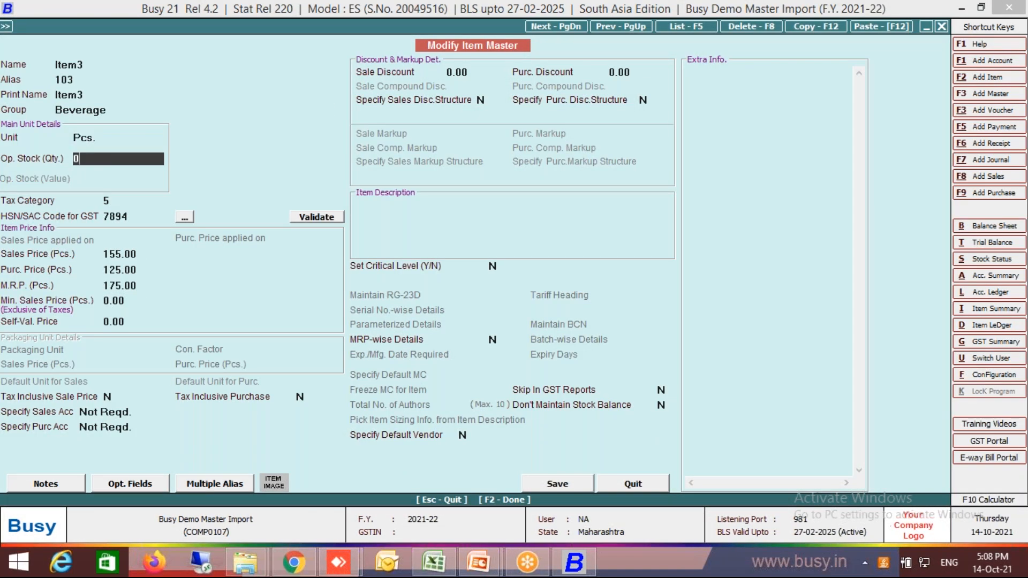
key("Return")
key("F2")
key("Return")
key("Down")
key("Down")
key("Down")
key("Return")
key("Escape")
key("Up")
key("Up")
key("Return")
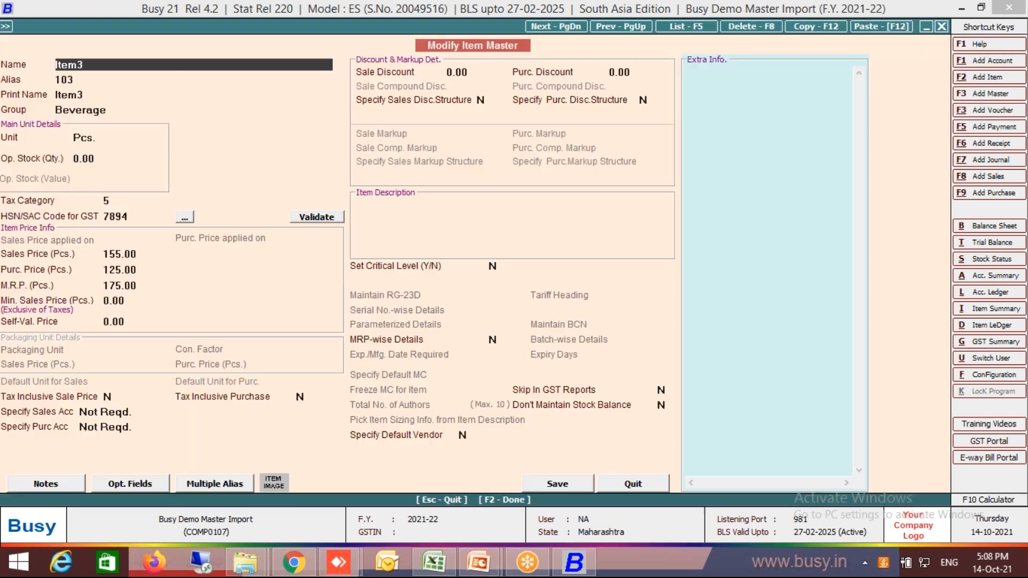
key("Escape")
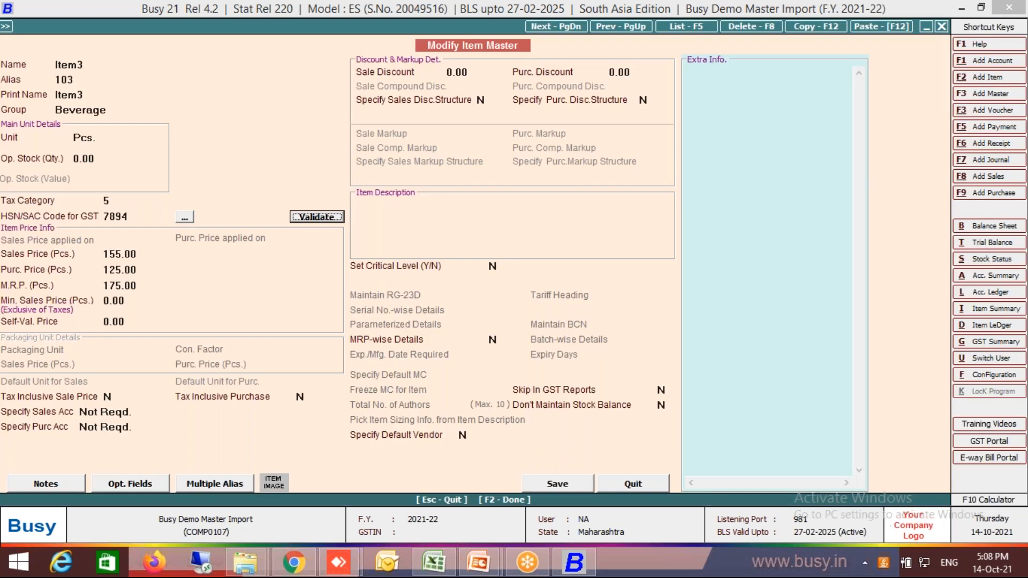
key("Escape")
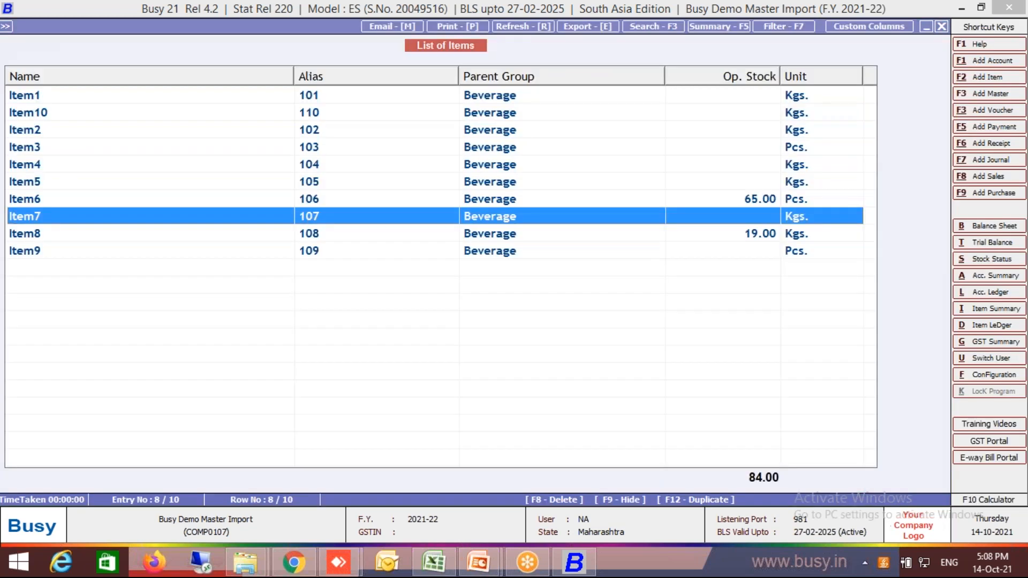
Set Item6's opening stock quantity to 0 in its item master and save it.
key("Up")
key("Return")
key("Return")
key("Return")
key("Return")
key("Return")
key("Return")
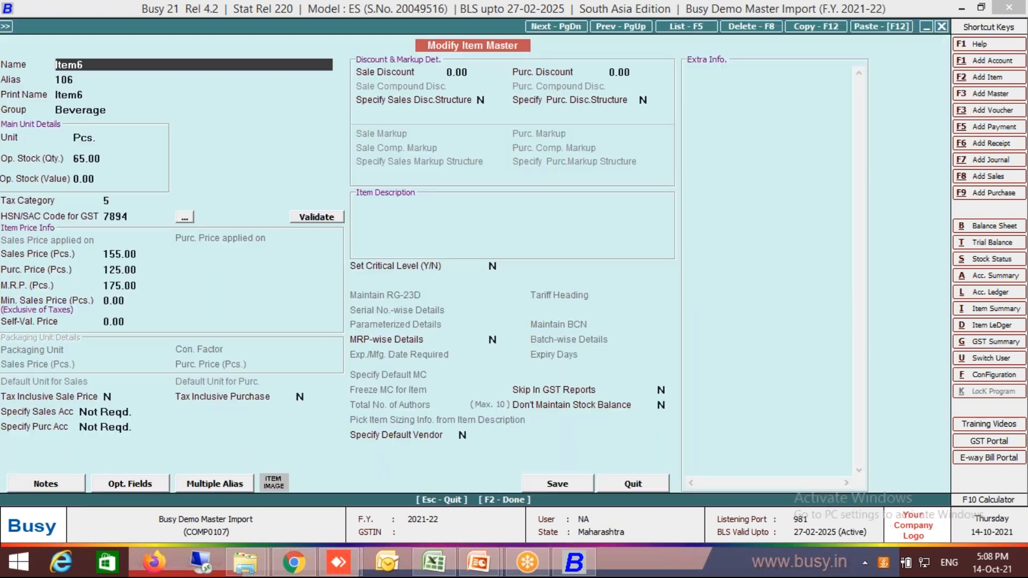
type("0")
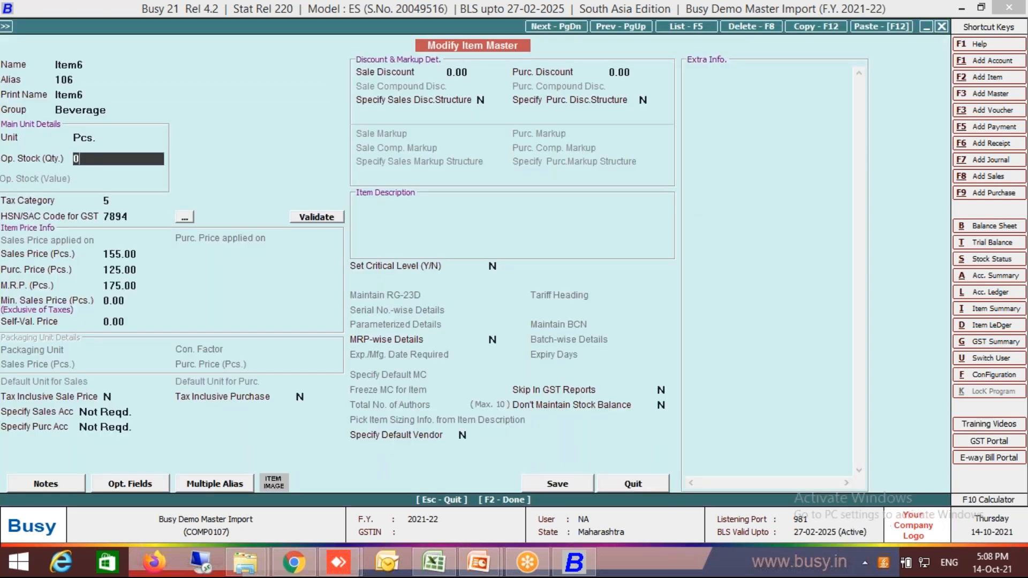
key("Return")
key("F2")
key("Return")
Set Item8's opening stock quantity to 0, save its item master and leave the item list.
key("Down")
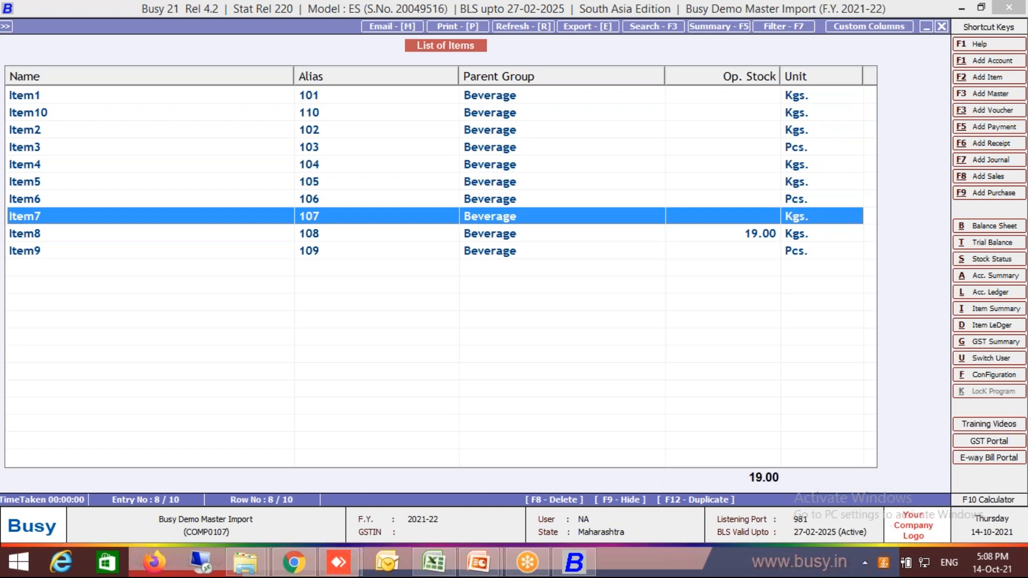
key("Down")
key("Return")
key("Return")
key("Return")
key("Return")
key("Return")
key("Return")
key("Return")
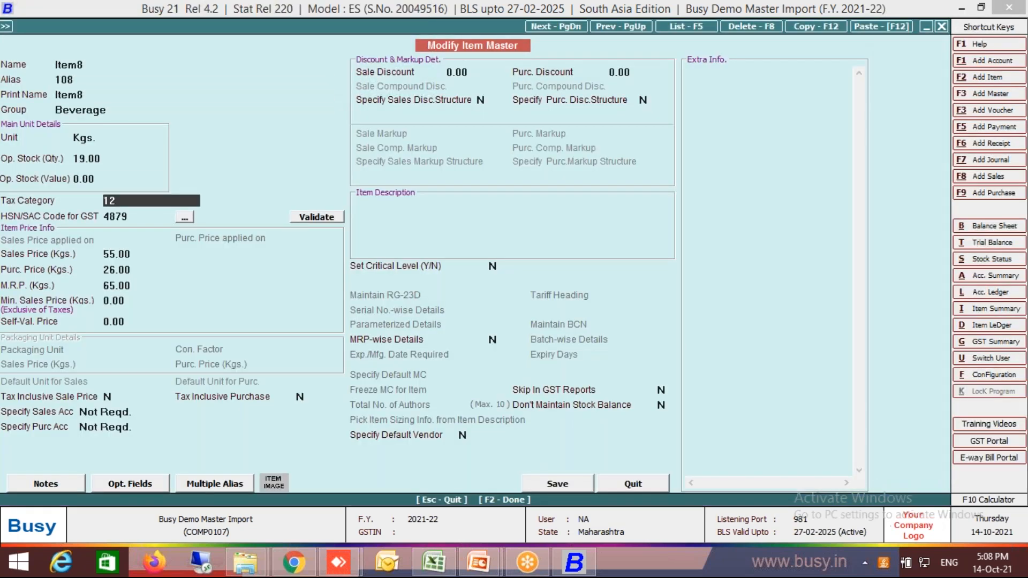
key("Up")
key("Up")
type("0")
key("Return")
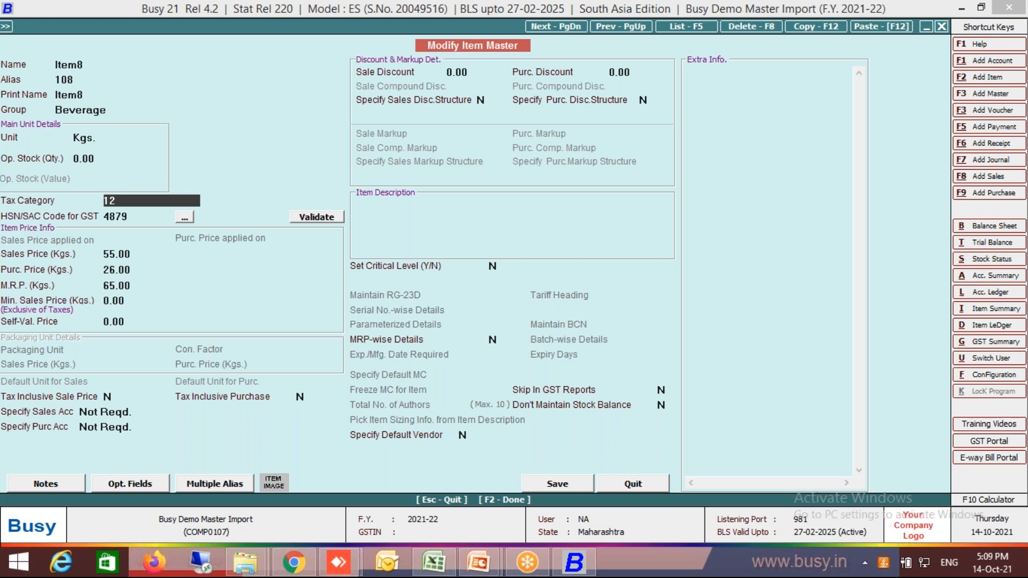
key("F2")
key("Escape")
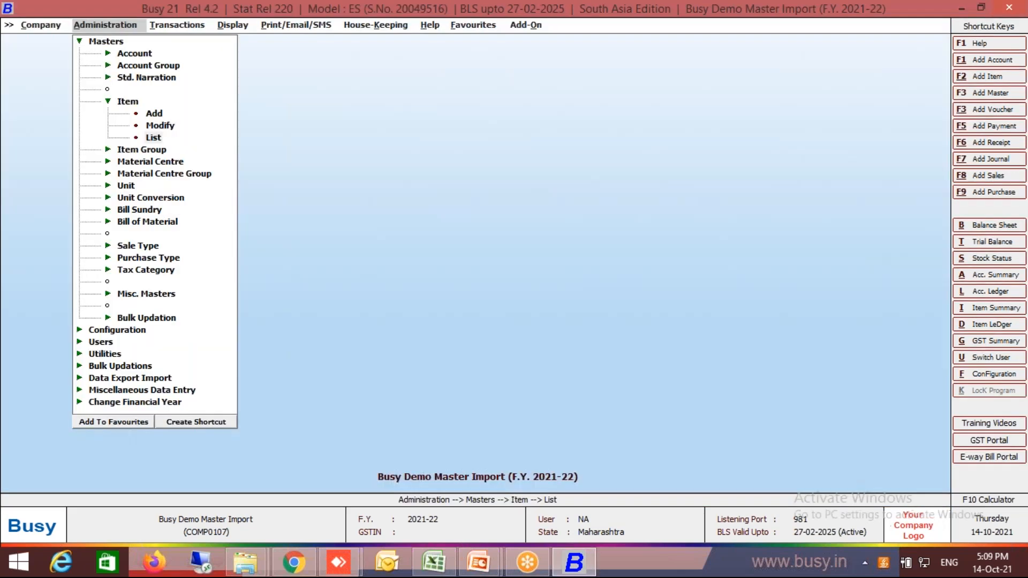
Locate the MC-wise stock details import among the options for importing opening references from Excel.
key("Escape")
key("Escape")
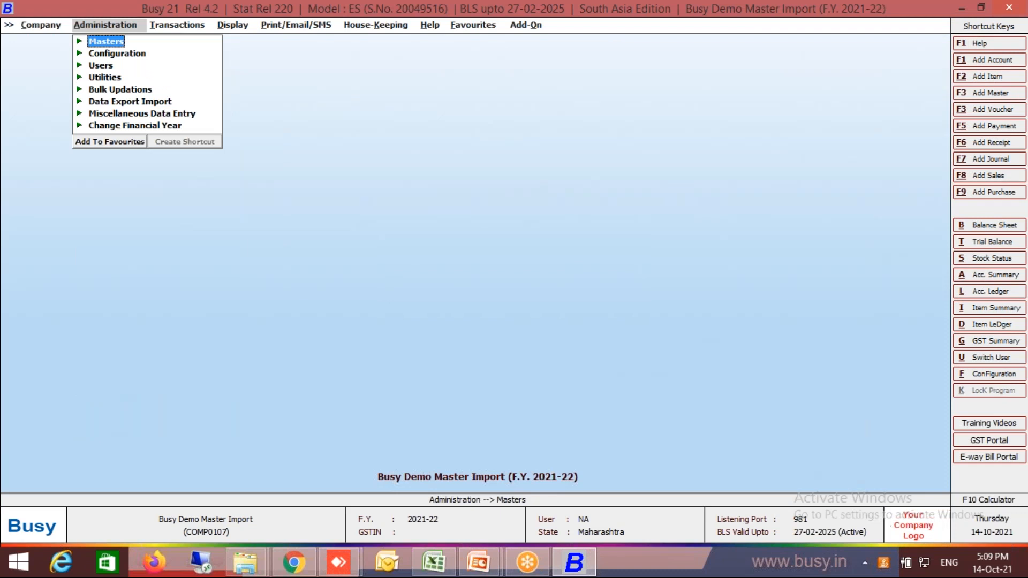
key("Down")
key("Down")
key("Down")
key("Down")
key("Down")
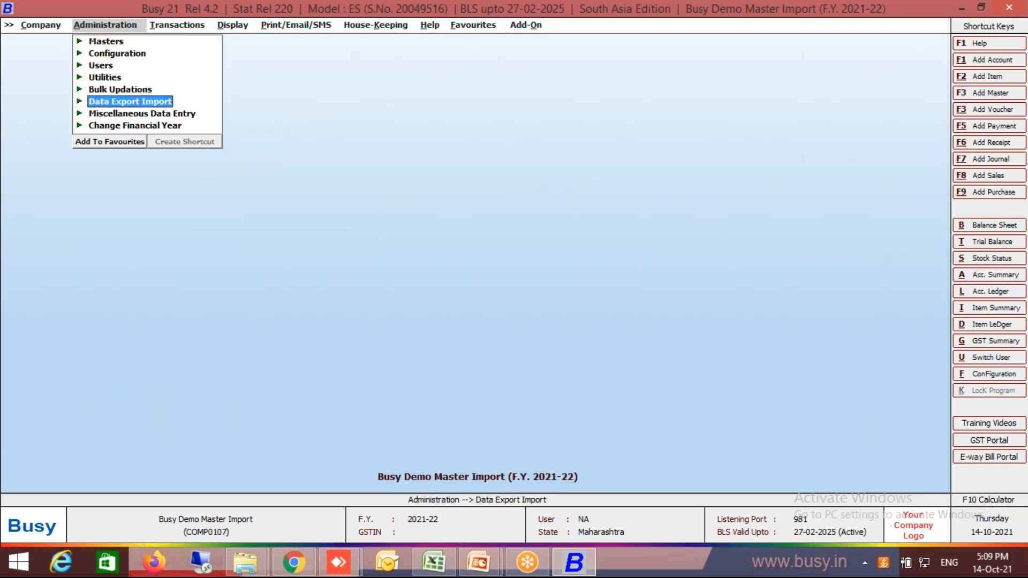
key("Down")
key("Up")
key("Return")
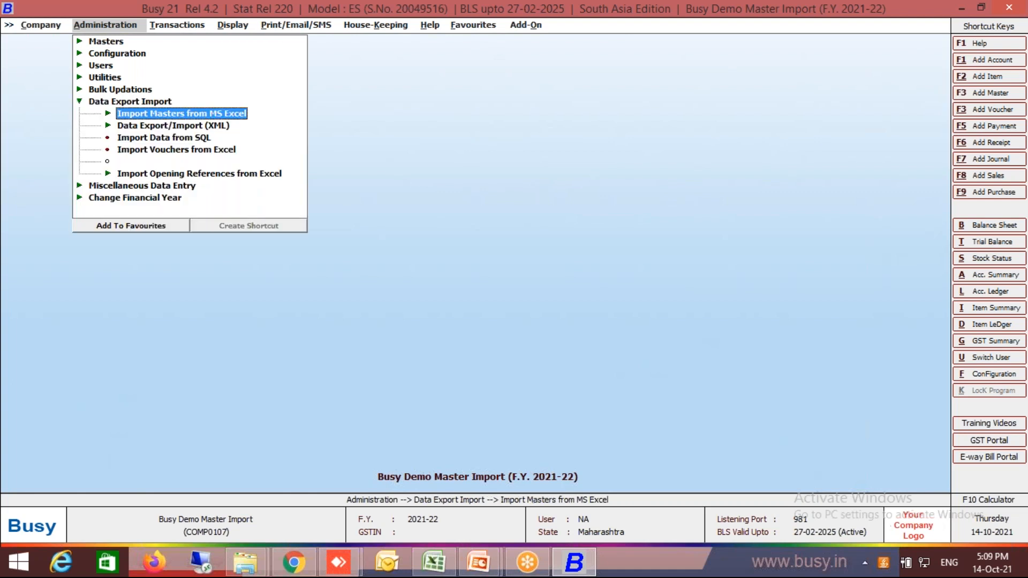
key("Down")
key("Down")
key("Down")
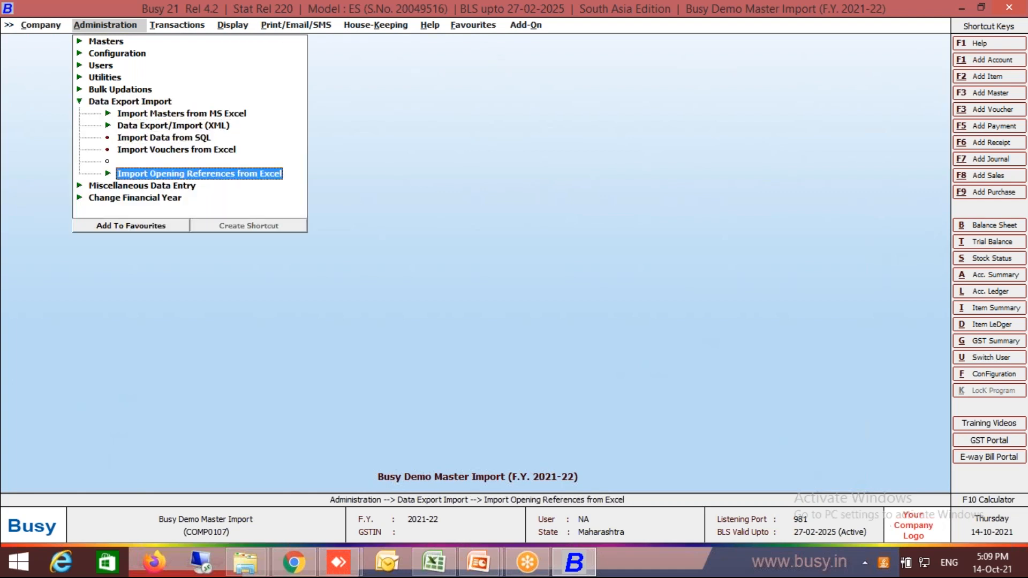
key("Return")
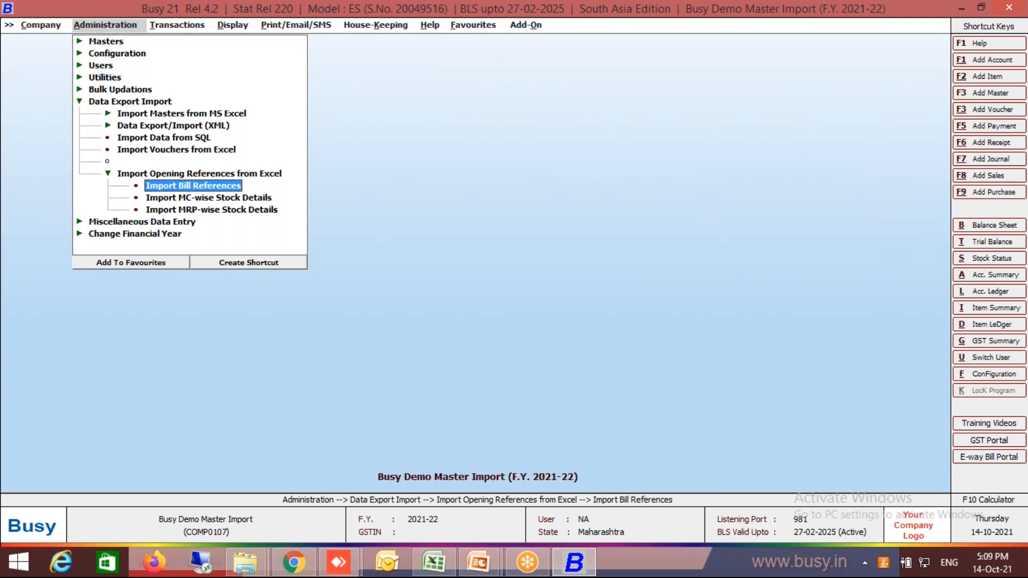
key("Down")
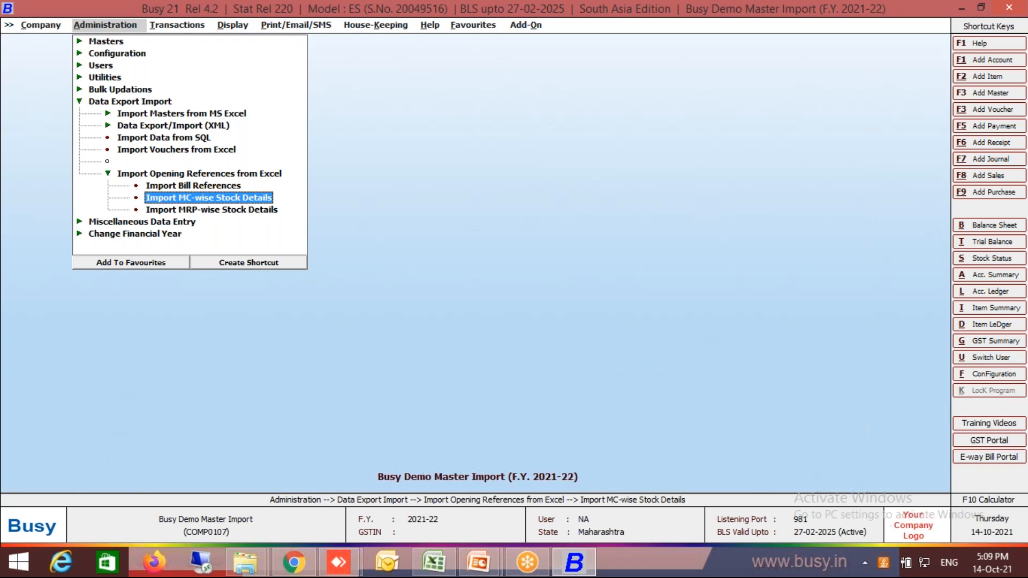
Check the Enable Multi-Godown Inventory option in the company's Inventory features, leaving the configuration unchanged.
key("Up")
key("Up")
key("Up")
key("Up")
key("Up")
key("Up")
key("Up")
key("Up")
key("Up")
key("Up")
key("Up")
key("Up")
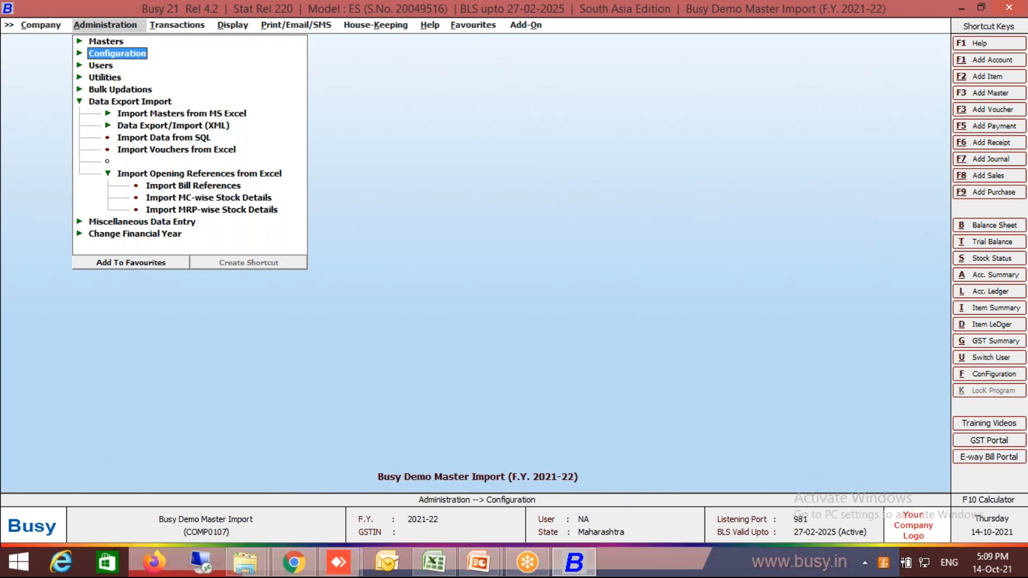
key("Return")
key("Return")
key("Down")
key("Return")
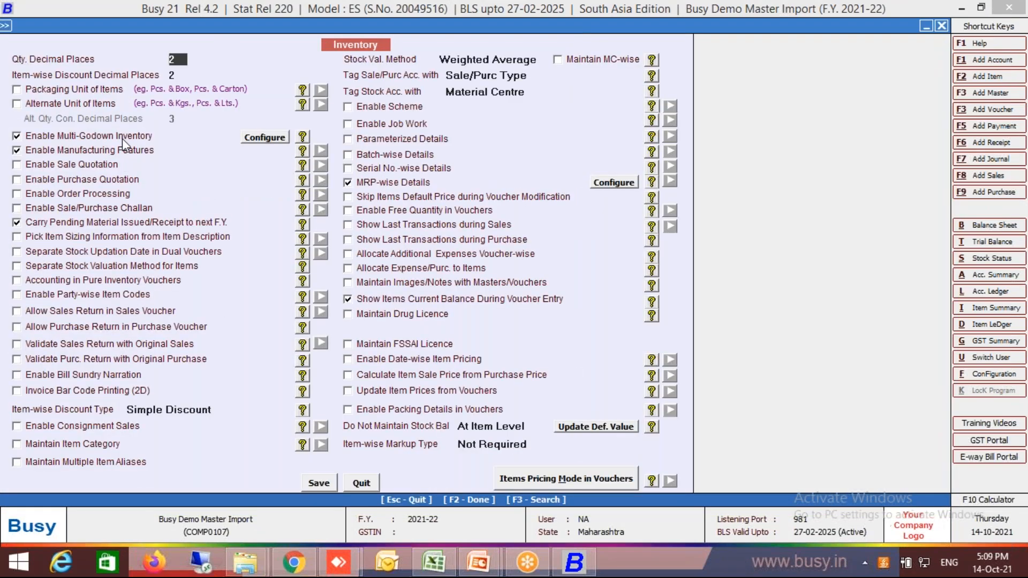
key("Escape")
key("Escape")
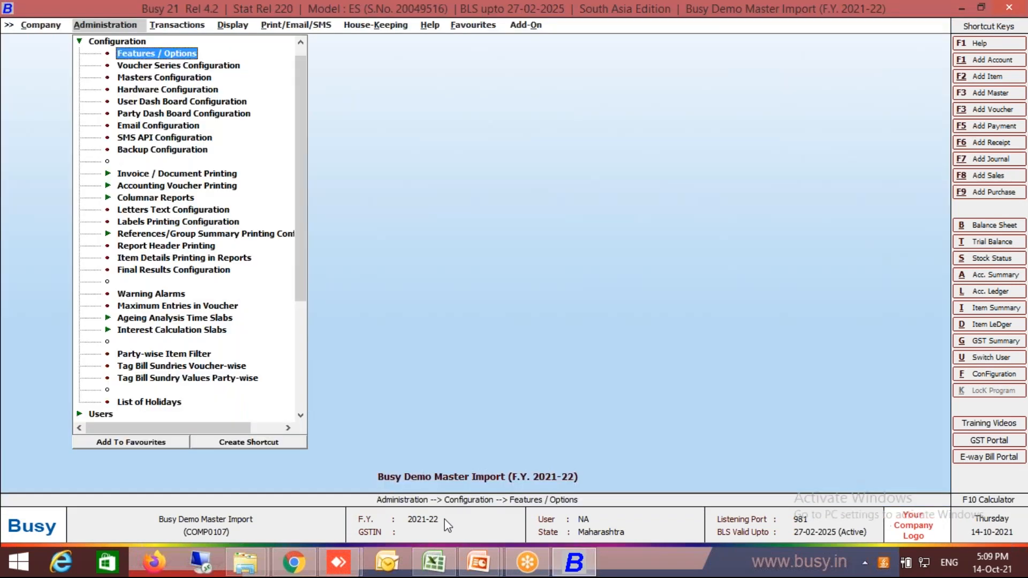
Open the import of MC-wise opening stock details from Excel.
key("Escape")
key("Down")
key("Down")
key("Down")
key("Down")
key("Down")
key("Down")
key("Down")
key("Down")
key("Down")
key("Down")
key("Down")
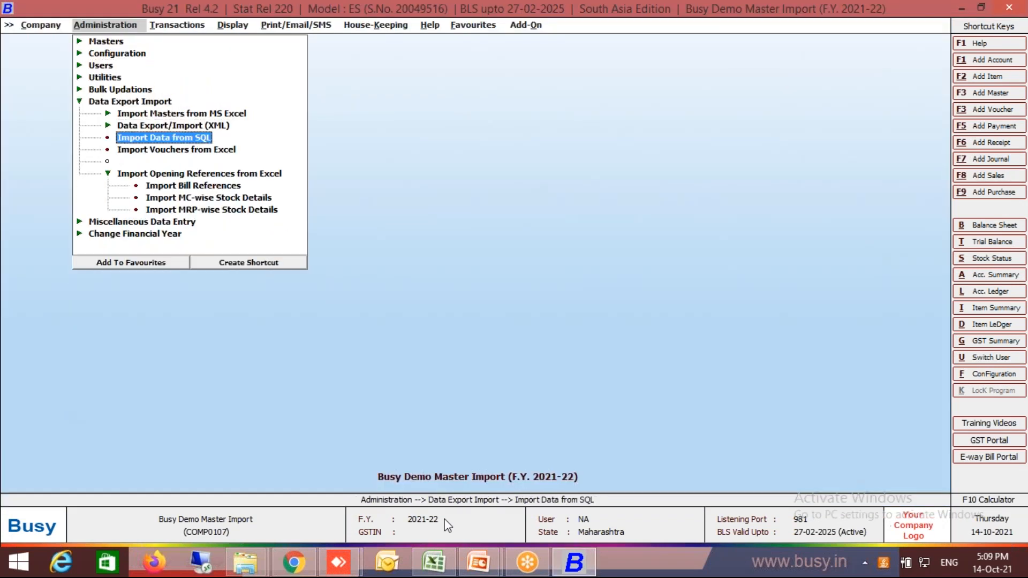
key("Return")
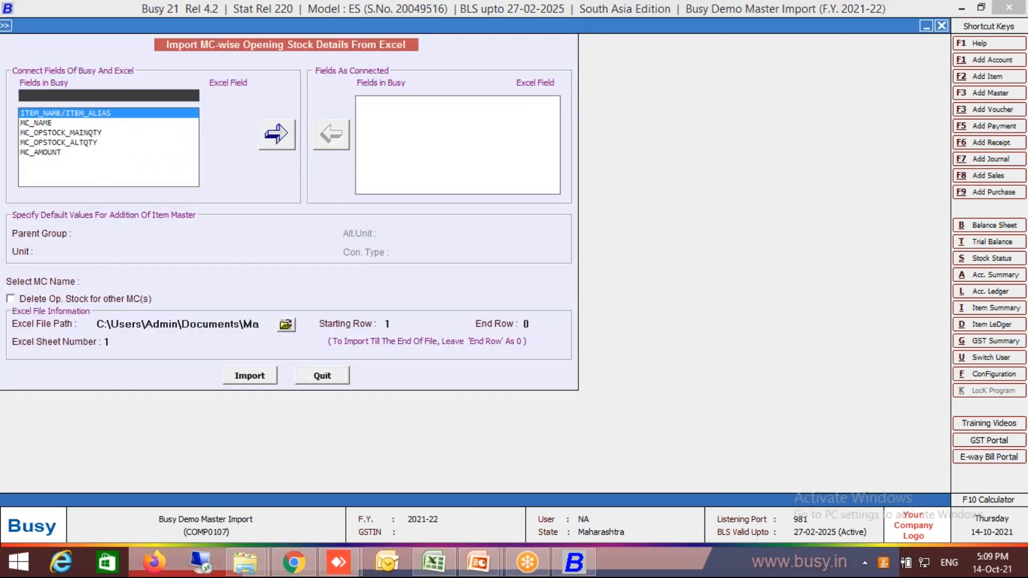
Consult the MC Wise Stock sheet in Master Import.xlsx and connect ITEM_NAME/ITEM_ALIAS to Excel column C in Busy.
key("alt+Tab")
key("Right")
key("Right")
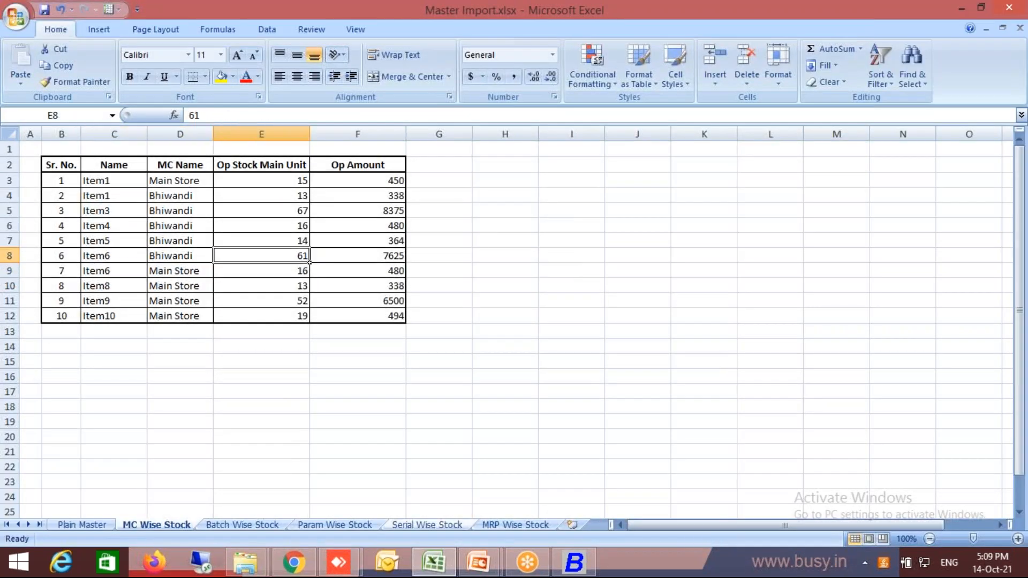
key("Left")
key("Left")
key("Right")
key("alt+Tab")
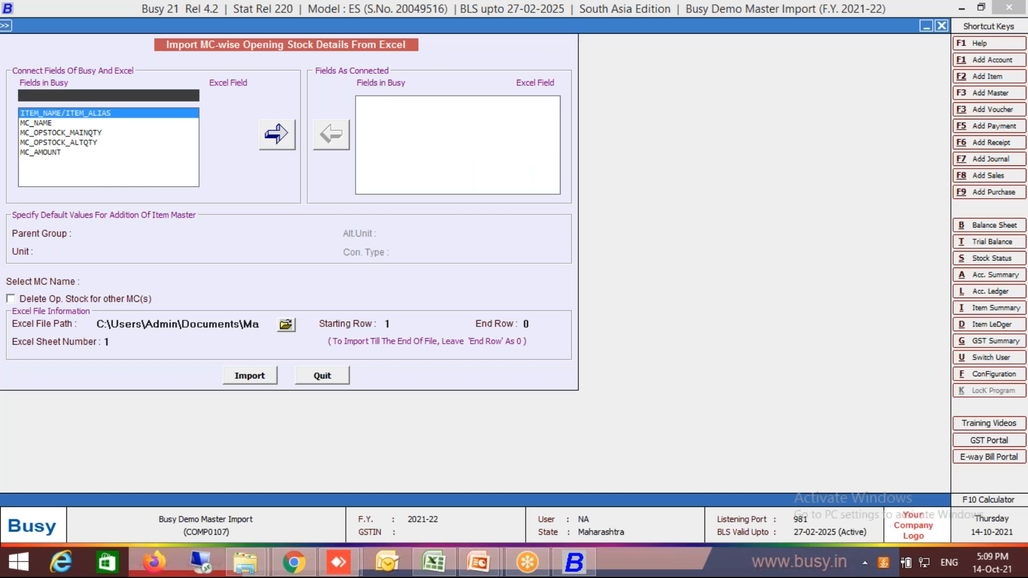
key("Return")
key("alt+Tab")
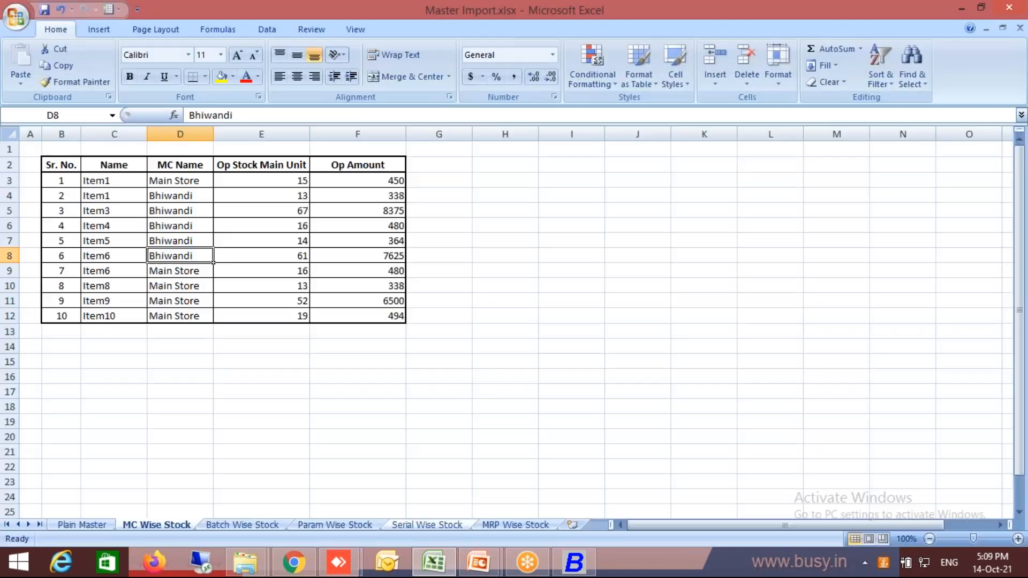
key("alt+Tab")
Connect the MC_NAME field to Excel column D, checking it against the MC Wise Stock sheet.
key("alt+Tab")
key("alt+Tab")
key("Down")
key("Down")
key("Return")
key("Return")
key("alt+Tab")
Connect MC_OPSTOCK_MAINQTY to Excel column E, checking it against the Op Stock Main Unit column in the workbook.
key("alt+Tab")
key("Return")
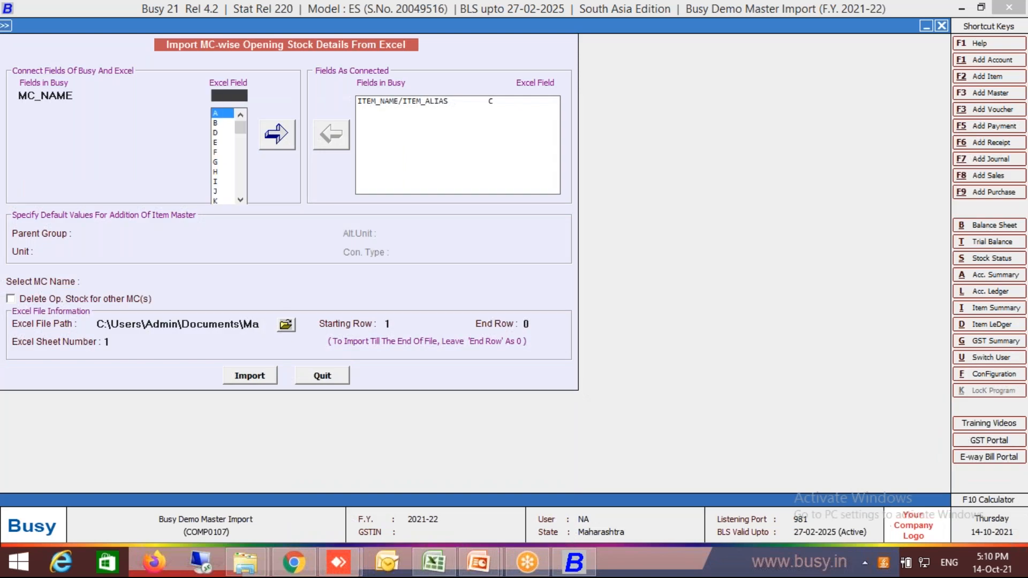
key("Down")
key("Down")
key("Return")
key("Return")
key("alt+Tab")
key("Right")
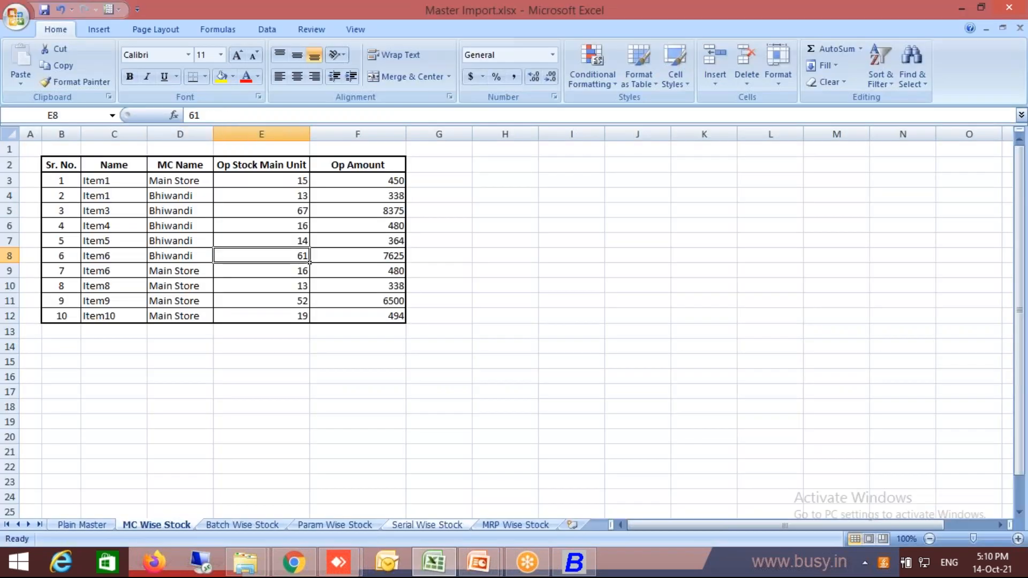
key("alt")
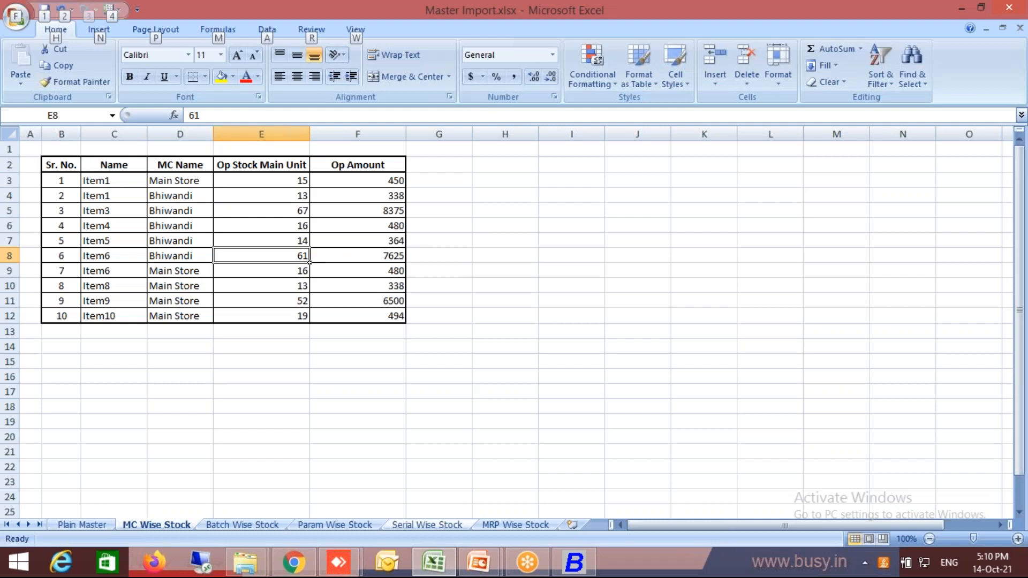
key("alt+Tab")
key("Down")
key("Down")
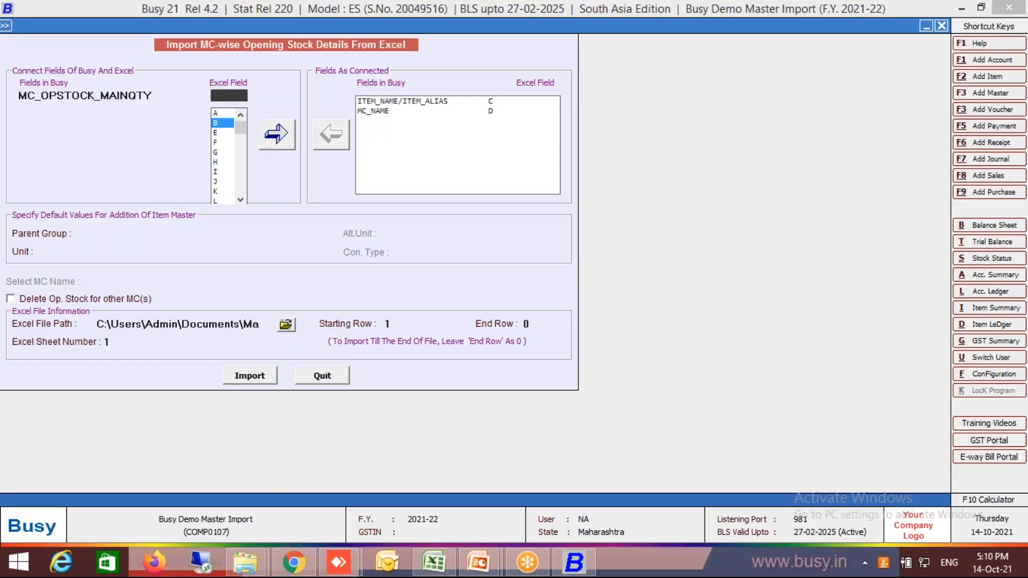
key("Return")
Check the Op Amount column in the workbook and connect MC_AMOUNT to Excel column F.
key("alt+Tab")
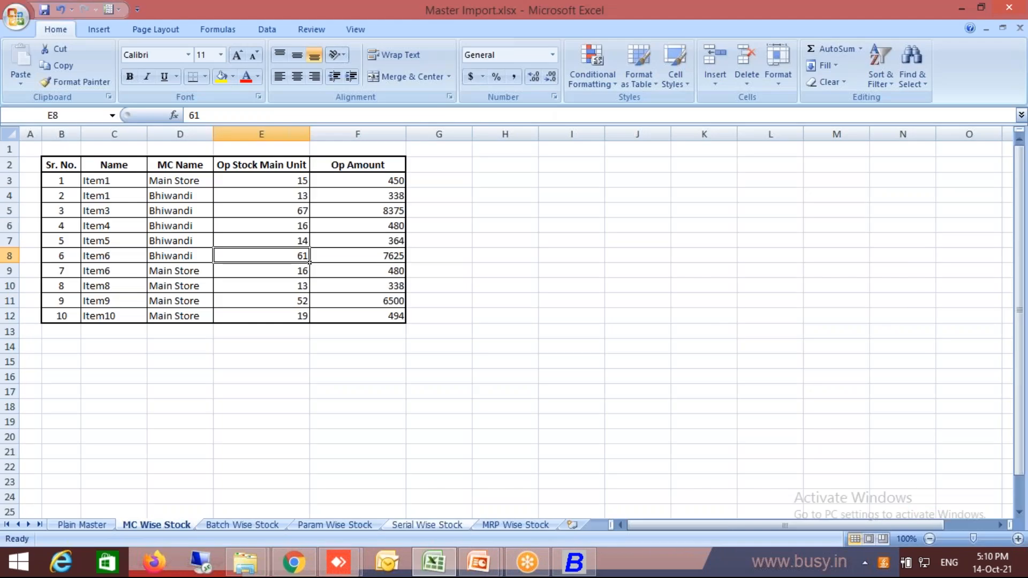
key("alt+Tab")
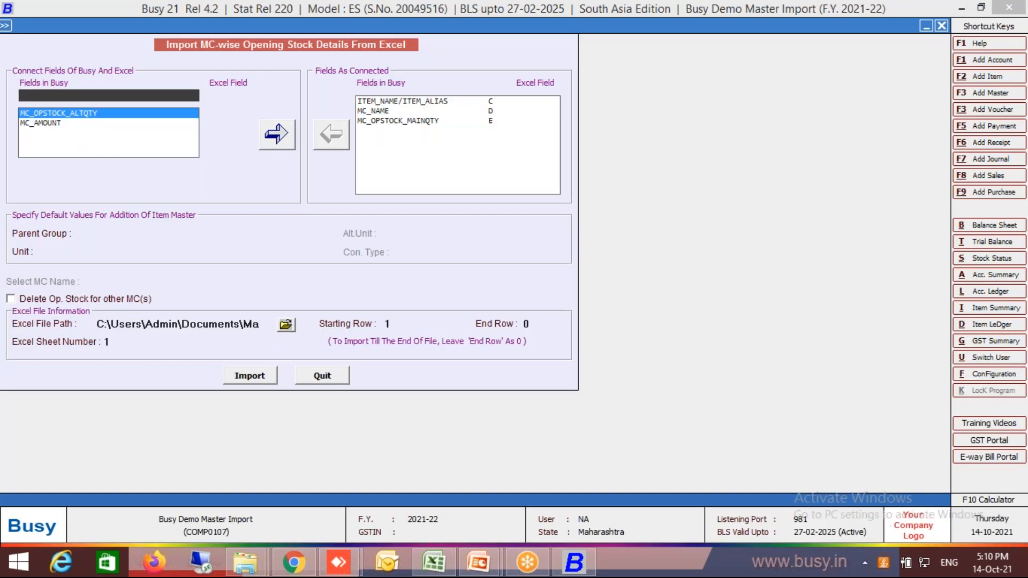
key("Down")
key("Return")
key("Down")
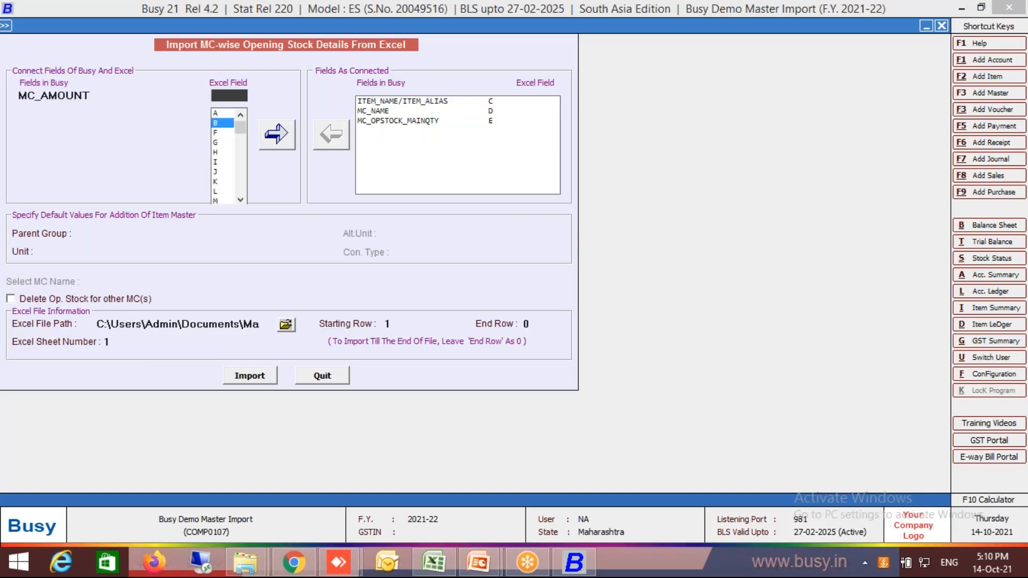
key("Down")
key("Return")
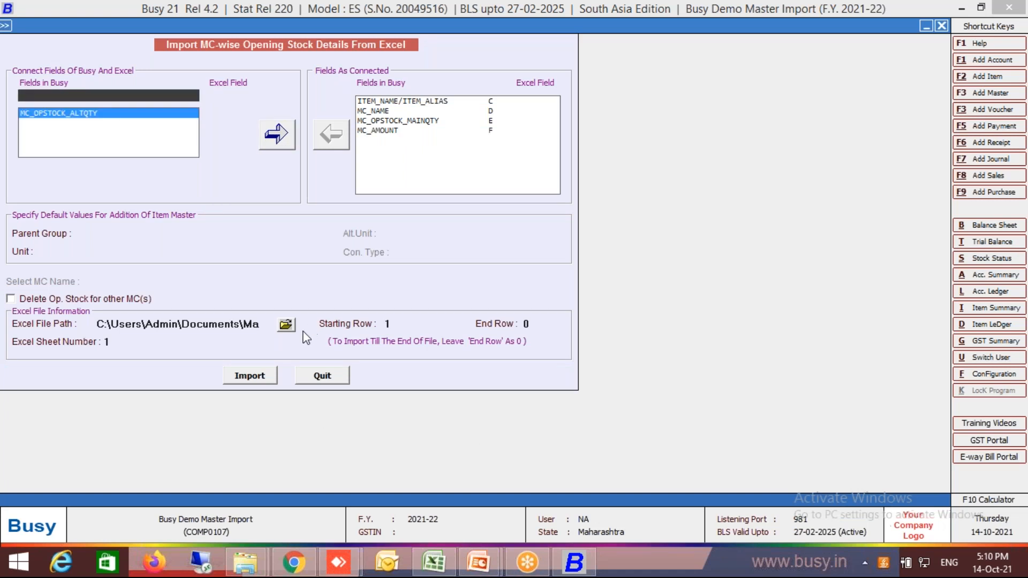
Choose Master Import.xlsx from the Documents folder as the Excel file for the MC-wise stock import.
left_click(286, 326)
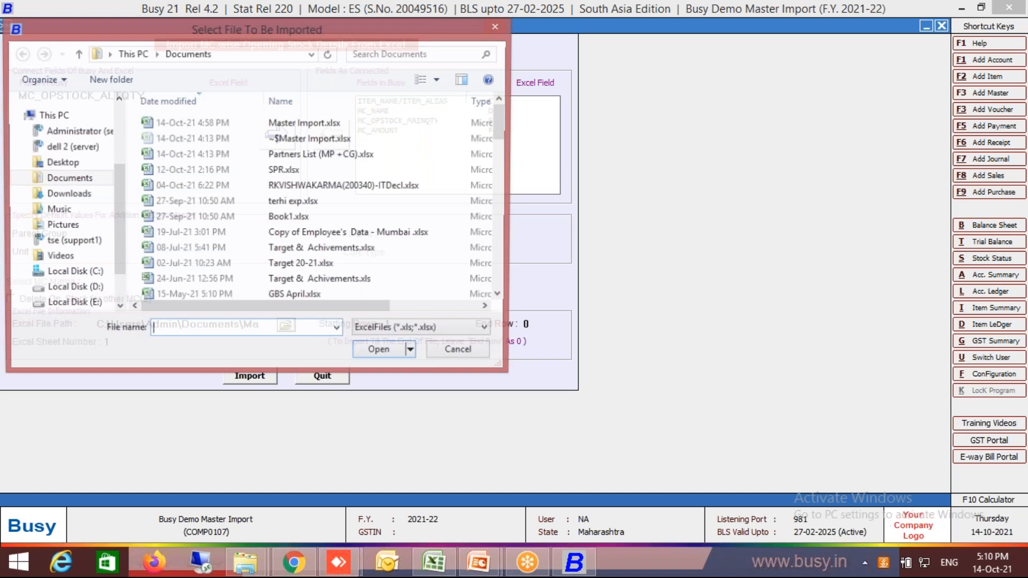
left_click(291, 124)
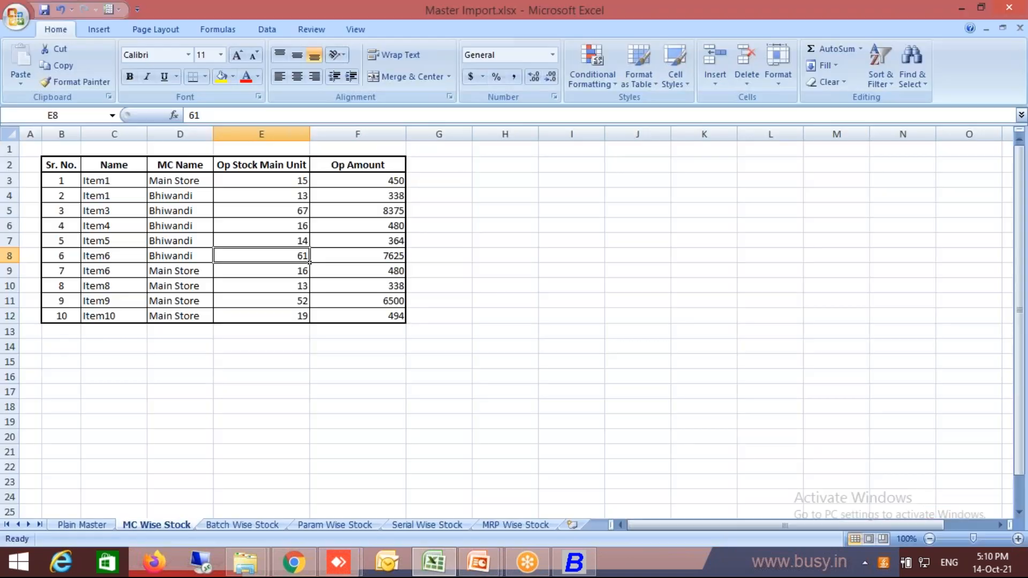
Check the first data row of the MC Wise Stock sheet and set the import's starting row to 3, accepting end row 0.
left_click(100, 180)
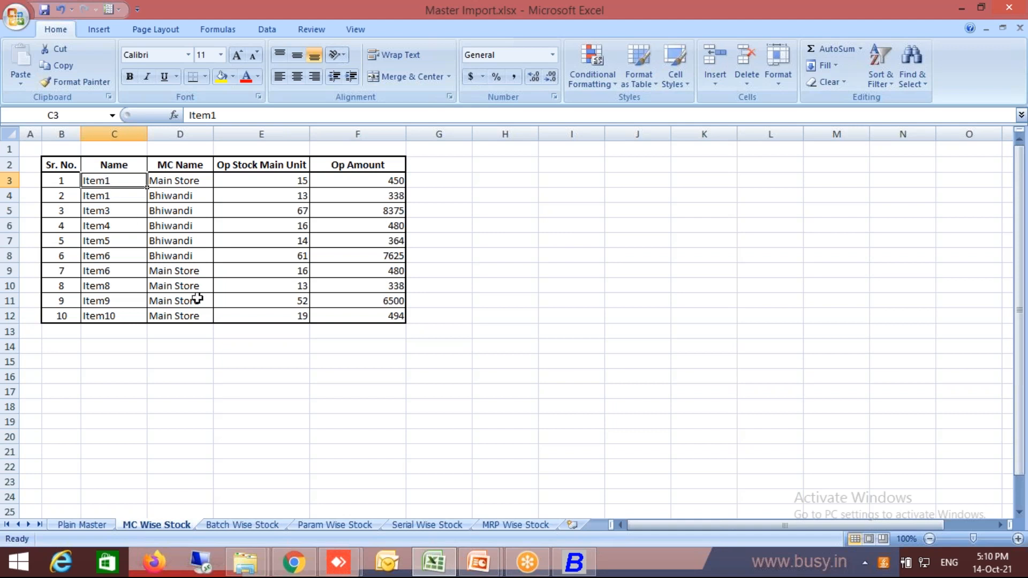
key("alt+Tab")
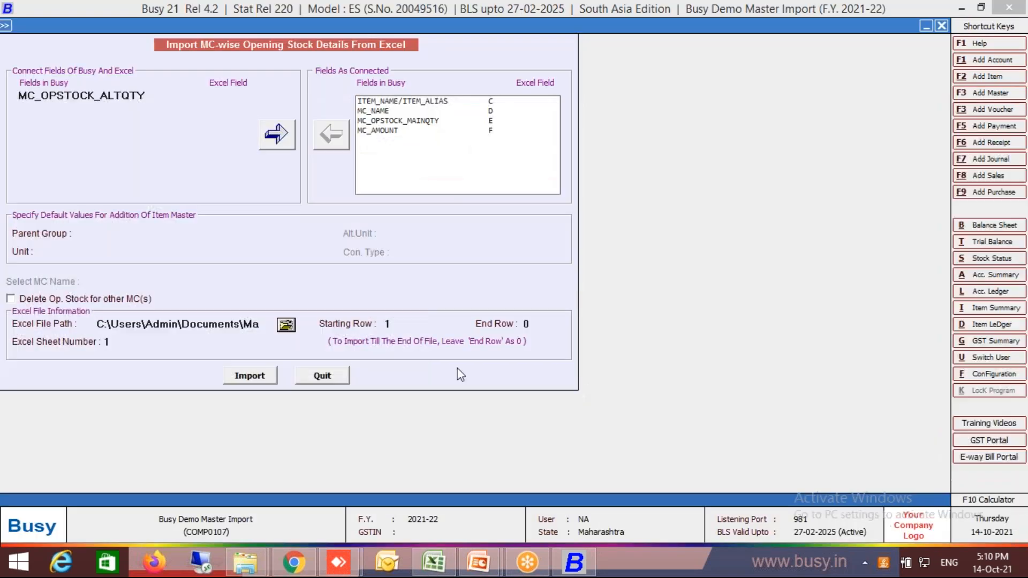
left_click(386, 325)
type("3")
key("Return")
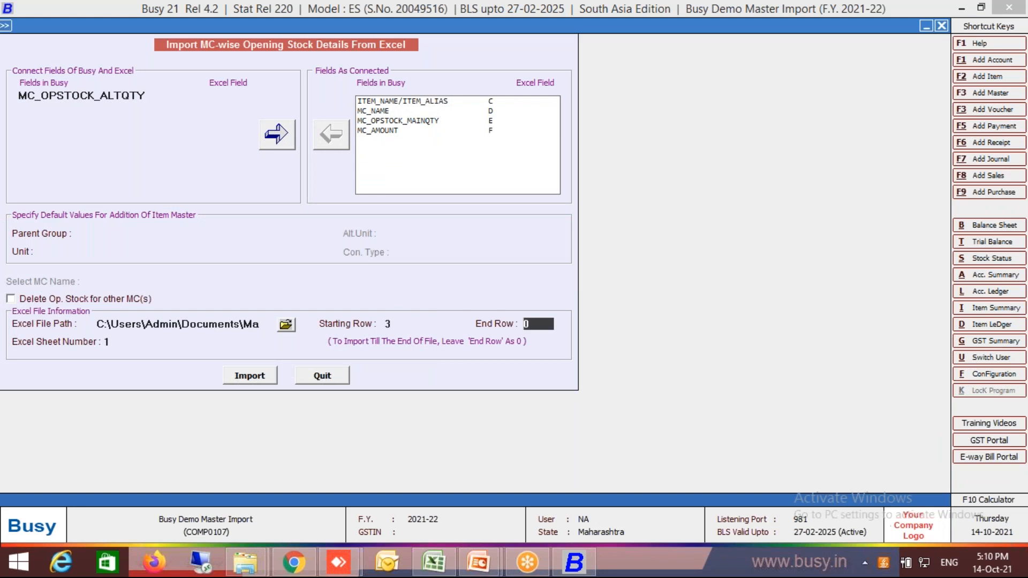
key("Return")
Check the MC Wise Stock sheet's position in the workbook and set the import's Excel sheet number to 2.
key("alt+Tab")
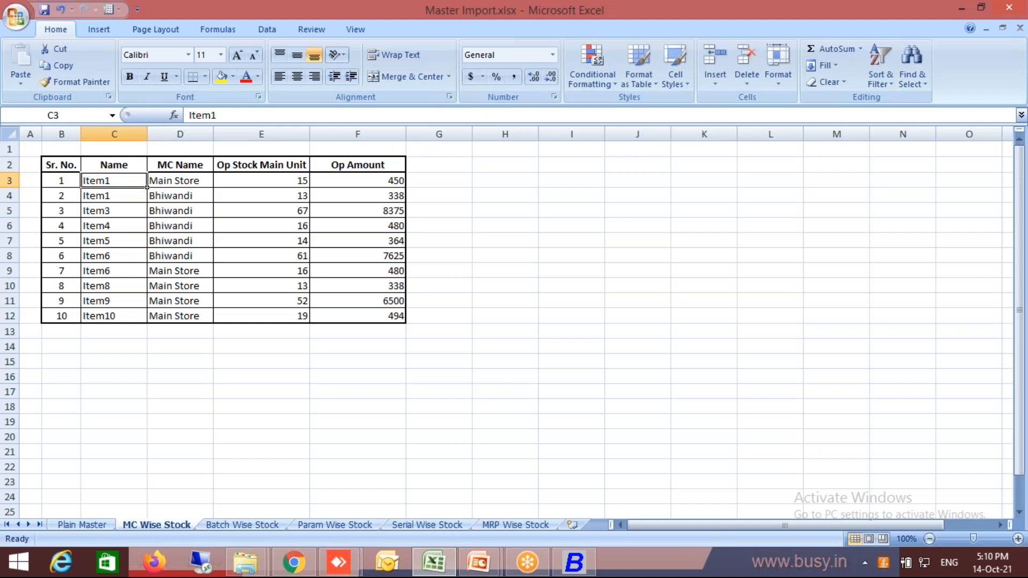
key("alt+Tab")
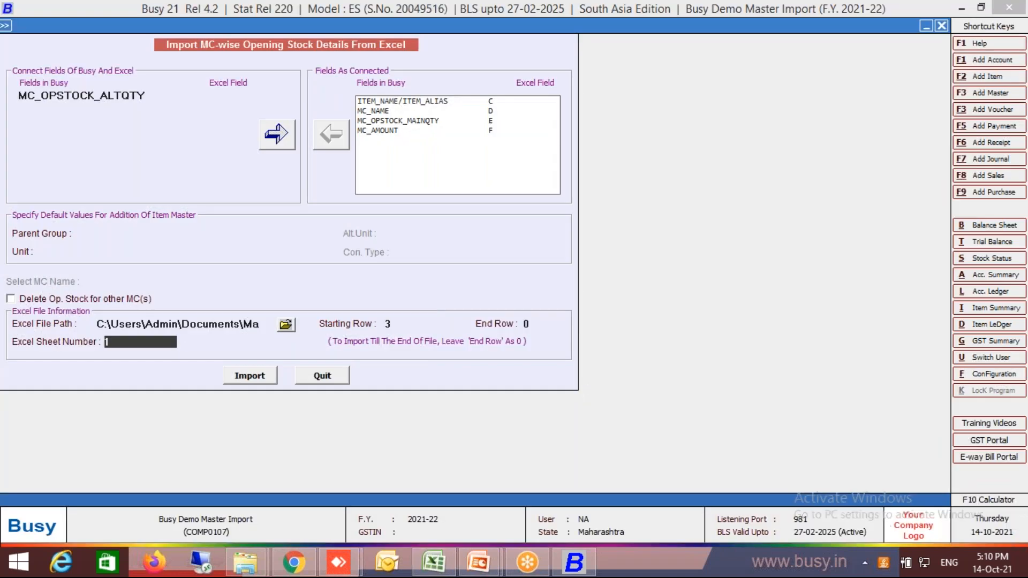
type("2")
key("Return")
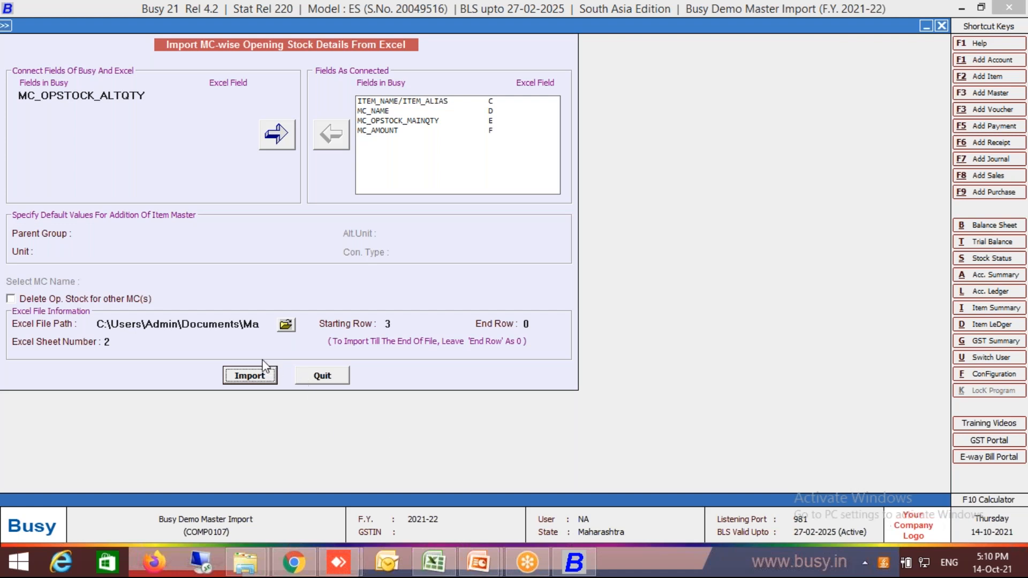
Try to start the MC-wise stock import, and set the default parent group to Beverage and the unit to Pcs.
left_click(245, 373)
key("Left")
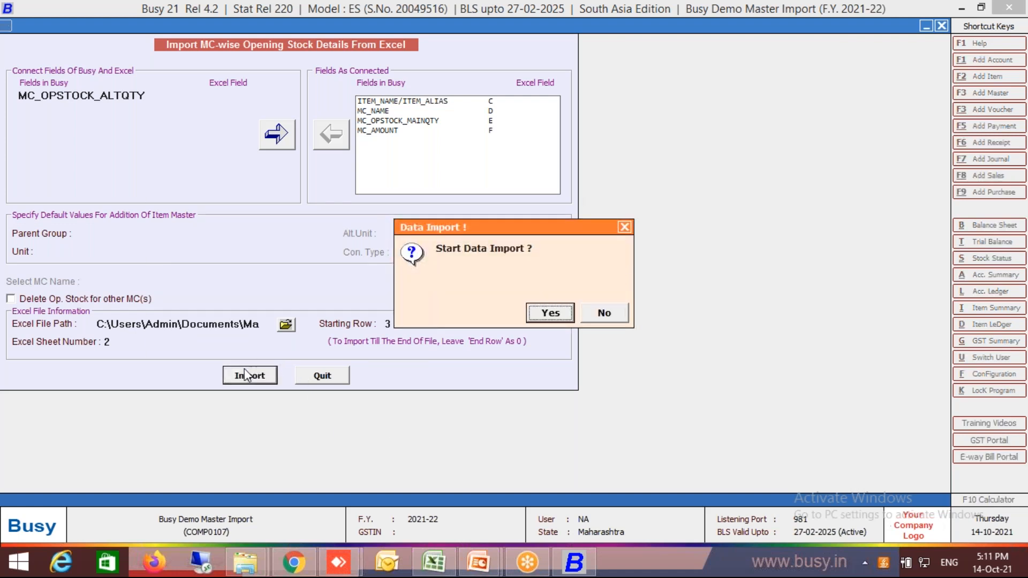
key("Return")
key("Return")
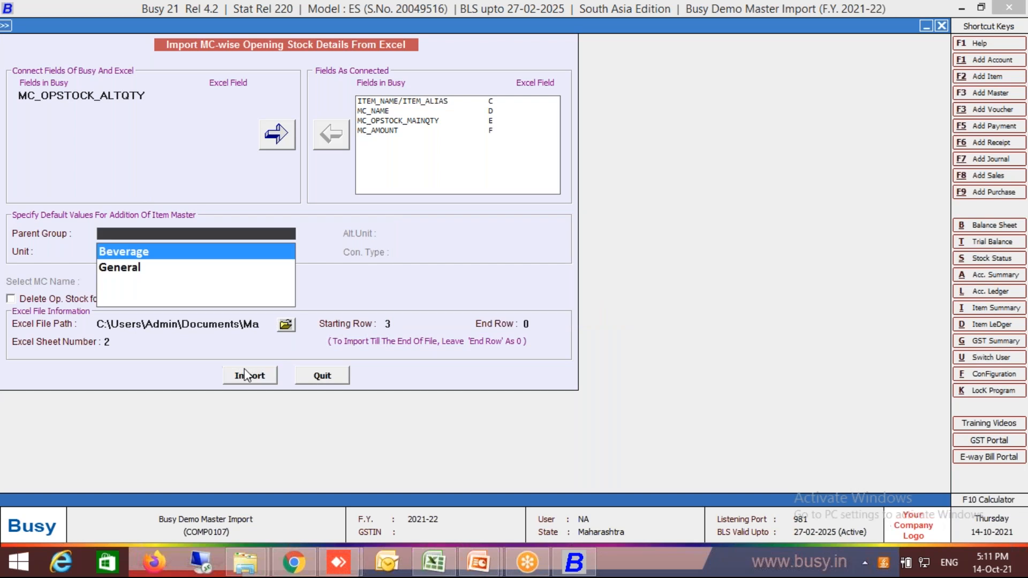
key("Return")
type("pcs")
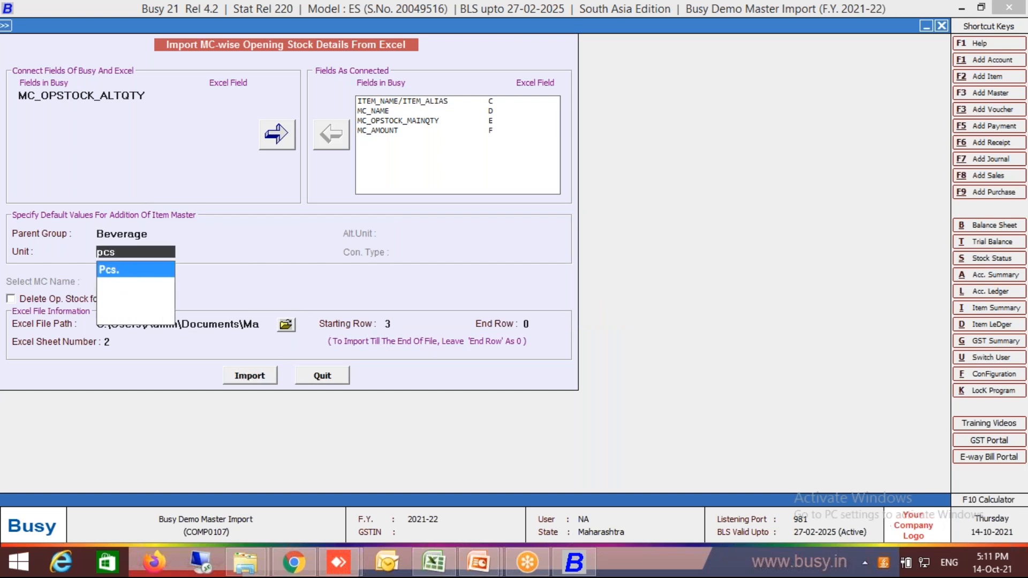
key("Return")
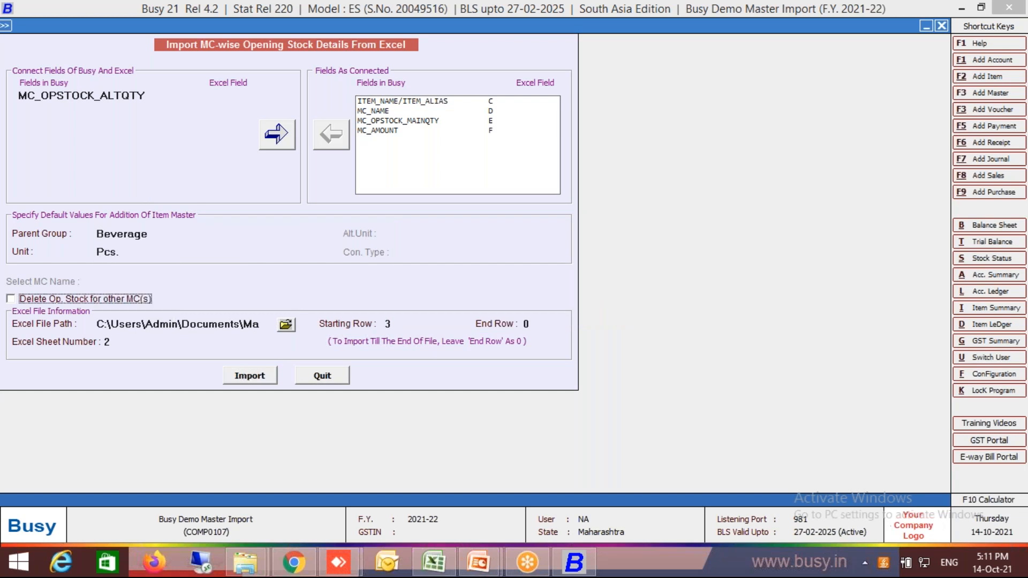
Run the MC-wise opening stock import from the workbook and close the import form.
left_click(258, 376)
key("Left")
key("Return")
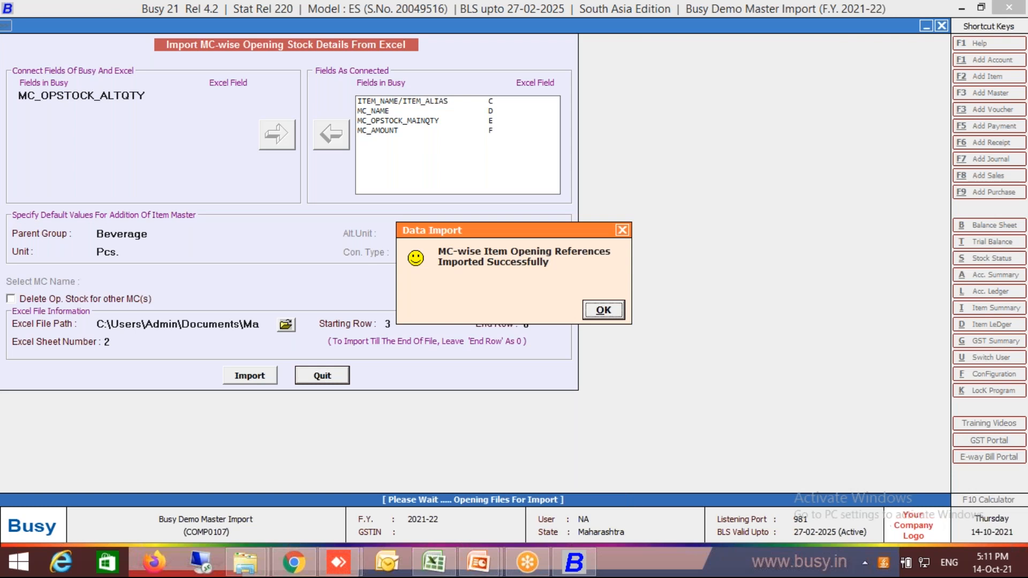
key("Return")
key("Escape")
key("Escape")
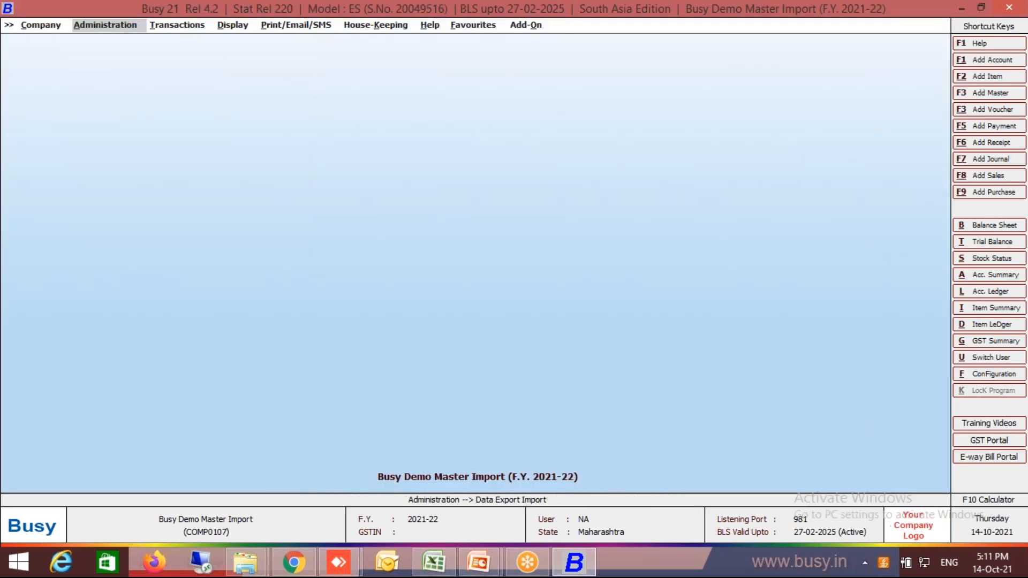
Open the list of item masters to examine the items' opening stock.
key("Return")
key("Home")
key("Return")
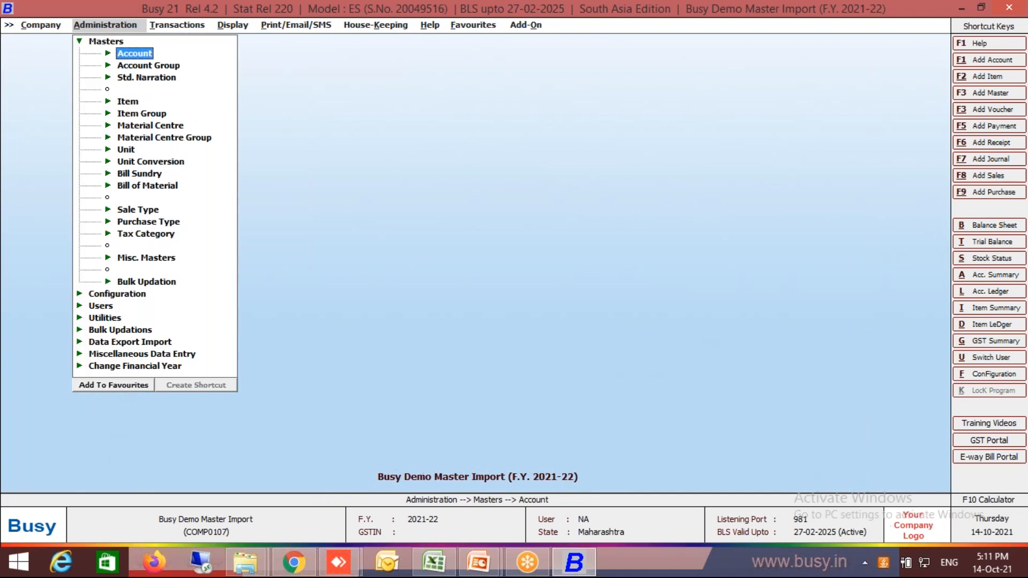
key("Down")
key("Down")
key("Down")
key("Return")
key("Down")
key("Down")
key("Return")
key("Return")
key("Return")
key("Return")
key("Return")
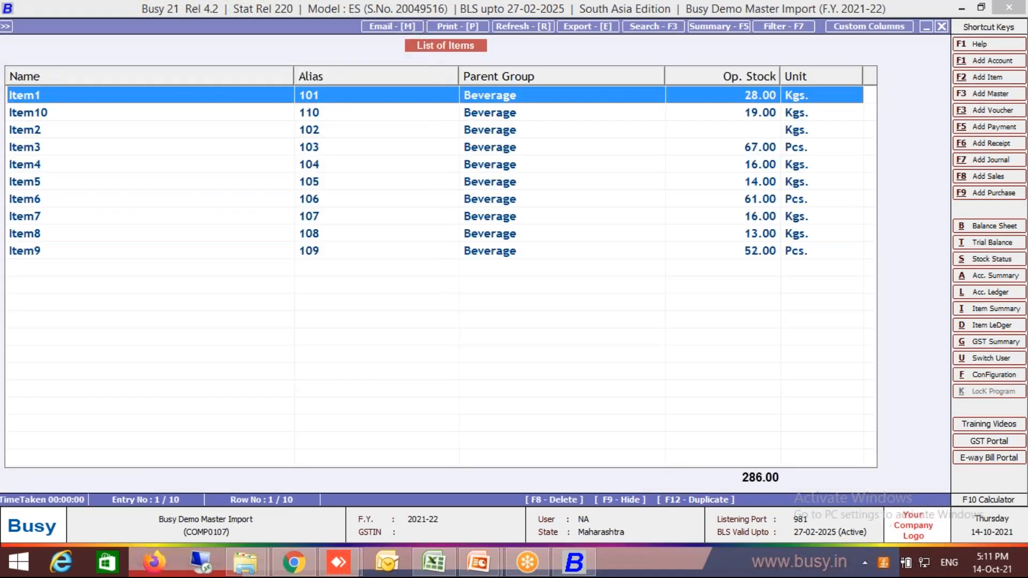
Select the Op Stock Main Unit quantities E3:E12 in the workbook and compare their total with the item list in Busy.
key("alt+Tab")
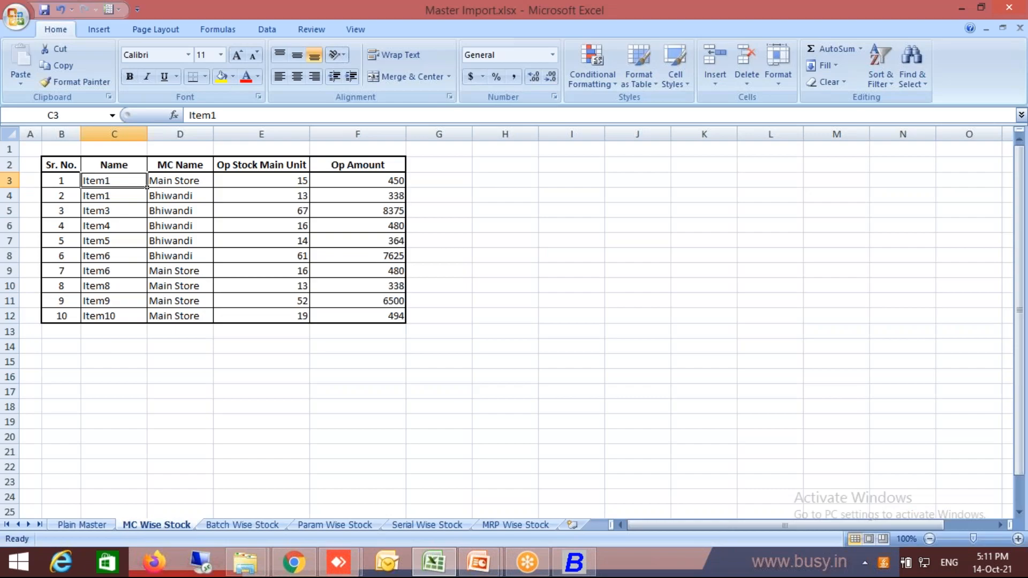
left_click(280, 182)
key("shift+Down")
key("shift+Down")
key("shift+Down")
key("shift+Down")
key("shift+Down")
key("shift+Down")
key("shift+Down")
key("shift+Down")
key("shift+Down")
key("shift+Down")
key("shift+Up")
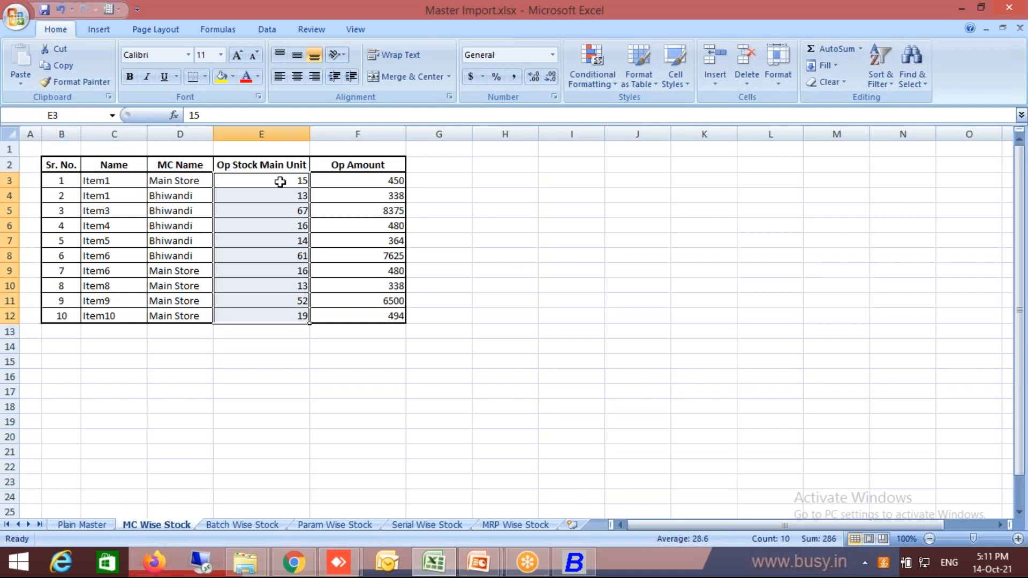
key("Left")
key("Left")
key("Right")
key("Right")
key("Down")
key("alt+Tab")
key("Down")
key("Up")
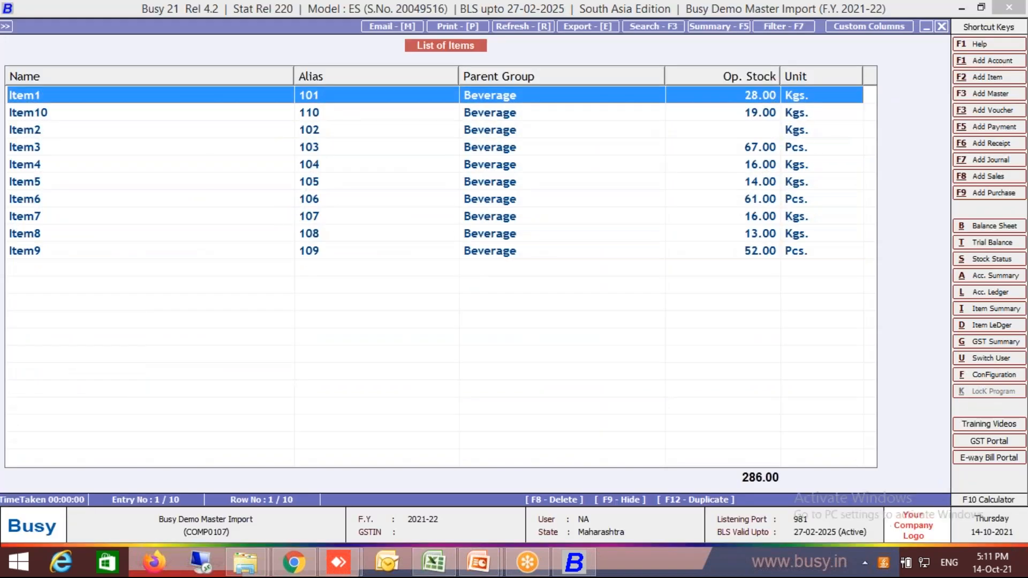
Review the material-centre-wise opening stock details in the Item1 master, and leave the master and item list without saving.
key("Return")
key("Return")
key("Return")
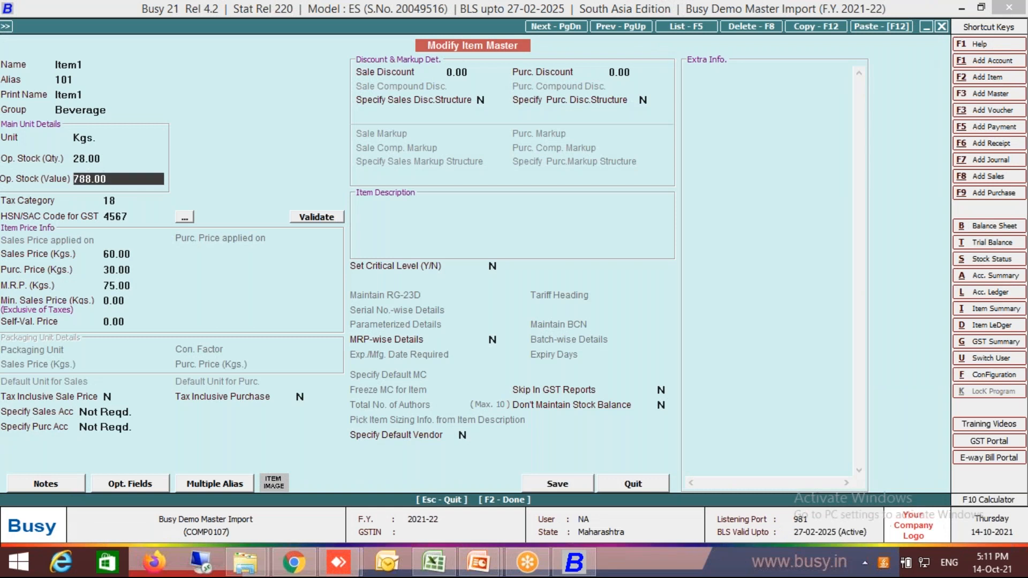
key("Return")
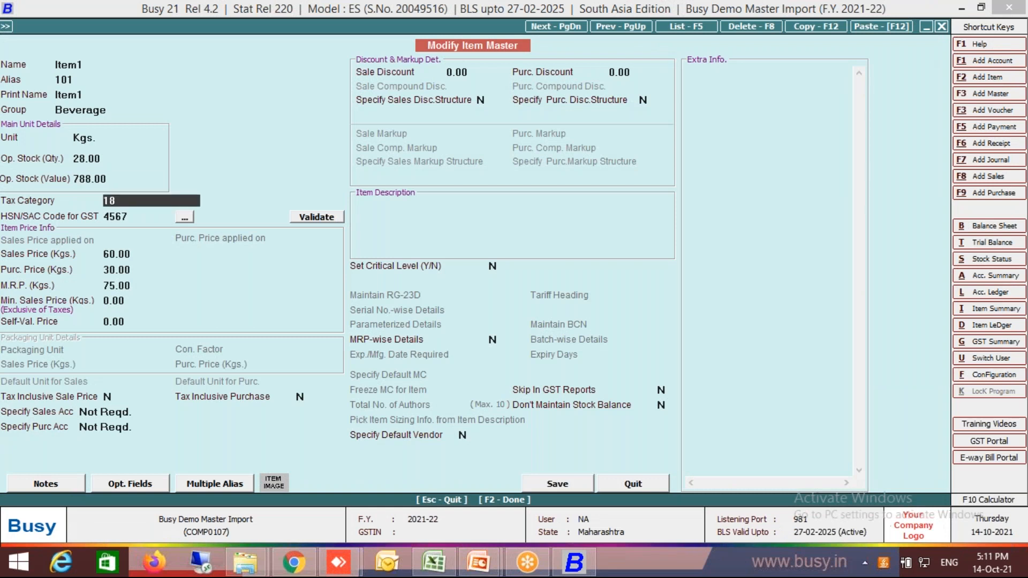
key("Return")
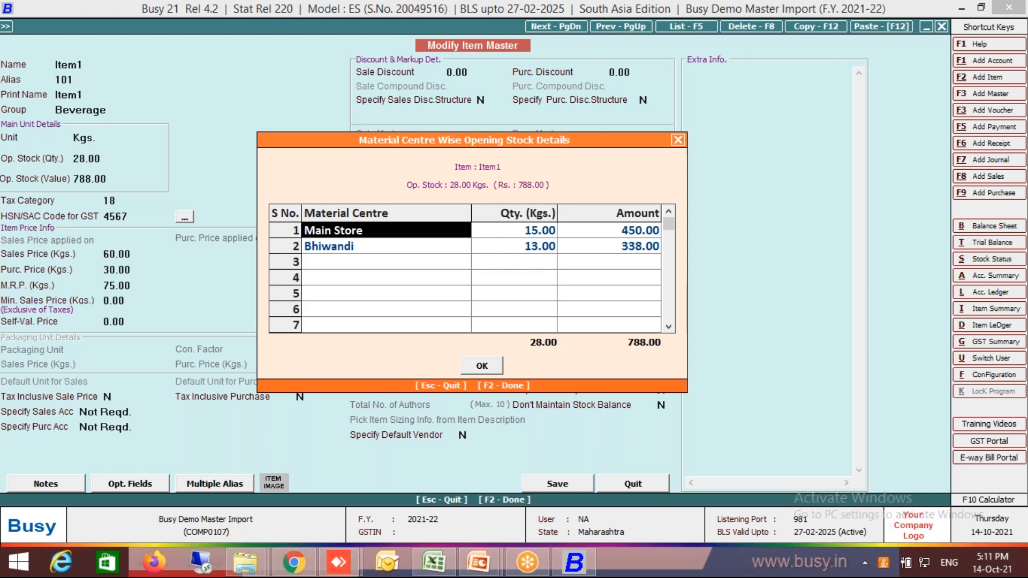
key("Return")
key("Down")
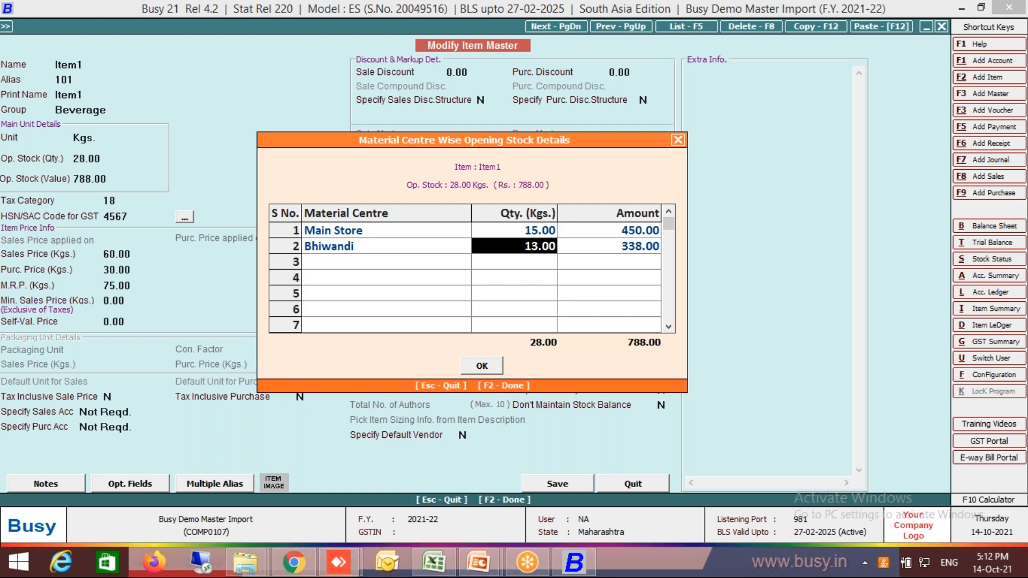
key("Escape")
key("Escape")
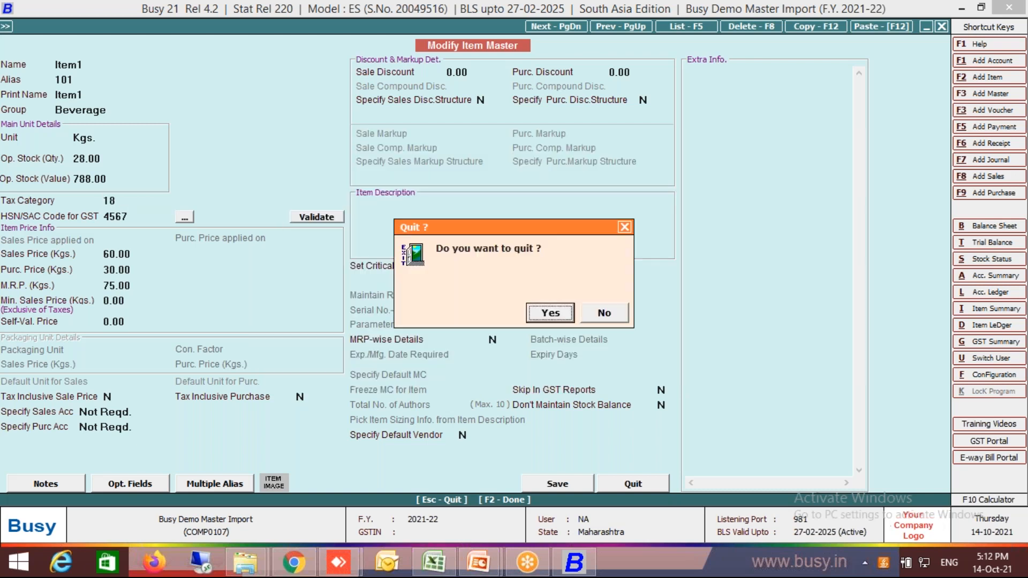
key("Return")
key("Escape")
key("Escape")
key("Escape")
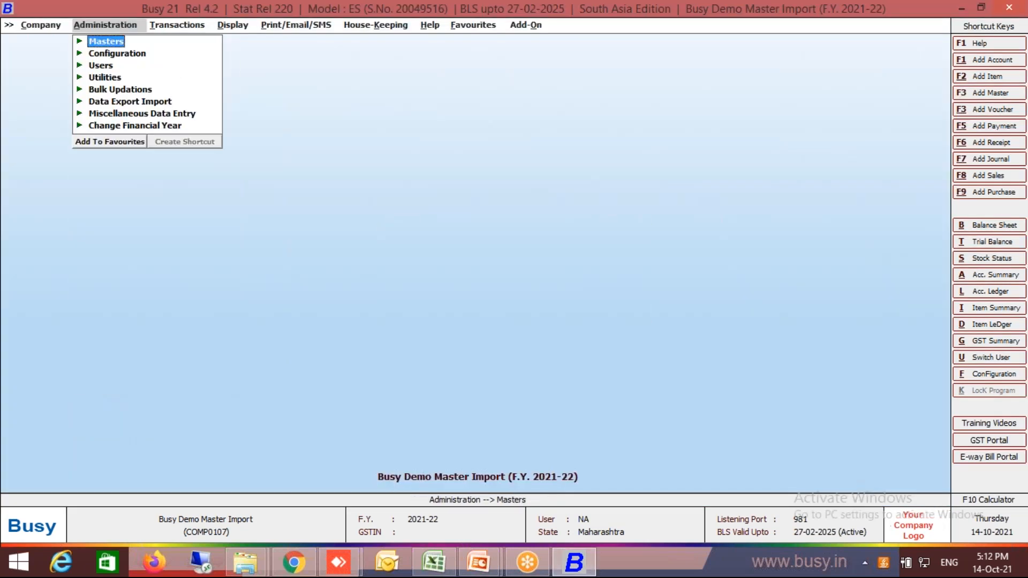
Examine the columns of the Batch Wise Stock sheet in Master Import.xlsx and return to Busy.
left_click(433, 563)
left_click(242, 524)
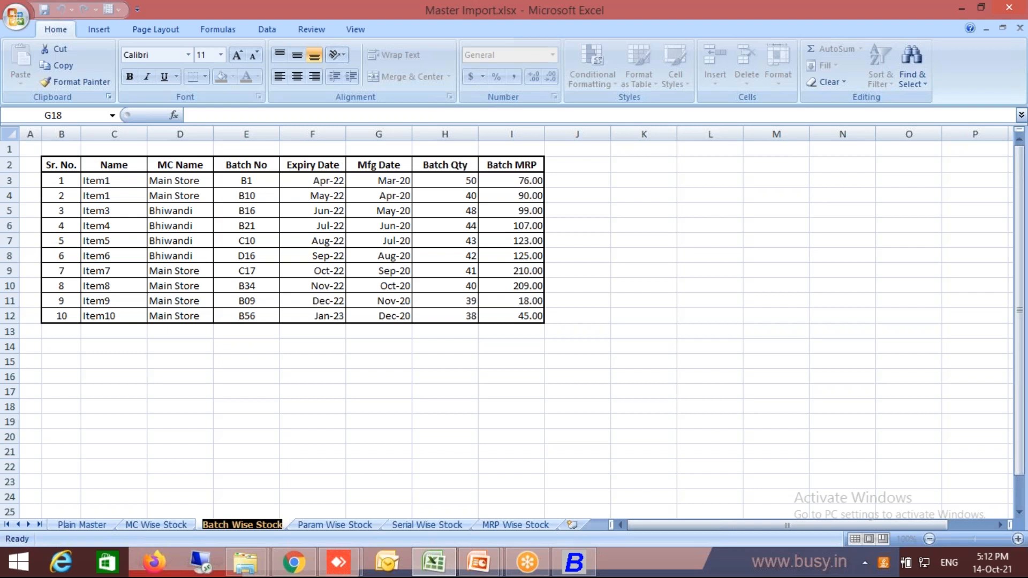
left_click(593, 571)
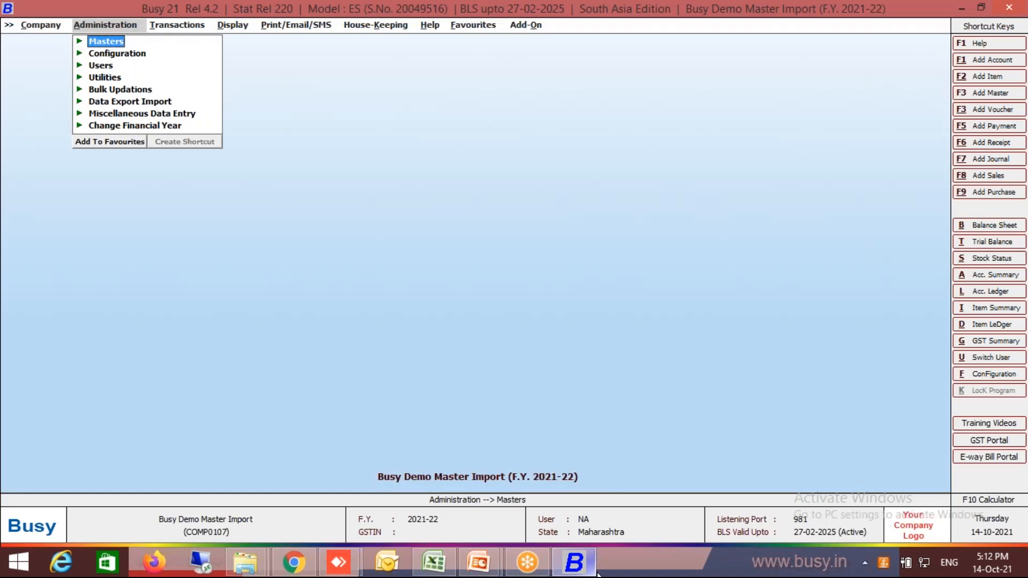
In the inventory features, disable MRP-wise Details and enable Batch-wise Details.
key("Down")
key("Return")
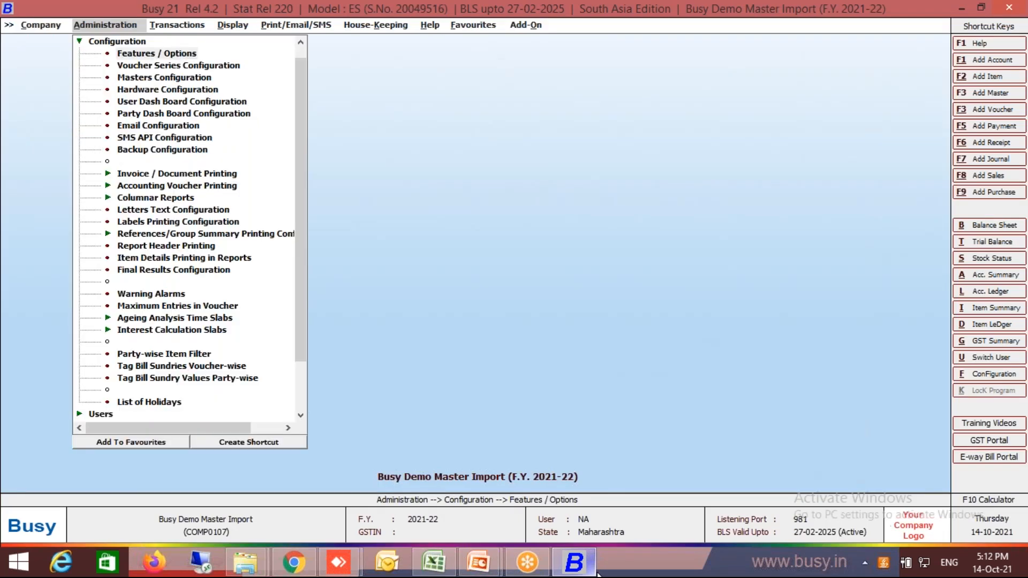
key("Return")
key("Down")
key("Down")
key("Return")
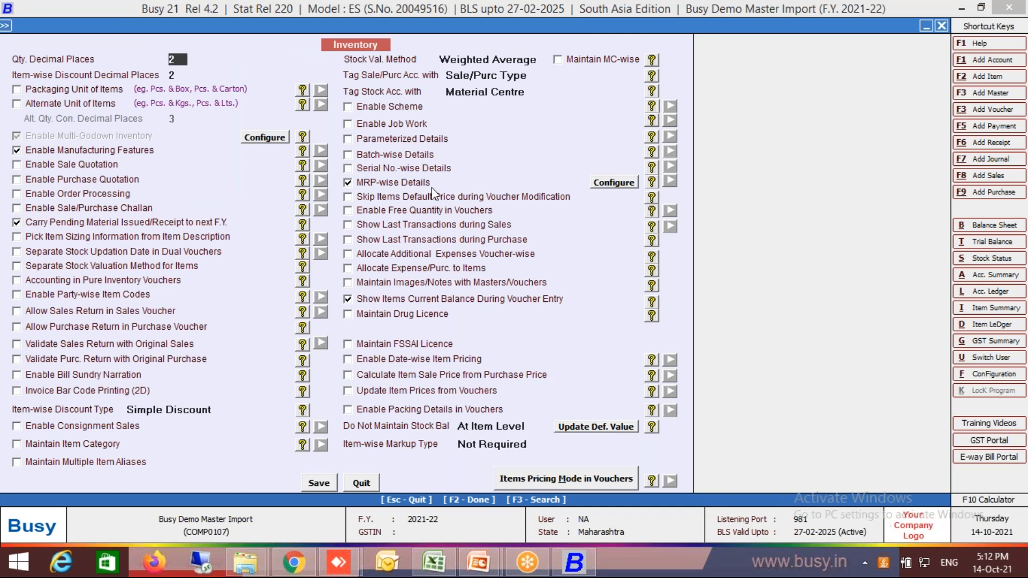
left_click(405, 181)
left_click(416, 154)
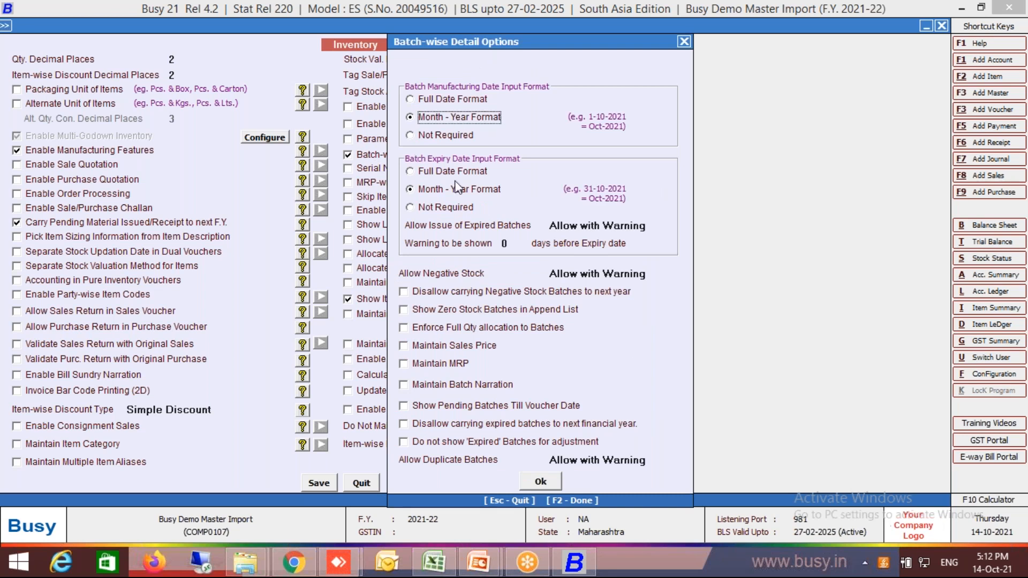
Check the workbook's batch dates, accept Month - Year Format for batch manufacturing and expiry dates, and save the inventory features.
key("alt+Tab")
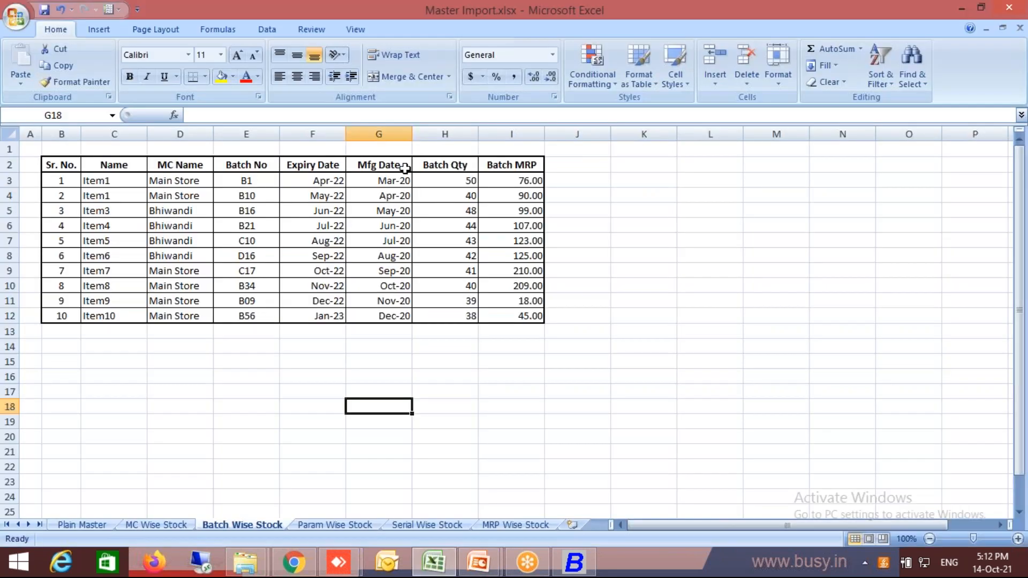
left_click(471, 265)
right_click(473, 268)
key("Escape")
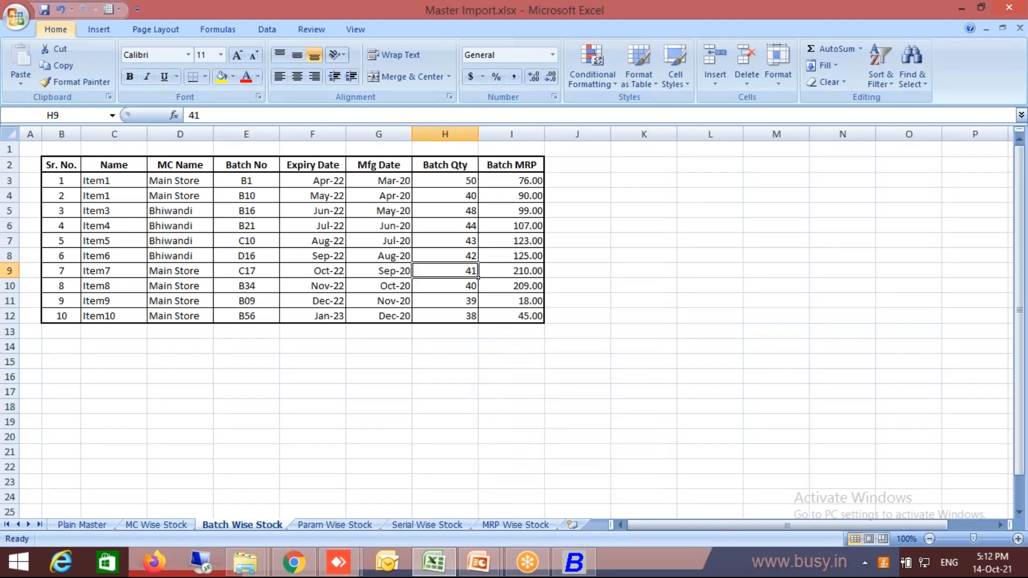
key("alt+Tab")
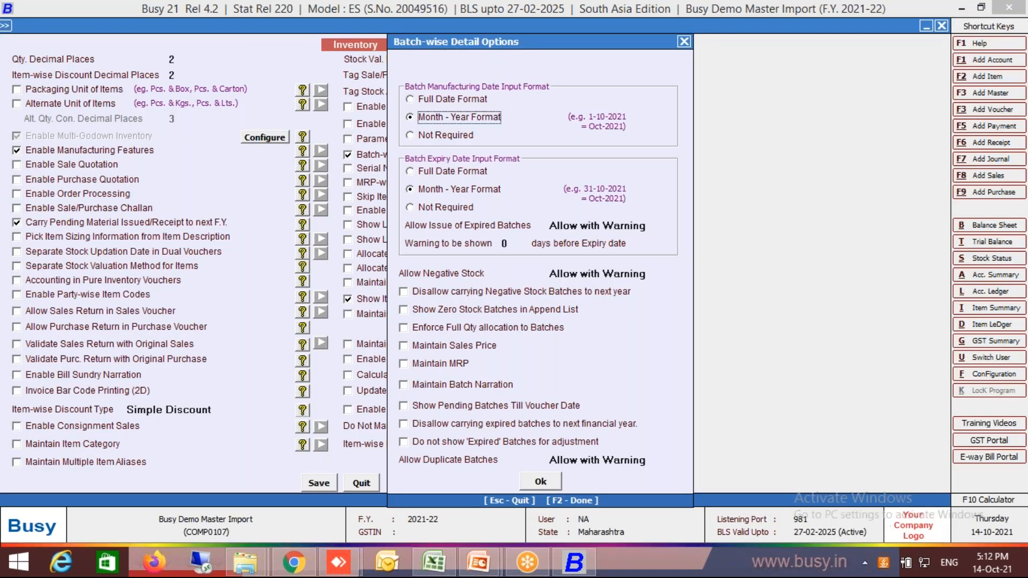
left_click(550, 484)
key("F2")
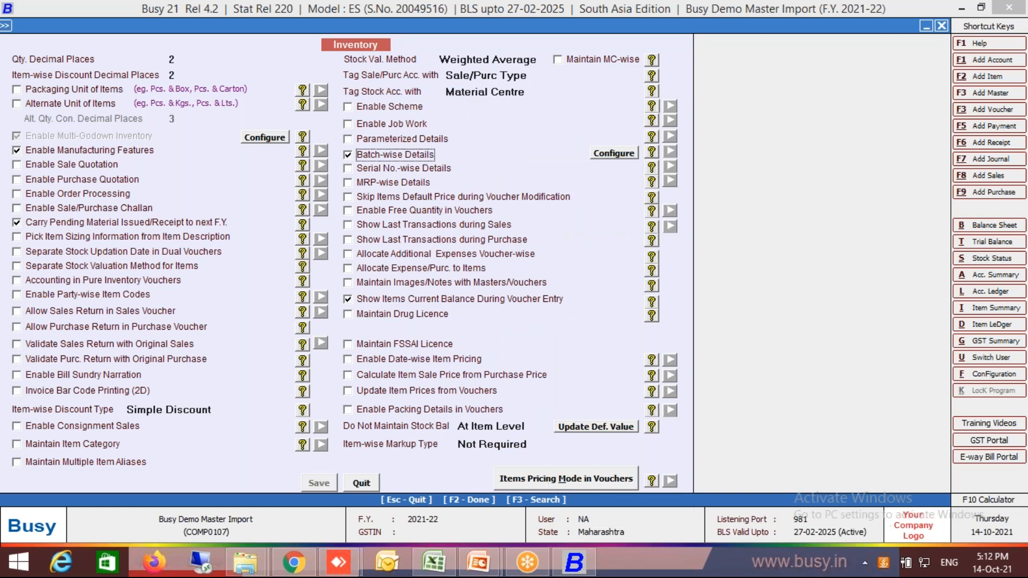
key("Escape")
key("Escape")
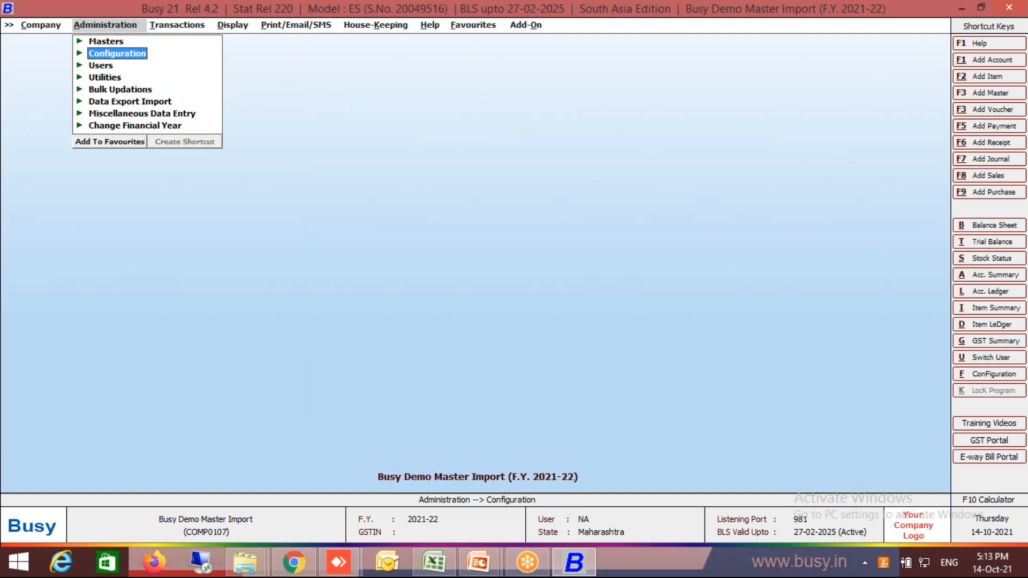
Open the import of opening batch details from Excel among the opening reference imports.
key("Down")
key("Down")
key("Down")
key("Down")
key("Down")
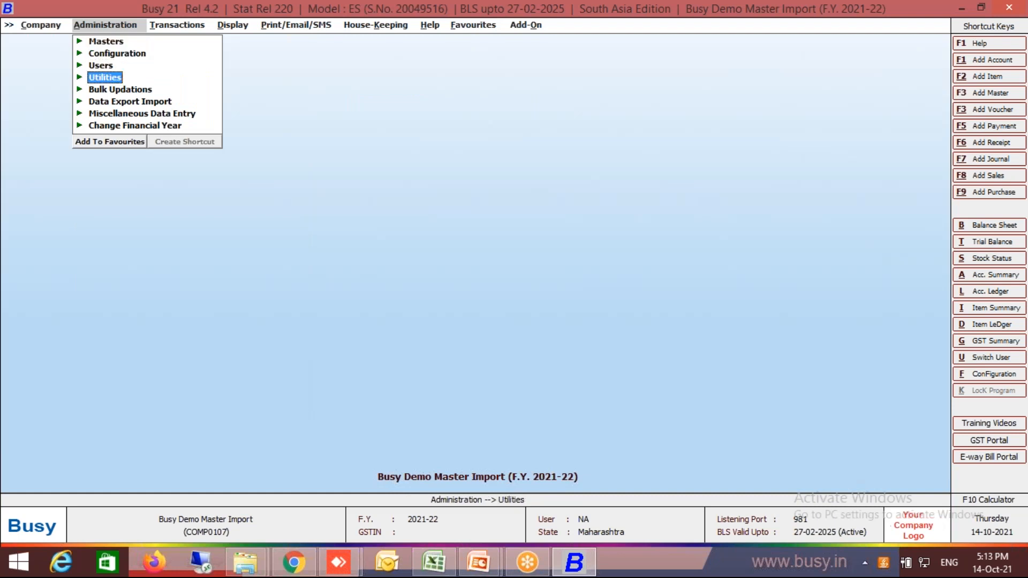
key("Up")
key("Return")
key("Down")
key("Down")
key("Down")
key("Down")
key("Down")
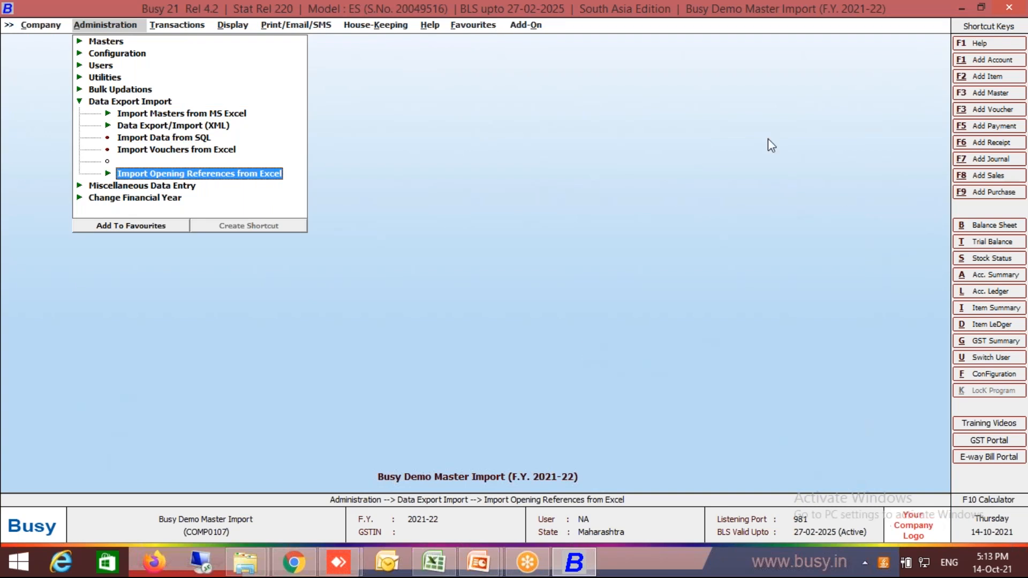
key("alt+Tab")
left_click(725, 21)
left_click(769, 72)
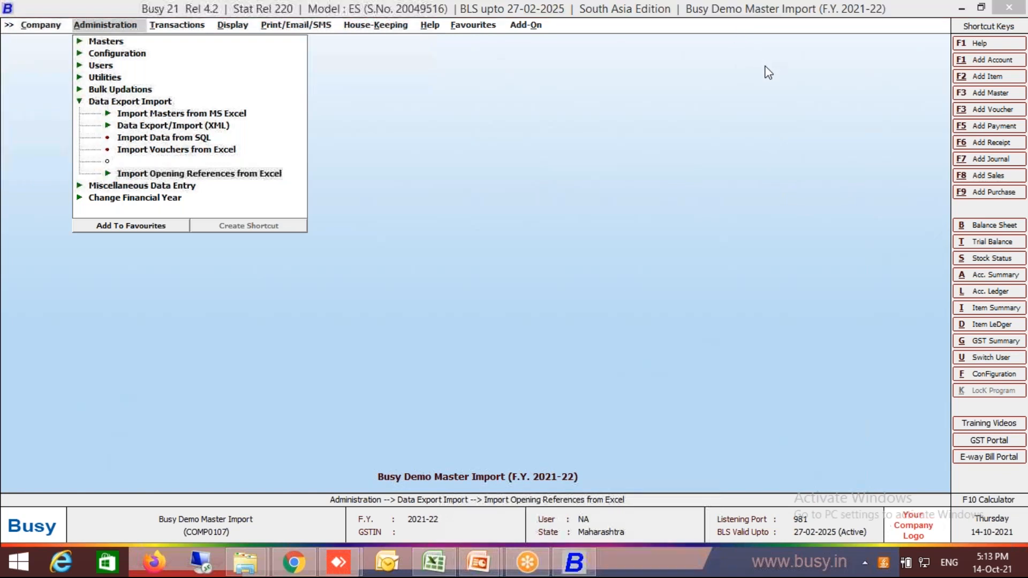
left_click(252, 172)
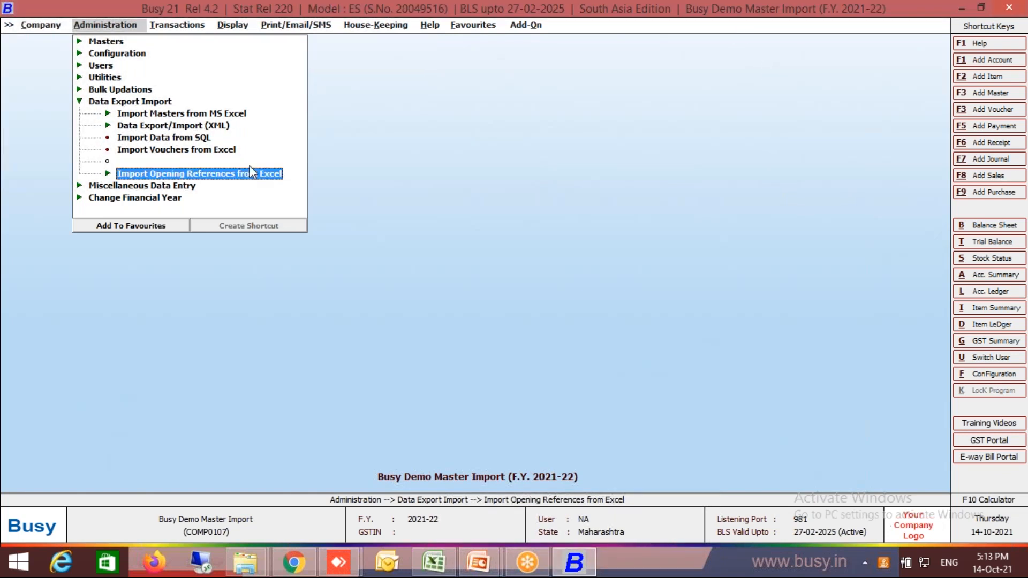
left_click(252, 172)
key("Down")
key("Return")
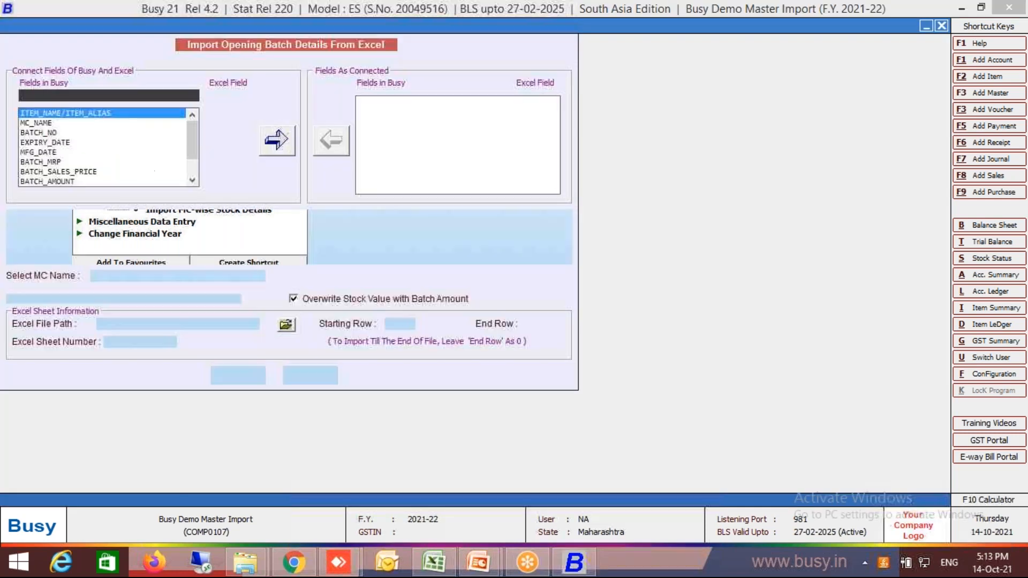
Check the Batch Wise Stock sheet and connect the ITEM_NAME/ITEM_ALIAS field to Excel column C.
key("alt+Tab")
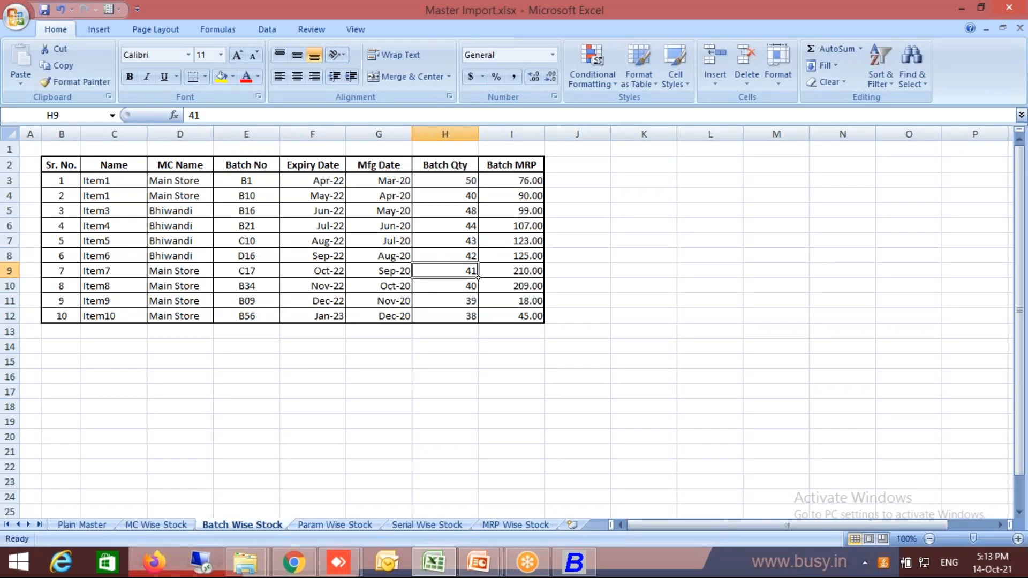
key("alt+Tab")
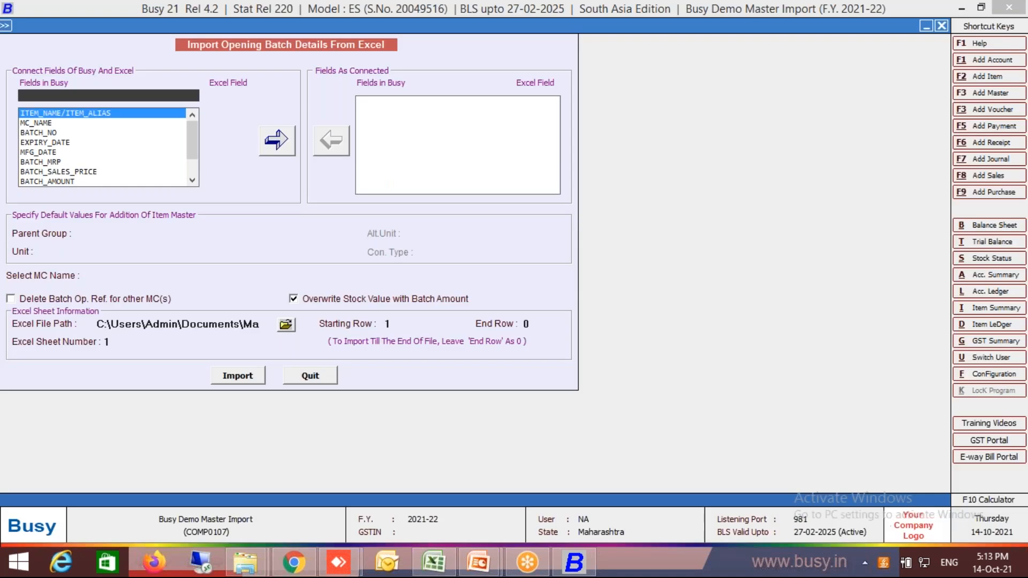
key("alt+Tab")
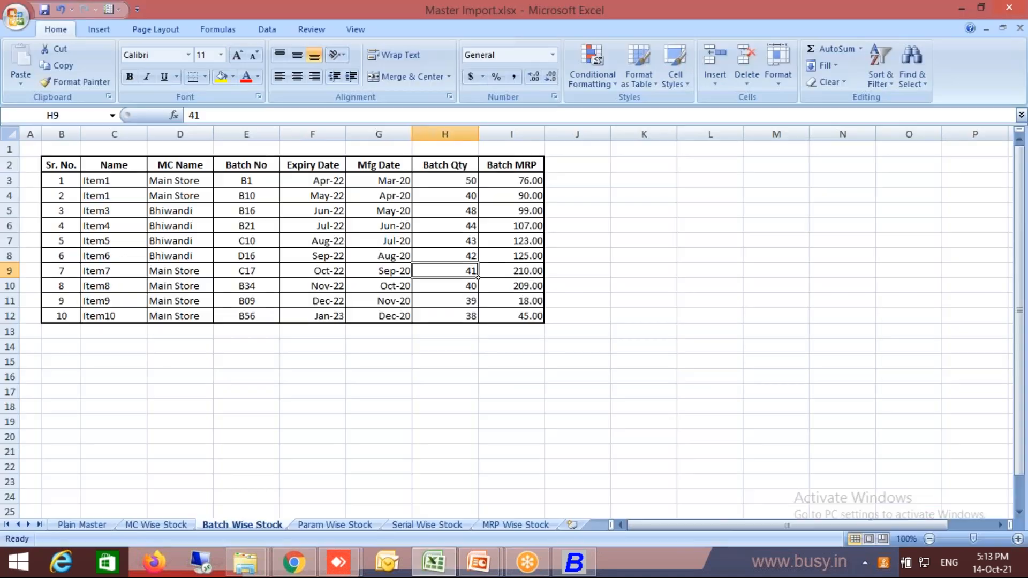
key("alt+Tab")
key("Down")
key("Down")
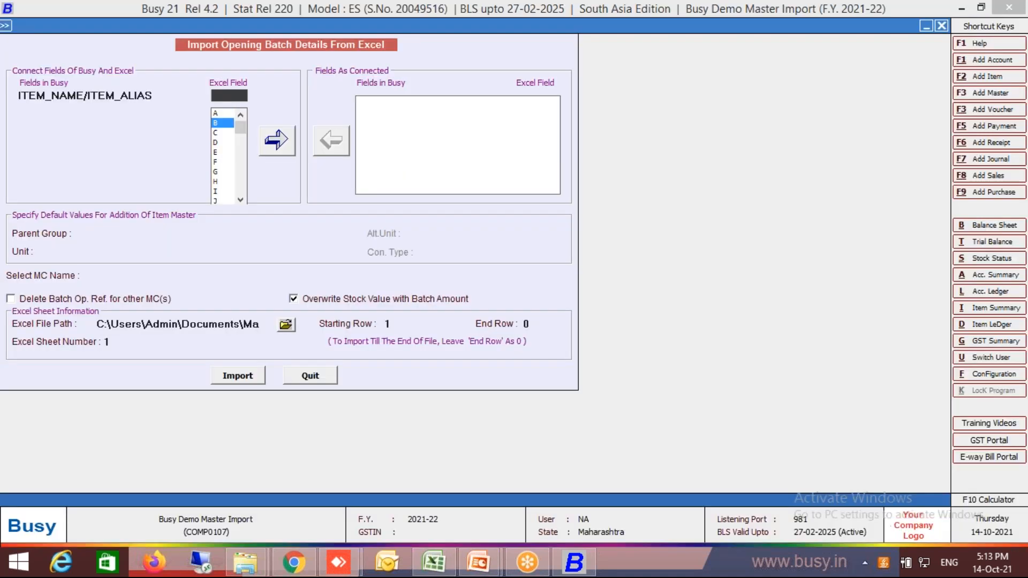
key("Return")
key("Return")
Check the material centre column in the workbook and connect the MC_NAME field to Excel column D.
key("alt+Tab")
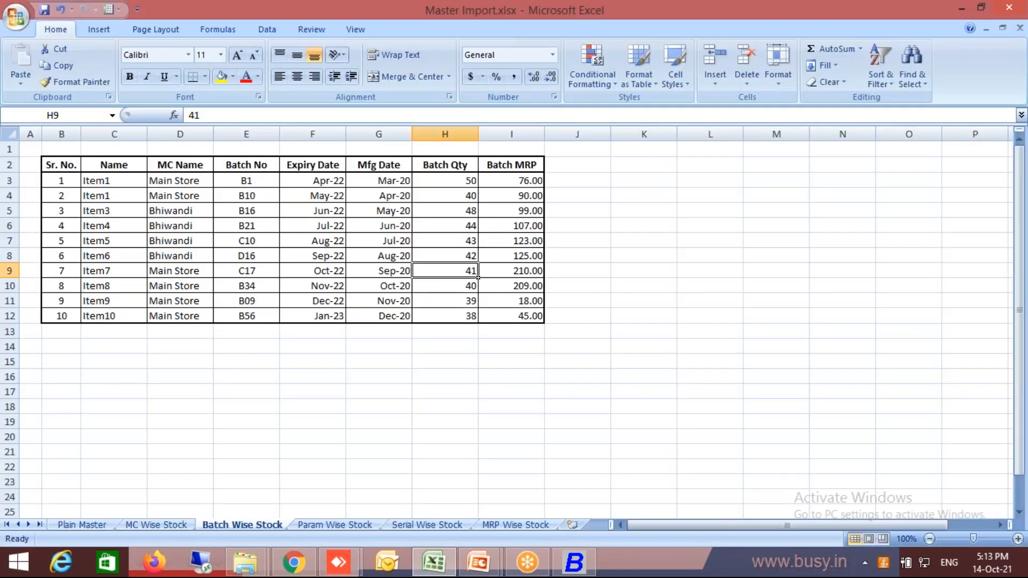
key("alt+Tab")
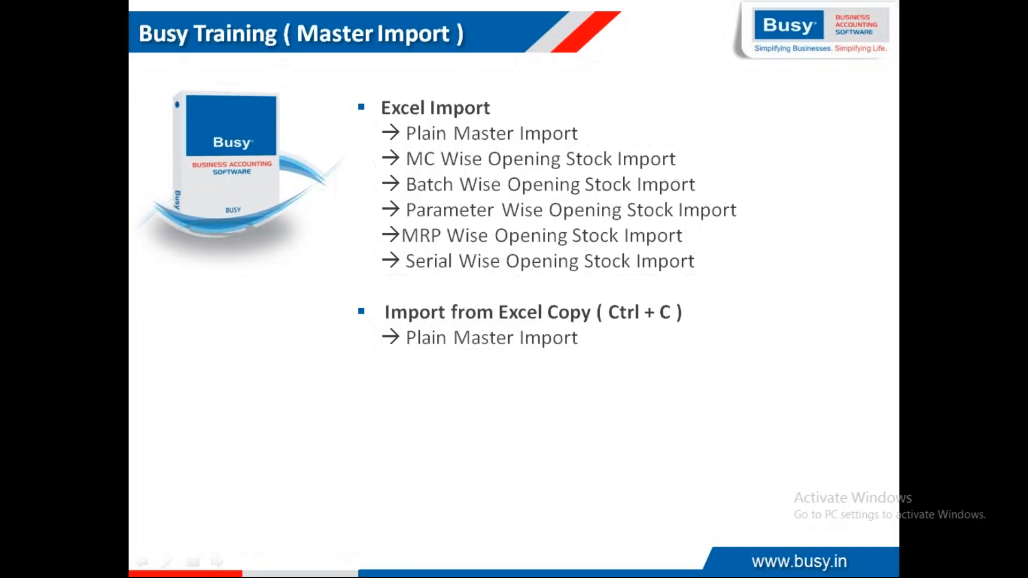
key("alt+Tab")
key("Tab")
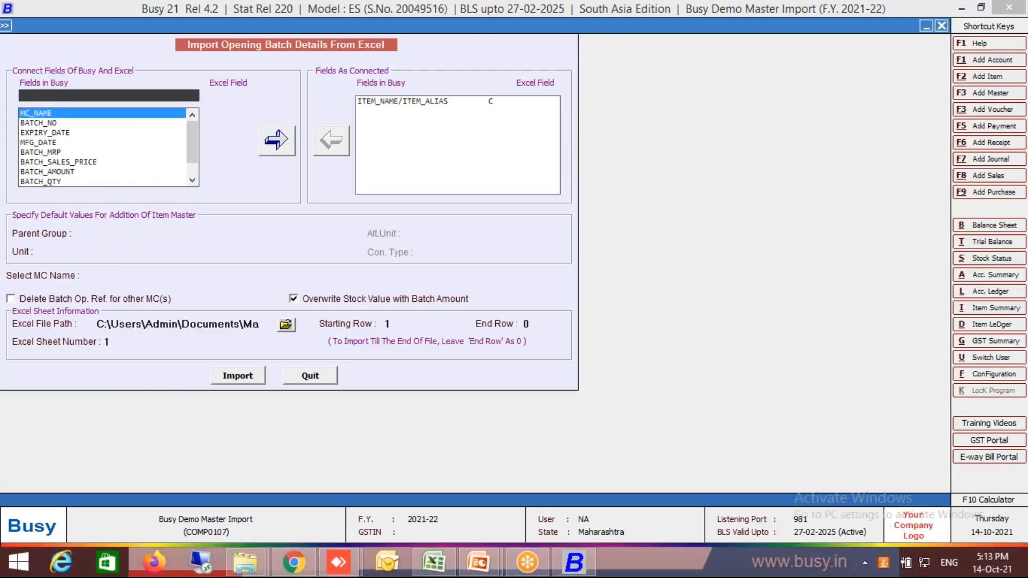
key("alt+Tab")
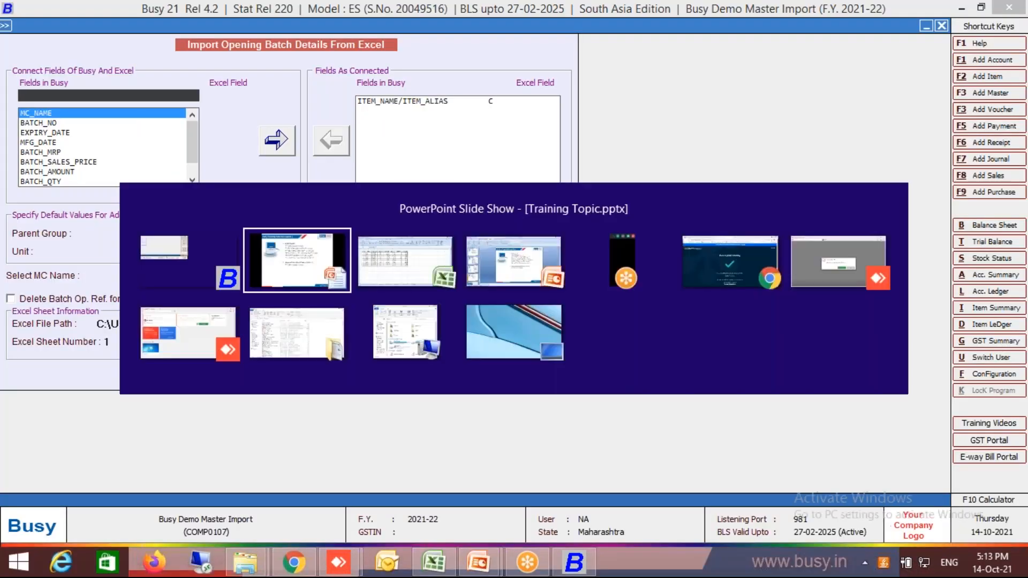
key("alt+Tab")
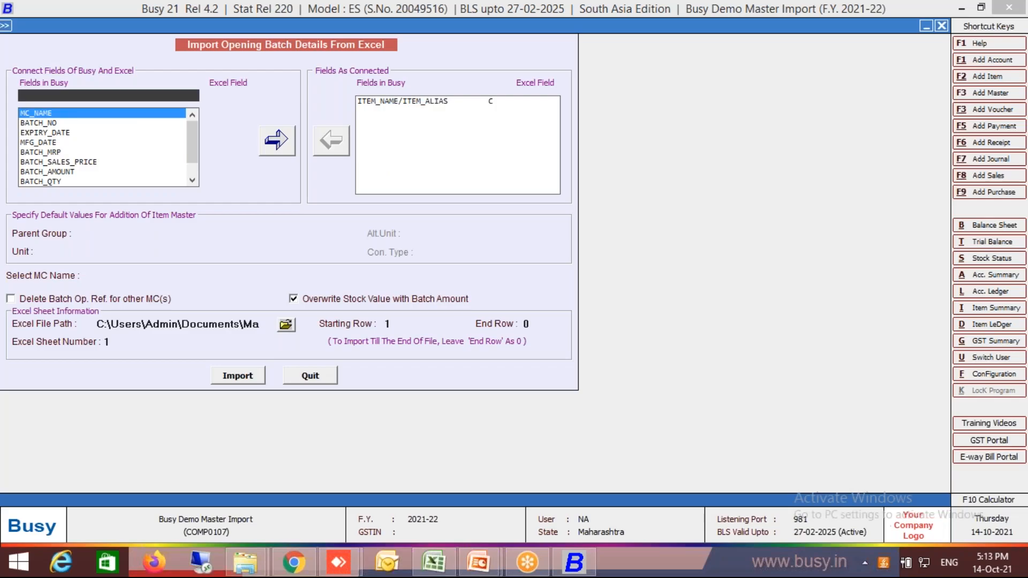
key("alt+Tab")
key("Tab")
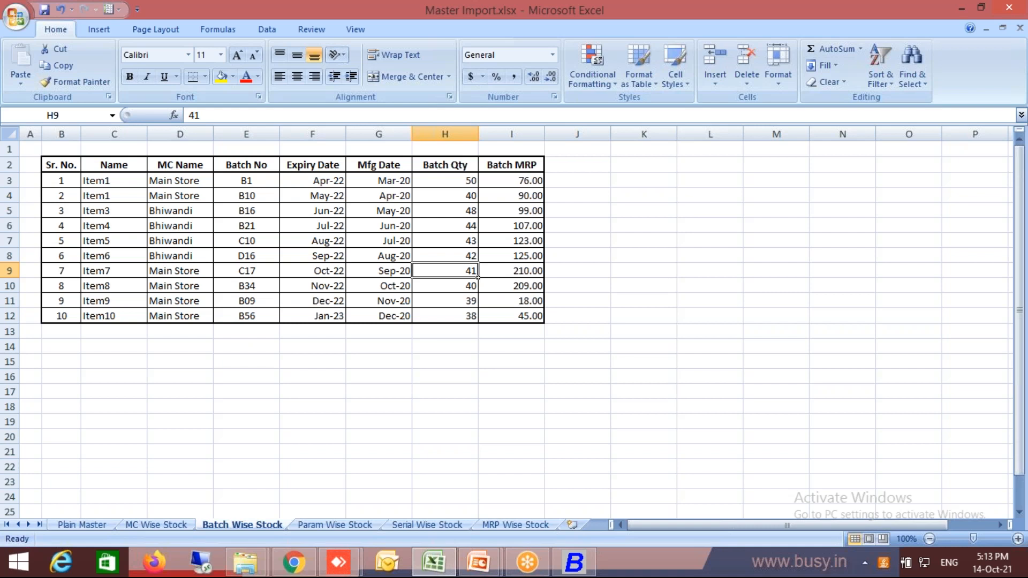
key("alt+Tab")
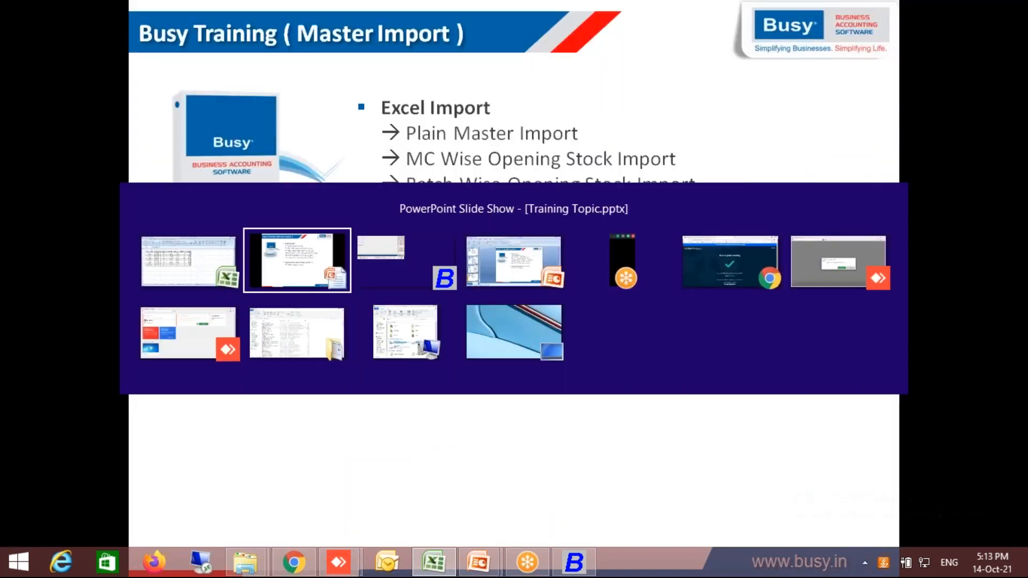
key("Tab")
key("Return")
key("Down")
key("Return")
key("Escape")
key("Down")
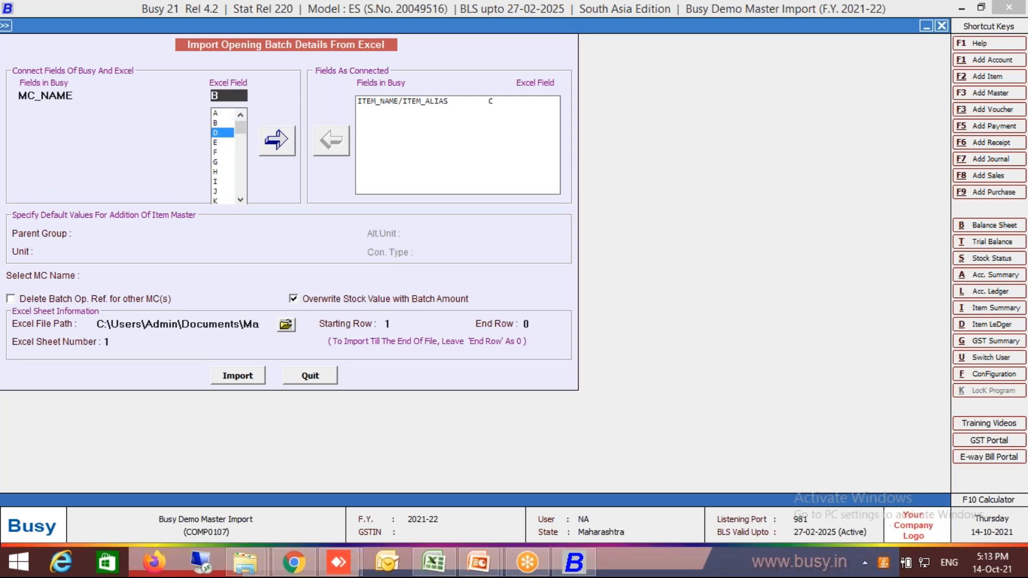
key("Return")
Connect the BATCH_NO field to Excel column E.
key("Return")
key("Down")
key("Down")
key("Return")
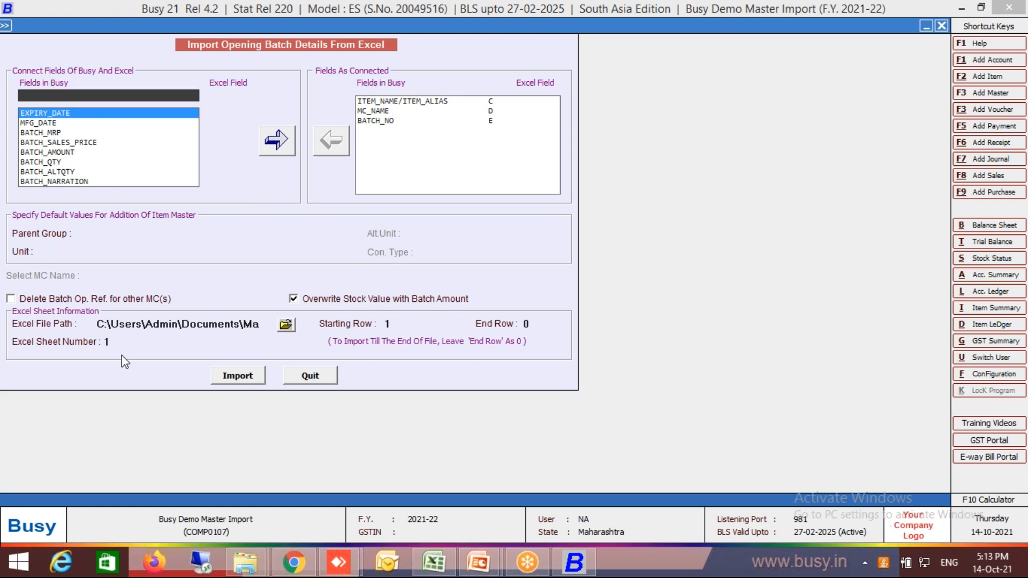
Check the Expiry Date column in the Batch Wise Stock sheet and connect the EXPIRY_DATE field to Excel column F.
left_click(441, 563)
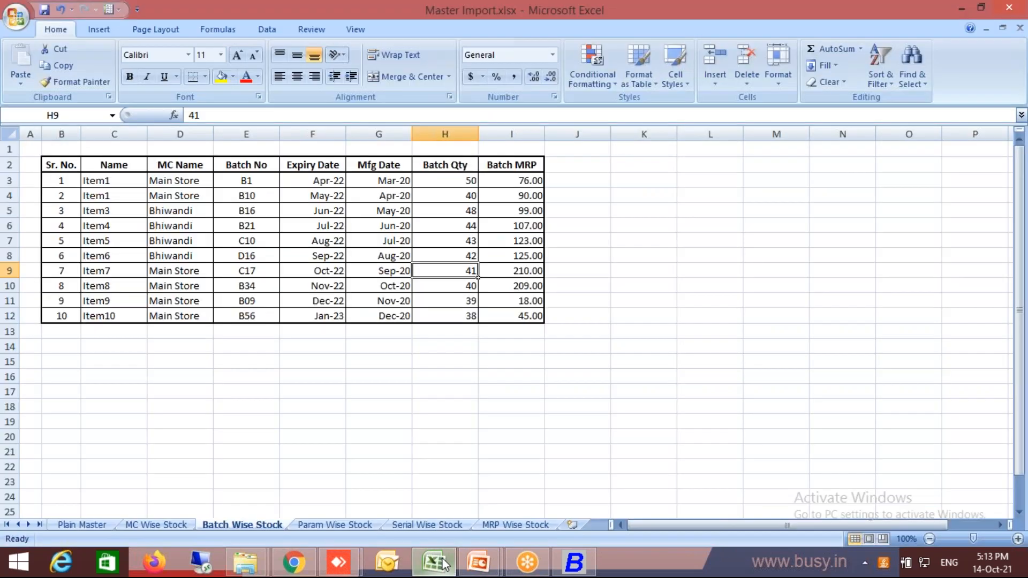
key("Left")
key("Left")
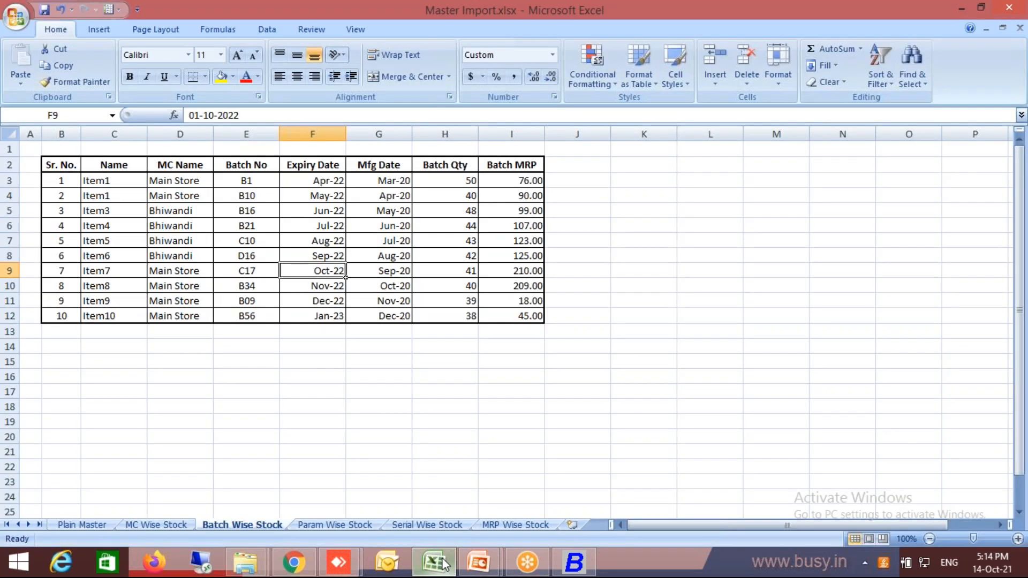
key("alt+Tab")
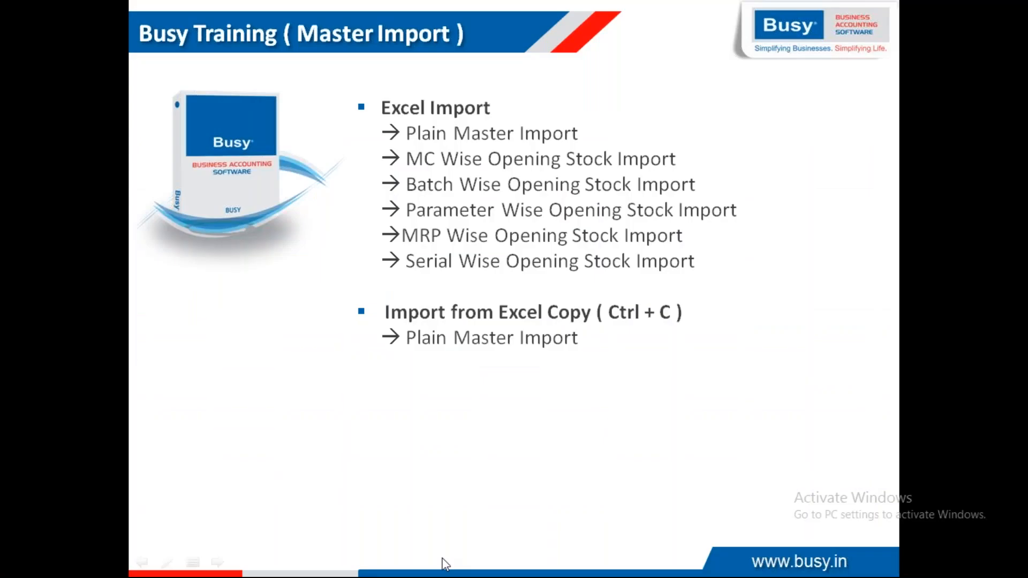
key("alt+Tab")
key("alt+Tab")
key("Down")
key("Down")
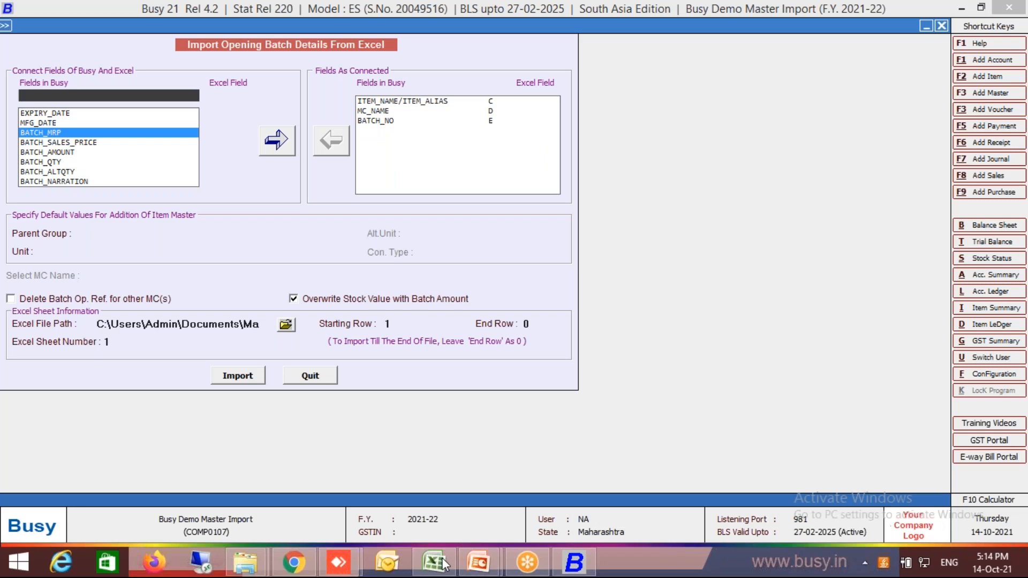
key("Up")
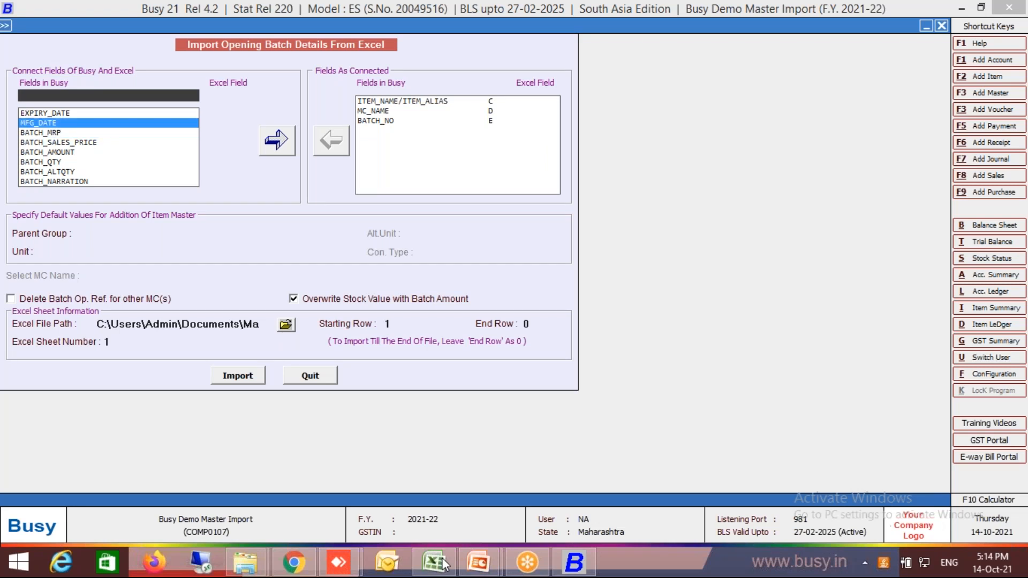
key("Up")
key("Return")
key("Down")
key("Down")
key("Return")
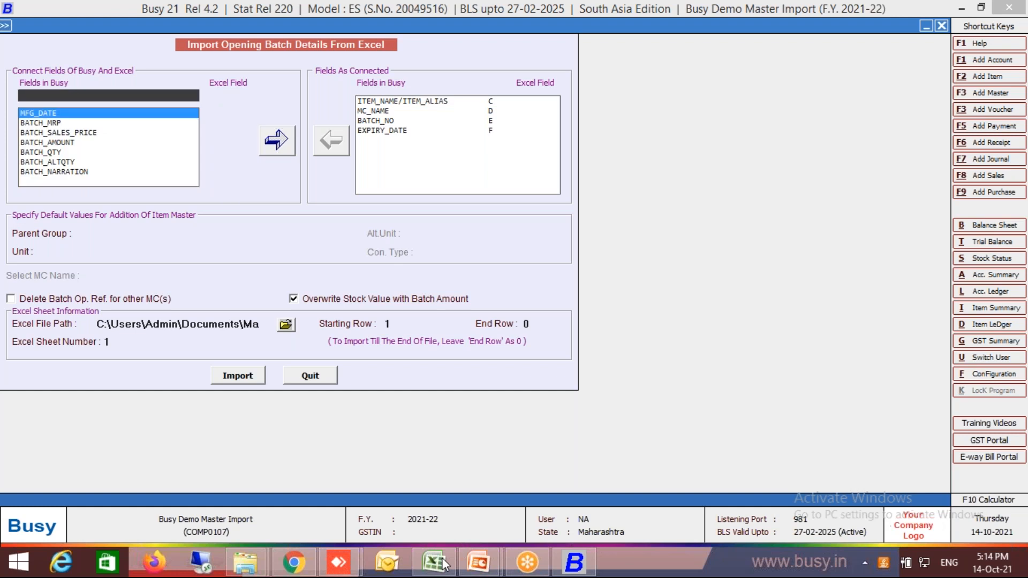
Connect the MFG_DATE field to Excel column G.
key("Return")
key("Down")
key("Down")
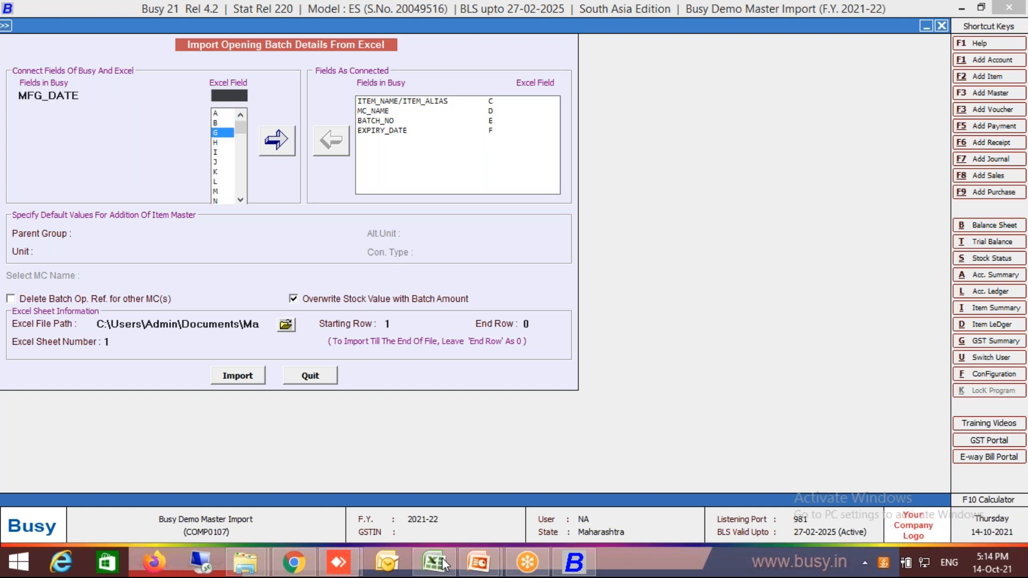
key("Return")
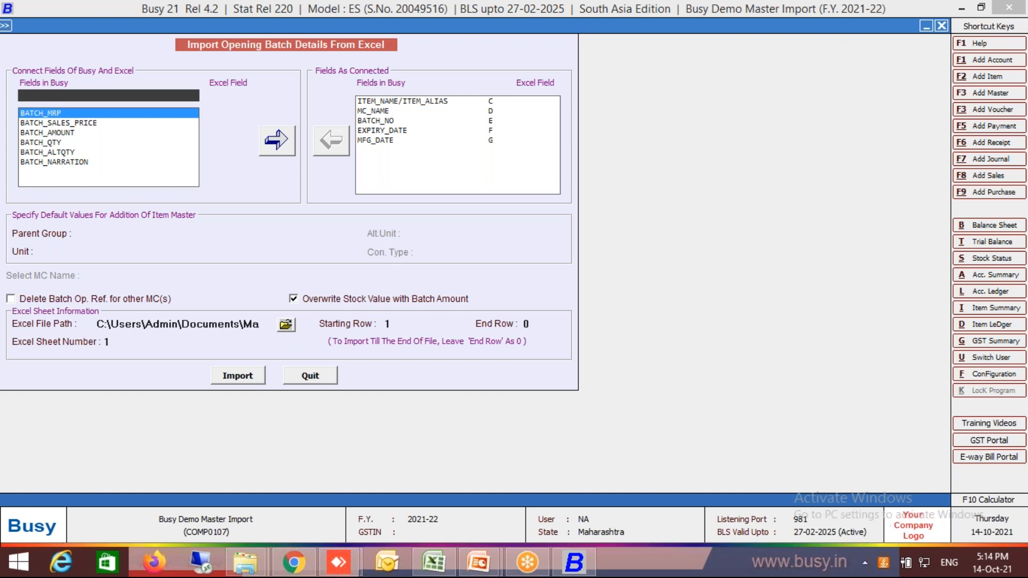
Check the Batch Qty column in the workbook and connect the BATCH_QTY field to Excel column H.
left_click(431, 564)
key("Right")
key("Right")
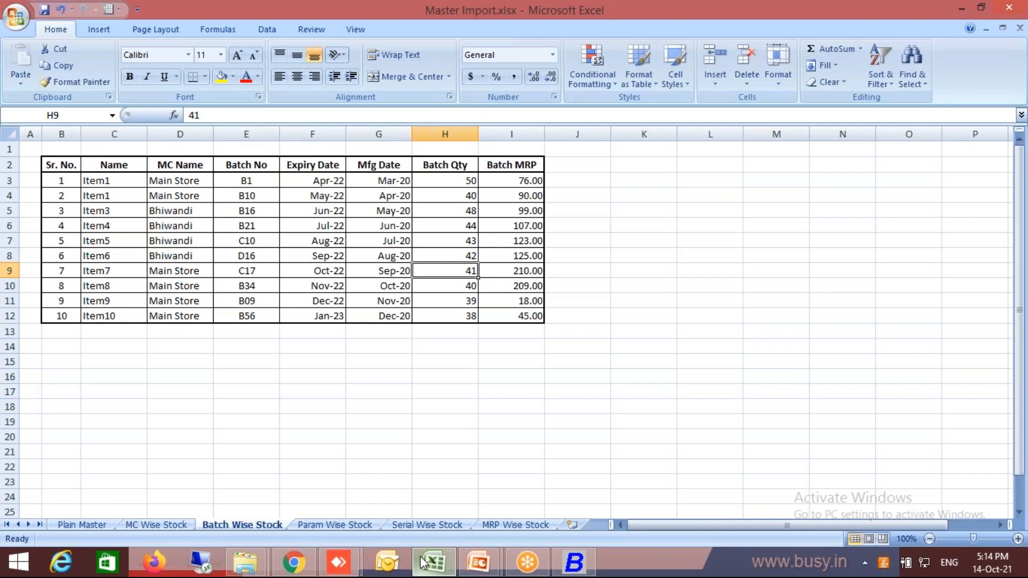
key("Left")
key("Right")
key("alt+Tab")
key("alt+Tab")
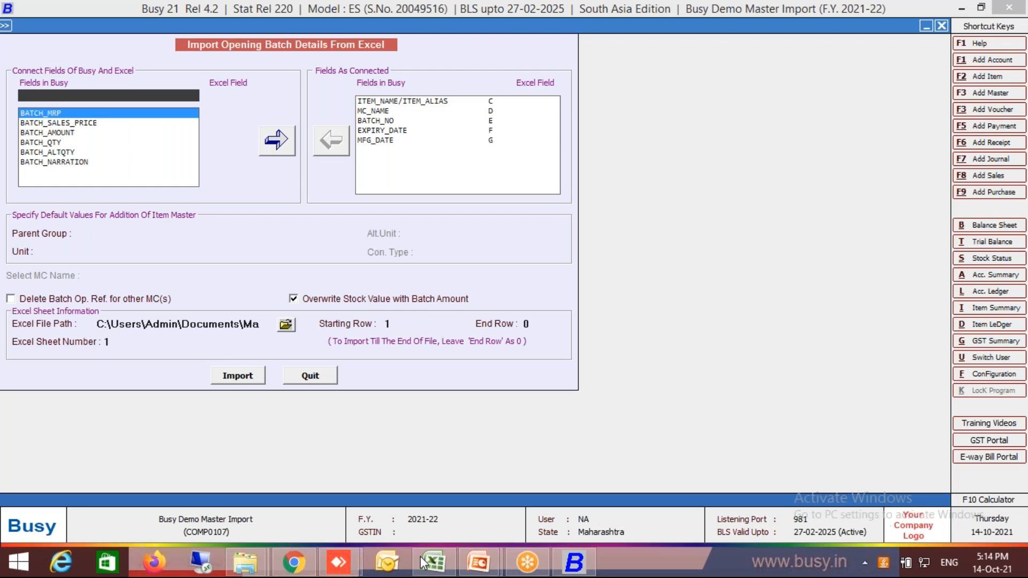
key("Down")
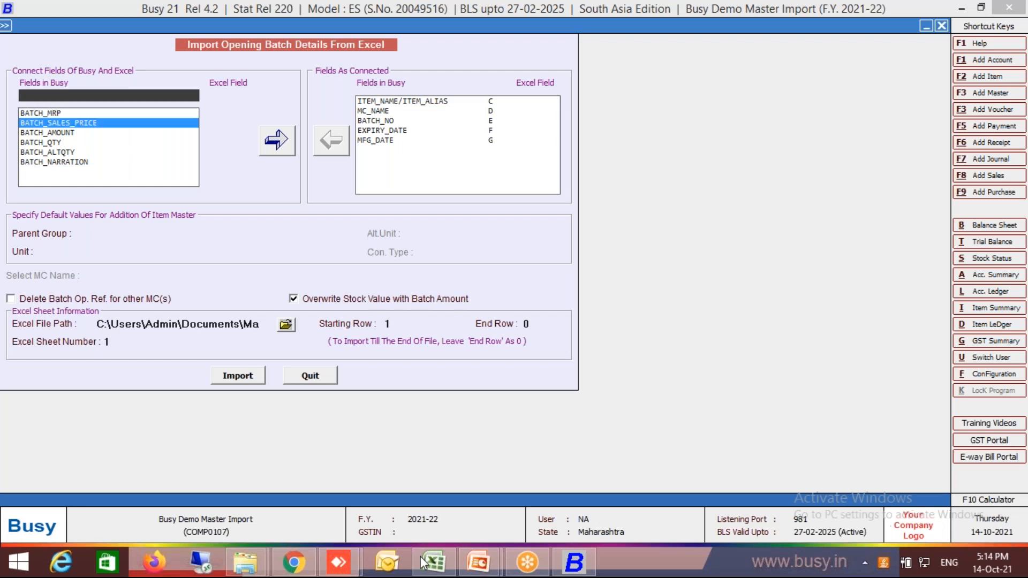
key("Down")
key("Down")
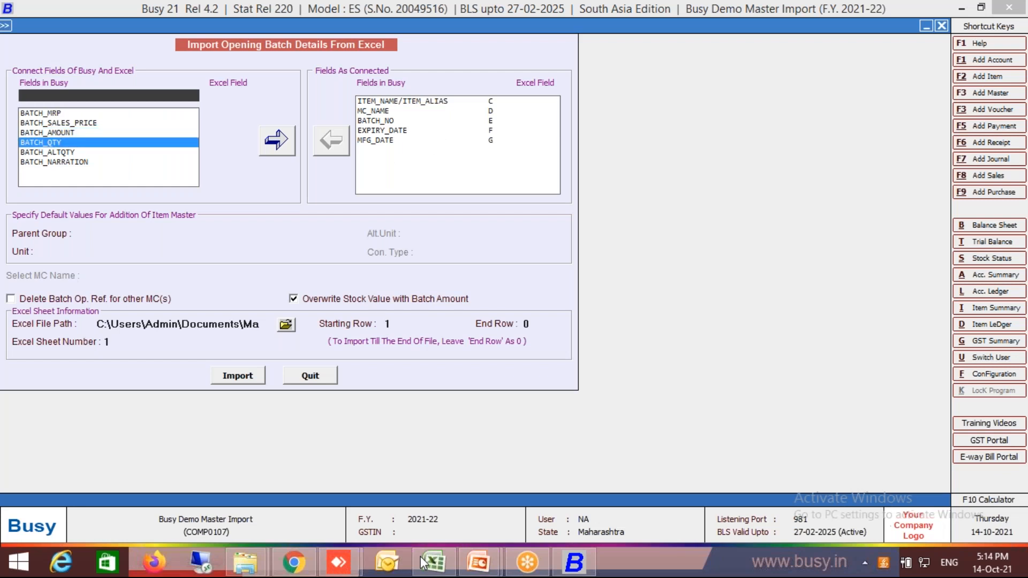
key("Return")
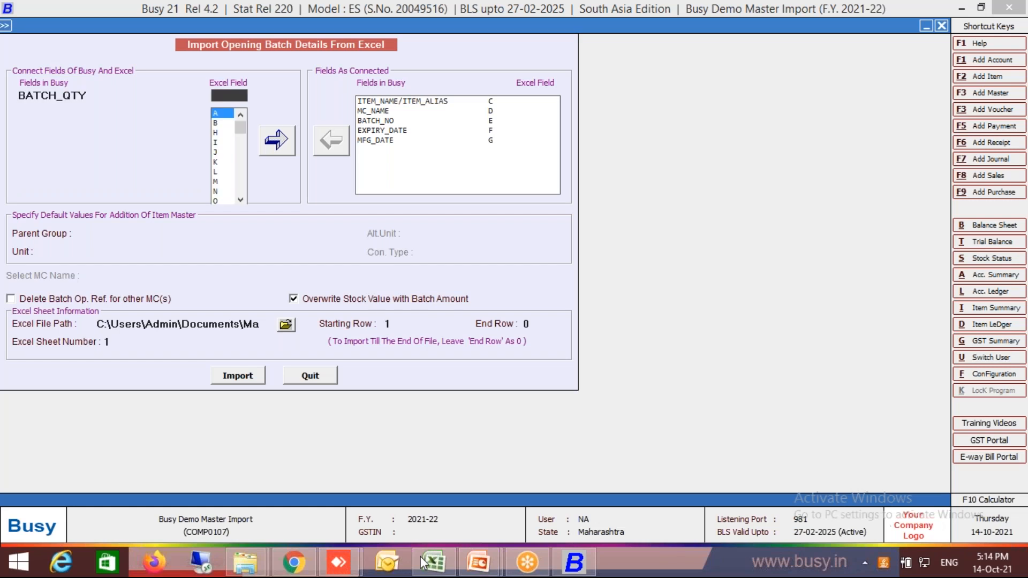
key("Down")
key("Down")
key("Return")
Connect the BATCH_MRP field to Excel column I.
key("Return")
key("Down")
key("Up")
key("Return")
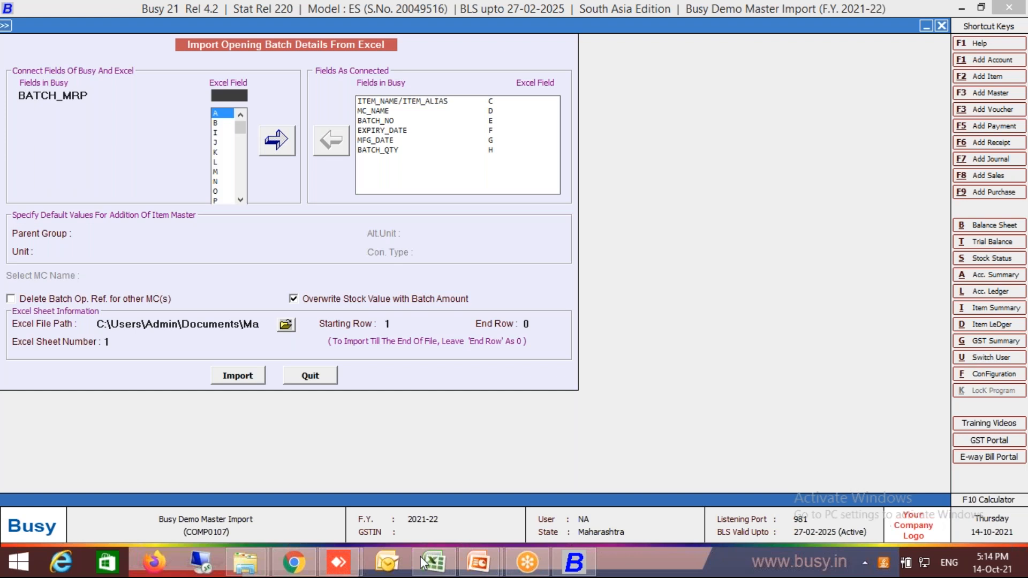
key("Down")
key("Down")
key("Return")
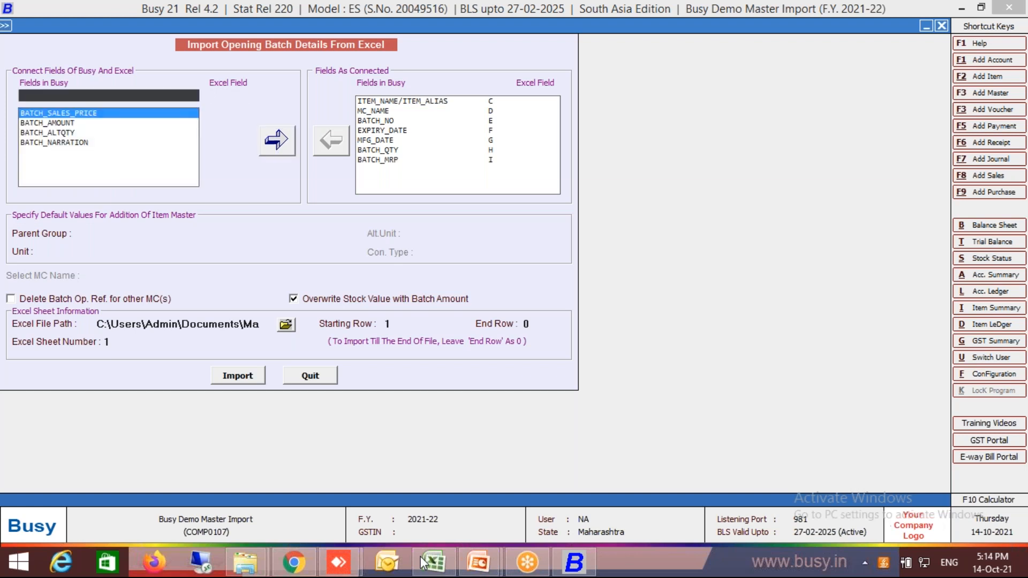
Check the connected fields against the Batch Wise Stock sheet and set the default parent group for new items to Beverage.
key("alt+Tab")
key("alt+Tab")
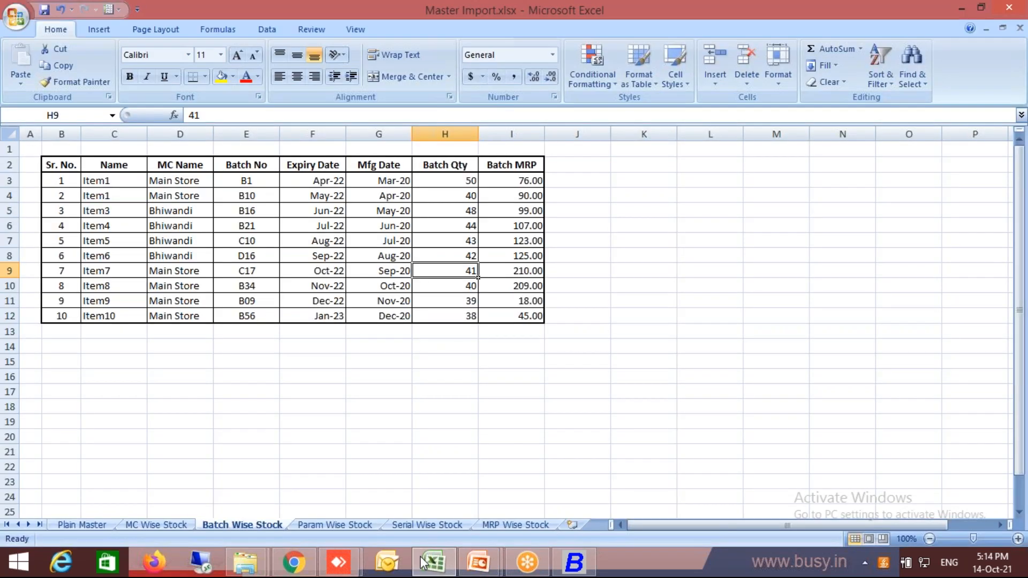
key("alt+Tab")
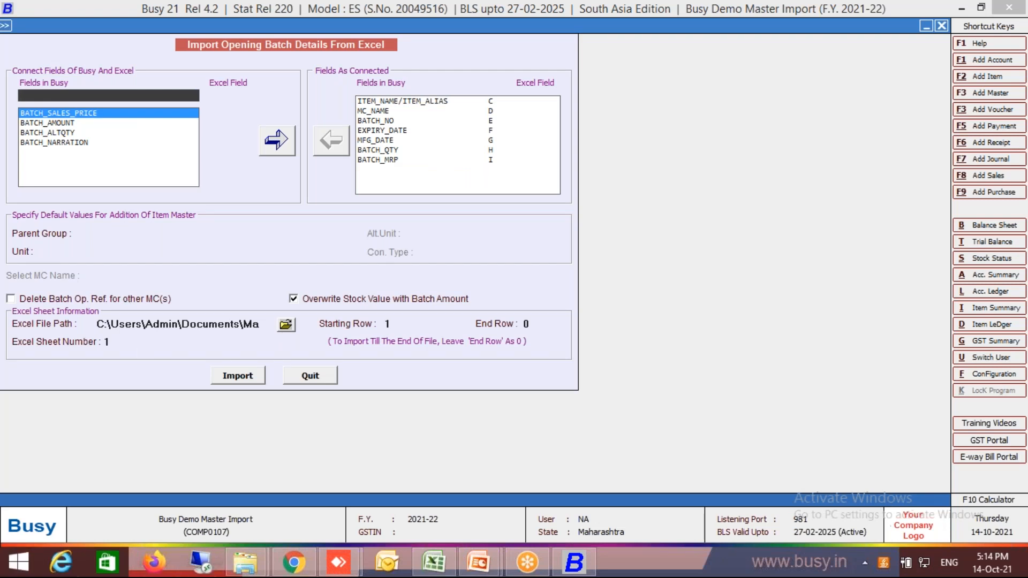
left_click(139, 239)
key("Return")
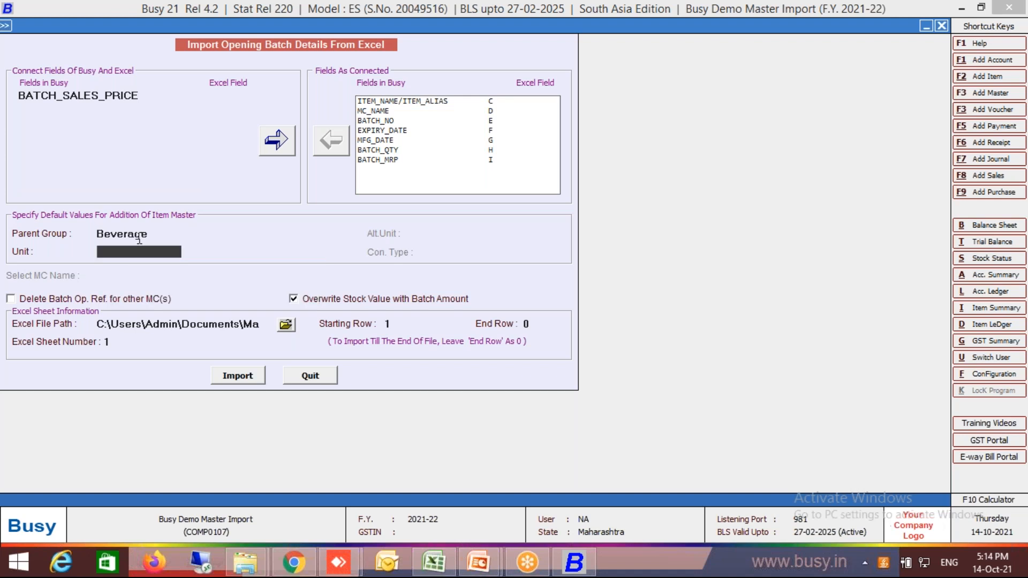
Set the default unit for new items to Pcs. and enable deleting batch opening references for other MCs.
type("pc")
key("Return")
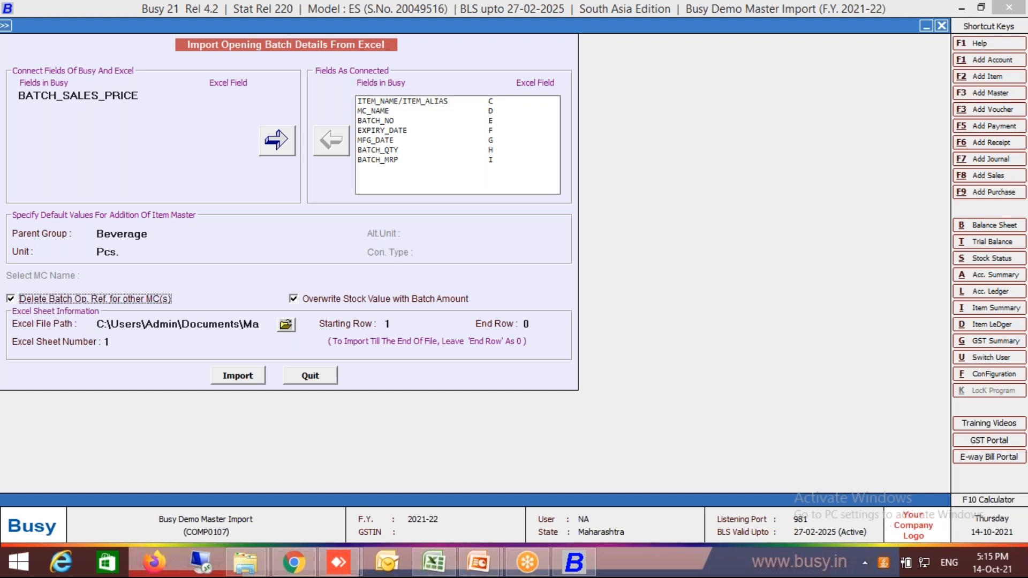
key("Return")
key("Return")
key("Return")
key("Return")
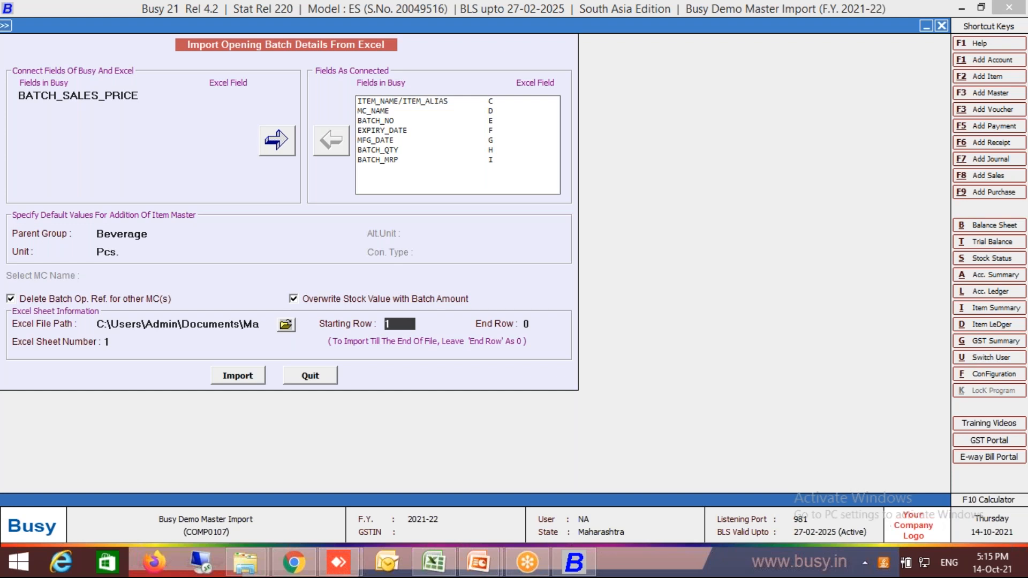
Check where the data begins in the Batch Wise Stock sheet and set the starting row to 3 and the Excel sheet number to 3.
key("alt+Tab")
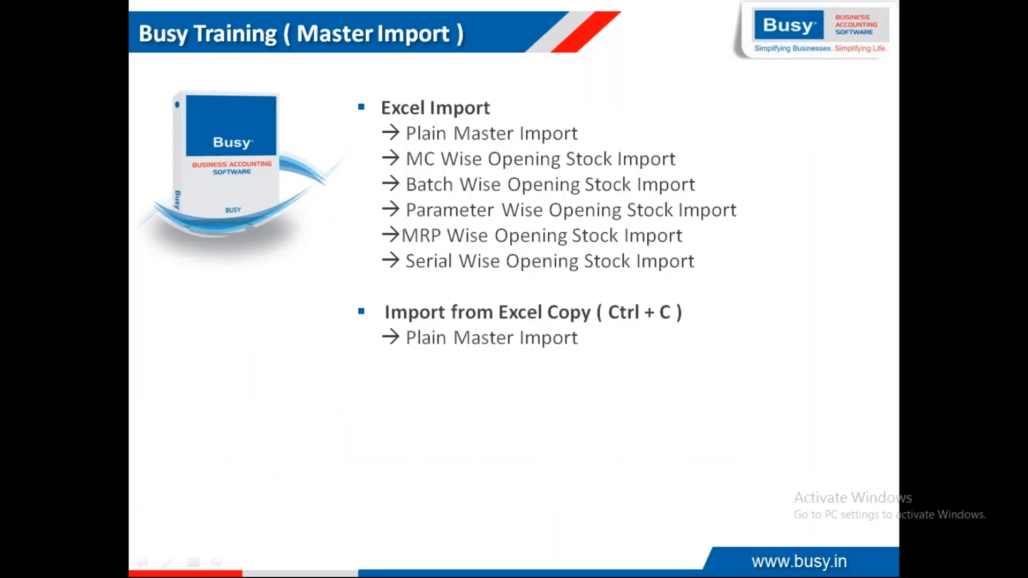
key("alt+Tab")
key("Return")
key("Return")
key("BackSpace")
type("3")
key("Return")
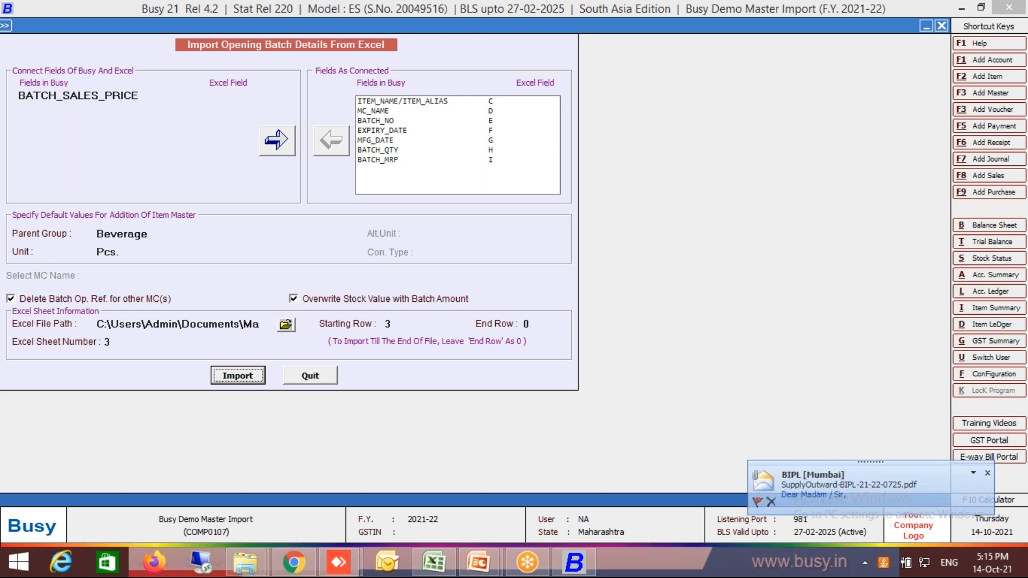
Run the batch opening stock import and open its error file.
key("Return")
key("Left")
key("Return")
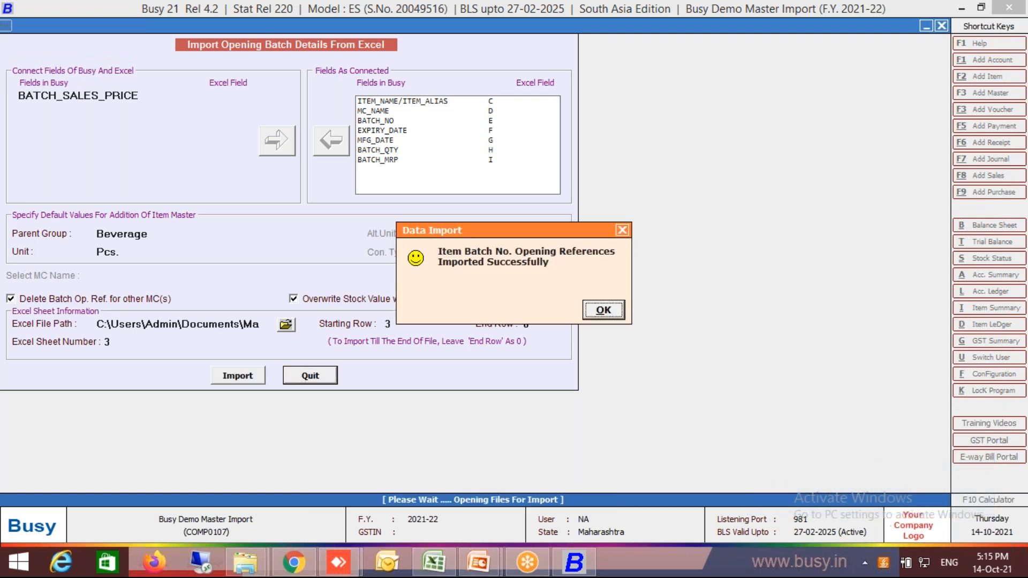
key("Return")
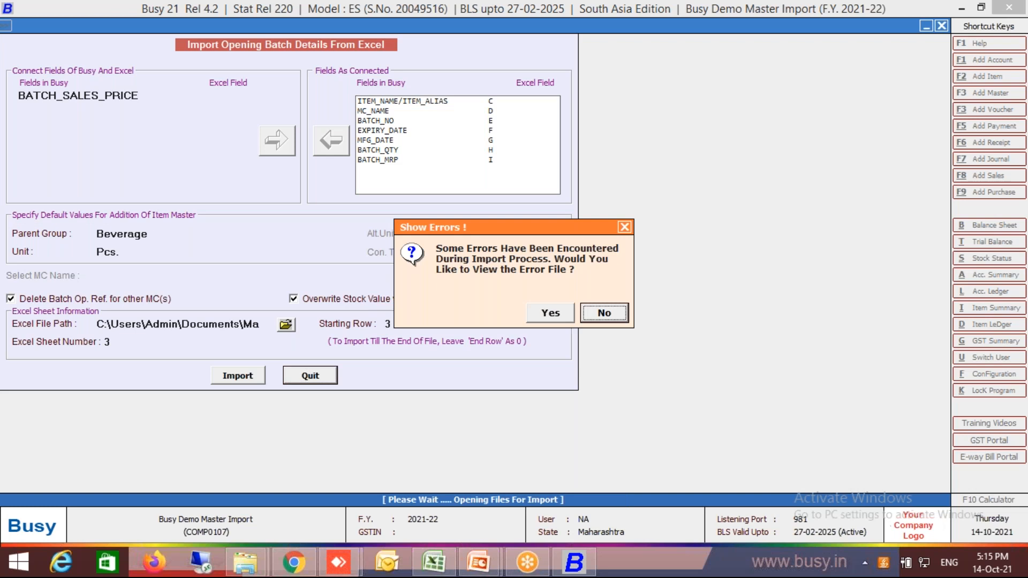
key("Return")
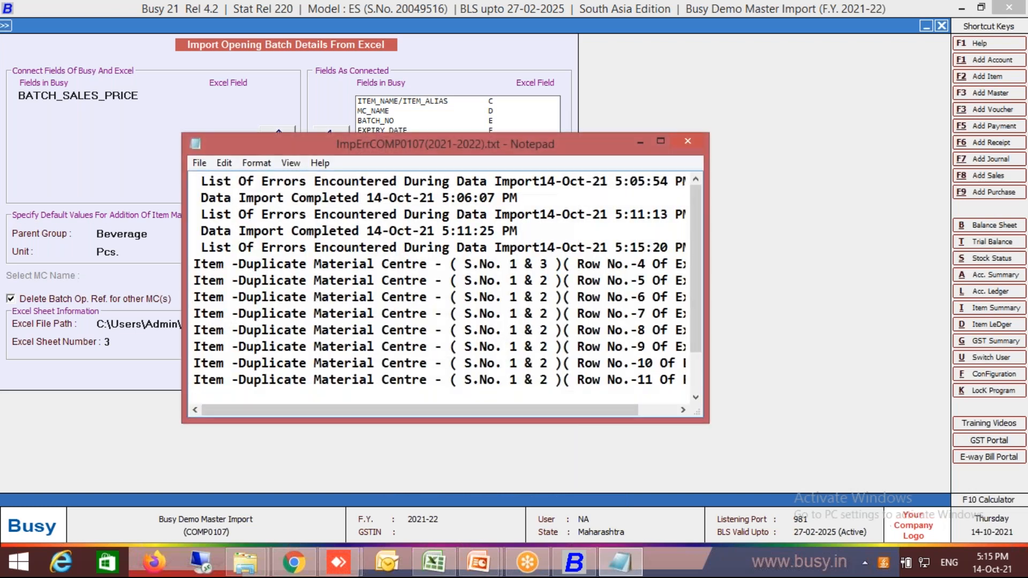
Compare the import error log with the Item1 rows in the Batch Wise Stock sheet of Master Import.xlsx.
left_click(661, 141)
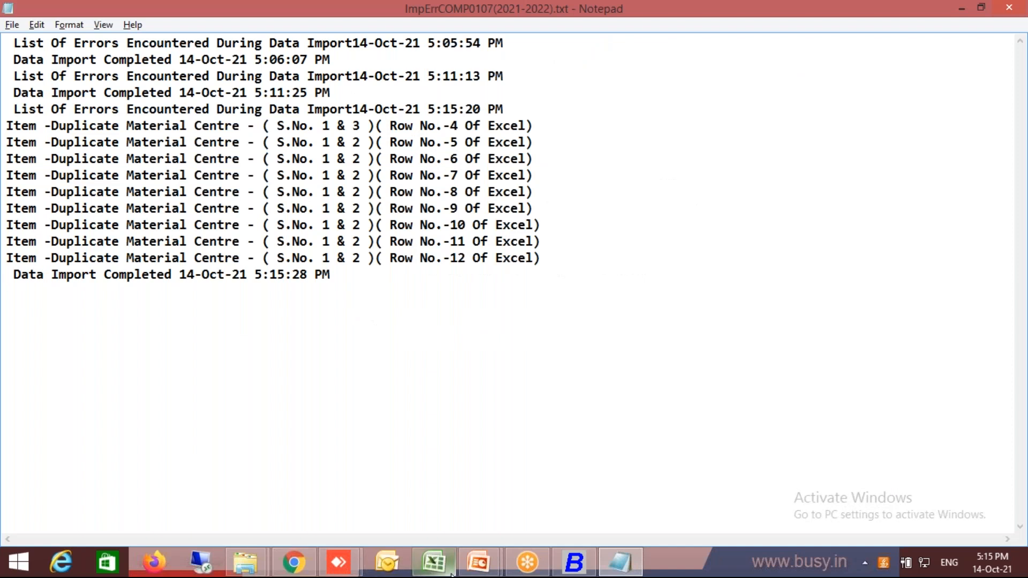
left_click(452, 552)
left_click(450, 556)
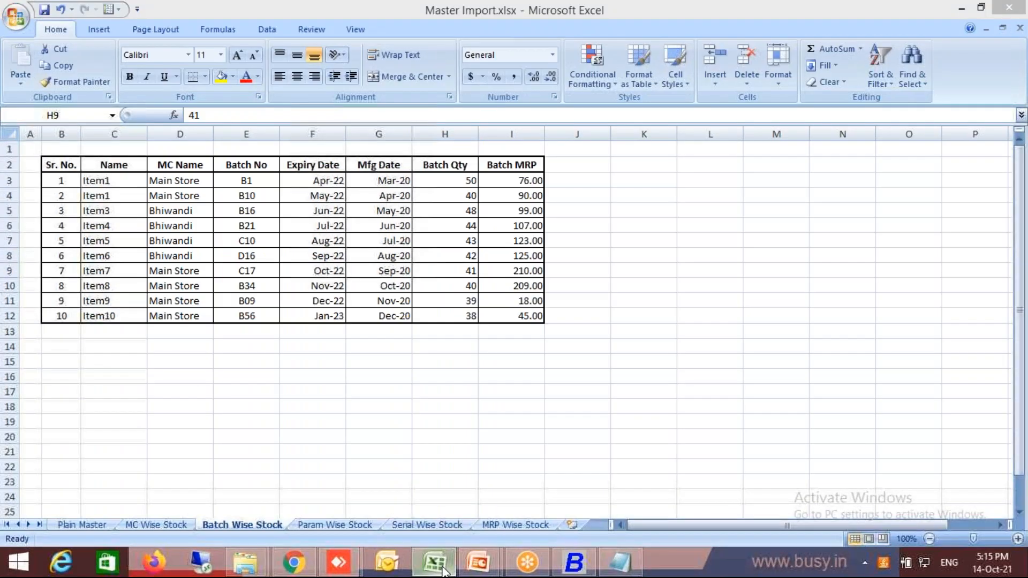
left_click(442, 568)
left_click(443, 568)
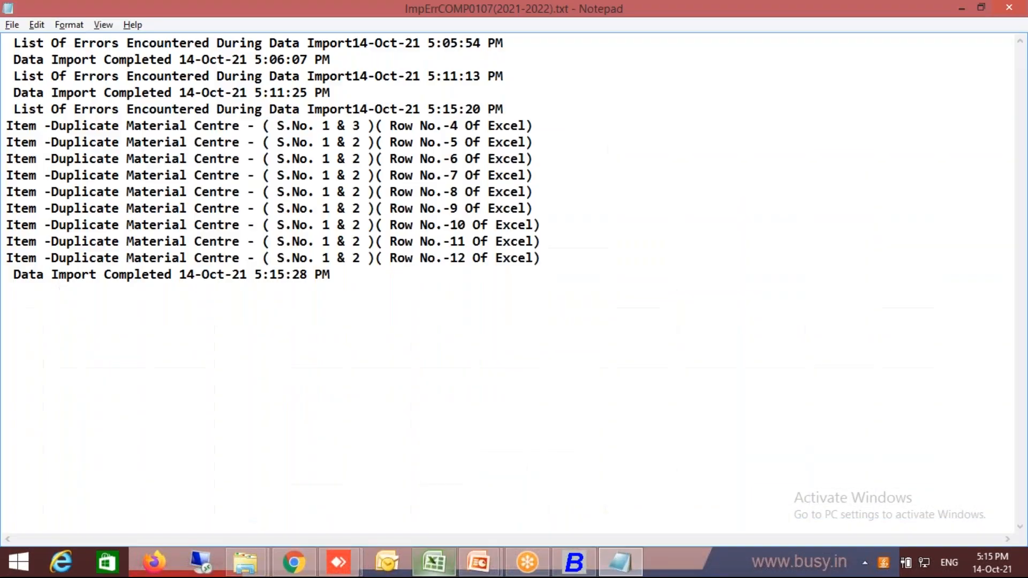
left_click(424, 572)
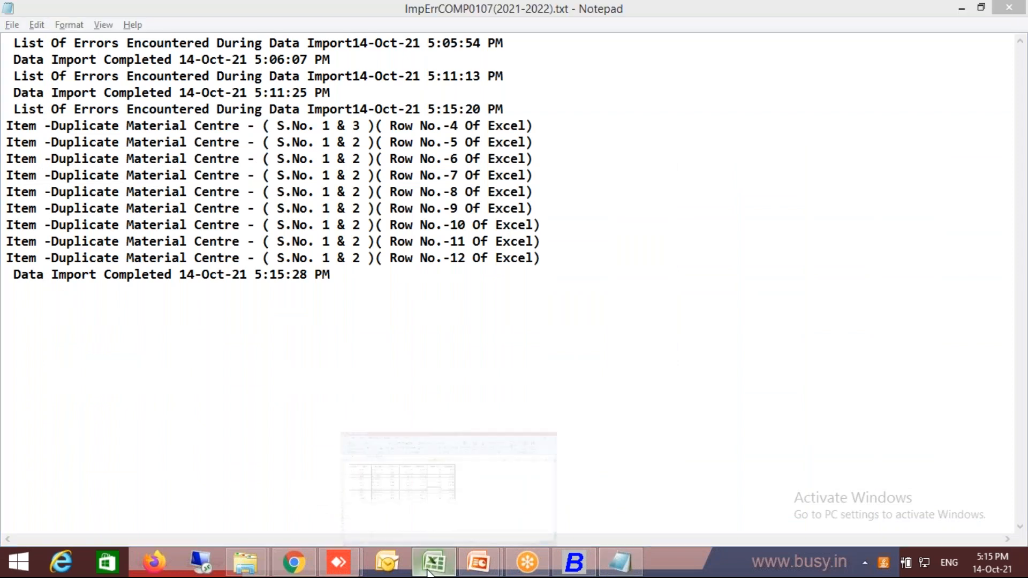
left_click(428, 572)
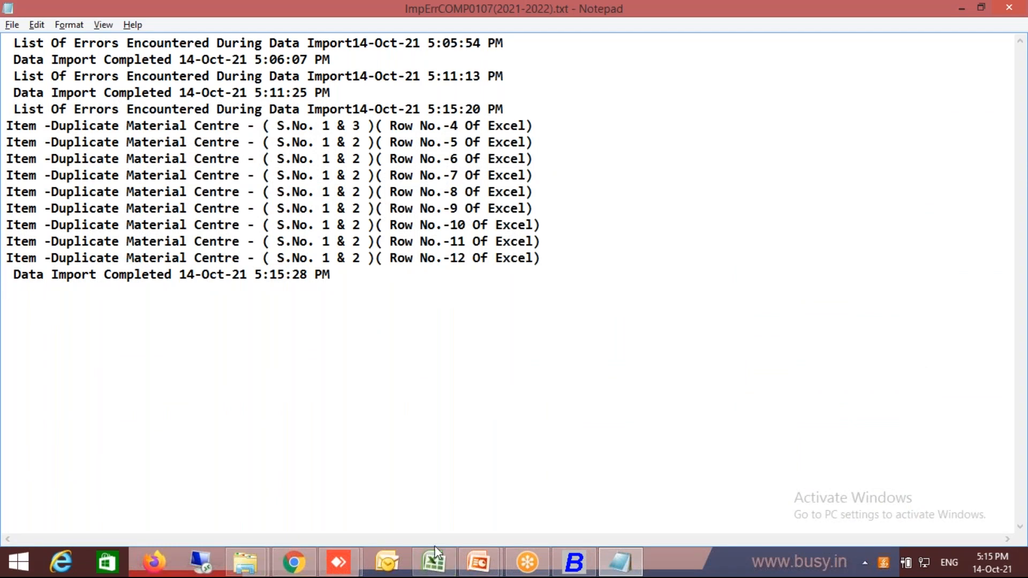
left_click(436, 554)
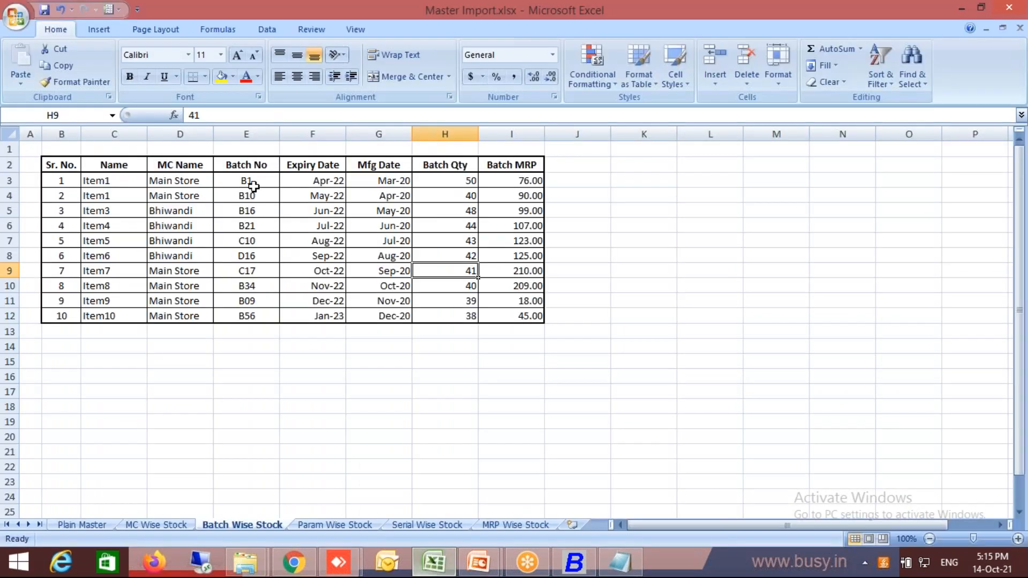
left_click(198, 184)
left_click(143, 183)
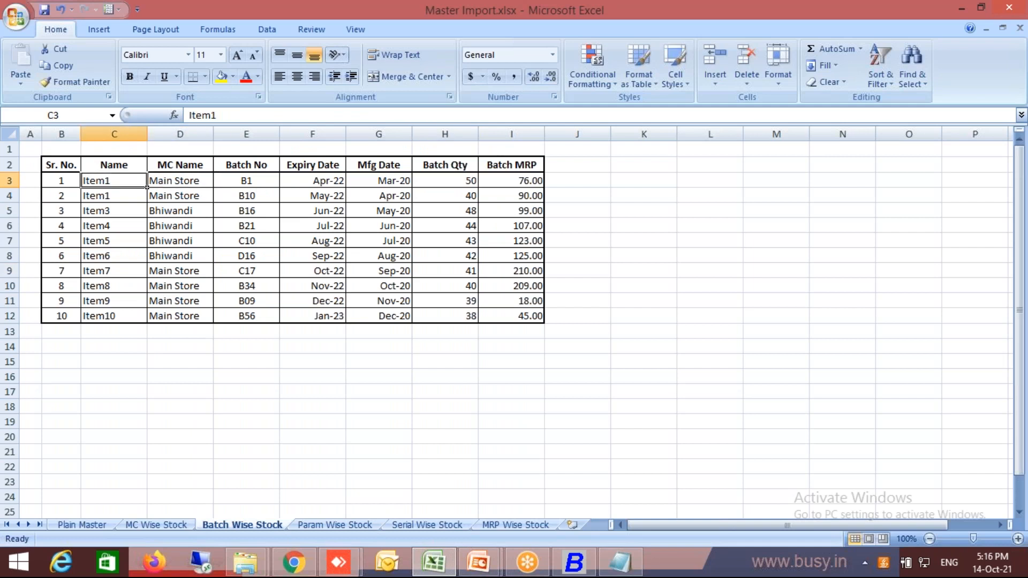
left_click_drag(146, 186, 346, 202)
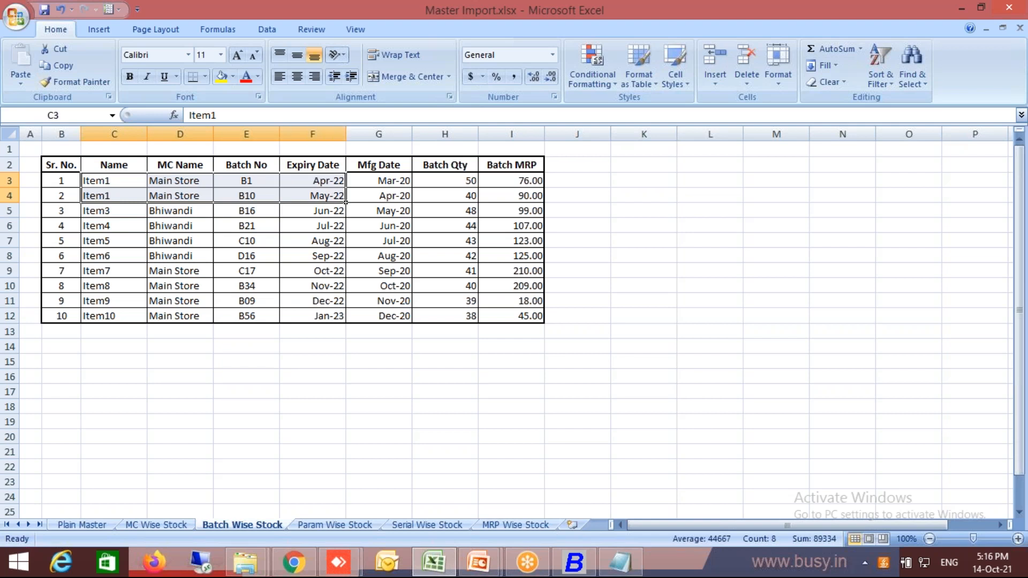
key("alt+Tab")
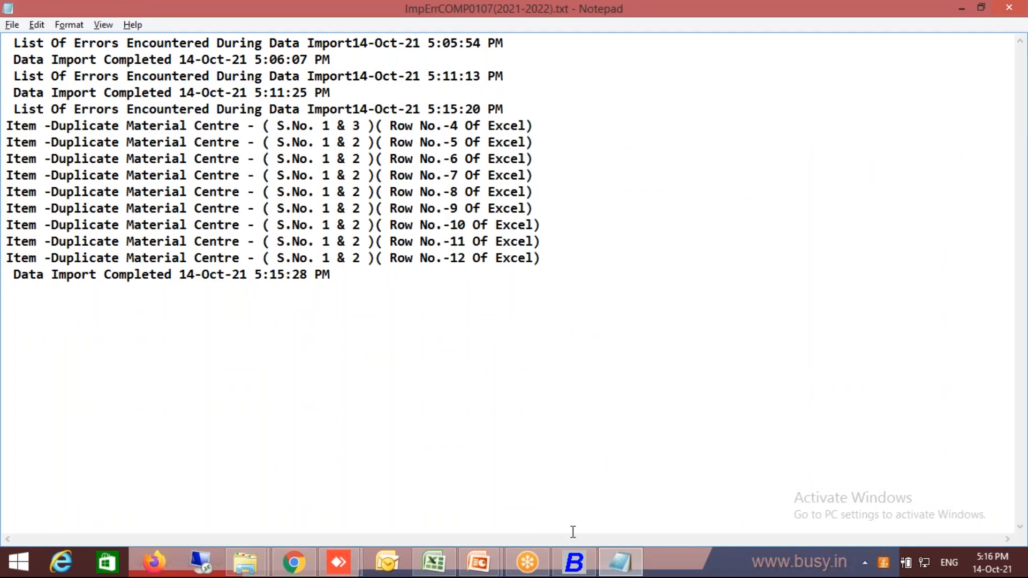
Close the error log and exit the batch details import form in Busy.
right_click(627, 570)
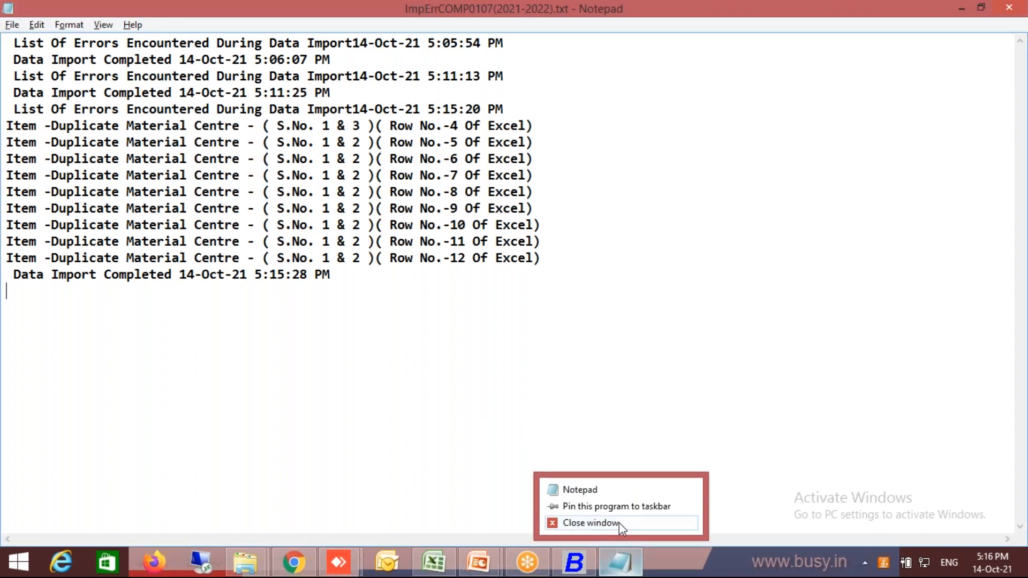
left_click(589, 523)
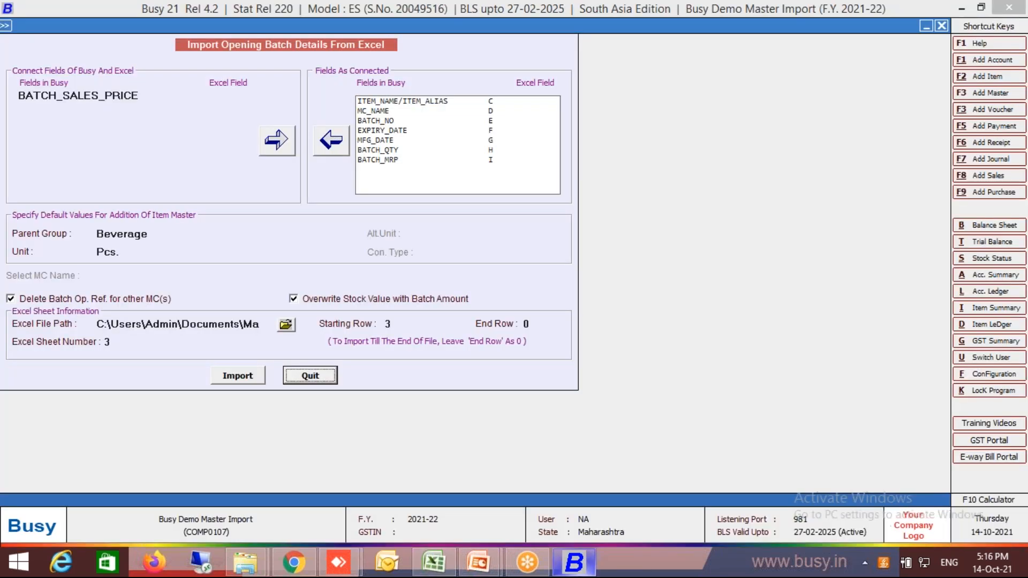
key("Escape")
key("Escape")
key("Escape")
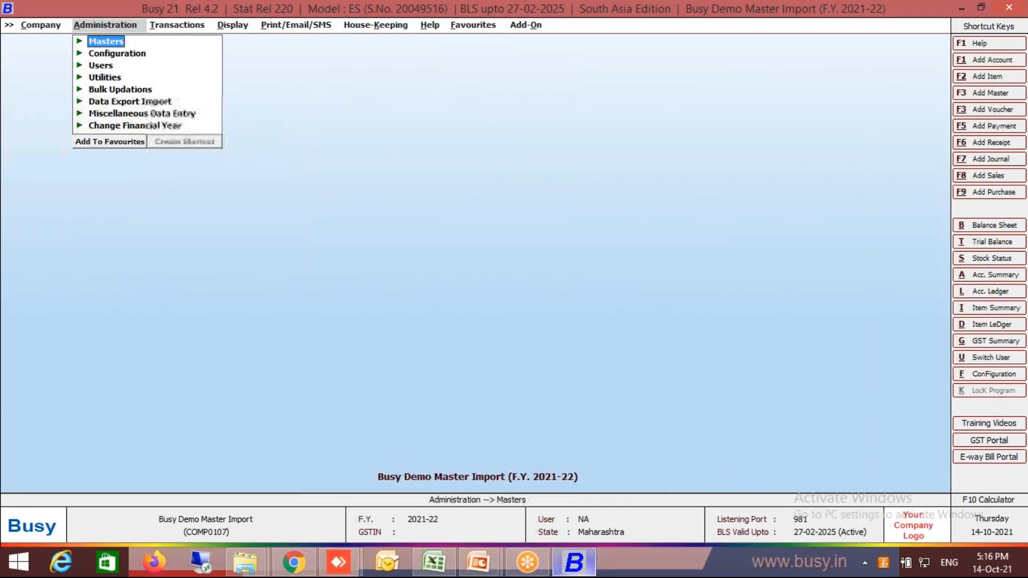
Show the unfiltered list of item masters and open Item1 for modification.
key("Up")
key("Up")
key("Up")
key("Up")
key("Up")
key("Return")
key("Down")
key("Down")
key("Down")
key("Return")
key("Down")
key("Down")
key("Down")
key("Return")
key("Return")
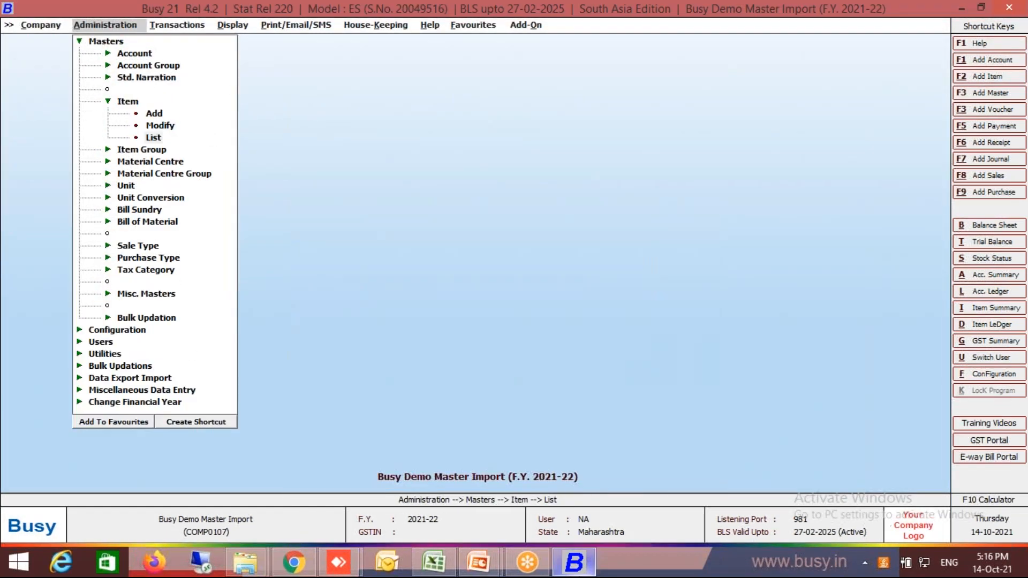
key("Return")
key("Return")
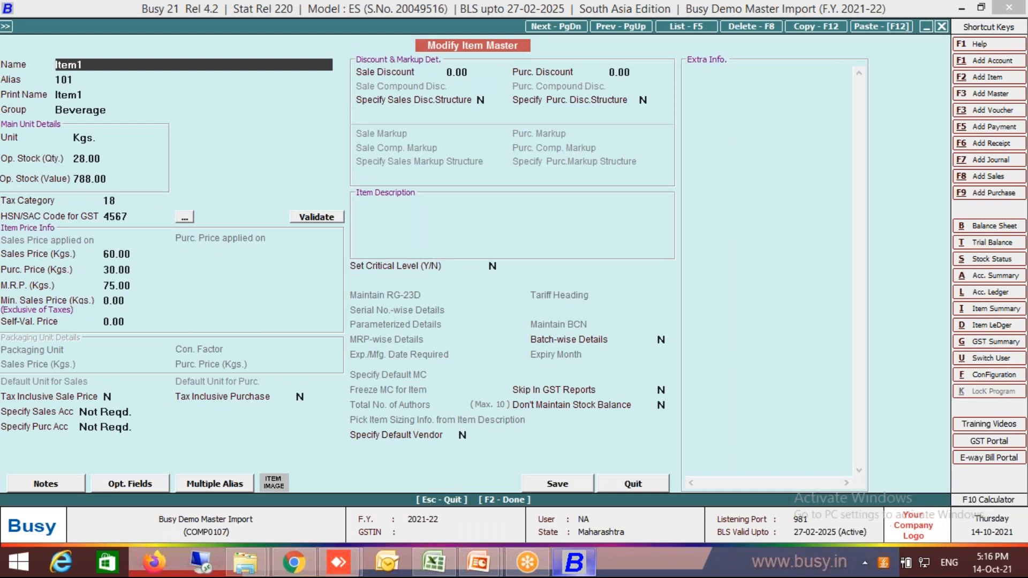
Check the Batch-wise Details setting of Item1, then leave the item and the item list without changes.
left_click(662, 340)
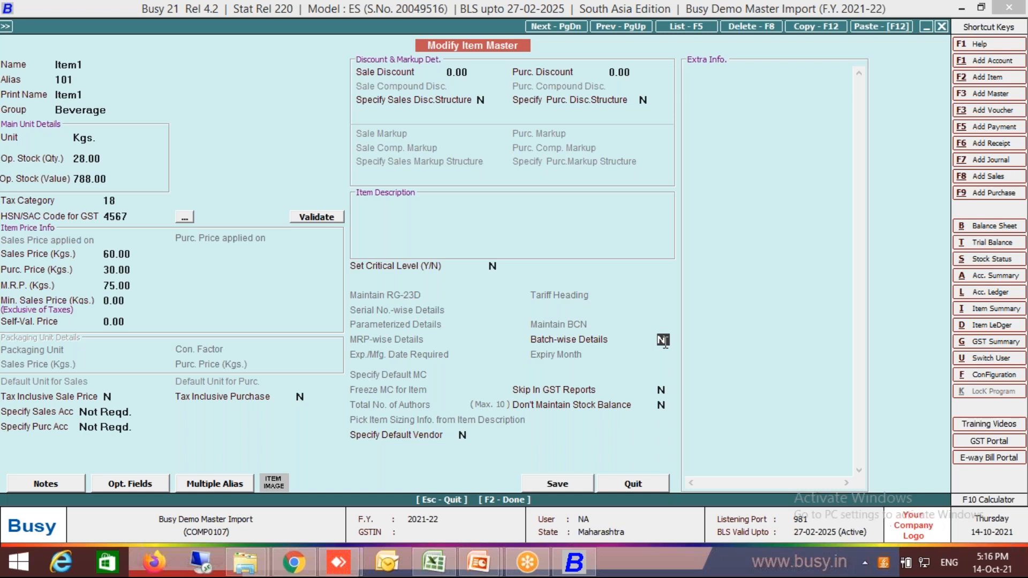
key("Escape")
key("Escape")
key("Escape")
key("Escape")
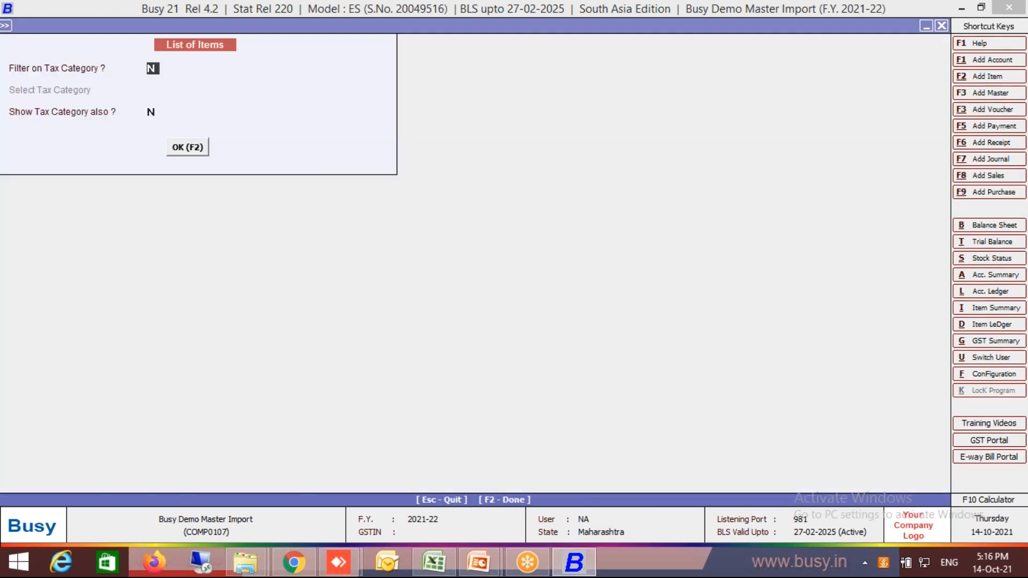
Open the bulk Multiple Item Creation/Modification form for modifying existing masters.
key("Down")
key("Down")
key("Down")
key("Down")
key("Down")
key("Down")
key("Down")
key("Down")
key("Down")
key("Down")
key("Down")
key("Down")
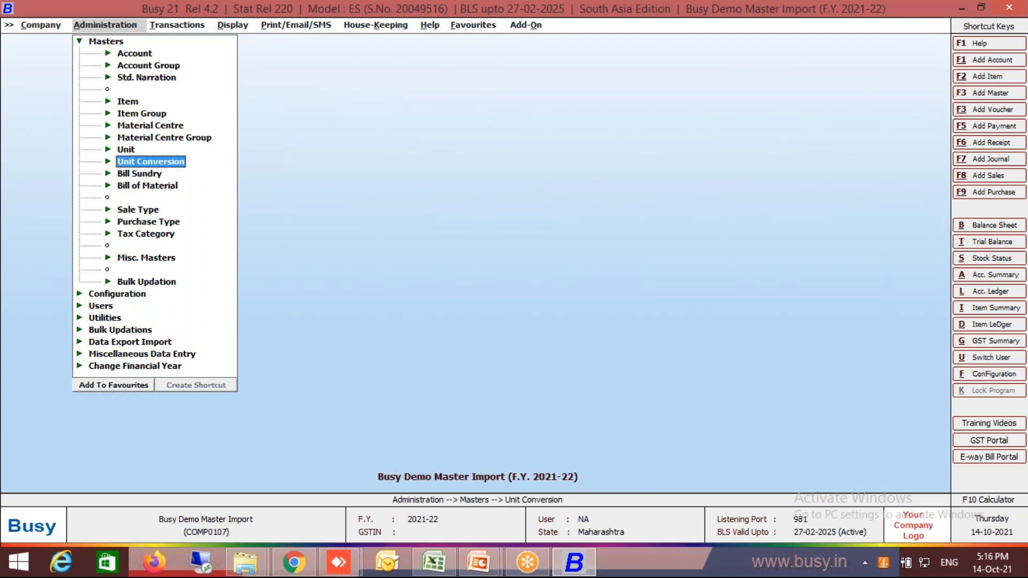
key("Return")
key("Down")
key("Down")
key("Down")
key("Down")
key("Down")
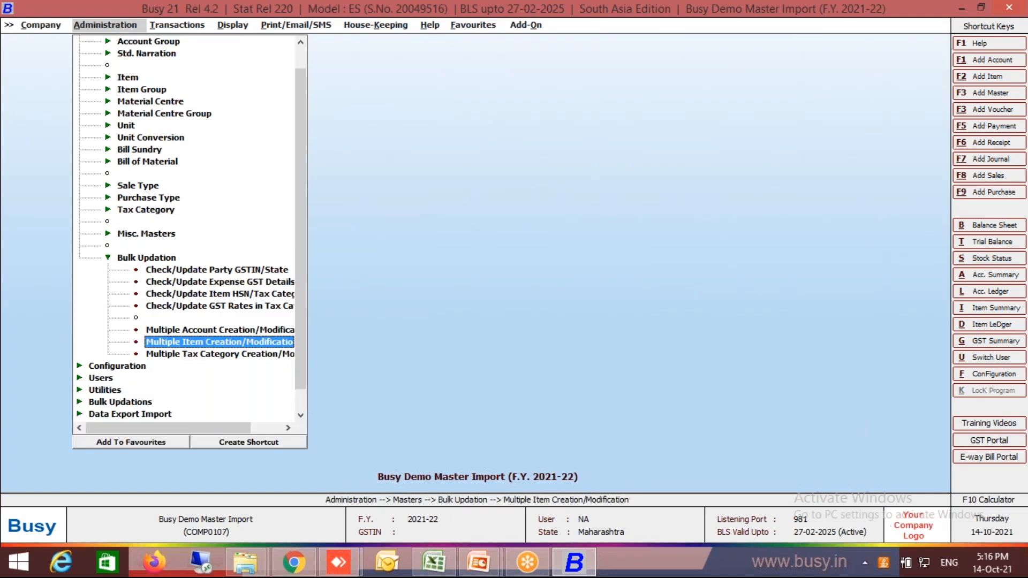
key("Return")
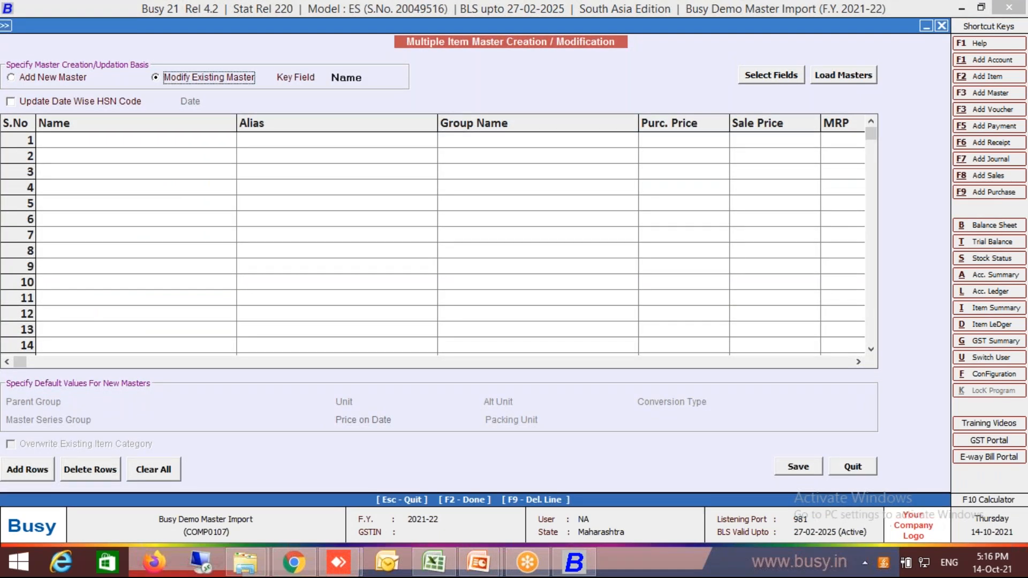
Add BATCH_BY_BATCH to the selected fields of the bulk item form and save the field selection.
left_click(792, 77)
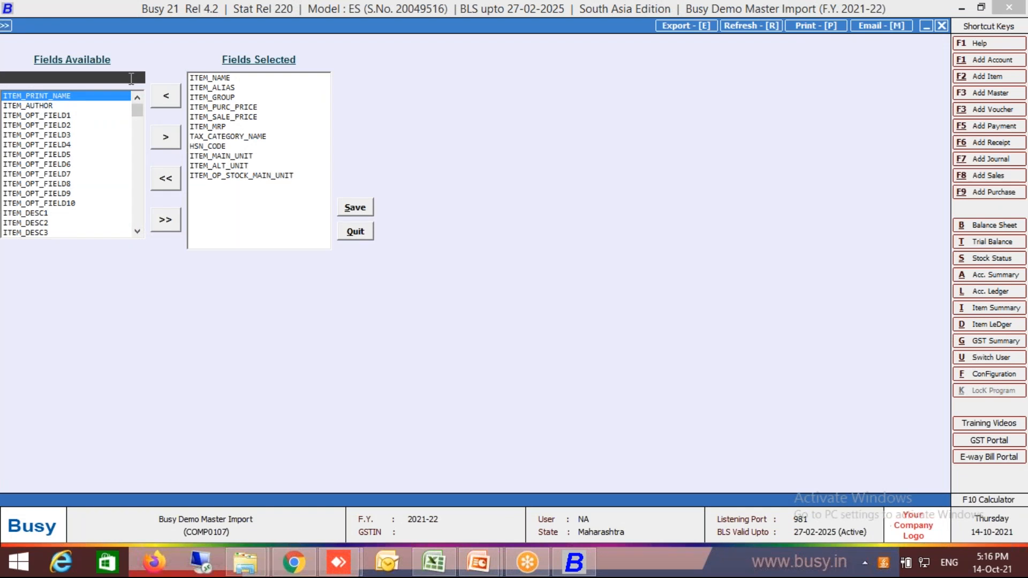
type("bat")
key("Return")
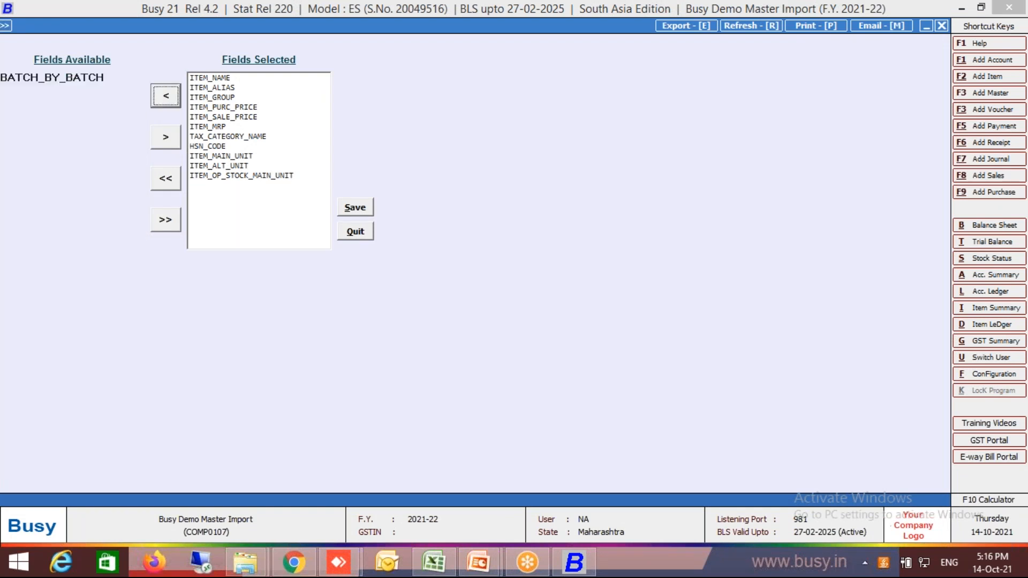
key("Tab")
key("Return")
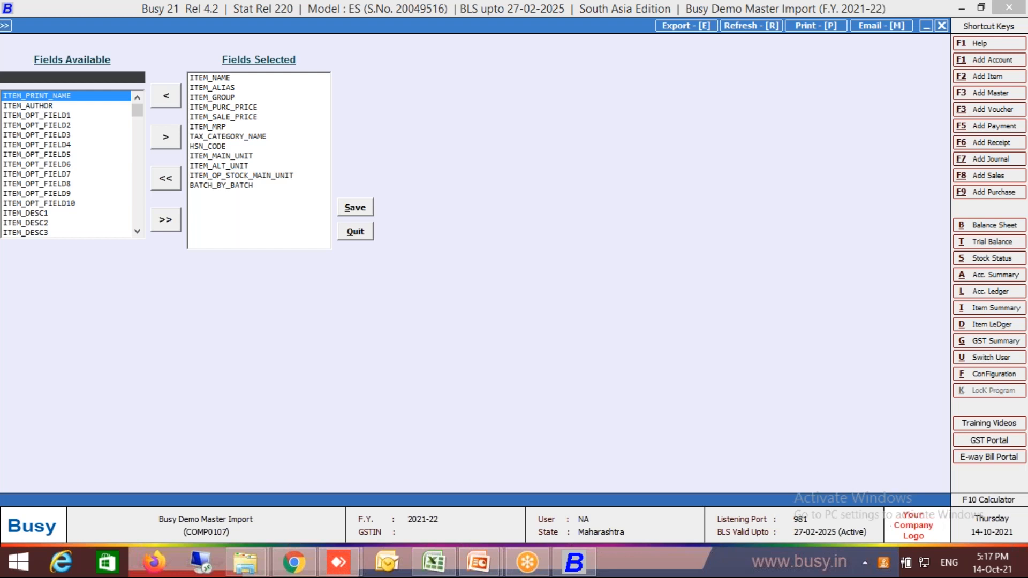
left_click(351, 207)
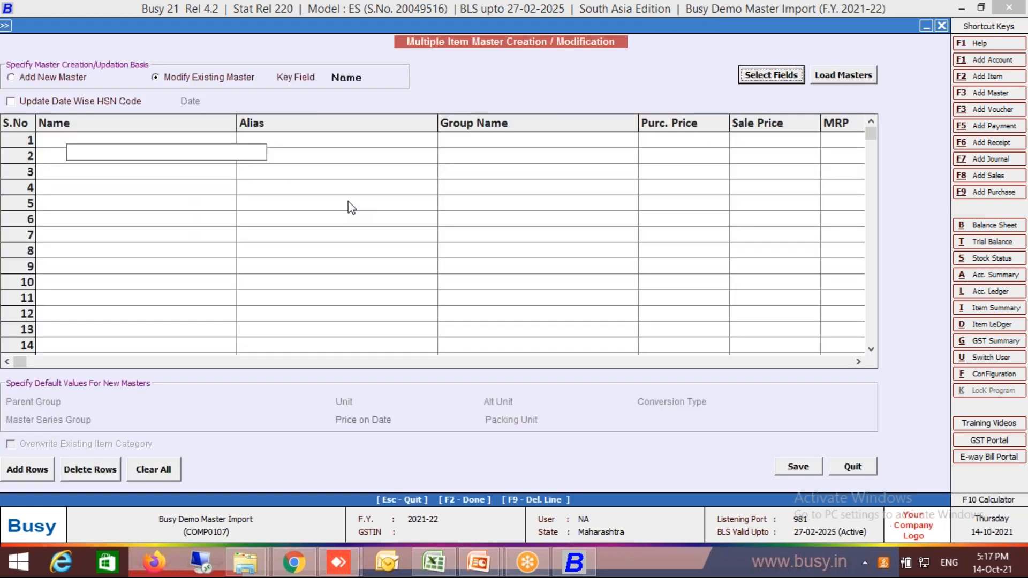
Load all item masters into the bulk modification grid.
left_click(821, 78)
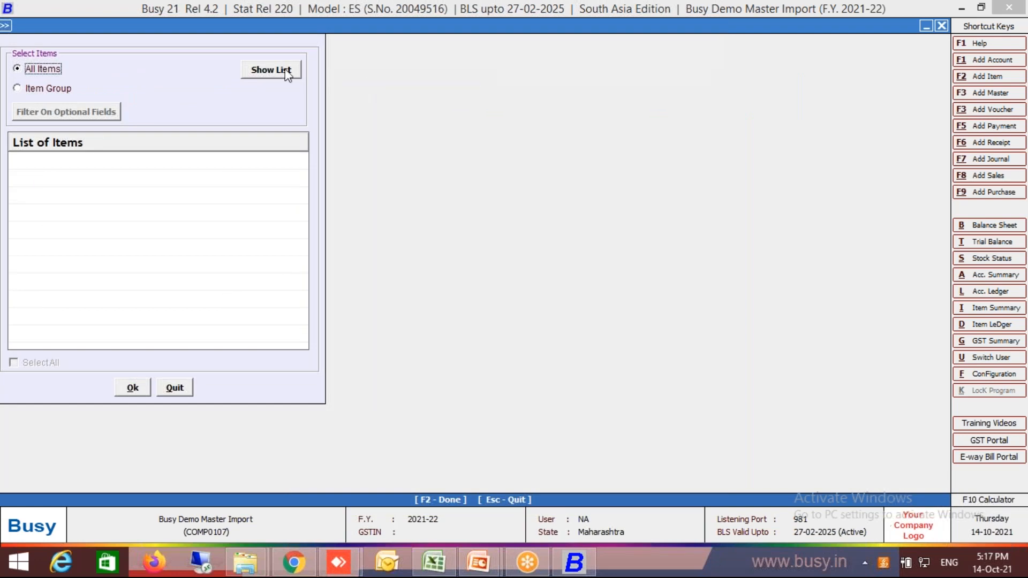
left_click(288, 76)
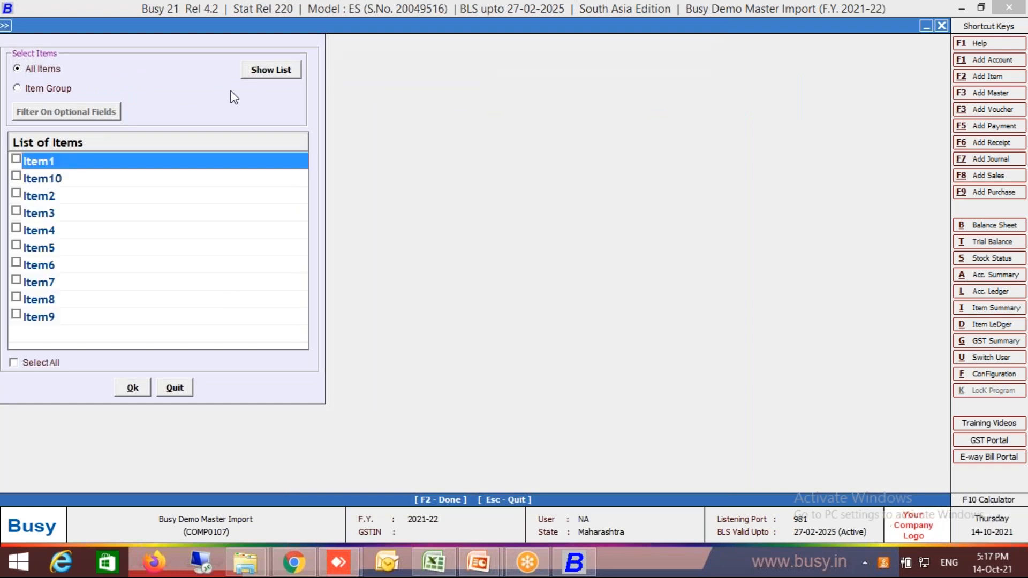
left_click(13, 362)
left_click(133, 387)
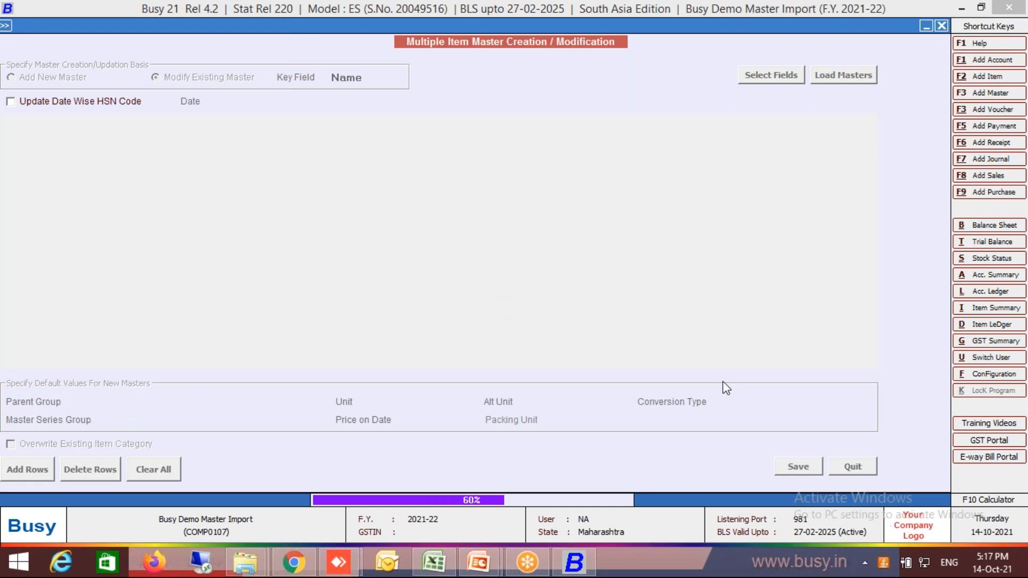
Set Batch By Batch to Y for Item1 in the bulk modification grid.
key("Right")
key("Right")
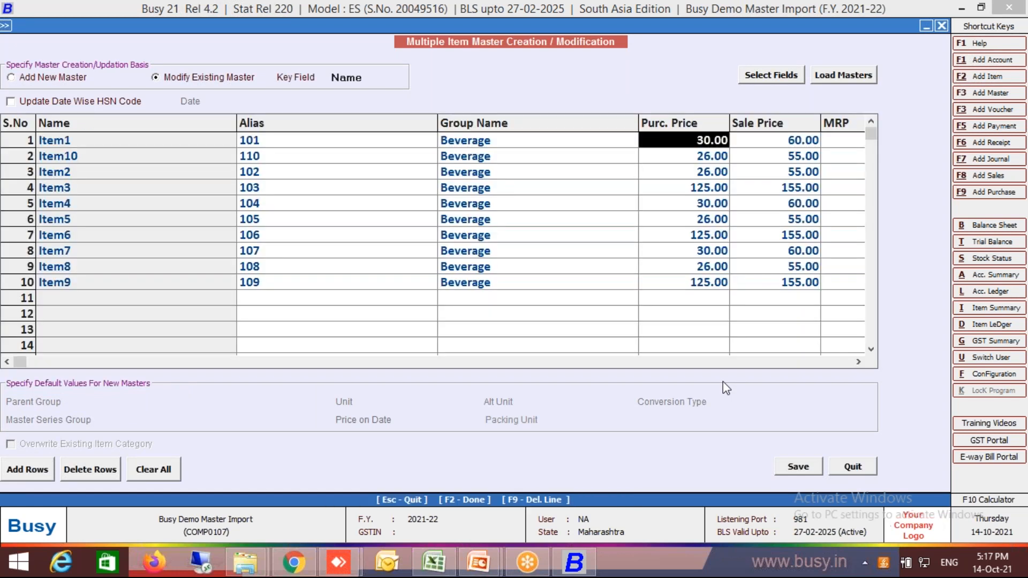
key("Right")
key("Right")
key("Down")
key("Down")
key("Right")
key("Right")
key("Right")
key("Right")
key("Right")
key("Right")
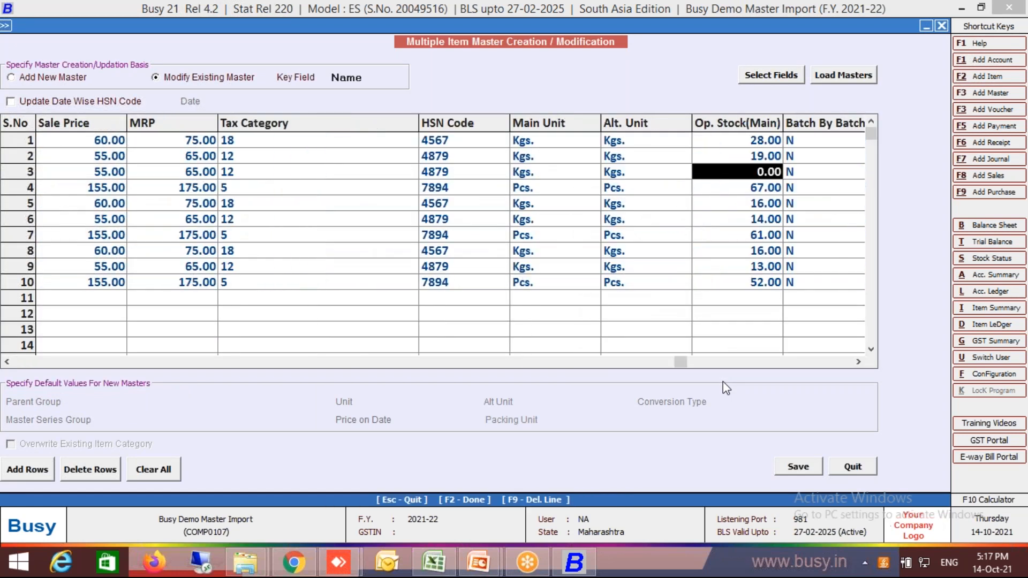
key("Up")
key("Up")
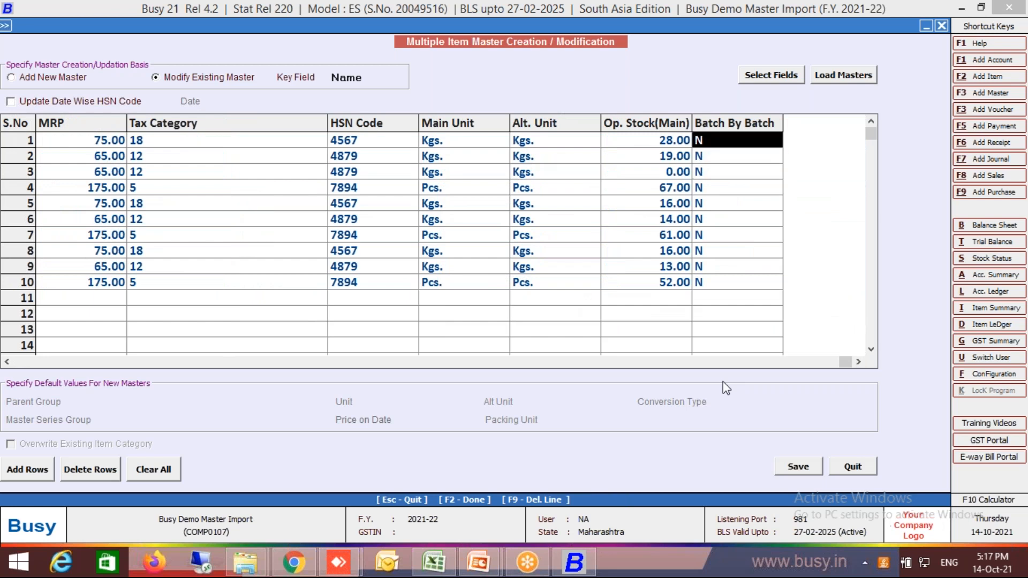
key("Right")
key("Right")
key("Right")
key("Right")
key("Right")
key("Right")
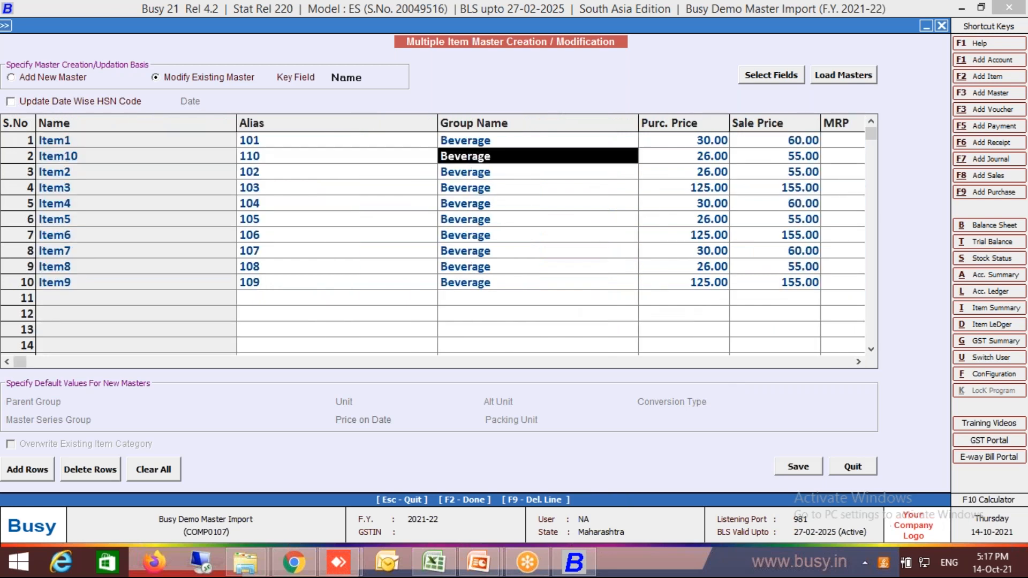
Set Batch By Batch to Y for Item10, Item2 and Item3.
key("Right")
key("Right")
key("Right")
key("Right")
key("Right")
key("Right")
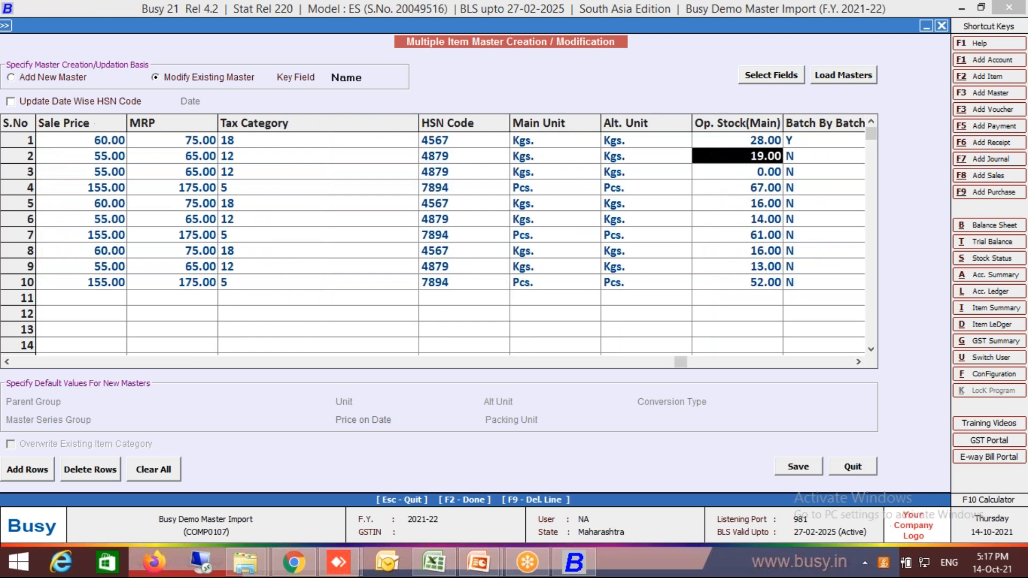
type("Y")
key("Return")
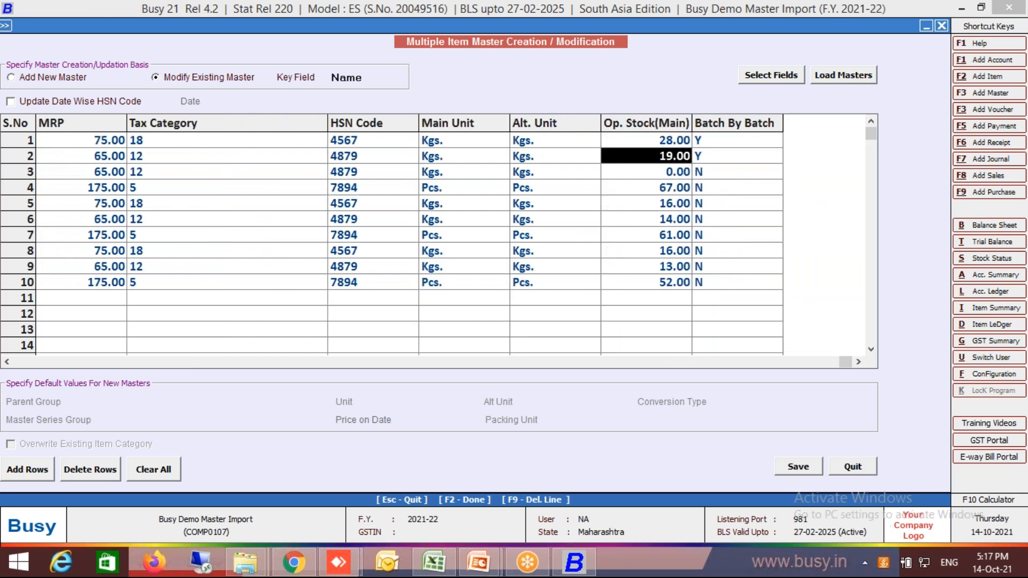
type("Y")
key("Left")
key("Down")
key("Right")
type("Y")
key("Return")
key("Right")
key("Right")
key("Right")
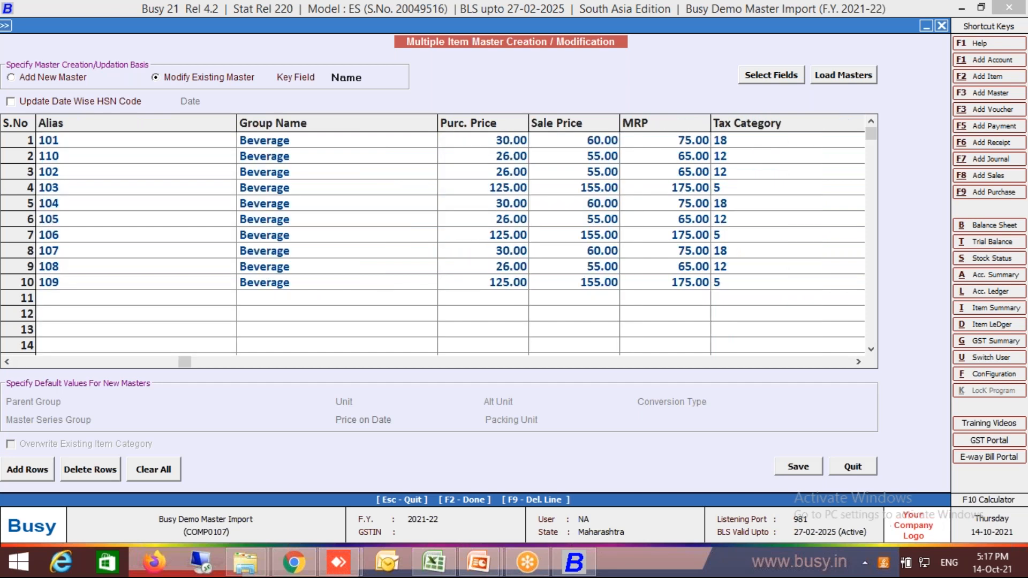
key("Right")
key("Right")
key("Right")
key("Right")
key("Right")
key("Right")
key("Down")
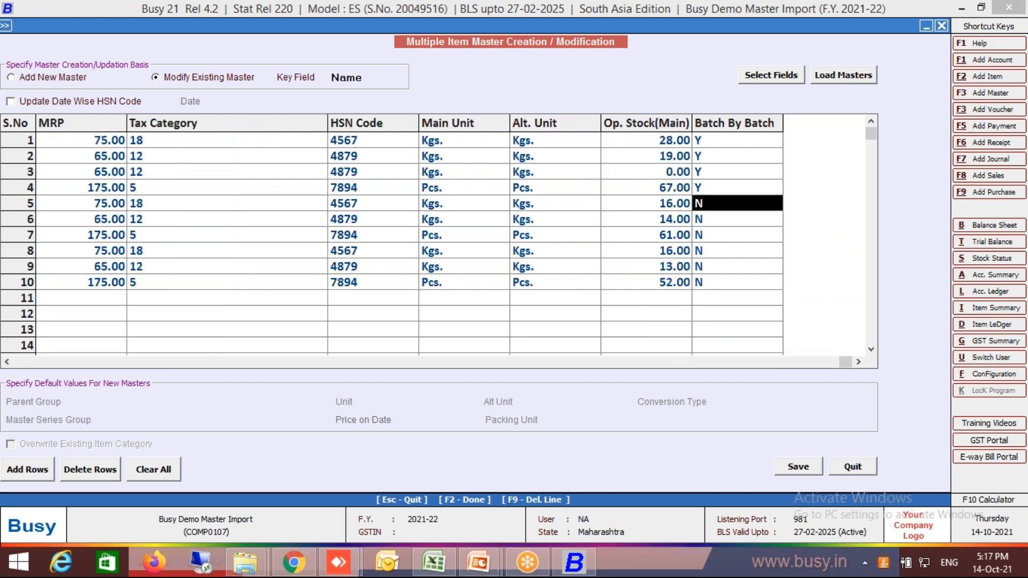
key("Up")
key("Up")
key("Up")
key("Up")
key("shift+Down")
key("shift+Down")
key("shift+Down")
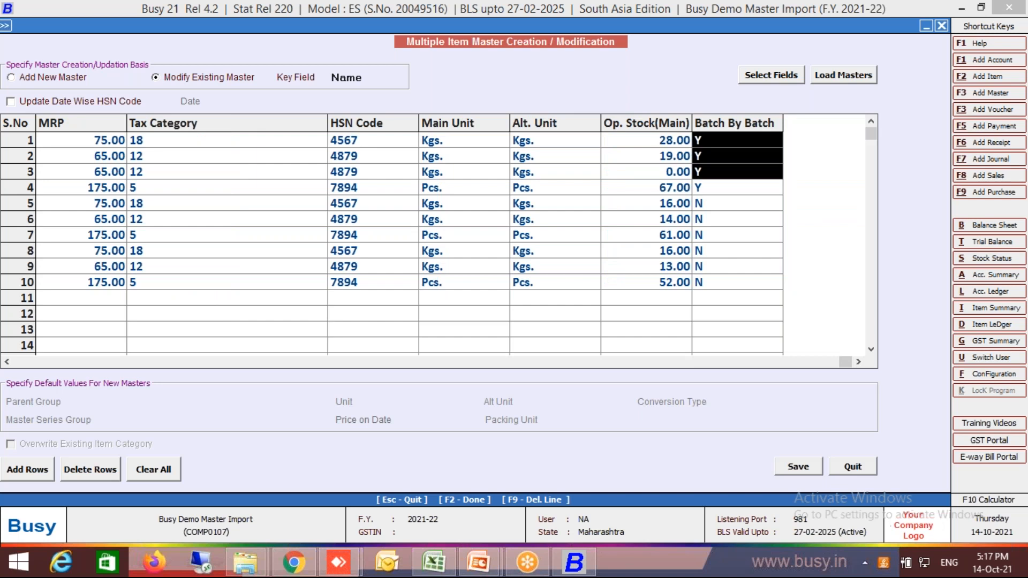
key("Right")
key("Right")
key("Right")
key("Right")
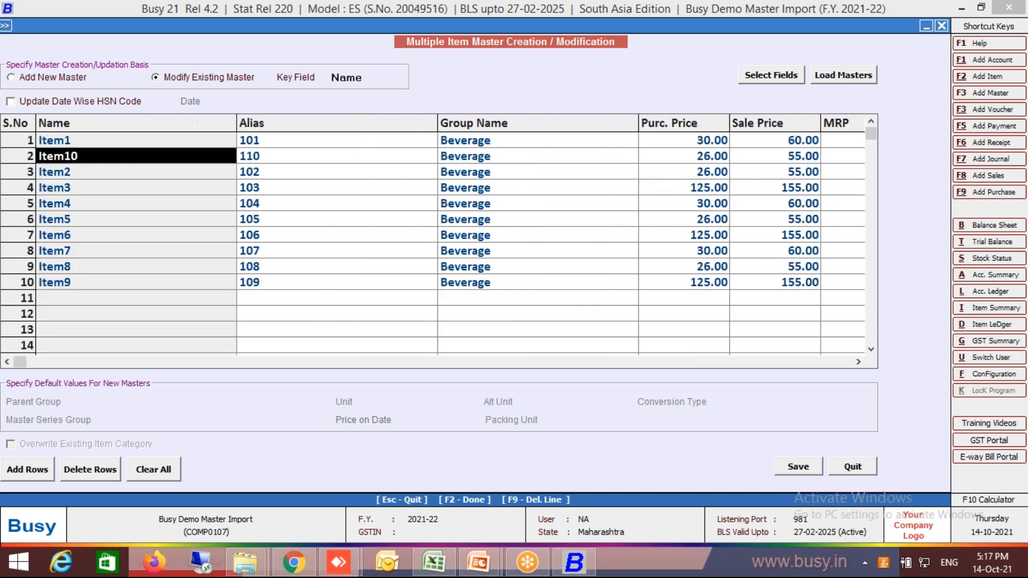
key("Left")
key("Left")
key("Right")
key("Left")
key("Left")
key("Right")
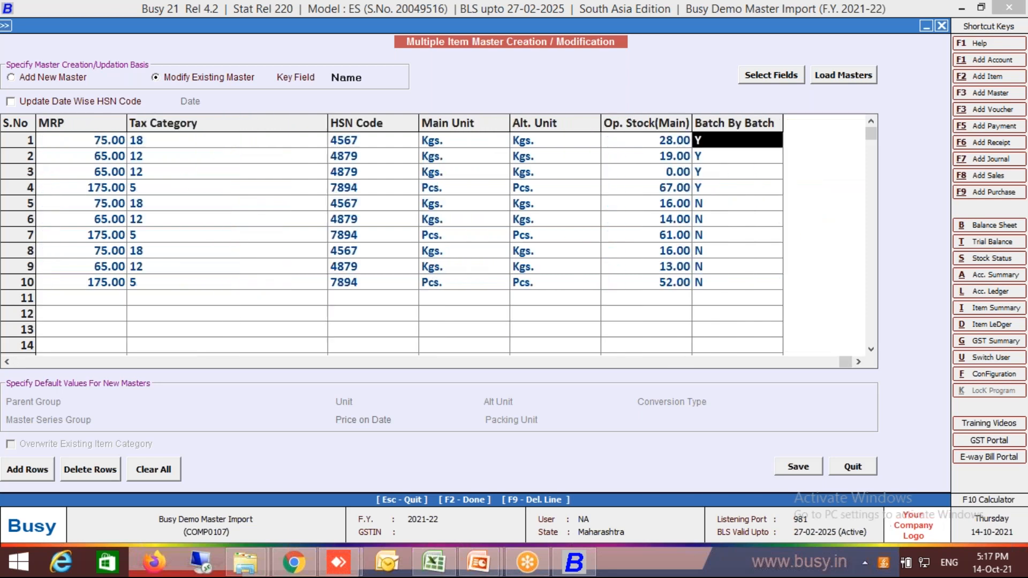
Set Batch By Batch to Y for the remaining items, Item4 through Item9.
key("Down")
key("Down")
key("Down")
key("Down")
key("y")
key("Down")
key("y")
key("Down")
key("y")
key("Down")
key("y")
key("Up")
key("Down")
key("Down")
type("y")
key("Down")
type("y")
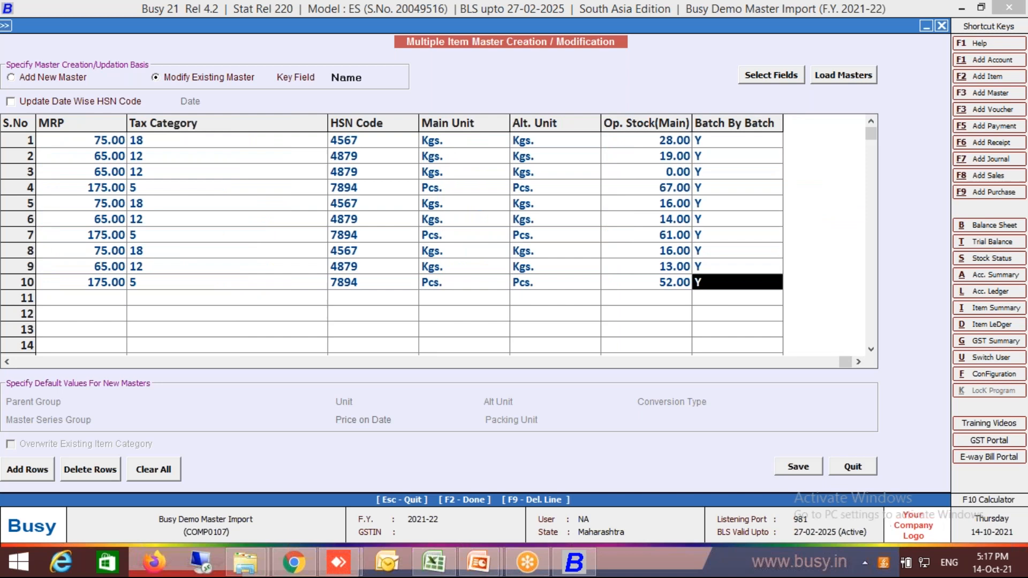
Save the bulk item modifications and close the form.
key("F2")
key("Return")
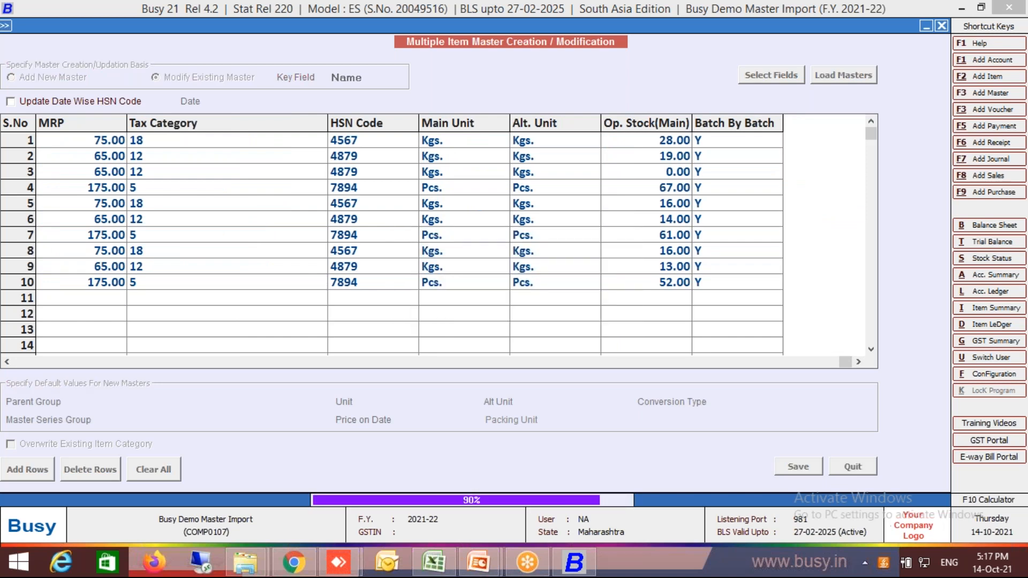
key("Return")
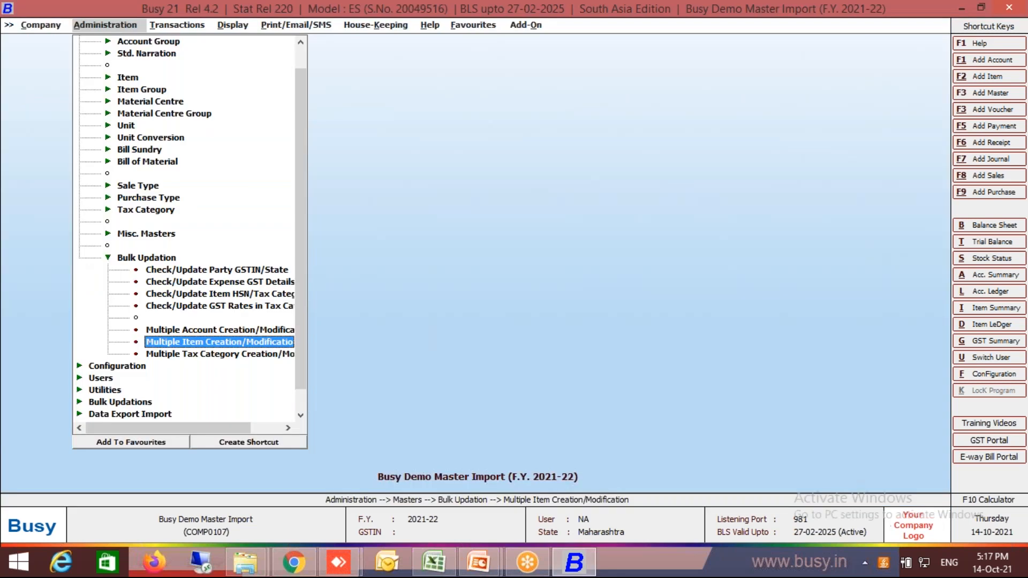
Open the Import Batch Details form for importing opening references from Excel.
key("Escape")
key("Escape")
key("Down")
key("Up")
key("Down")
key("Down")
key("Down")
key("Down")
key("Down")
key("Return")
key("Down")
key("Down")
key("Down")
key("Down")
key("Down")
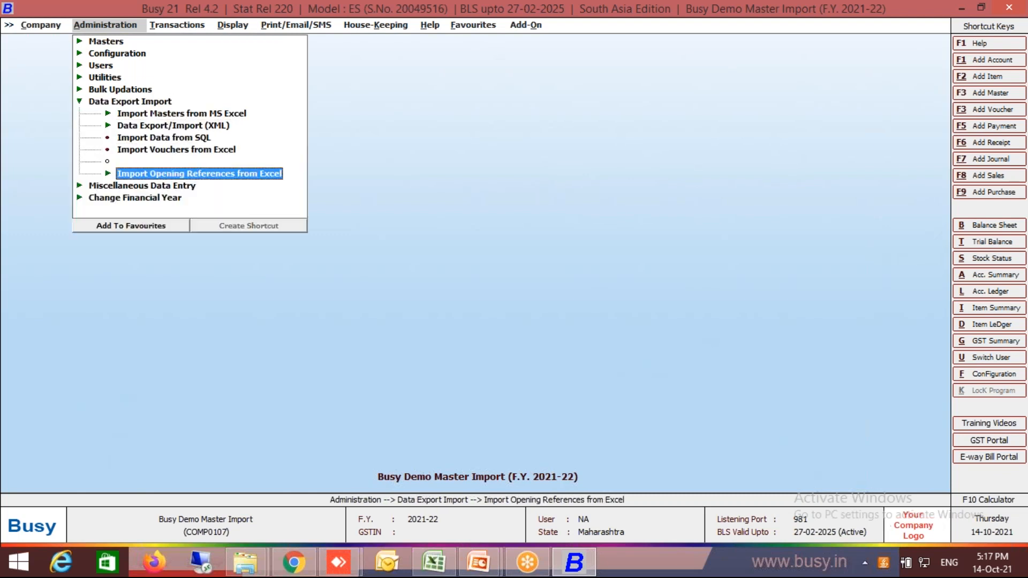
key("Return")
key("Down")
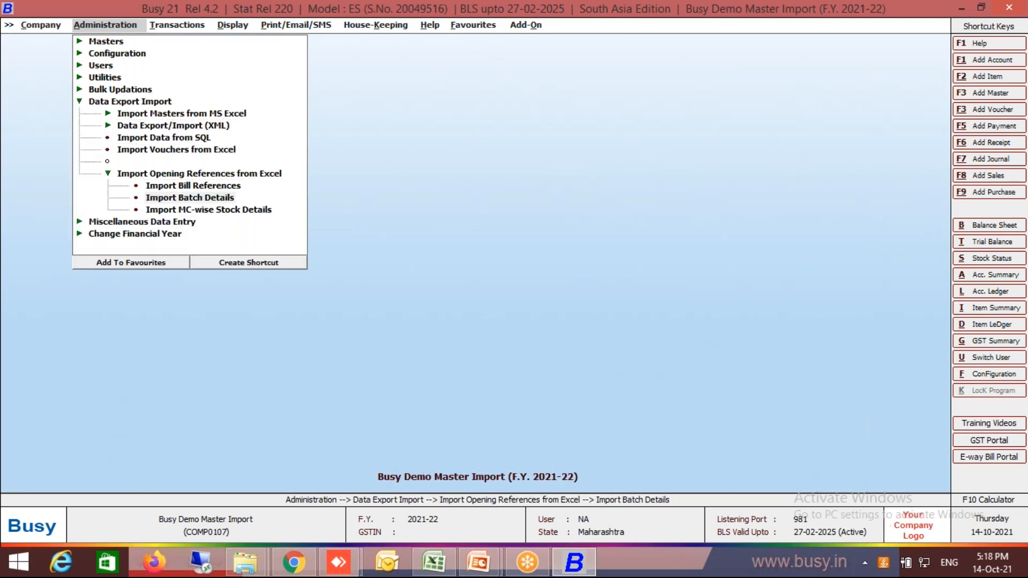
key("Return")
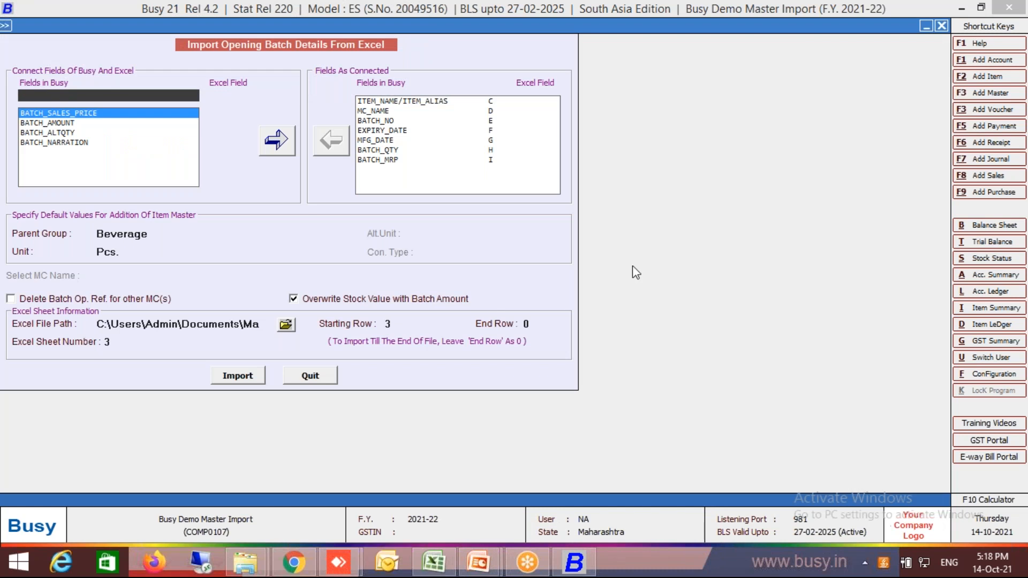
Import the opening batch details from the Excel sheet with the existing field mapping and close the import form.
left_click(252, 380)
key("Left")
key("Return")
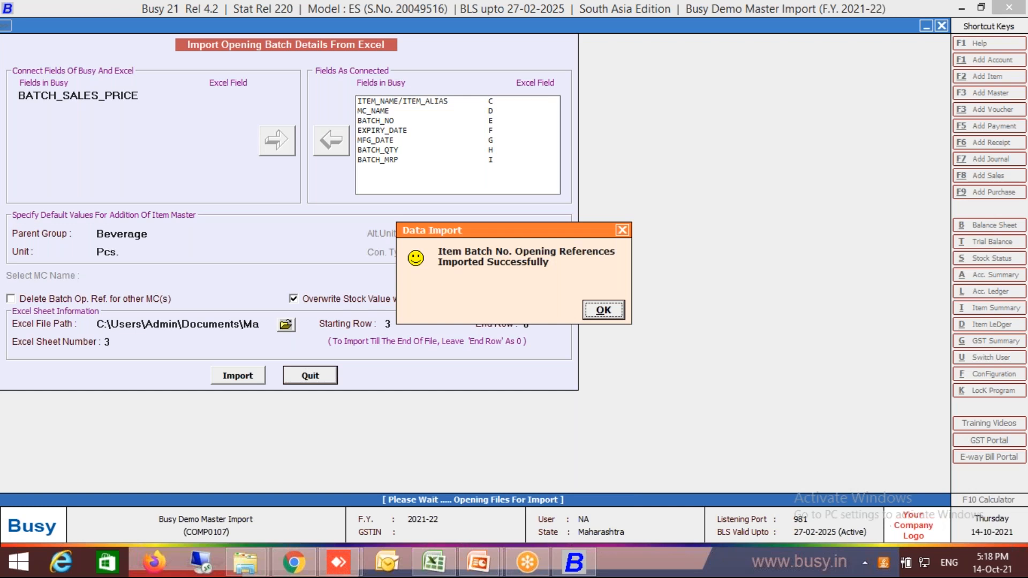
key("Return")
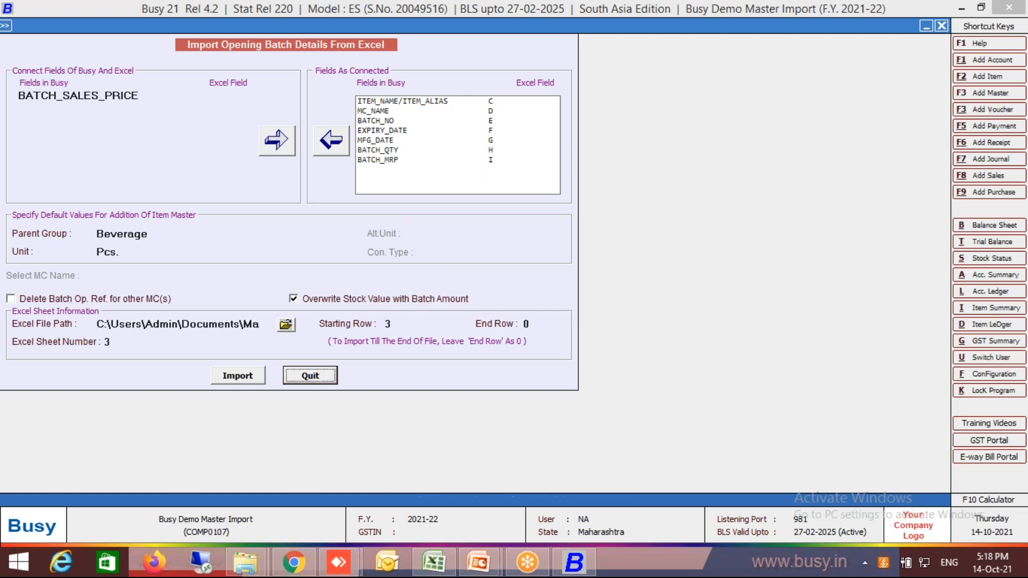
key("Return")
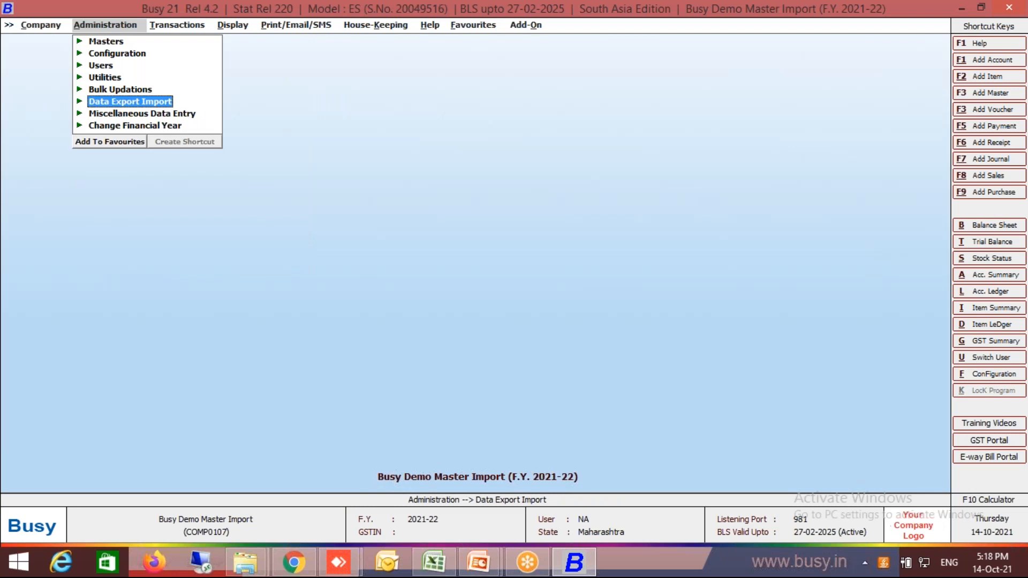
Open the list of all item masters to check the imported opening stock.
key("Up")
key("Up")
key("Up")
key("Up")
key("Up")
key("Return")
key("Down")
key("Down")
key("Down")
key("Down")
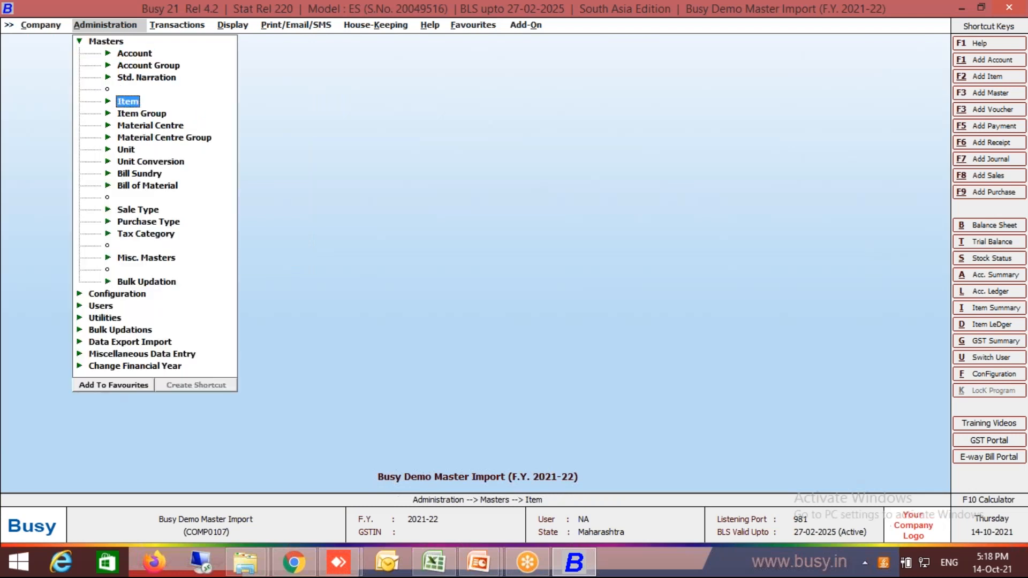
key("Return")
key("Down")
key("Down")
key("Return")
key("Return")
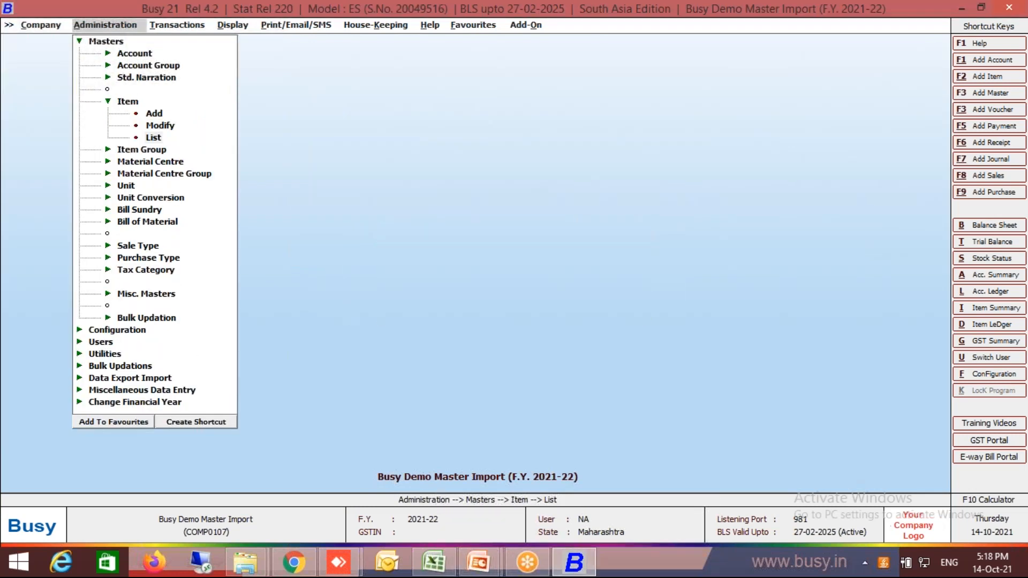
key("Return")
key("Return")
key("Return")
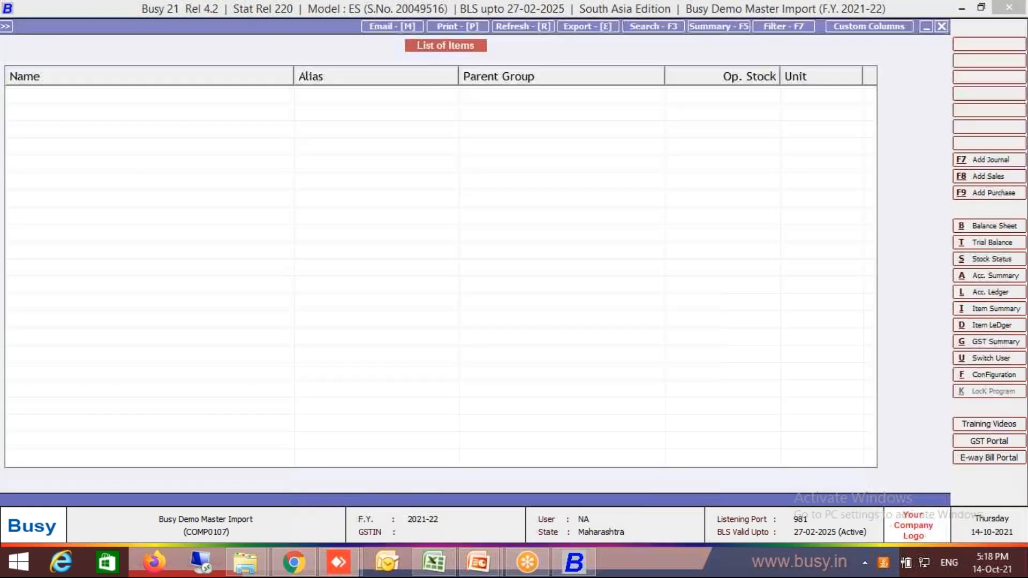
Switch to Master Import.xlsx in Excel, review Item1's batch rows on the Batch Wise Stock sheet, and return to Busy.
left_click(442, 572)
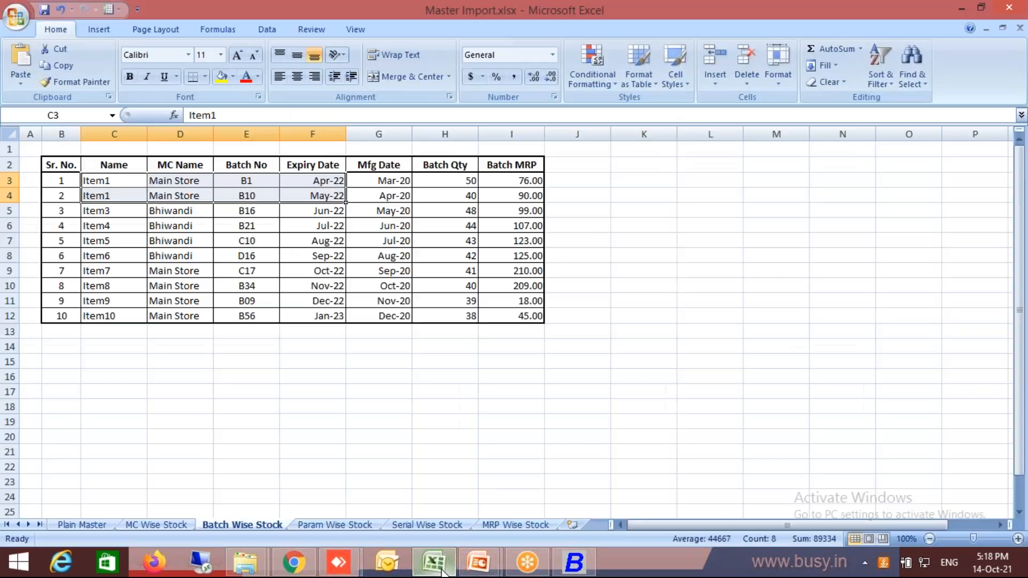
key("Down")
key("Up")
key("Down")
key("Up")
key("Down")
key("Up")
key("Right")
key("Right")
key("Down")
key("alt+Tab")
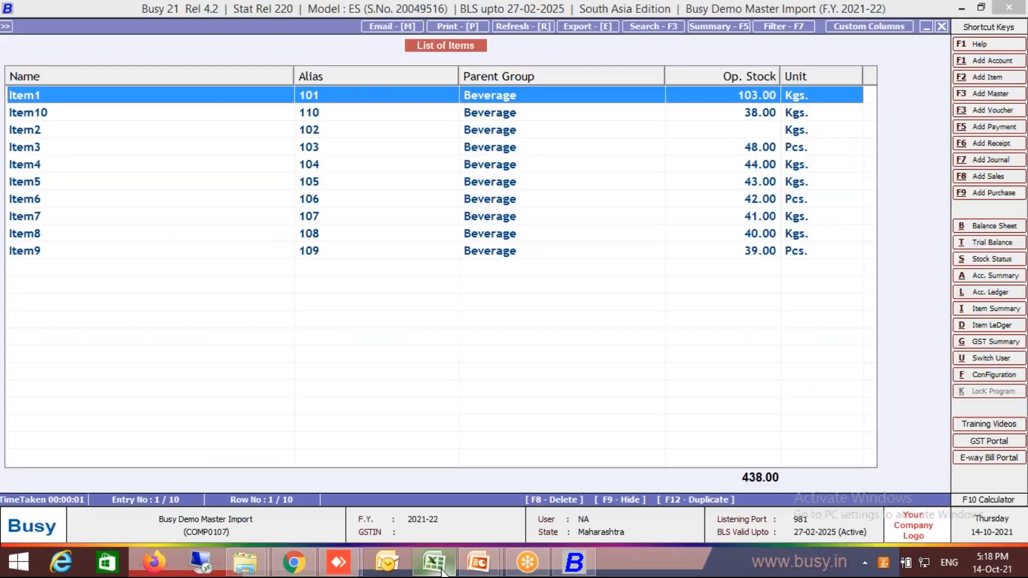
Open Item1 from the list and examine its material-centre-wise opening stock quantities and amounts.
key("Return")
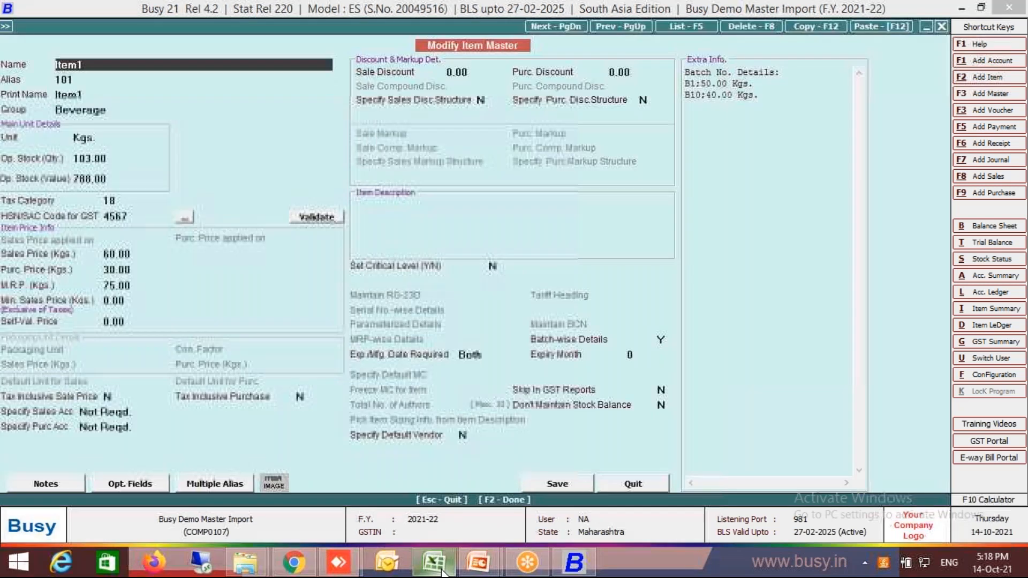
key("Return")
key("Return")
key("Return")
key("Return")
key("Return")
key("Return")
key("Return")
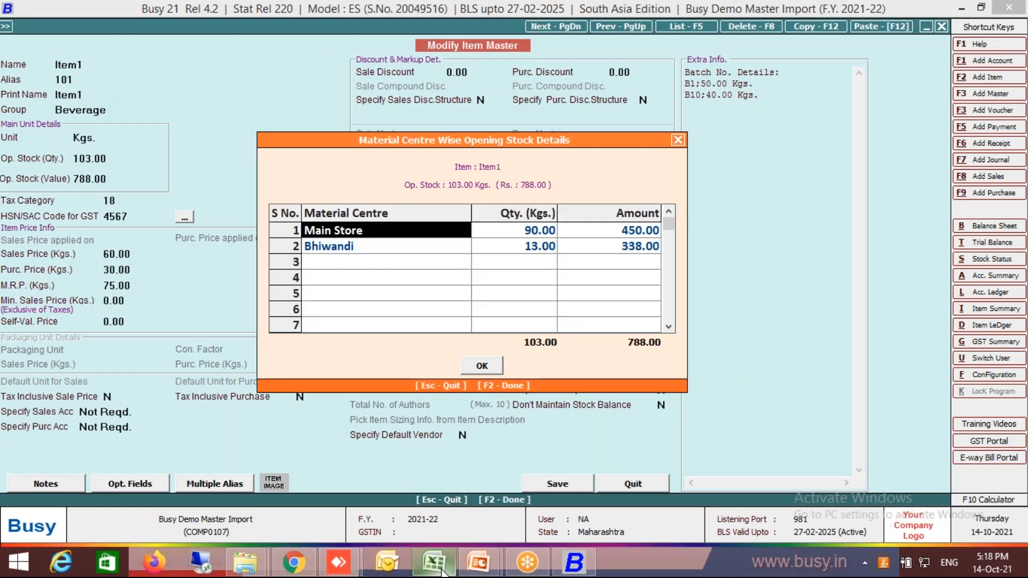
key("Right")
key("Right")
key("Left")
key("Left")
key("Right")
key("Right")
key("Down")
key("Left")
key("Left")
key("Up")
key("Right")
key("Right")
key("Return")
key("Down")
key("Up")
key("Up")
key("Right")
key("Right")
key("Down")
key("Left")
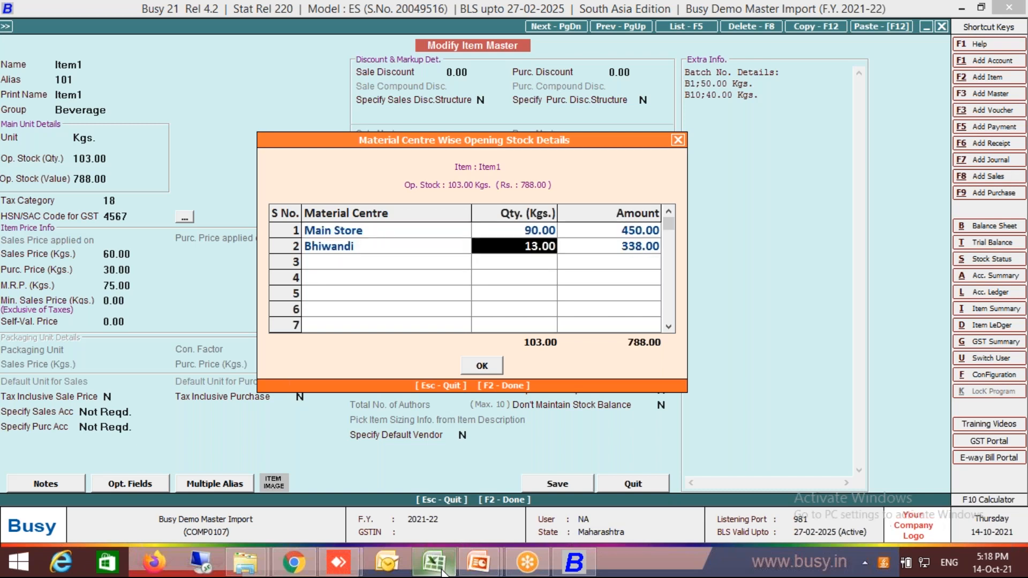
Examine Item1's opening batch numbers, quantities and dates for Main Store and Bhiwandi, then leave the batch details.
key("Escape")
key("F2")
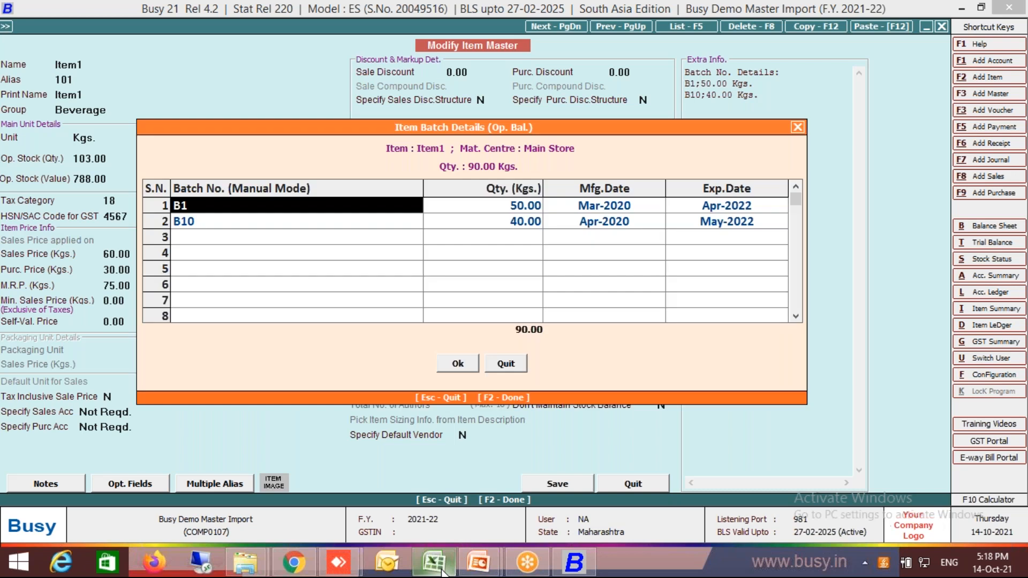
key("Down")
key("Up")
key("Down")
key("Up")
key("Right")
key("Right")
key("Right")
key("Down")
key("Left")
key("Right")
key("Up")
key("Up")
key("Up")
key("Up")
key("Up")
key("Up")
key("Up")
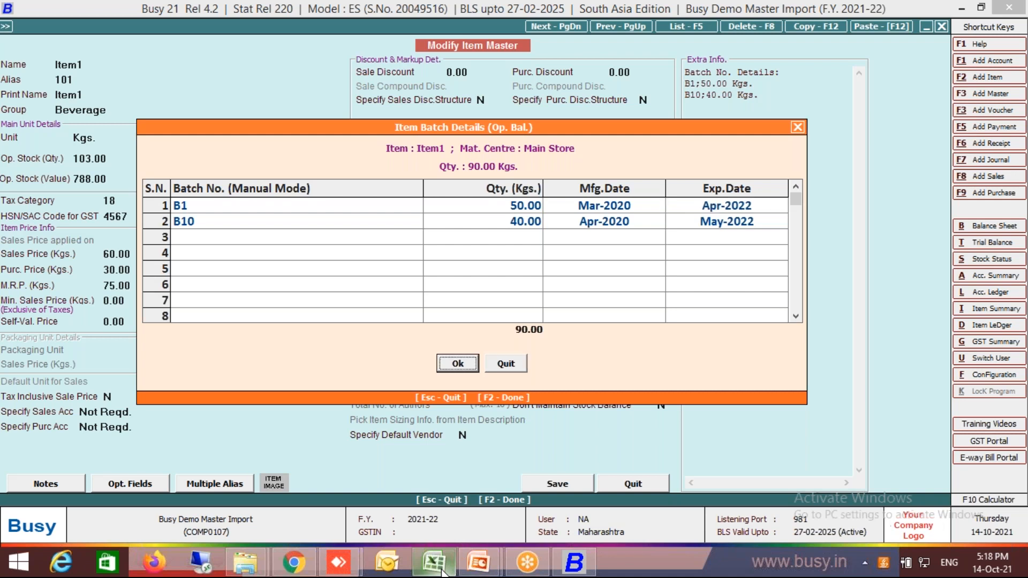
key("Left")
key("Left")
key("Down")
key("Right")
key("Right")
key("Right")
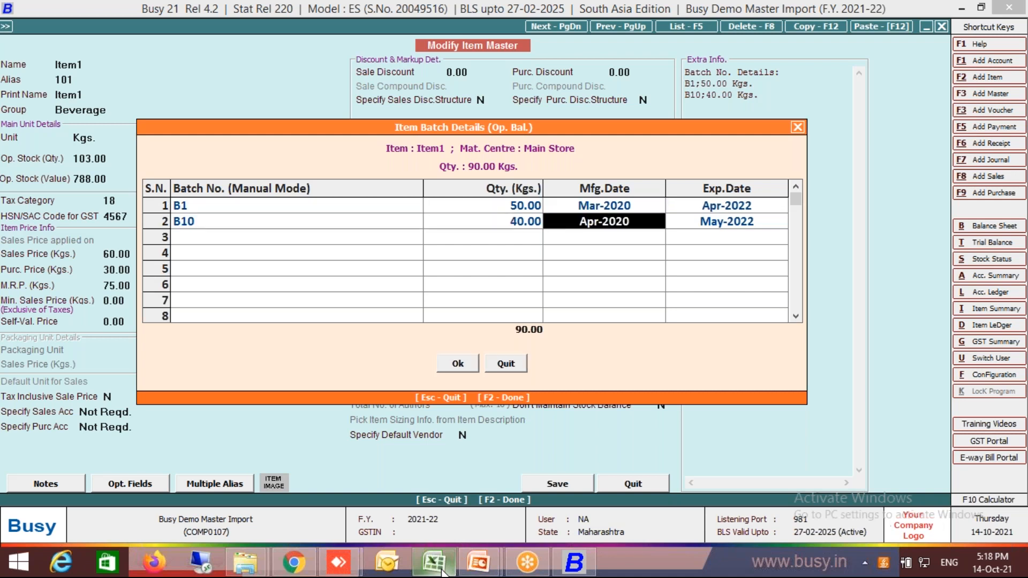
key("F2")
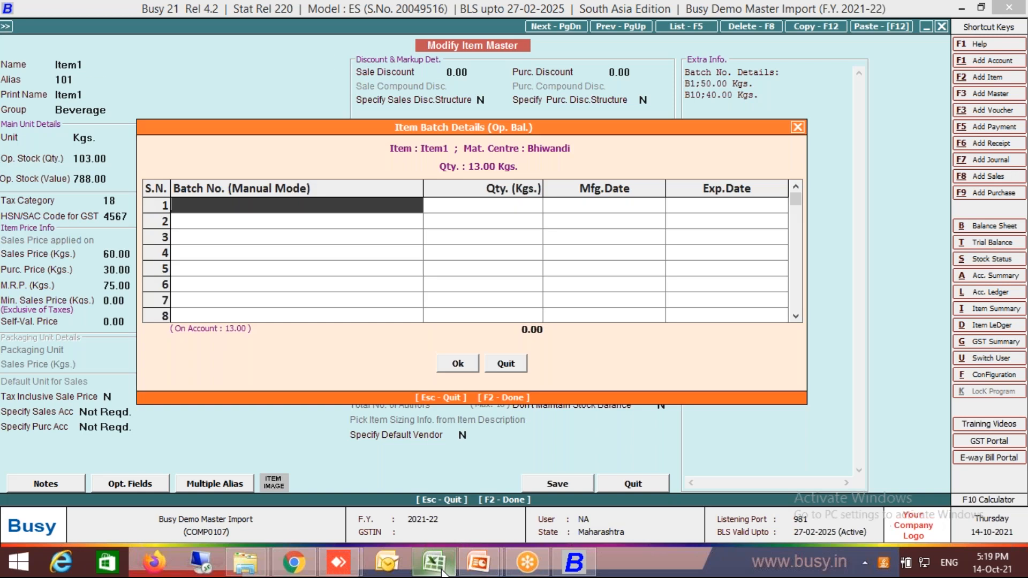
key("Escape")
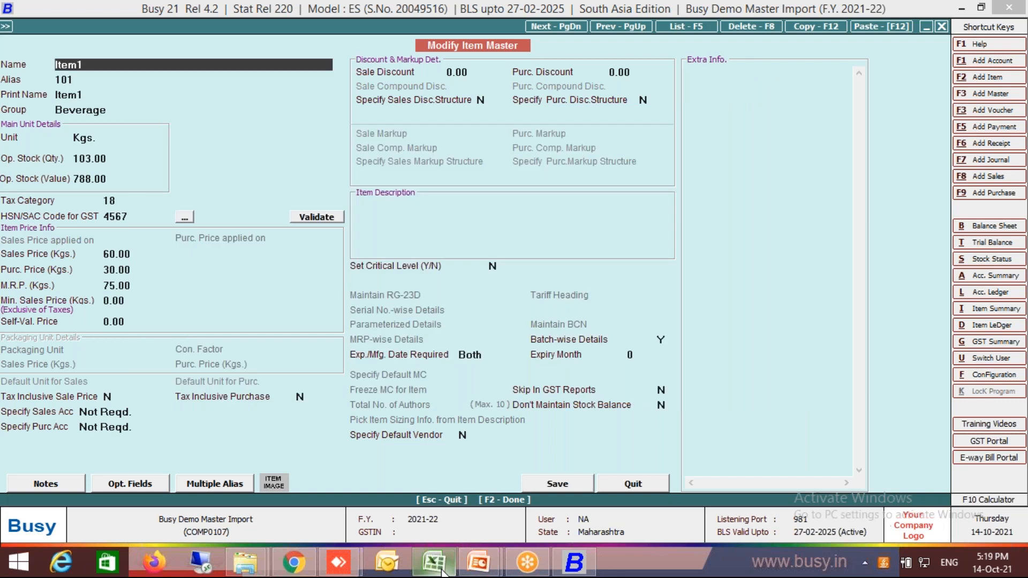
Close Item1, switch to Master Import.xlsx in Excel to check the batch B10 quantity for Item1, and return to Busy.
key("Escape")
key("Escape")
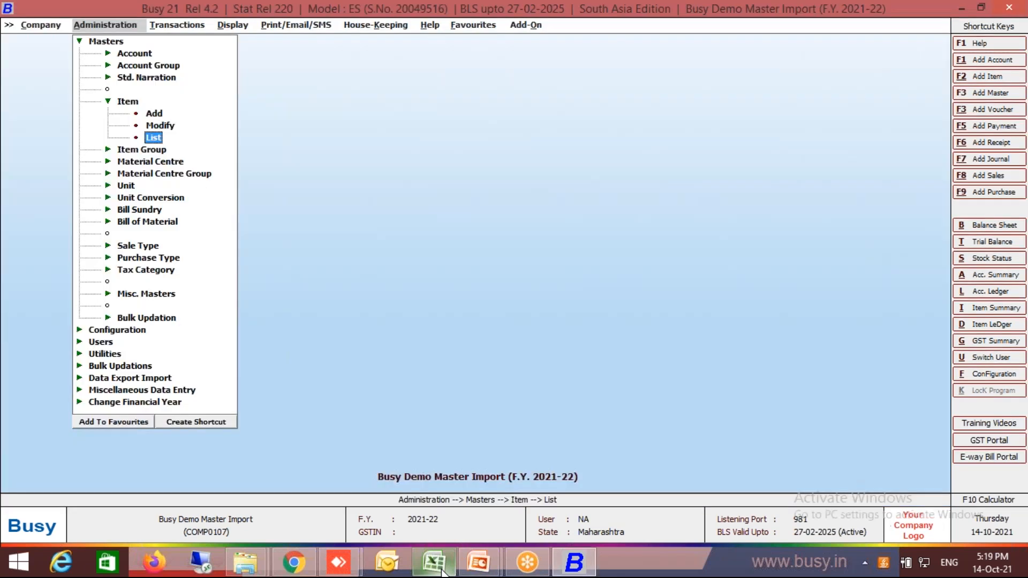
left_click(434, 562)
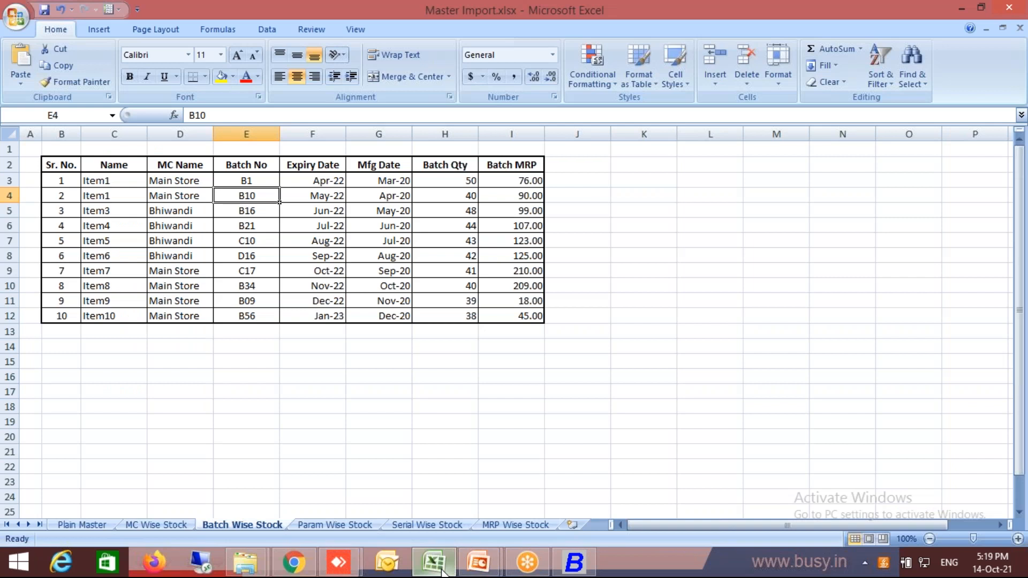
left_click(469, 194)
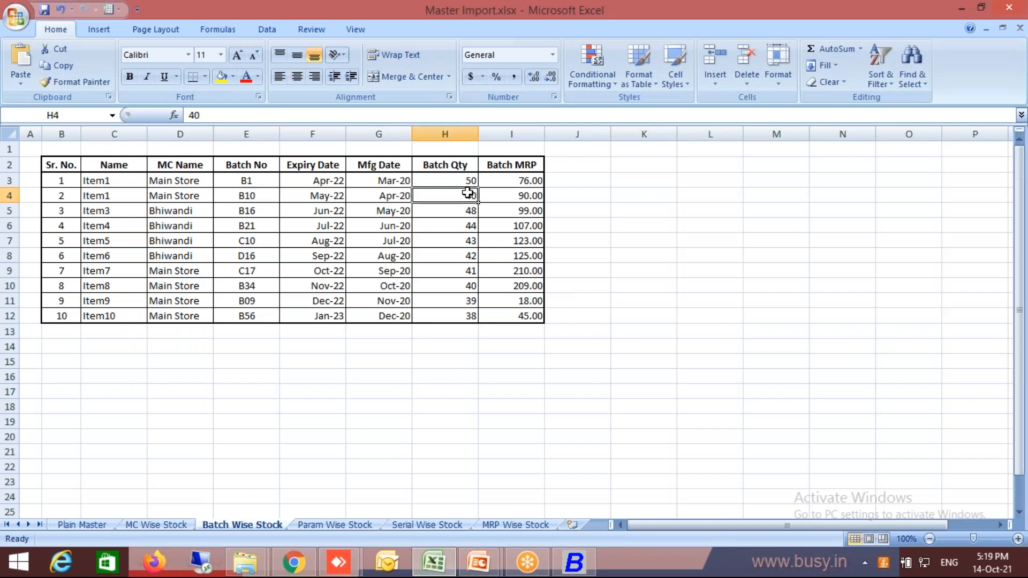
key("alt+Tab")
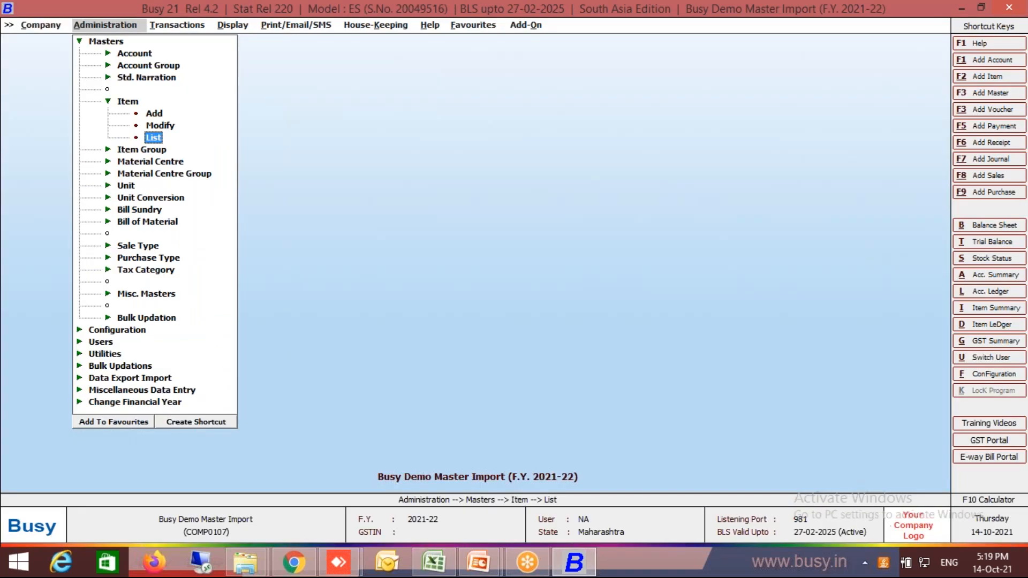
Open Item1 (alias 101) for modification and check its opening stock quantity and batch summary.
key("Up")
key("Return")
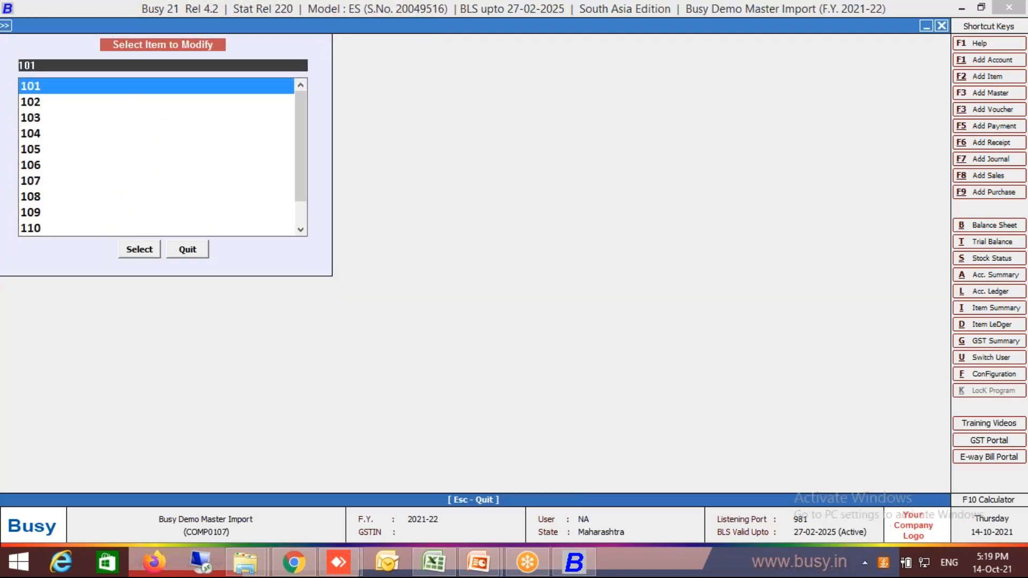
key("Return")
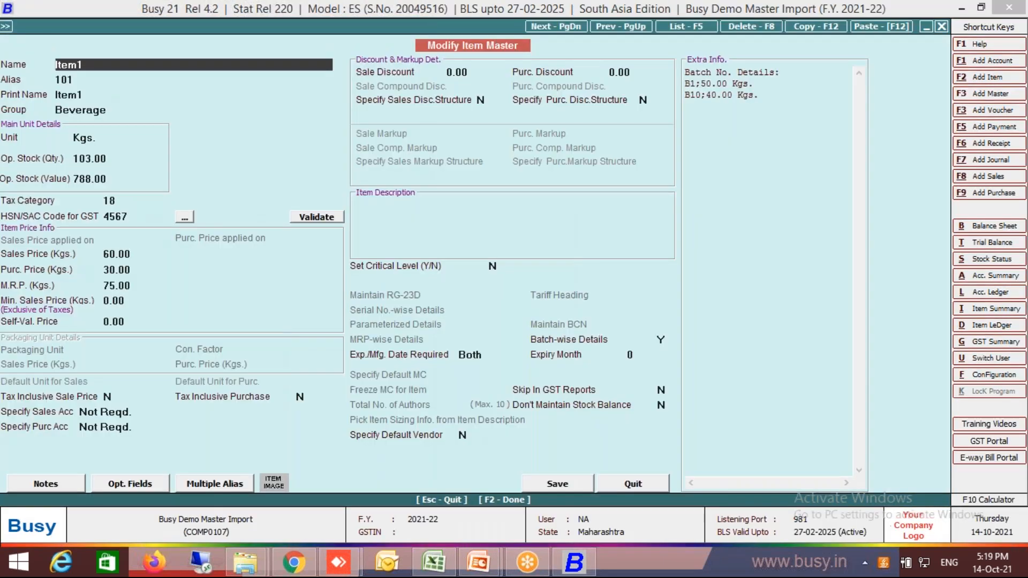
key("Return")
key("Return")
key("Return")
key("Return")
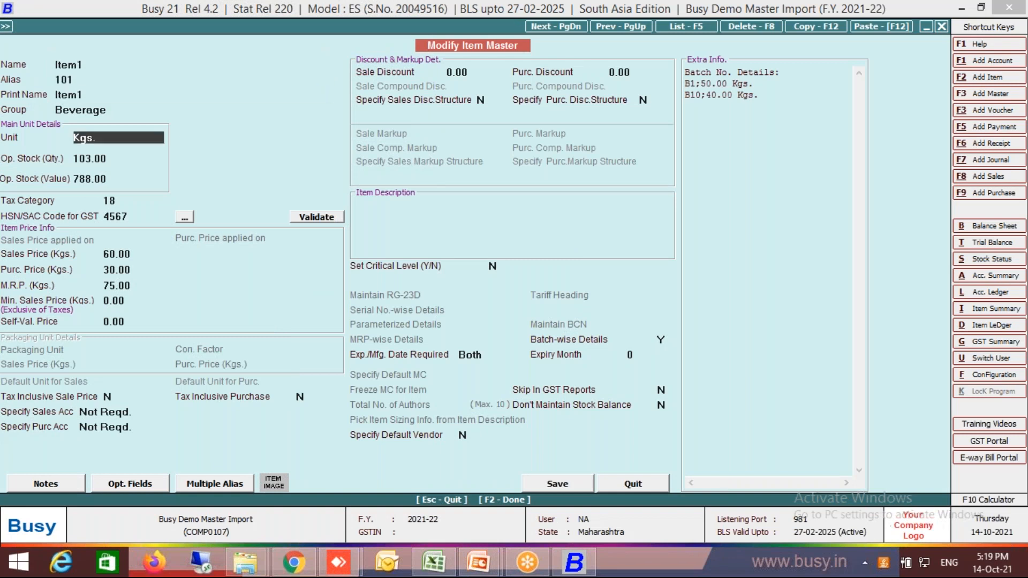
key("Return")
Examine Item1's opening batch quantities and manufacturing and expiry dates for Main Store, then close the item master.
key("Return")
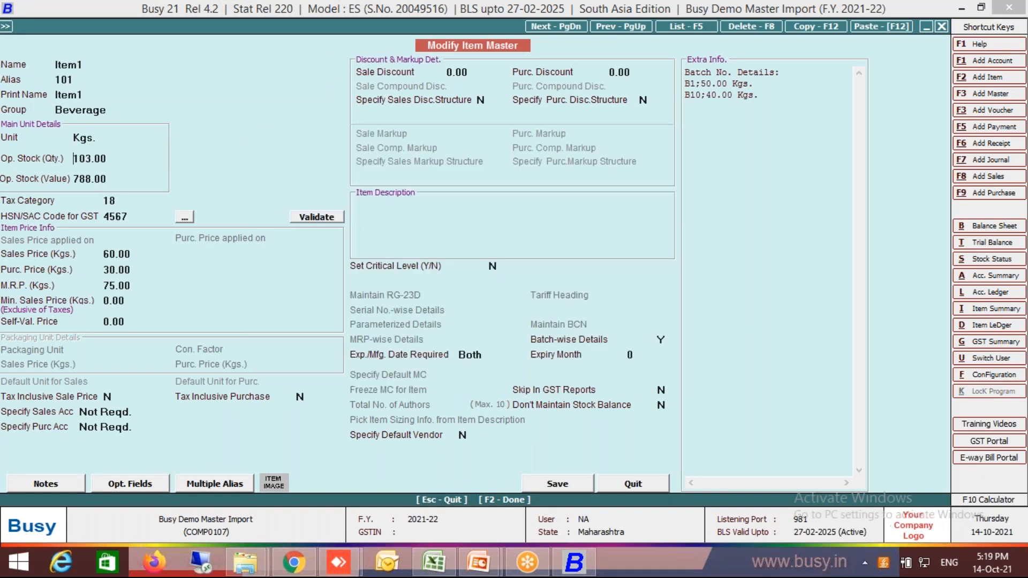
key("Return")
key("Return")
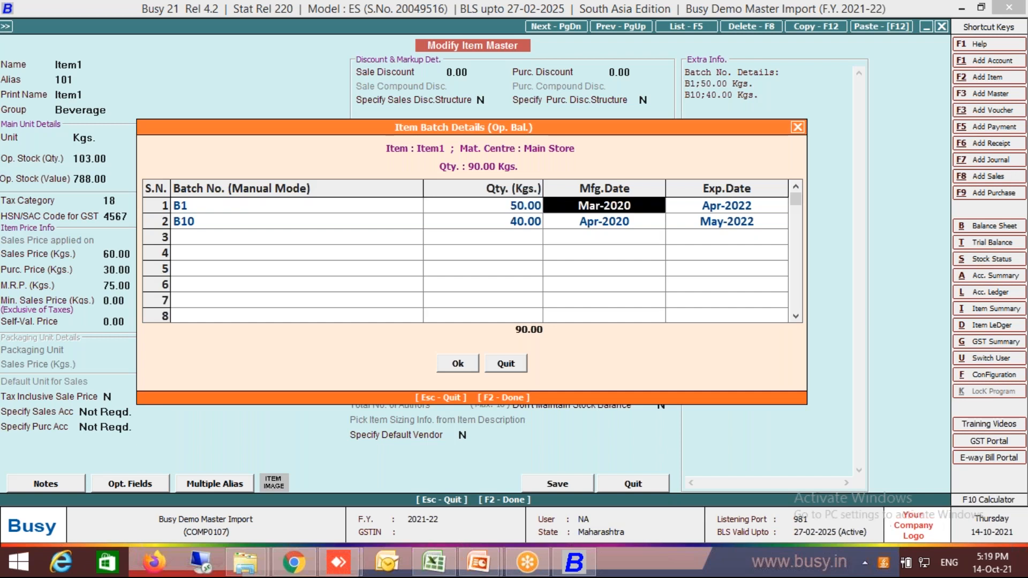
key("Down")
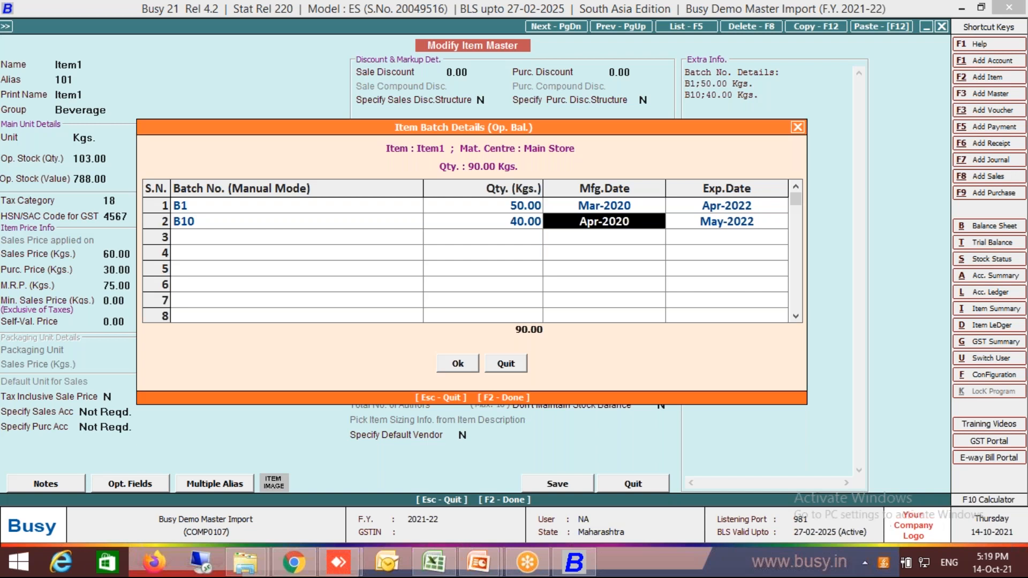
key("Escape")
Open the Import Batch Details form for importing opening references from Excel.
key("Escape")
key("Return")
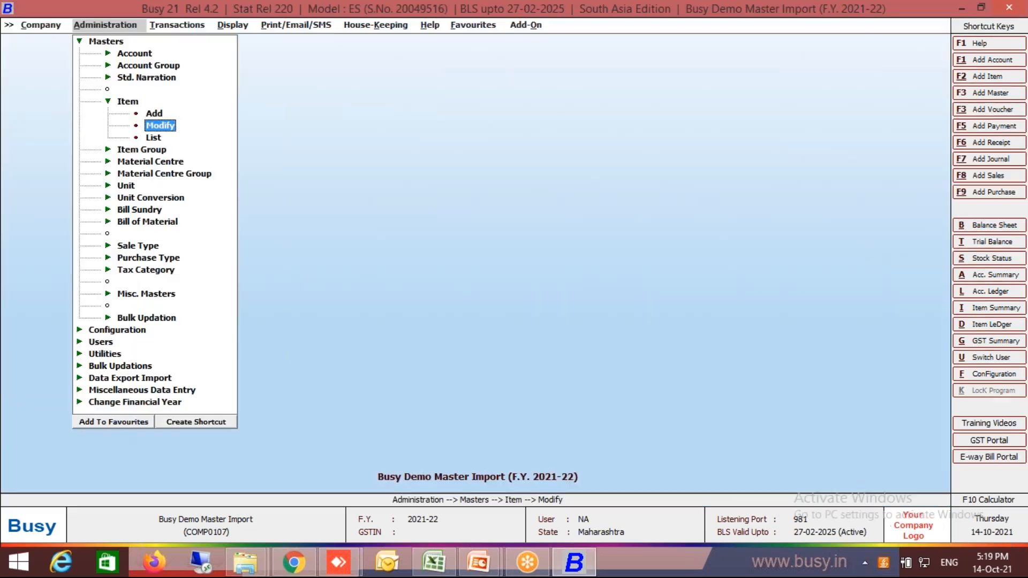
key("Escape")
key("Escape")
key("Down")
key("Down")
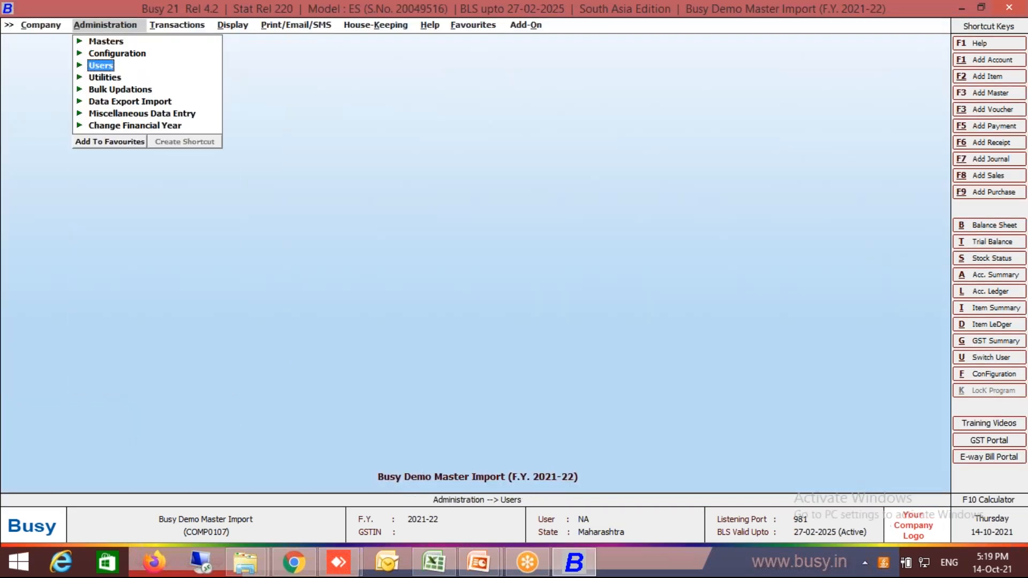
key("Down")
key("Down")
key("Down")
key("Down")
key("Up")
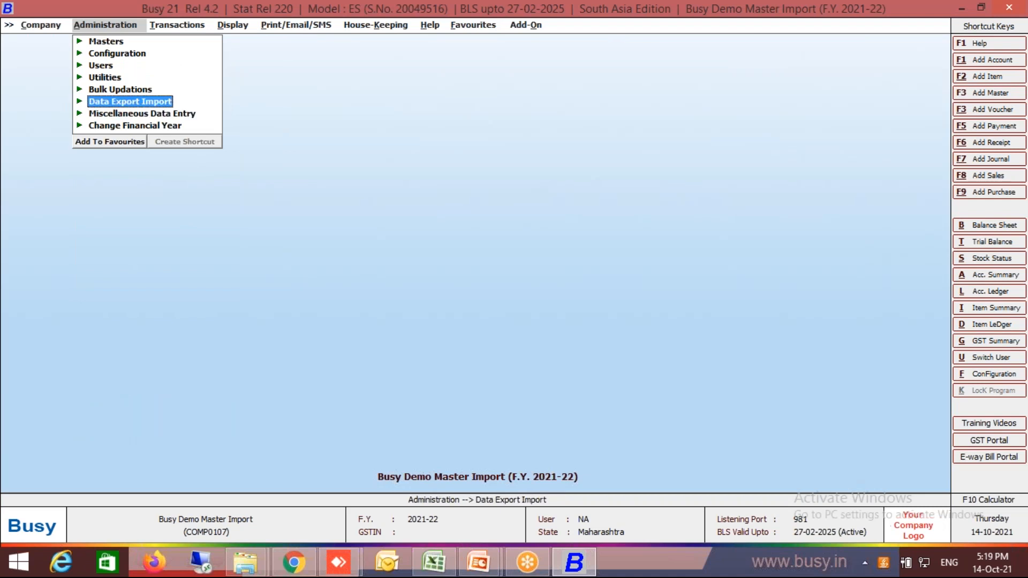
key("Return")
key("Down")
key("Down")
key("Down")
key("Down")
key("Down")
key("Up")
key("Return")
key("Down")
key("Down")
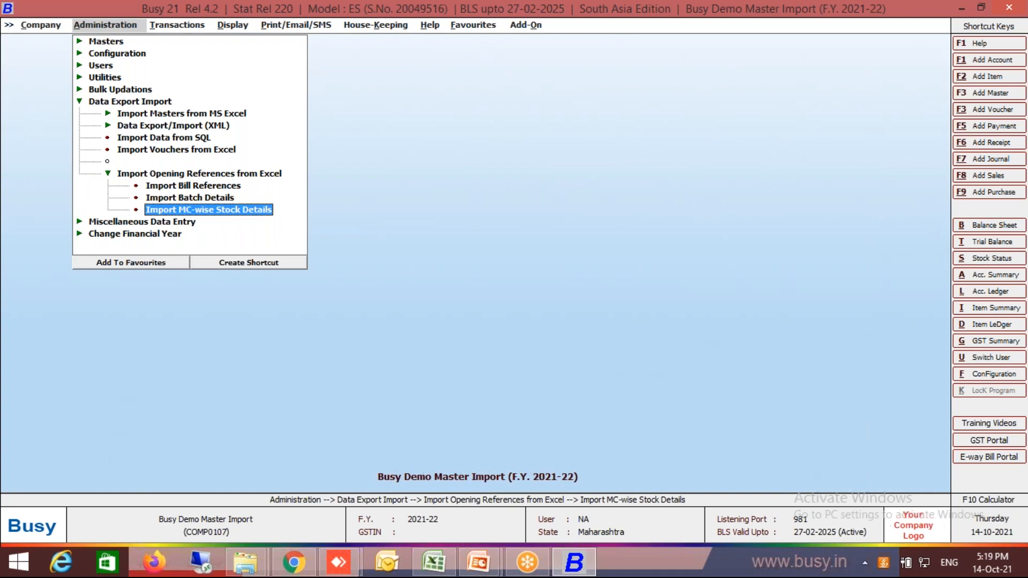
key("Up")
key("Up")
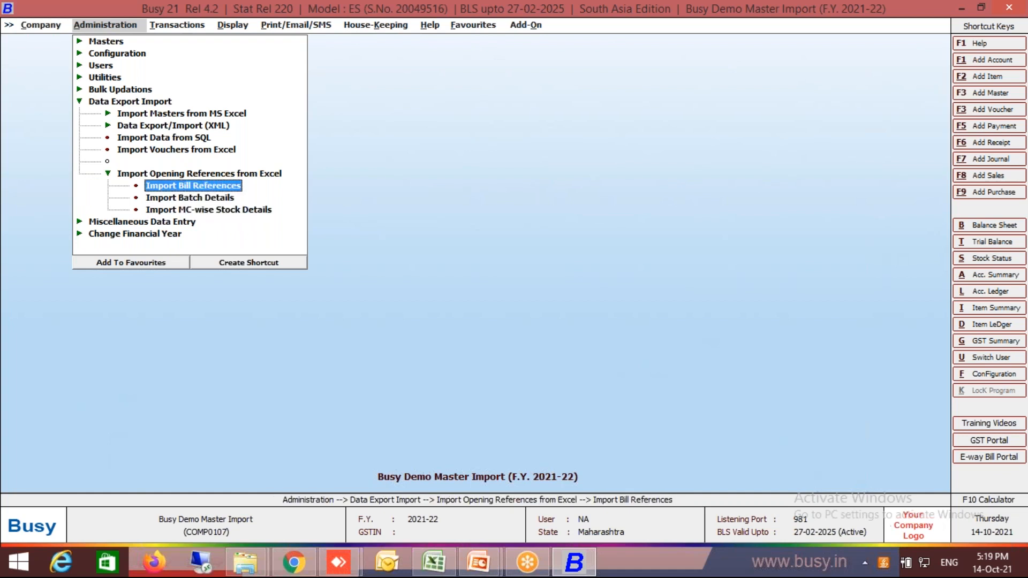
key("Down")
key("Return")
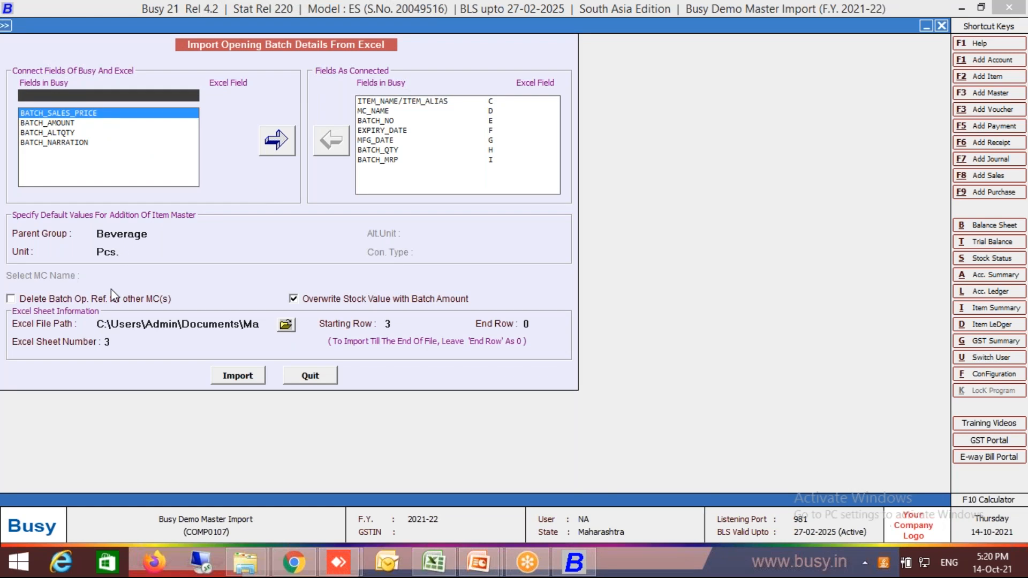
Enable deletion of batch opening references for other material centres, import the opening batch details from Excel, and close the form.
left_click(115, 304)
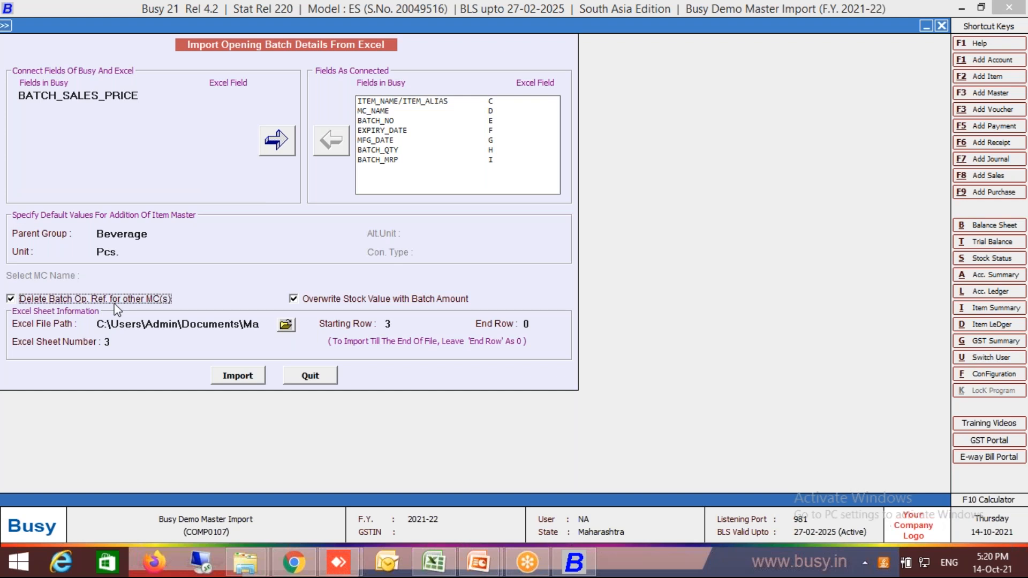
key("F2")
key("Left")
key("Return")
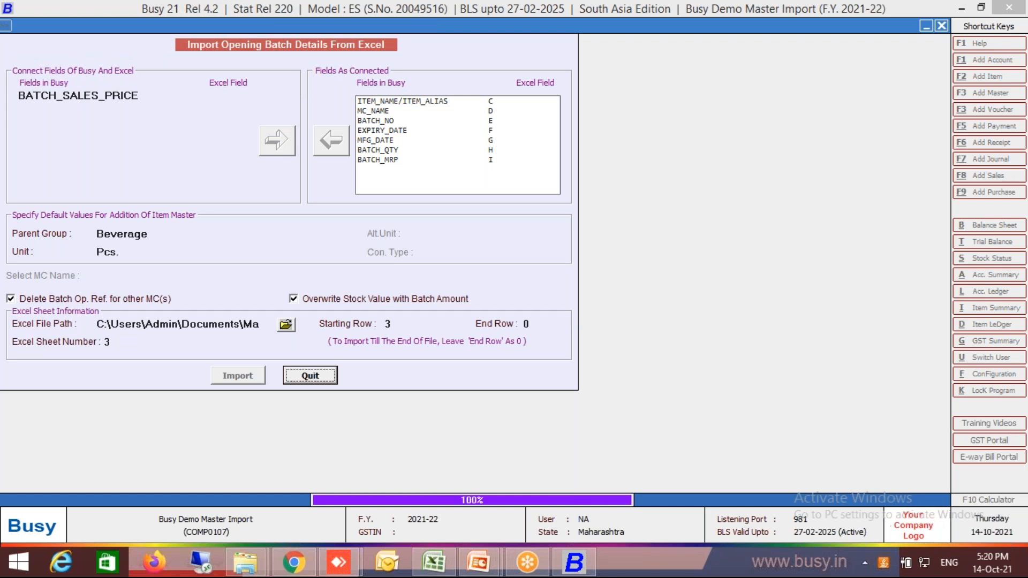
key("Escape")
key("Escape")
key("Escape")
key("Escape")
key("Escape")
Open Item1 (alias 101) for modification again and check its opening stock quantity and value after the re-import.
key("Return")
key("Down")
key("Down")
key("Down")
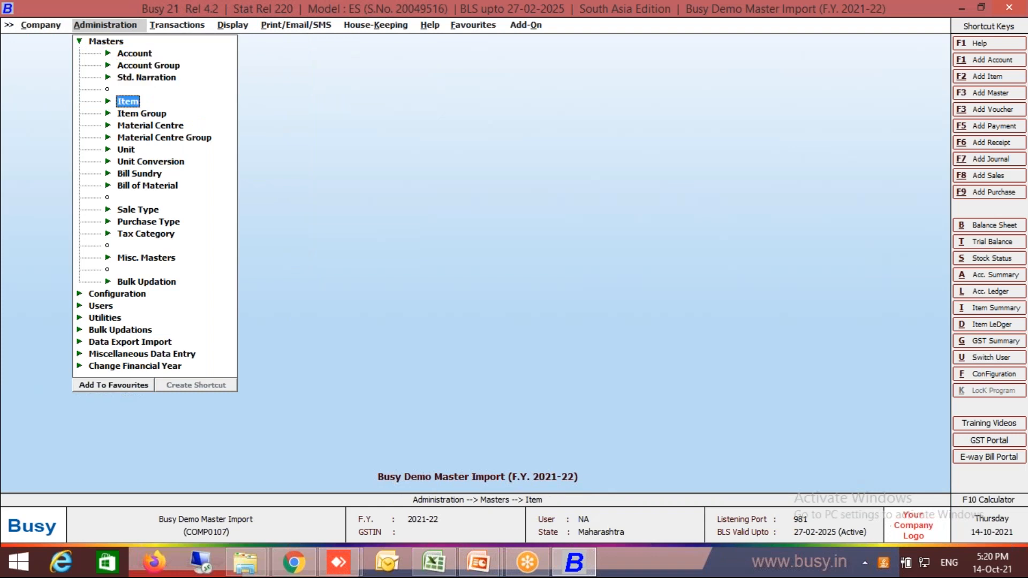
key("Return")
key("Down")
key("Return")
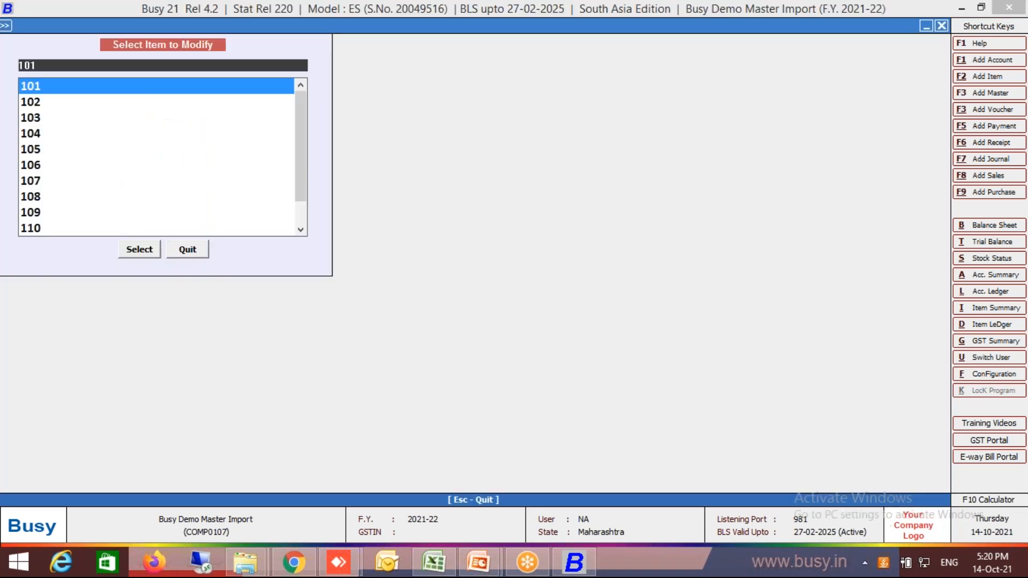
key("Return")
key("Return")
key("Return")
key("Return")
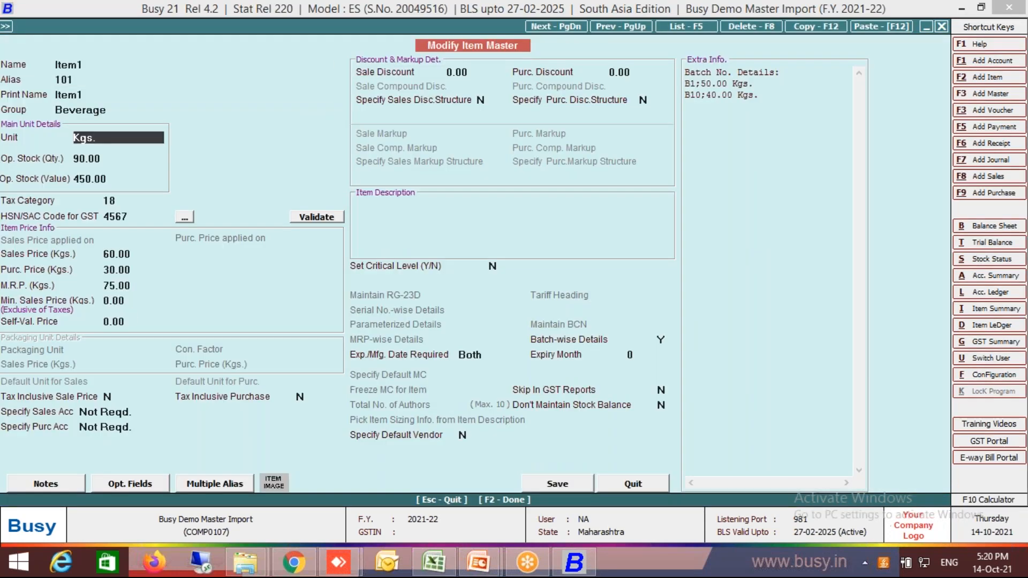
key("Return")
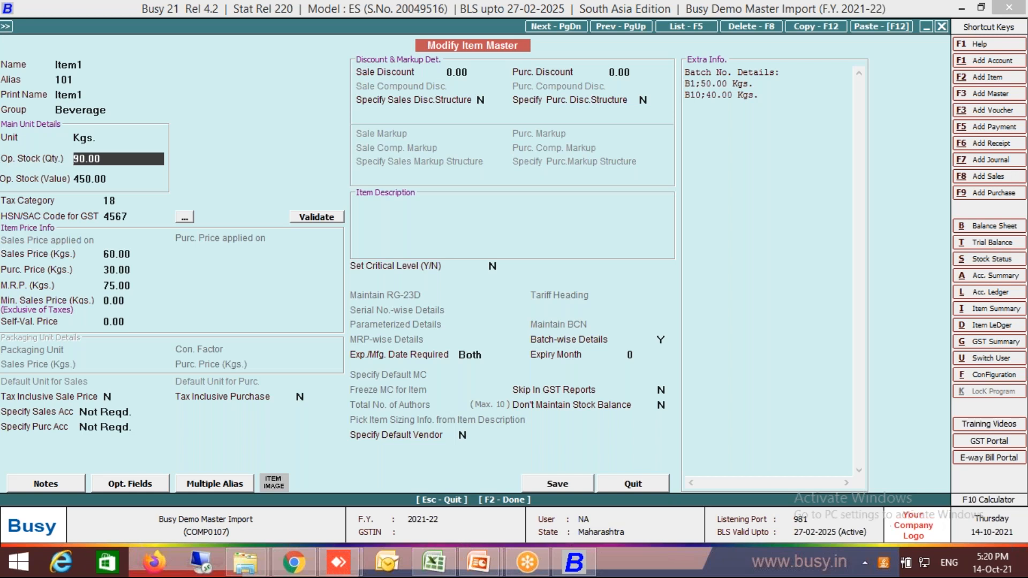
Examine Item1's material-centre-wise opening stock and Main Store batch details, and close the item master.
key("Return")
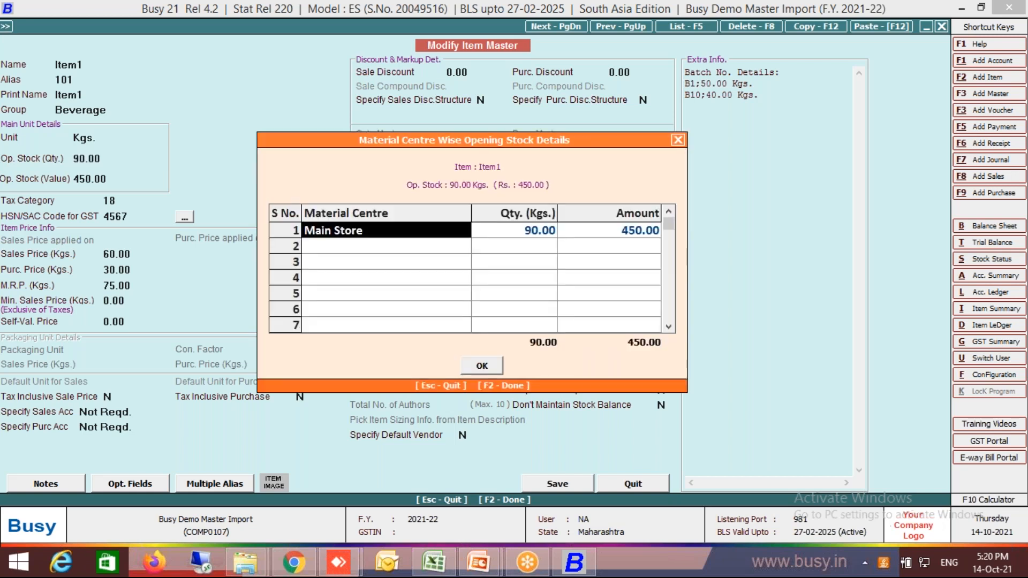
key("Return")
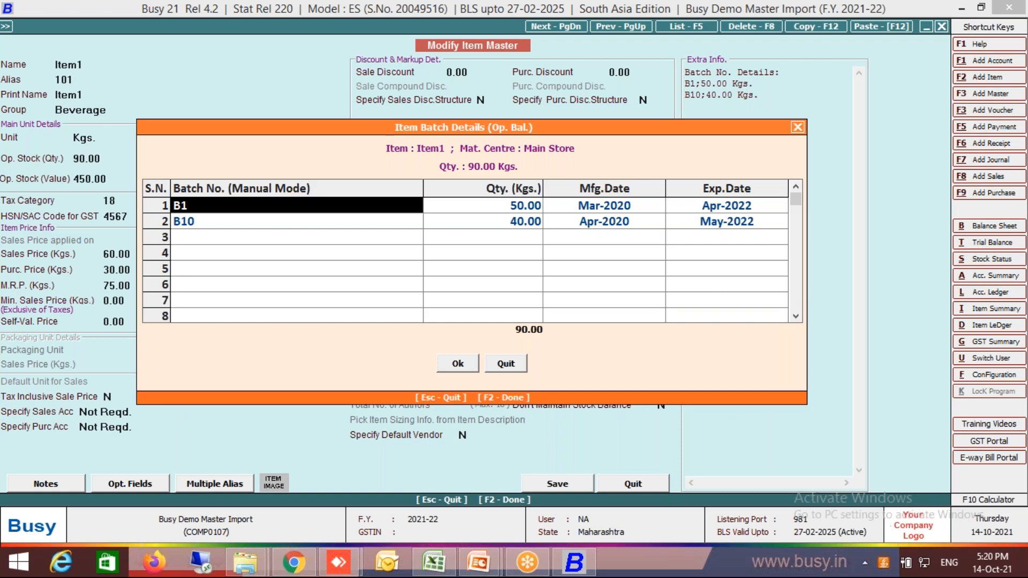
key("Escape")
key("Escape")
key("Return")
key("Escape")
key("Escape")
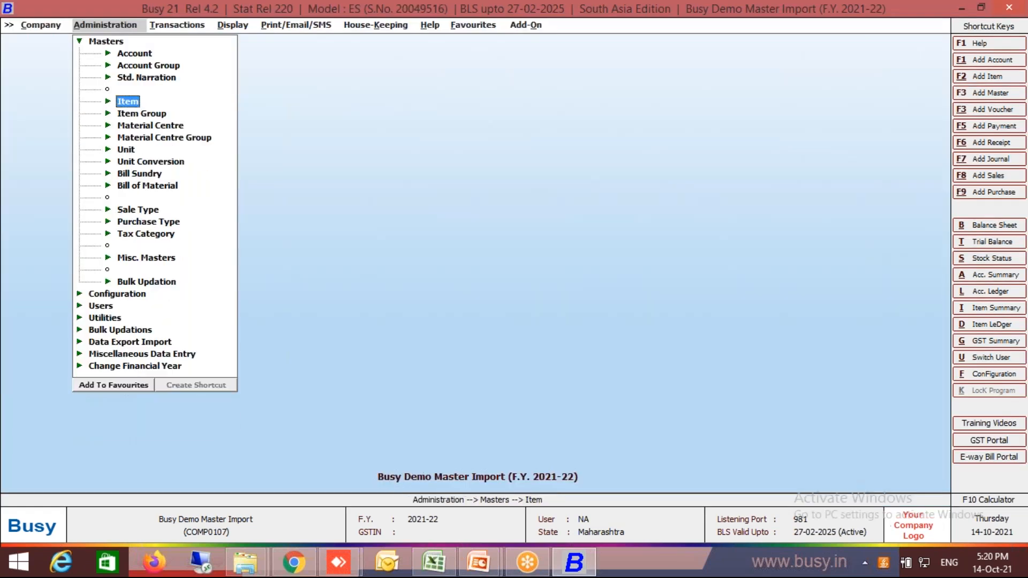
Switch to Master Import.xlsx in Excel, review the Param Wise Stock sheet's columns, and return to Busy.
key("alt+Tab")
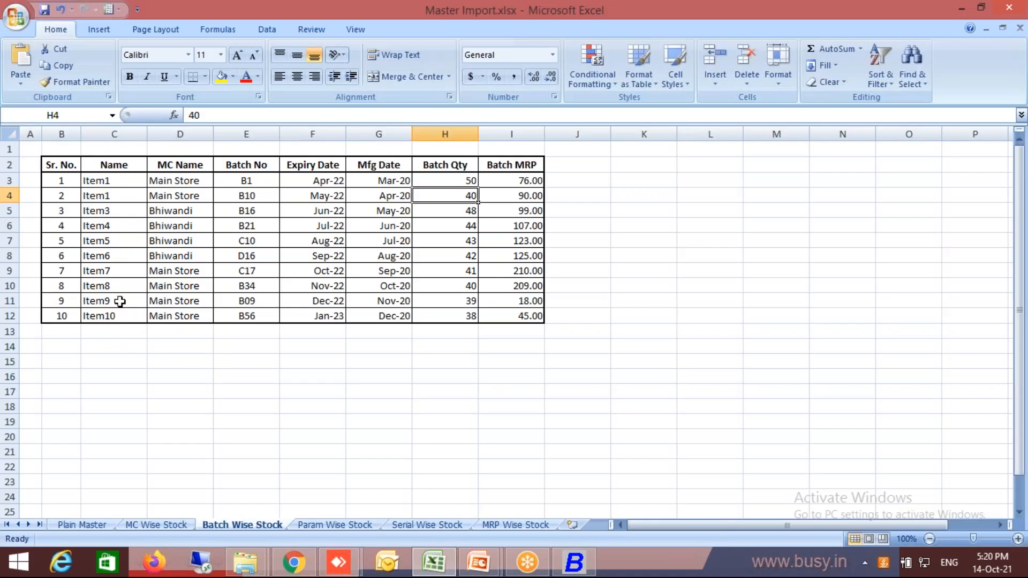
left_click(336, 524)
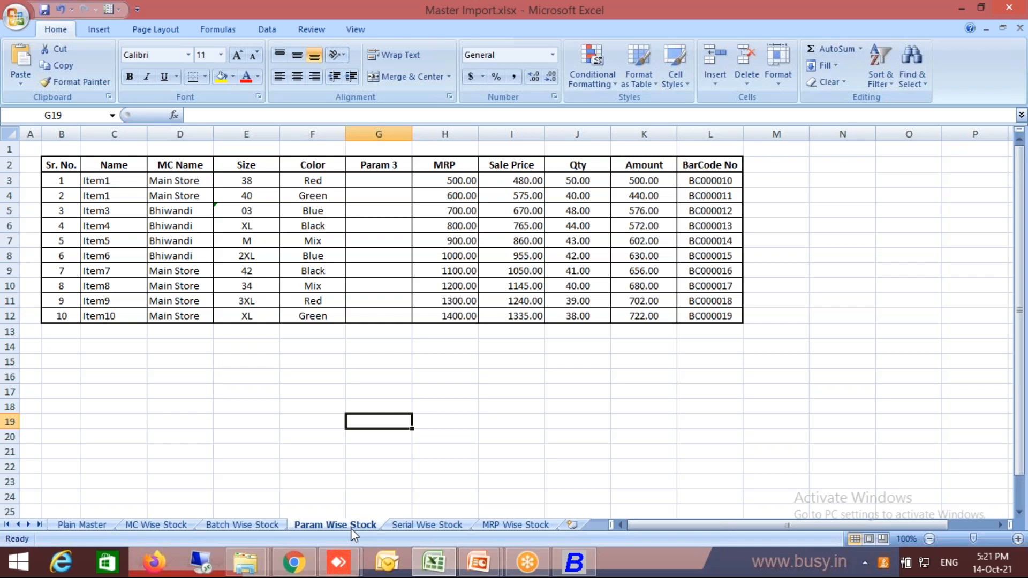
key("alt+Tab")
In the inventory features configuration, disable Batch-wise Details and enable Parameterized Details.
key("Left")
key("Down")
key("Return")
key("Return")
key("Down")
key("Down")
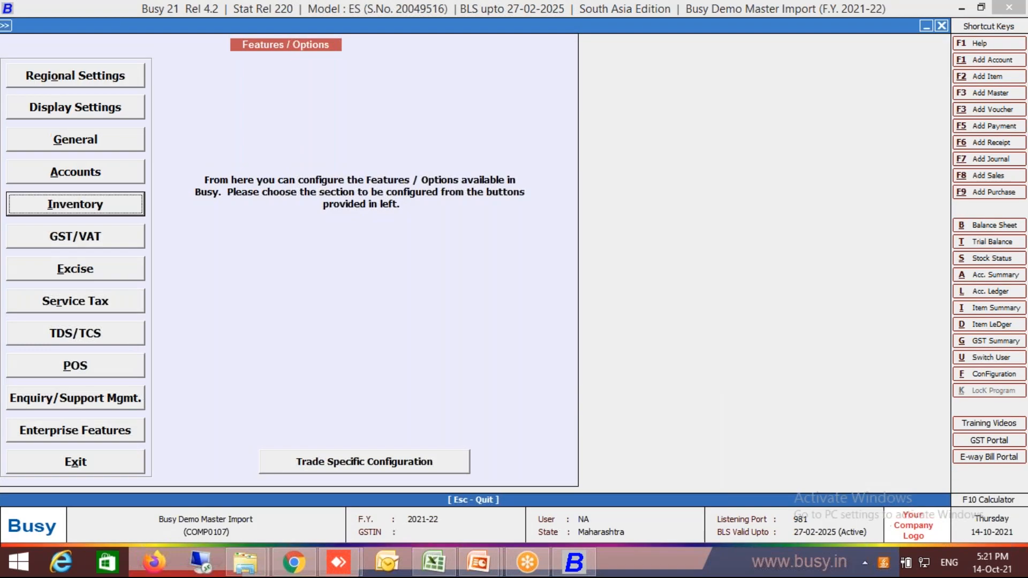
key("Return")
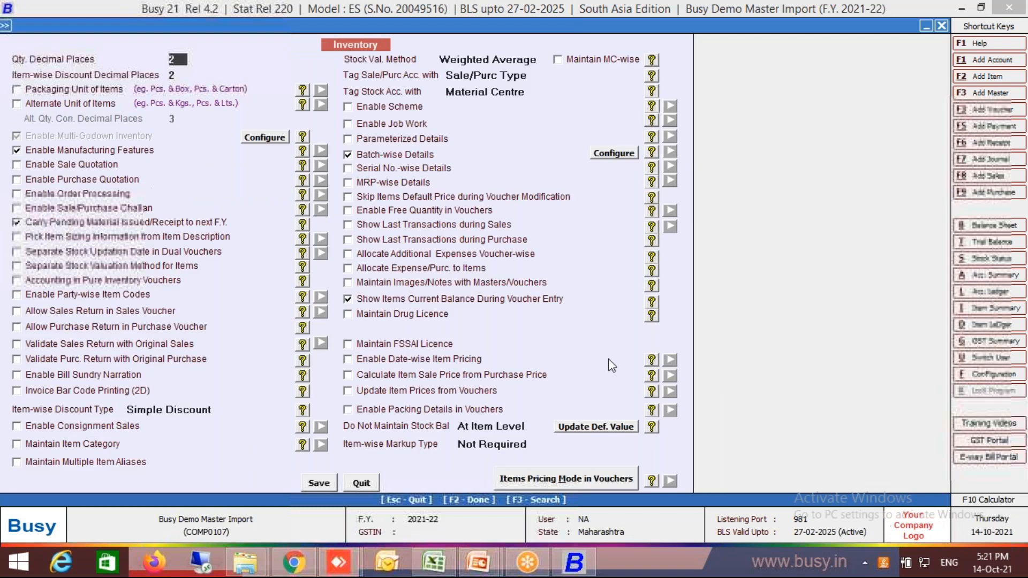
left_click(423, 155)
left_click(410, 140)
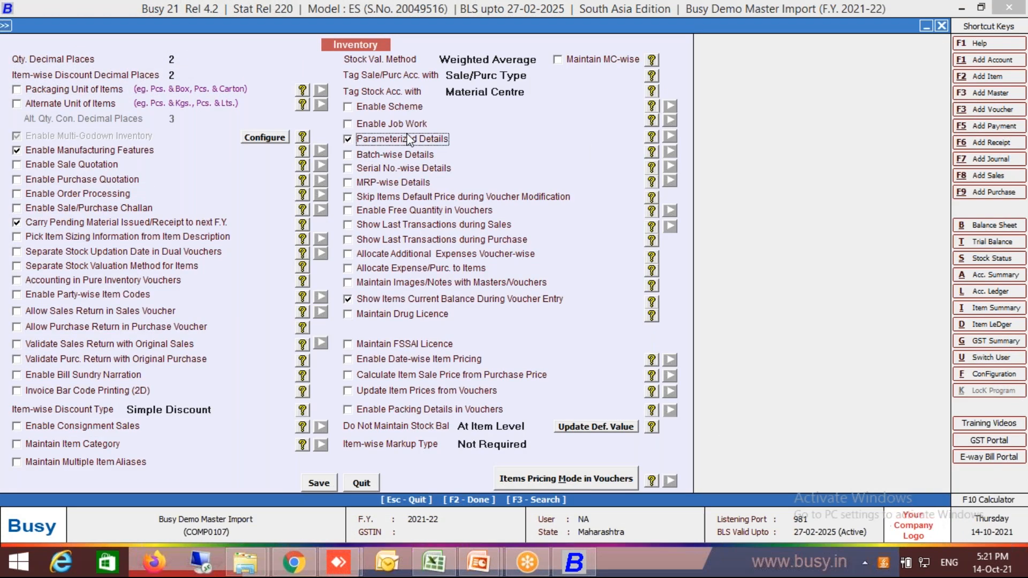
Name stock parameter 1 Size and parameter 2 Color, and confirm the parameter configuration.
left_click(507, 56)
type("Size")
key("Return")
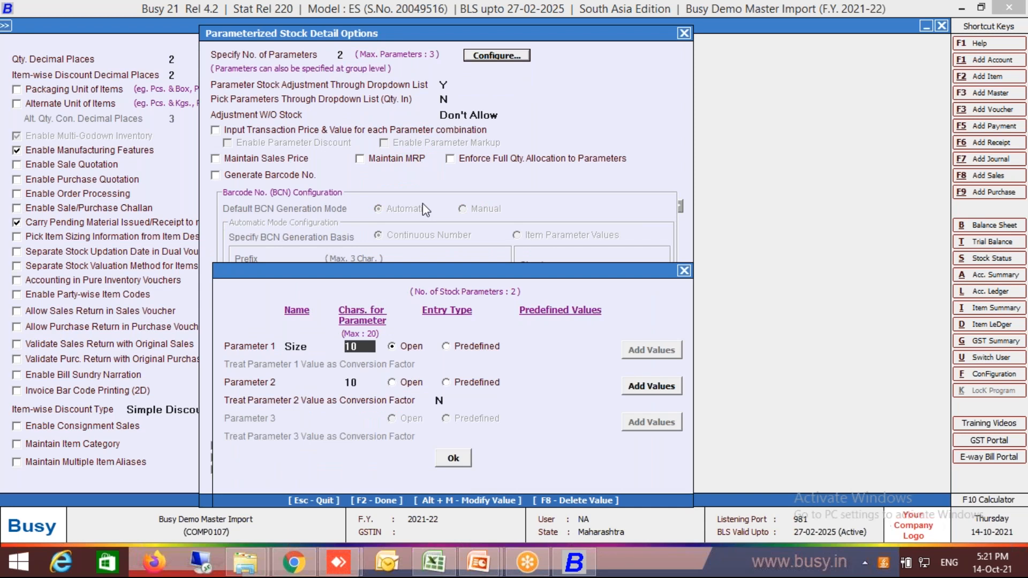
left_click(312, 381)
type("Color")
key("Return")
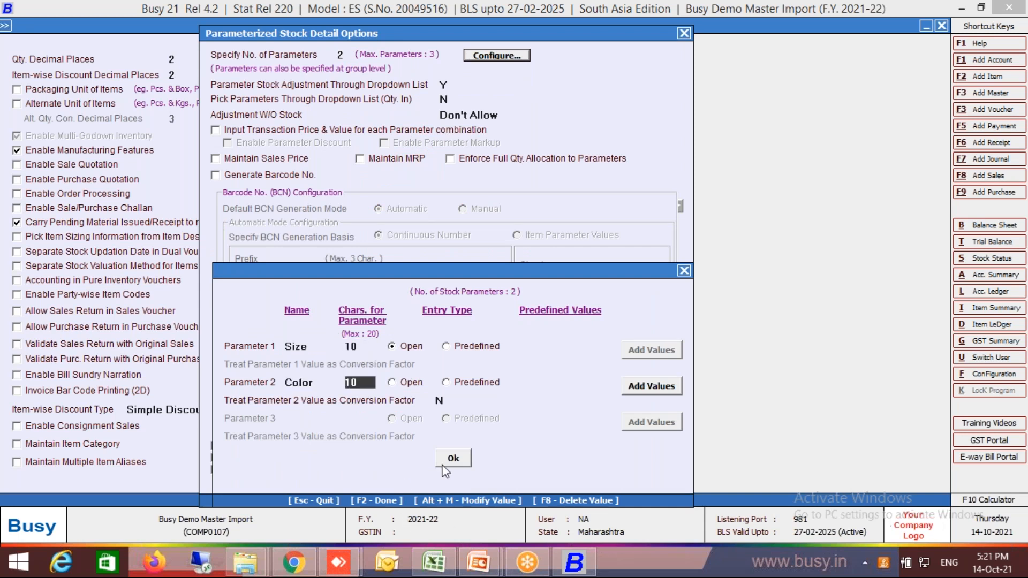
left_click(444, 463)
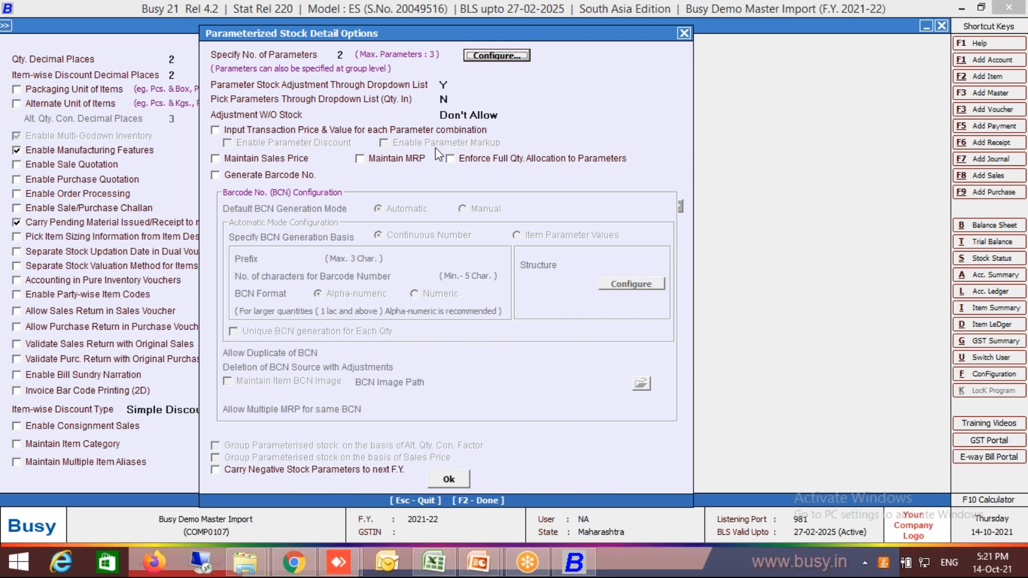
left_click(482, 56)
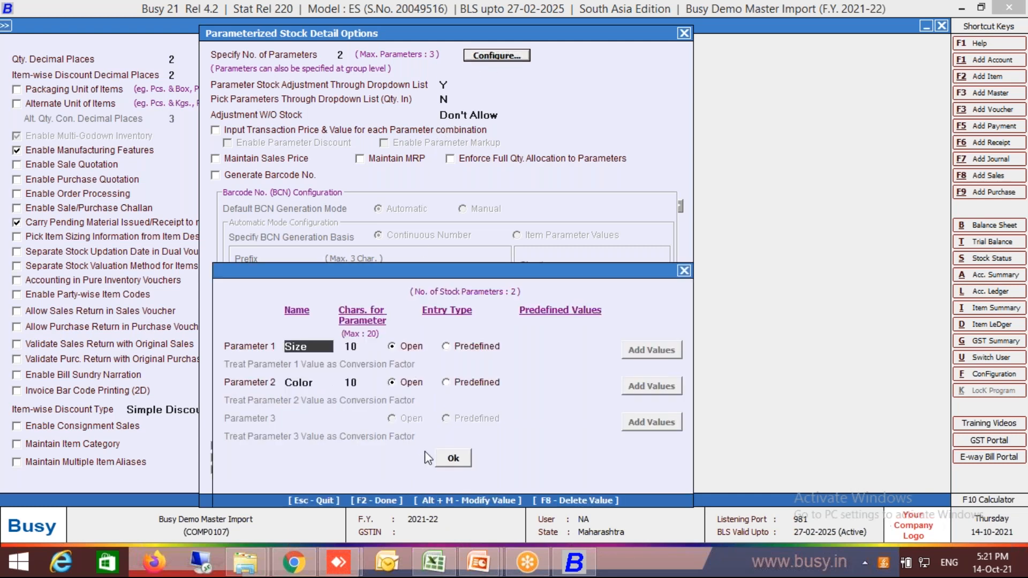
left_click(453, 458)
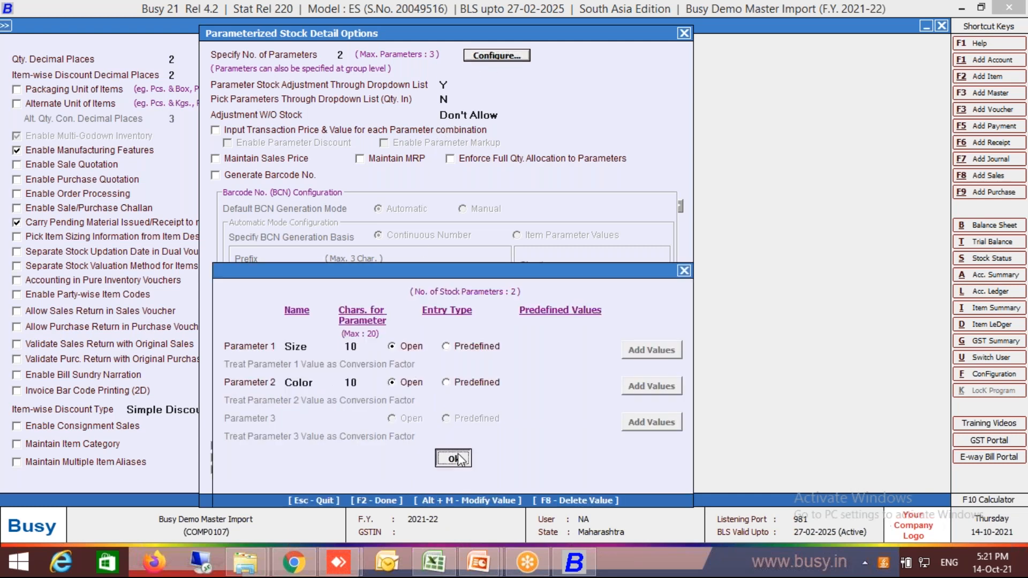
Enable barcode number generation with Manual as the default mode, and check the Param Wise Stock sheet's columns in Excel.
left_click(272, 176)
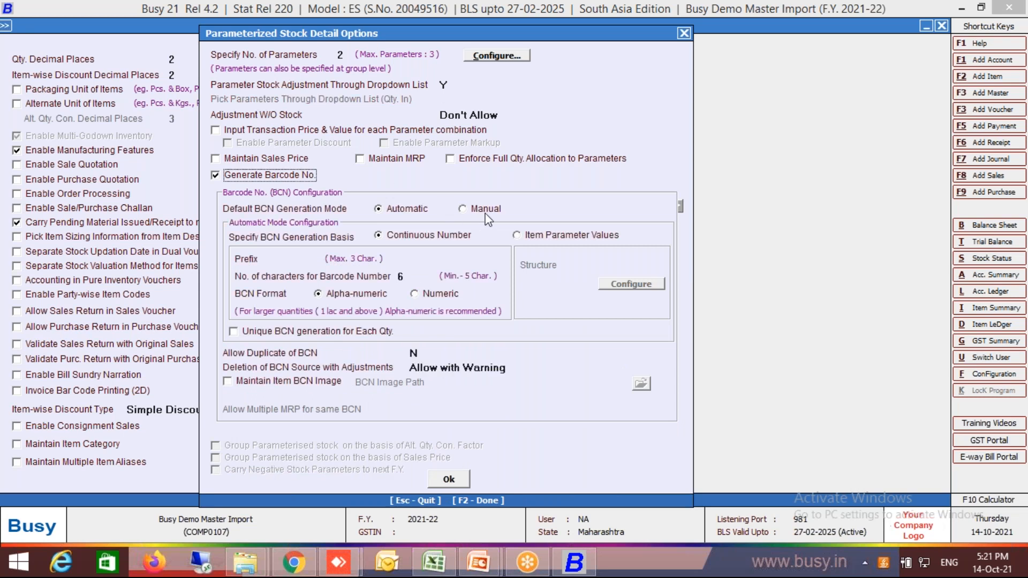
left_click(486, 211)
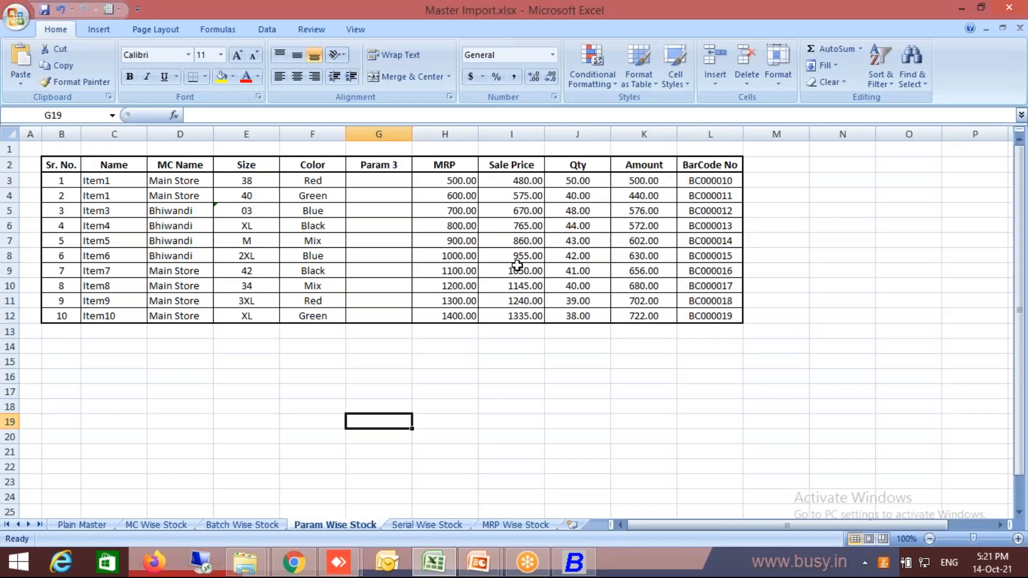
left_click_drag(517, 265, 517, 253)
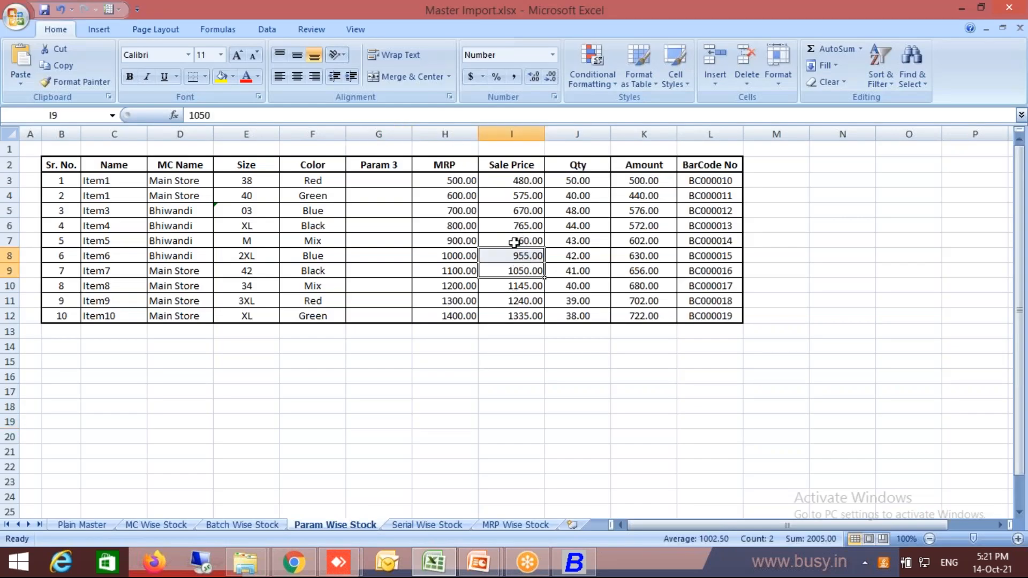
left_click(471, 196)
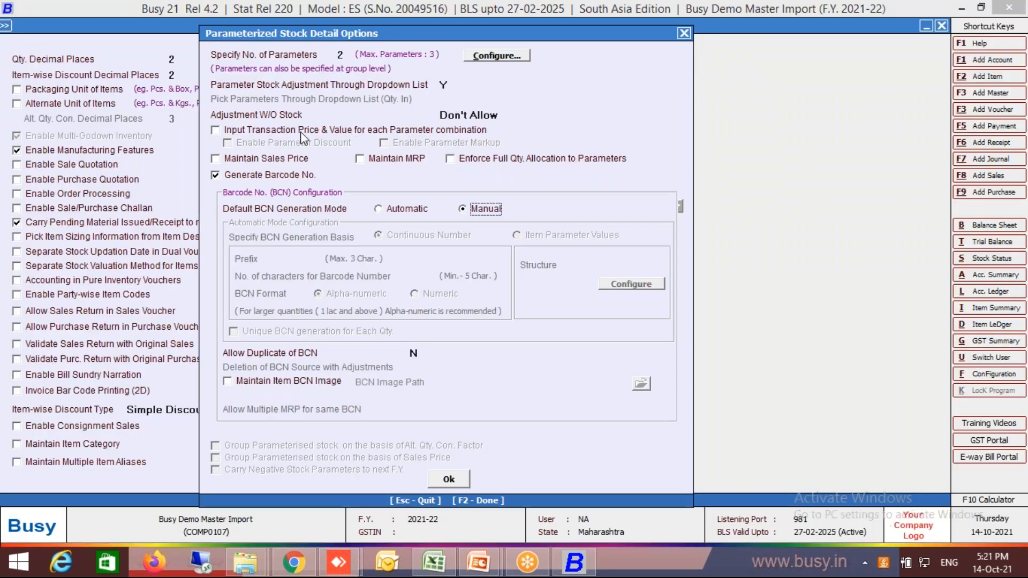
Enable Maintain MRP and Maintain Sales Price for parameterized stock, save the inventory options, and leave the features configuration.
left_click(360, 159)
left_click(295, 160)
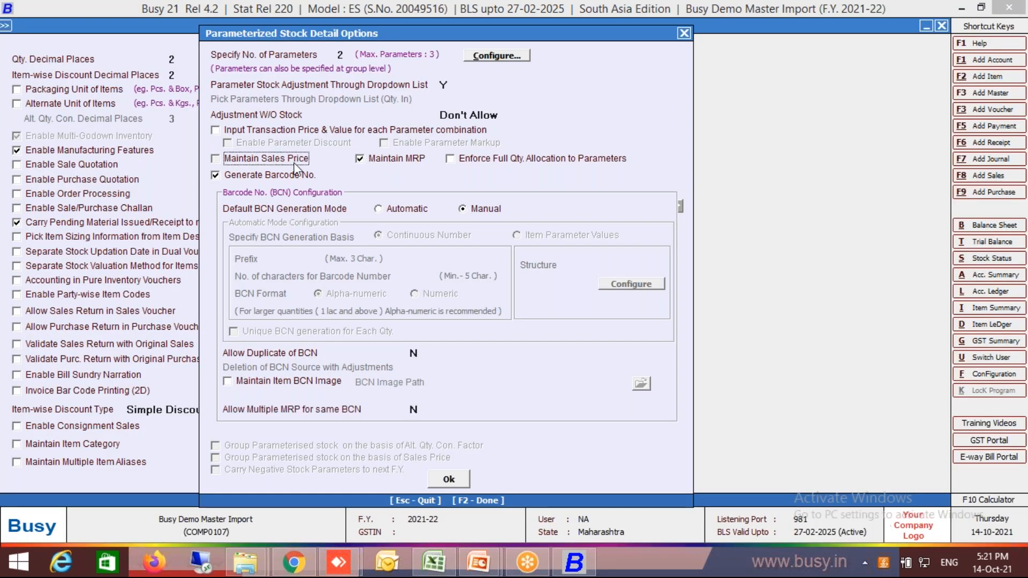
left_click(449, 479)
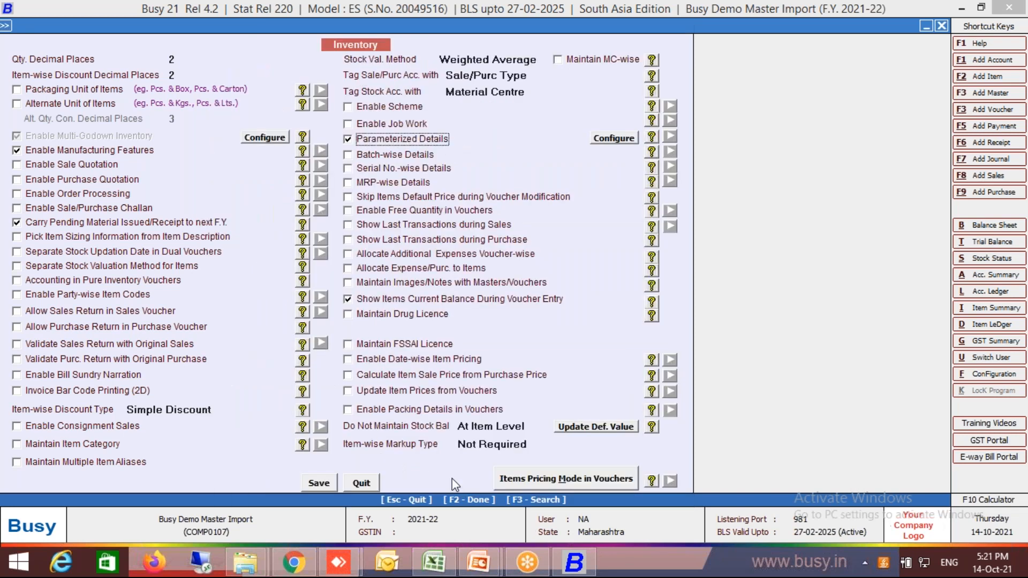
key("F2")
key("Escape")
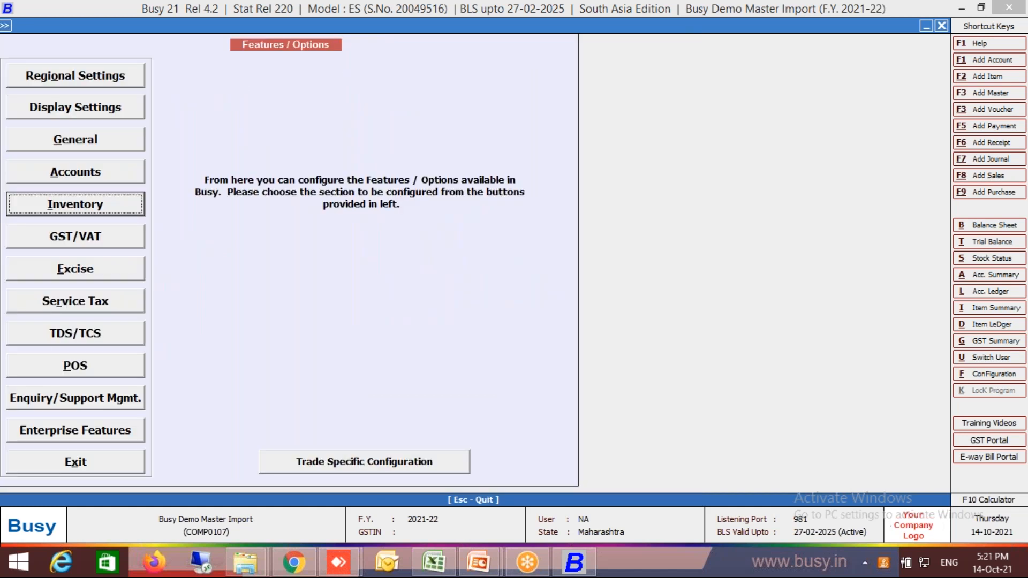
key("Escape")
Open Item1 (alias 101) for modification to view its parameterized stock fields.
key("Up")
key("Return")
key("Down")
key("Down")
key("Down")
key("Return")
key("Down")
key("Return")
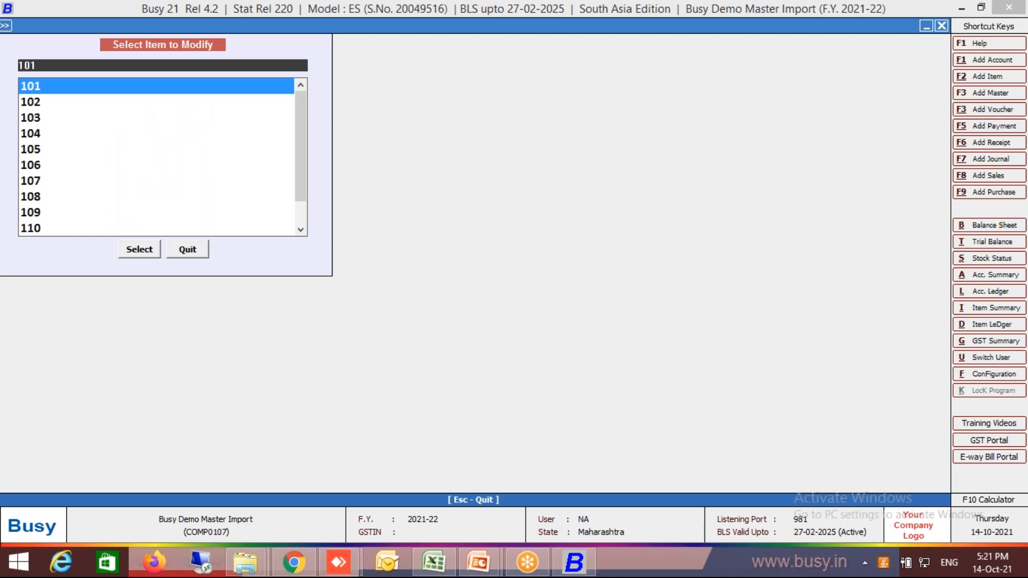
key("Return")
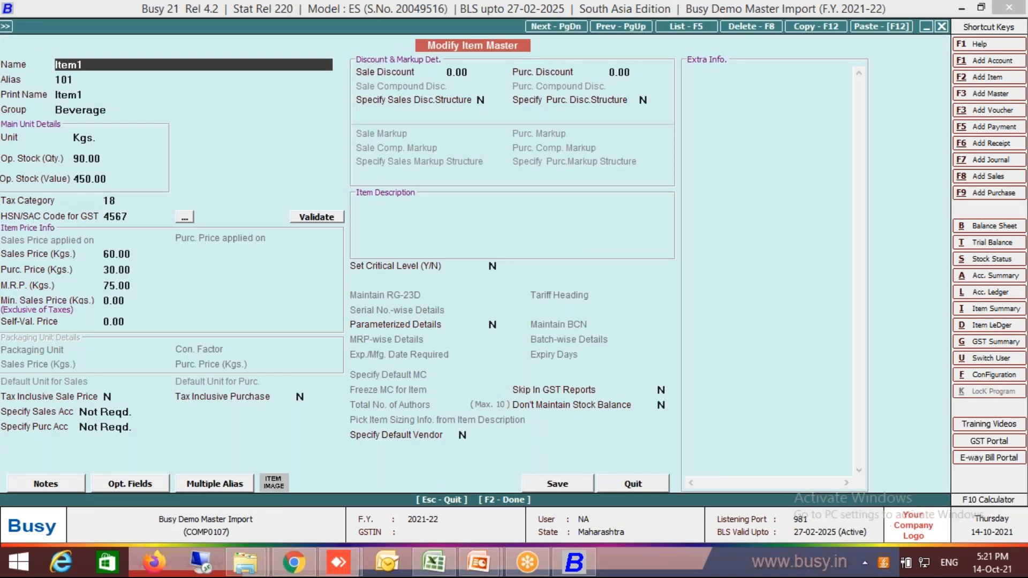
Set Parameterized Details and Maintain BCN to Y for Item1, and quit the item master without saving.
left_click(494, 325)
type("Y")
key("Return")
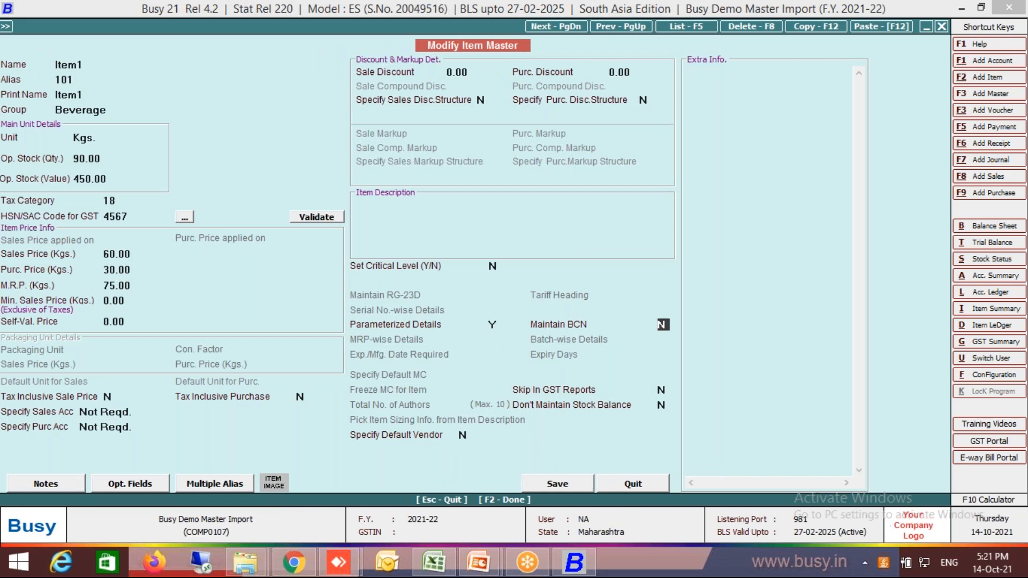
type("Y")
key("Escape")
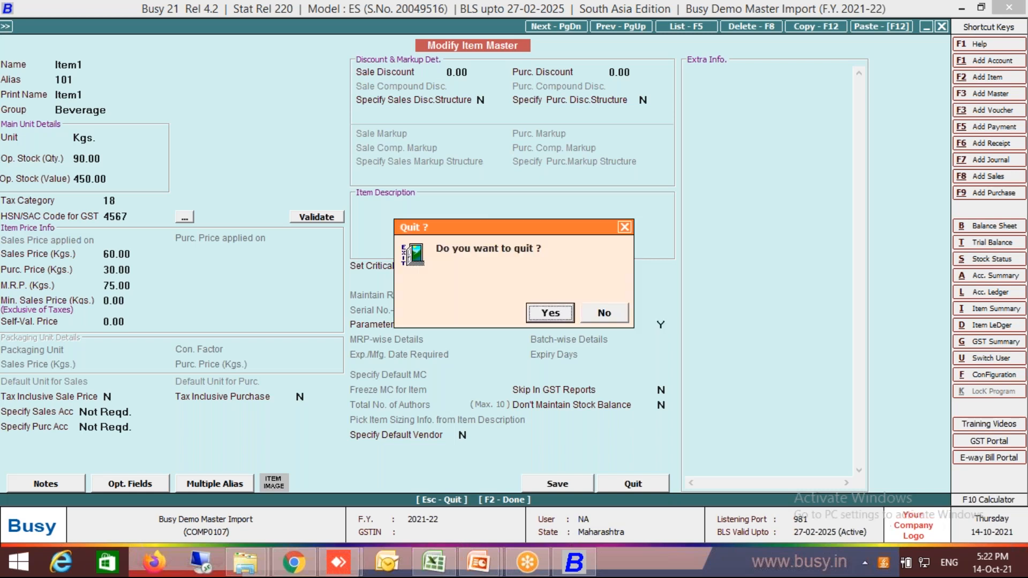
key("Return")
key("Escape")
key("Escape")
Open the Multiple Item Master Creation / Modification form for bulk updating, set to modify existing masters.
key("Return")
key("Down")
key("Down")
key("Down")
key("Down")
key("Down")
key("Down")
key("Down")
key("Down")
key("Down")
key("Down")
key("Down")
key("Down")
key("Down")
key("Down")
key("Down")
key("Down")
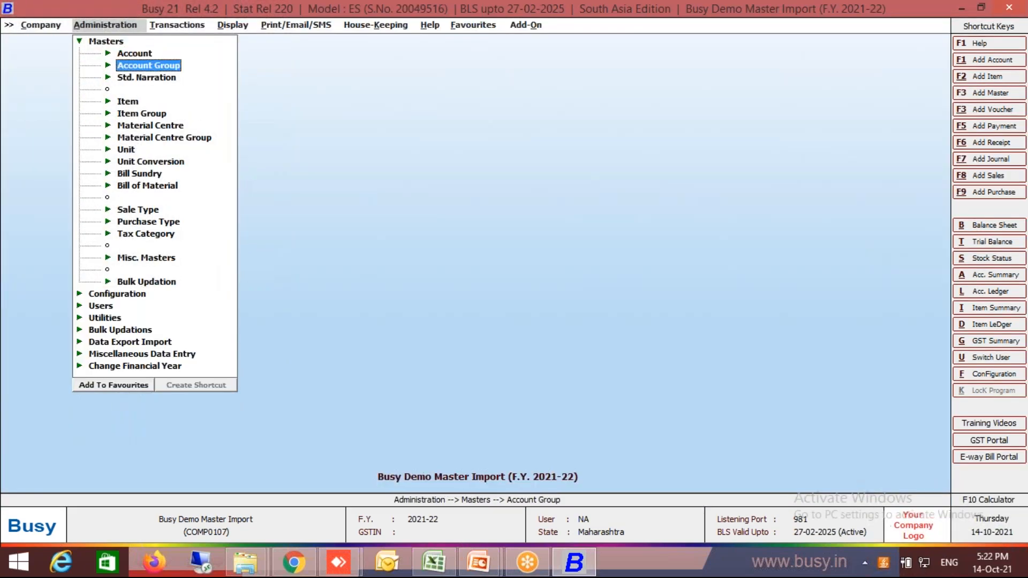
key("Up")
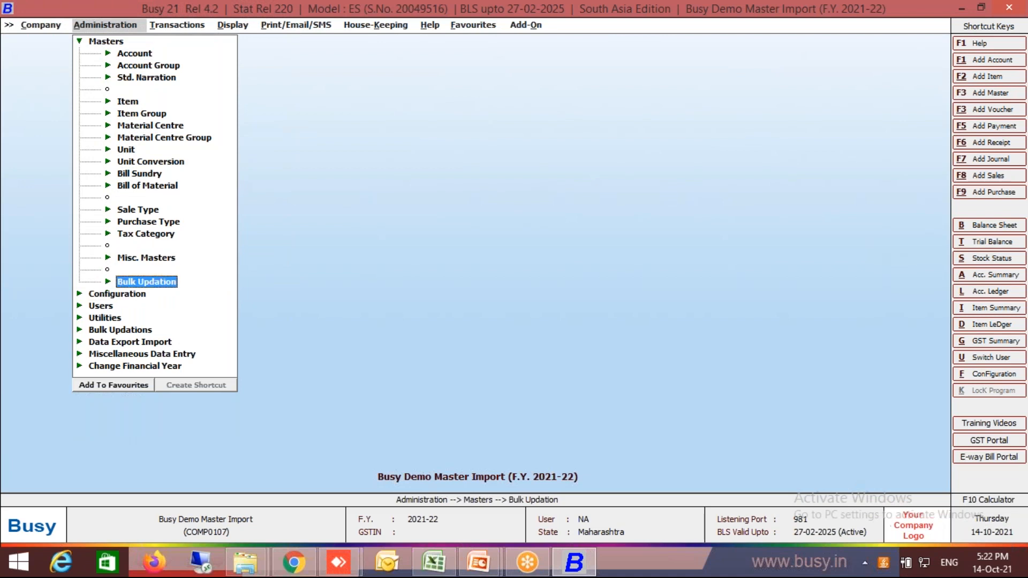
key("Return")
key("Down")
key("Down")
key("Down")
key("Down")
key("Down")
key("Down")
key("Return")
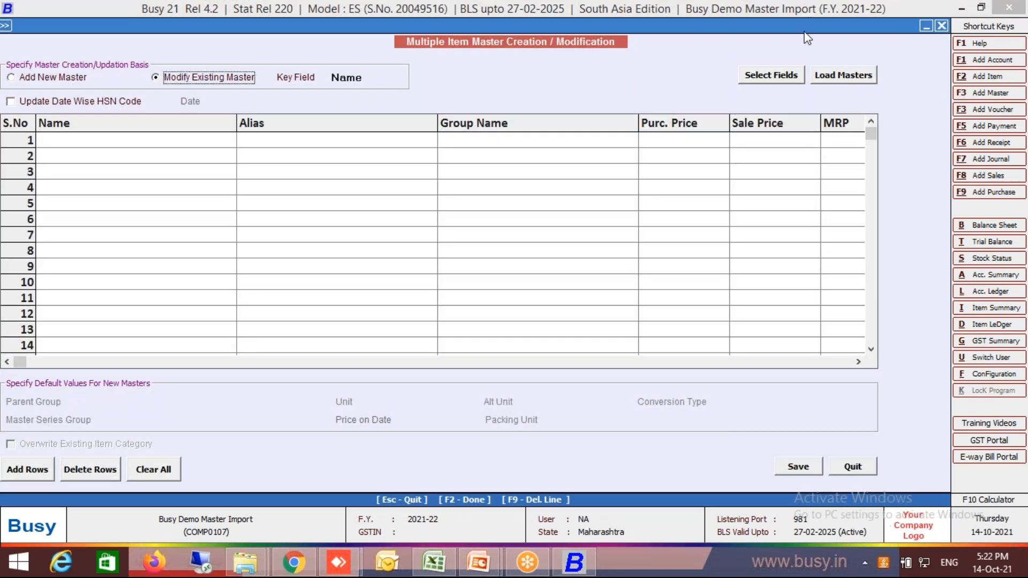
Open the bulk update's field selection and remove BATCH_BY_BATCH from the selected fields.
left_click(788, 79)
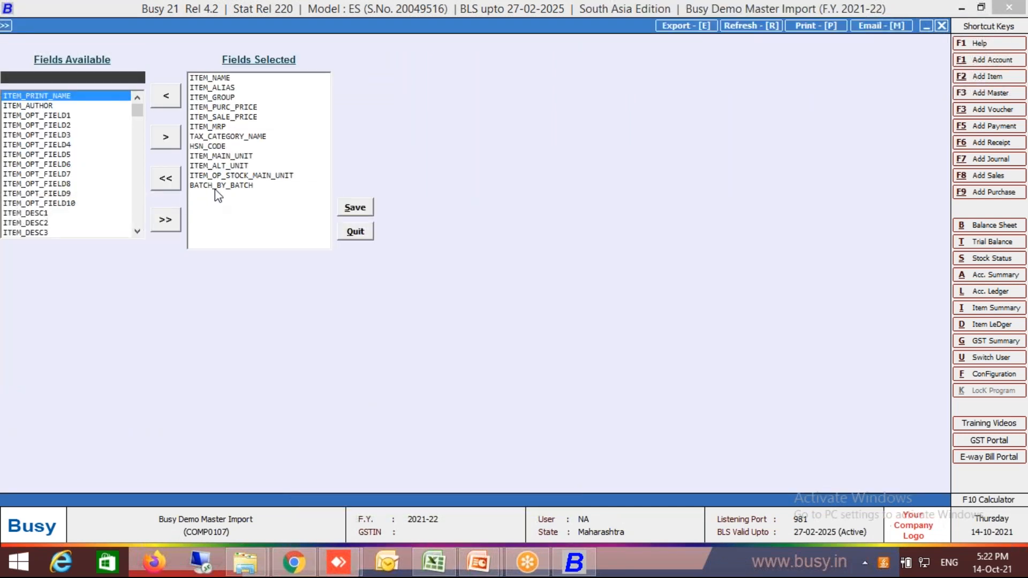
left_click(216, 186)
left_click(166, 97)
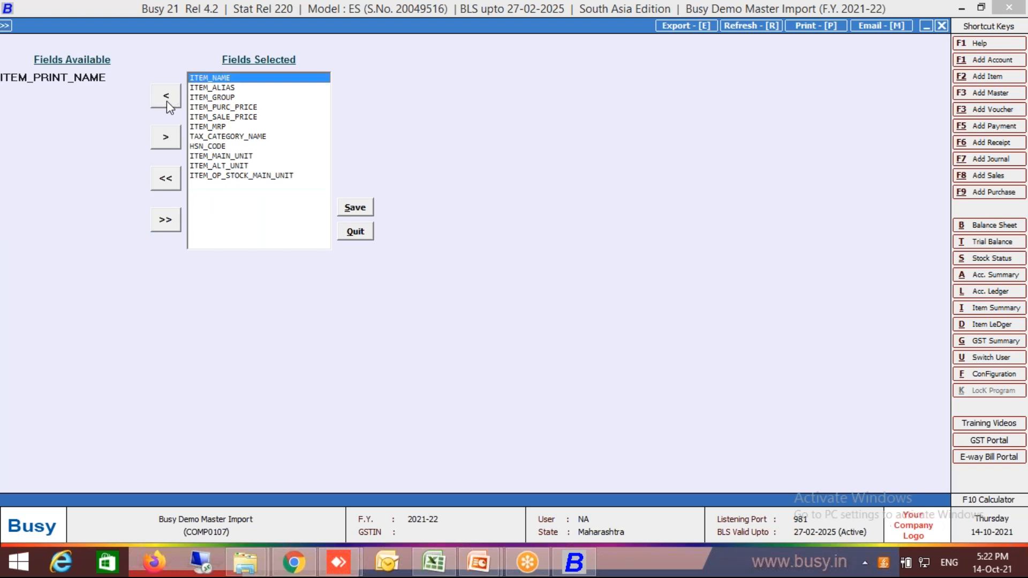
Find the parameter stock field and add ENABLE_PARAMETER_STOCK to the selected fields.
left_click(122, 77)
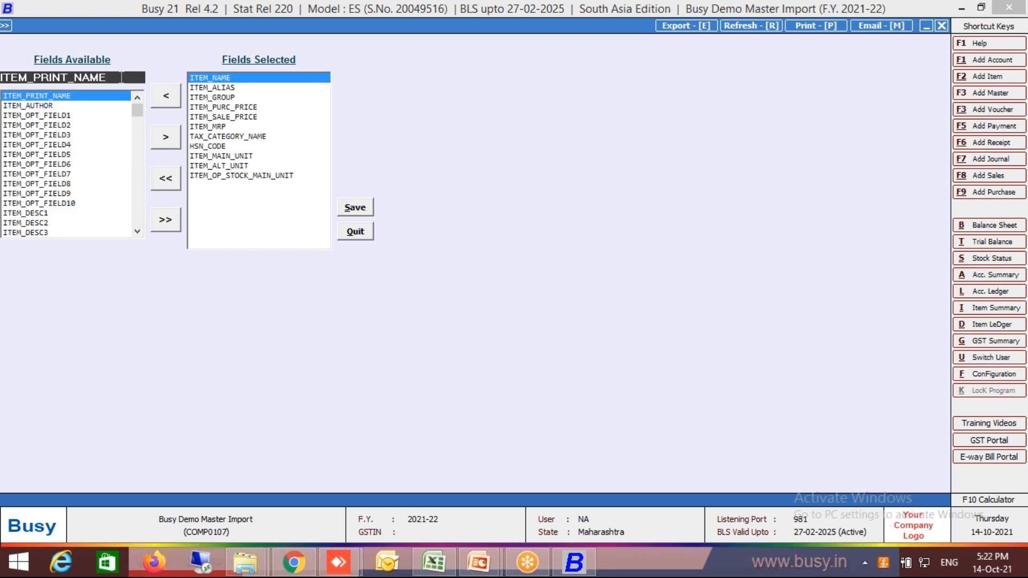
type("para")
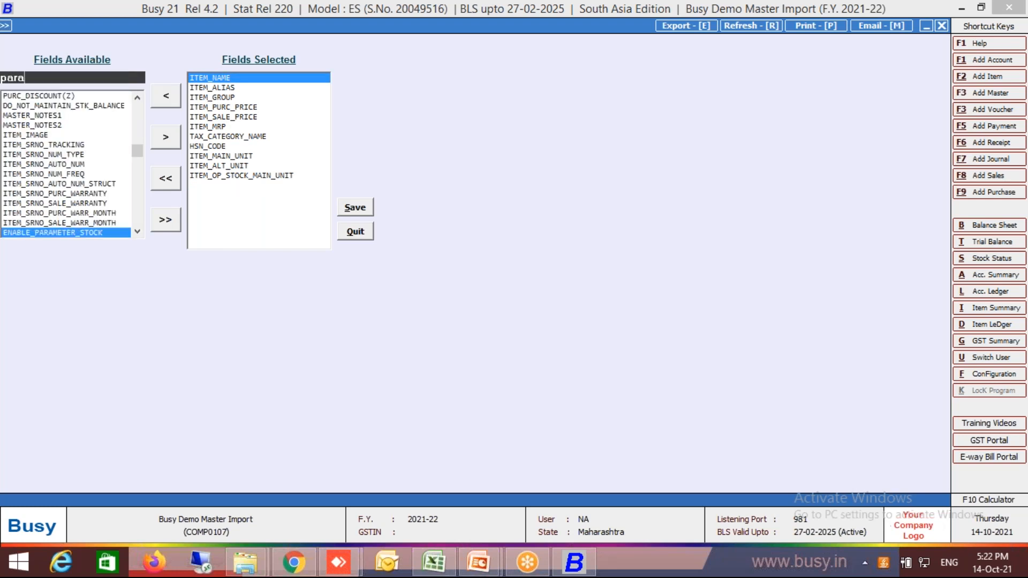
key("Return")
key("Tab")
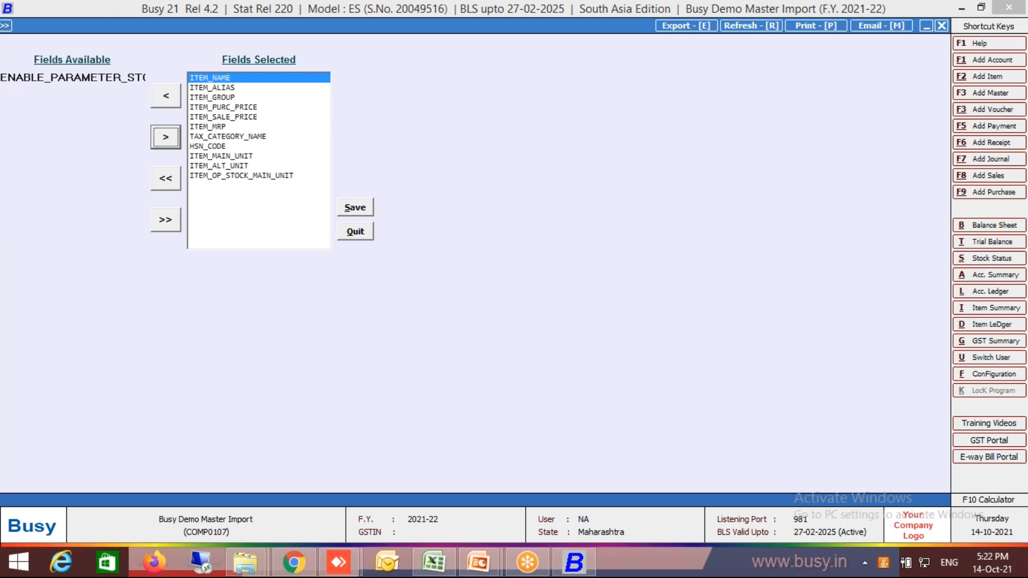
key("Return")
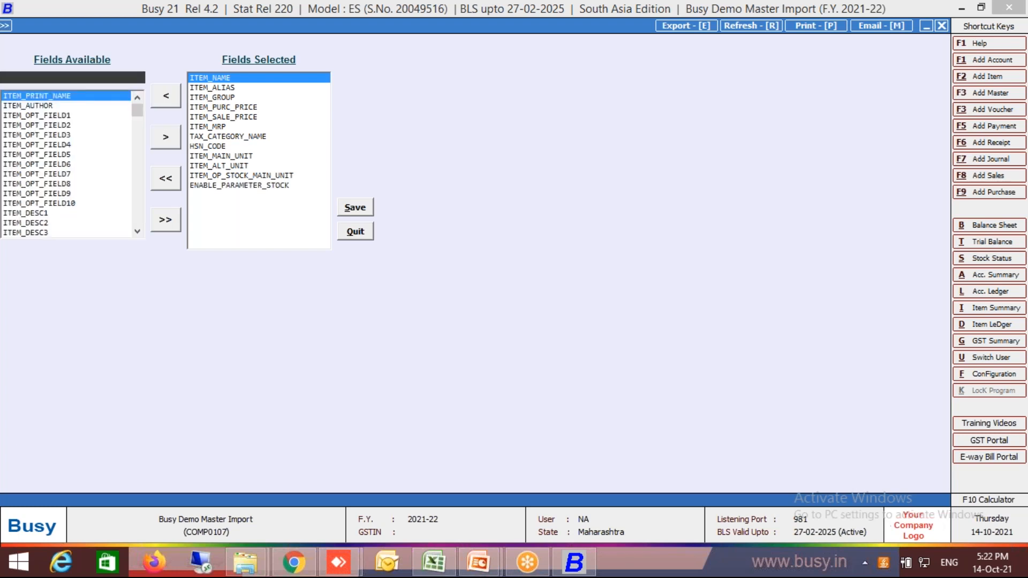
Find the BCN field and add MAINTAIN_BCN to the selected fields.
type("bcn")
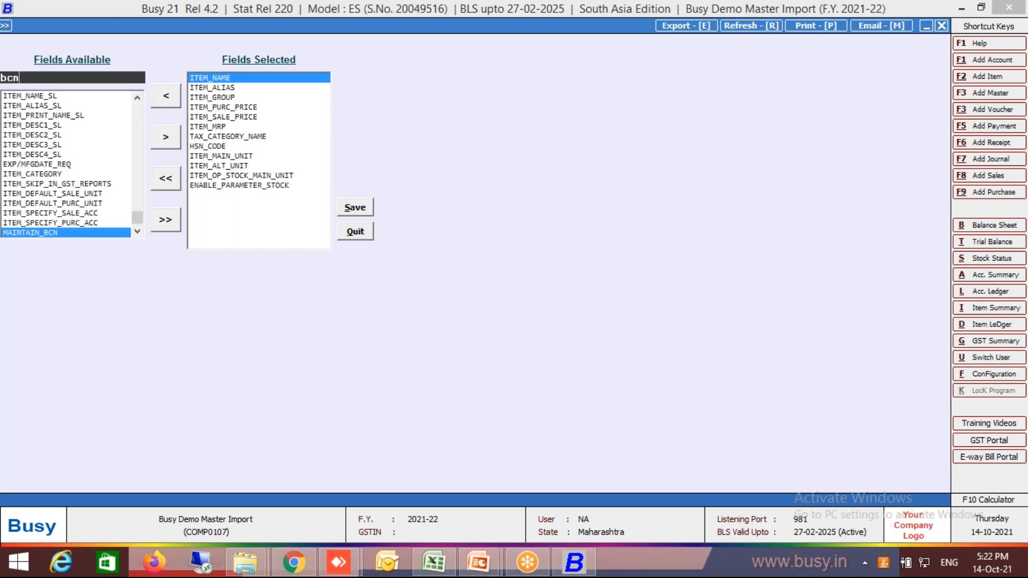
key("Return")
key("Tab")
key("Return")
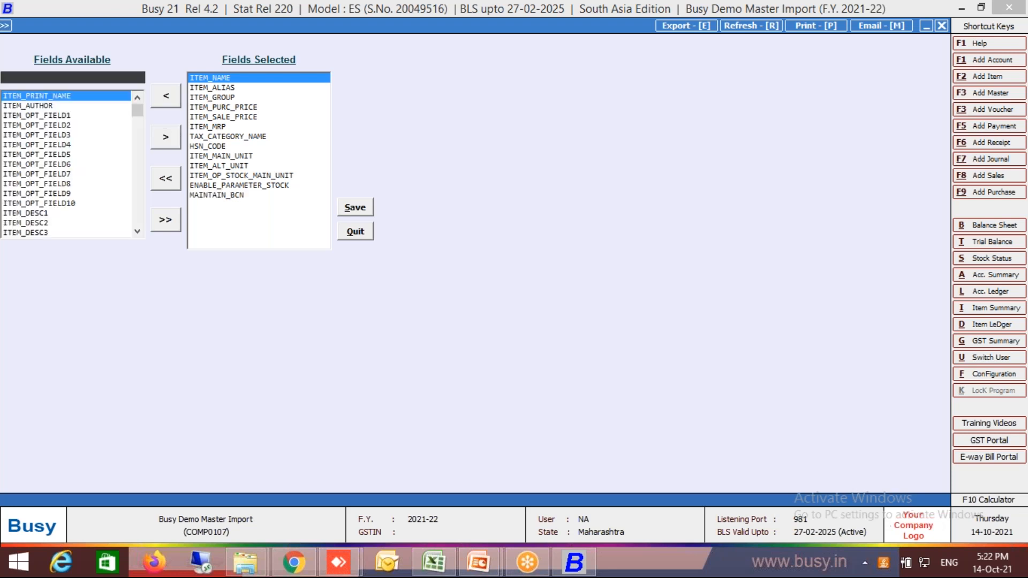
Save the field selection, and in Excel's Param Wise Stock sheet fill N3:N12 with Y and copy that range.
left_click(373, 206)
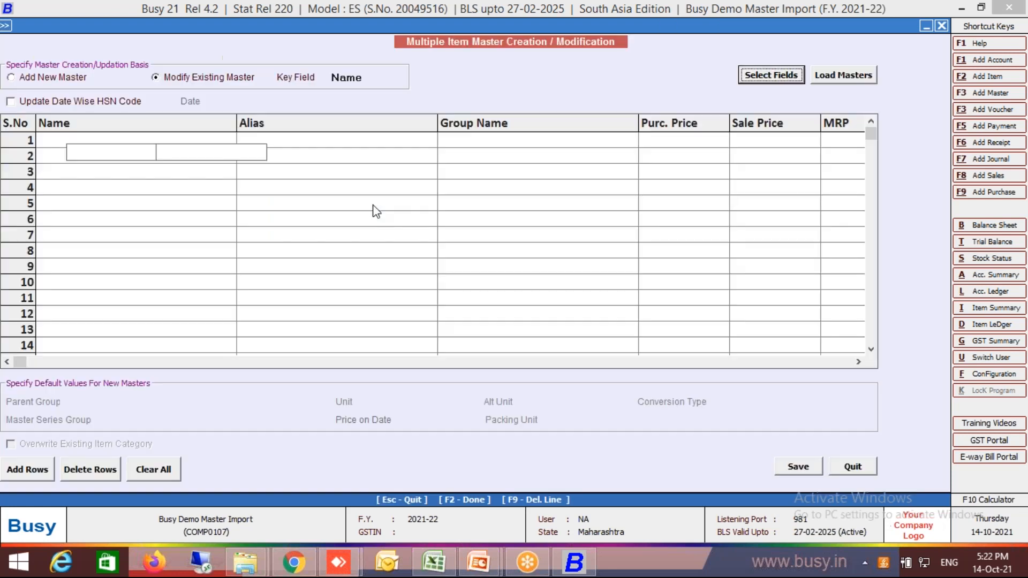
left_click(433, 562)
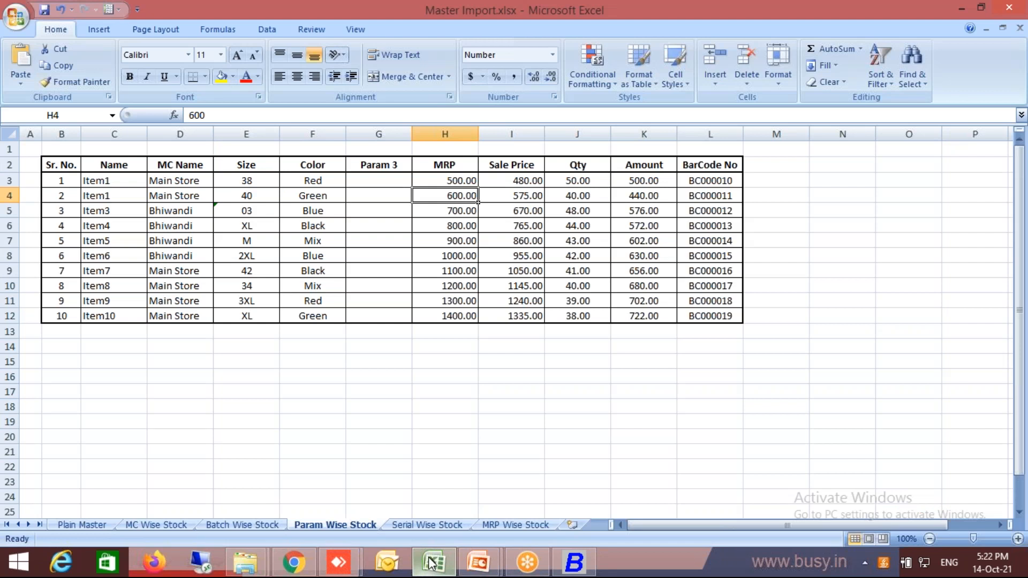
left_click(796, 192)
left_click(826, 181)
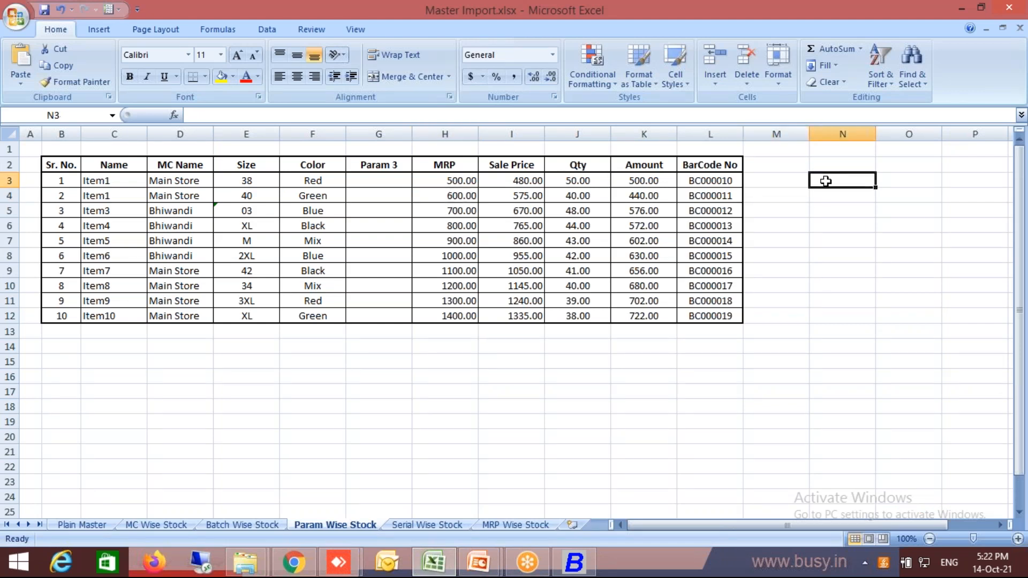
type("Y")
key("ctrl+Return")
key("ctrl+c")
key("shift+Down")
key("shift+Down")
key("shift+Down")
key("shift+Down")
key("shift+Down")
key("shift+Down")
key("shift+Down")
key("shift+Down")
key("shift+Down")
key("Return")
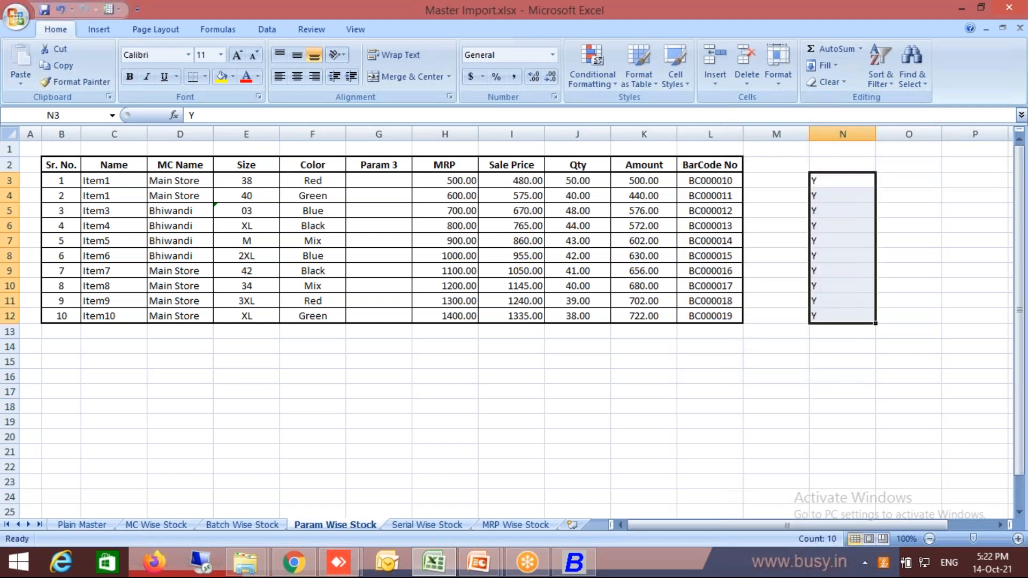
key("ctrl+c")
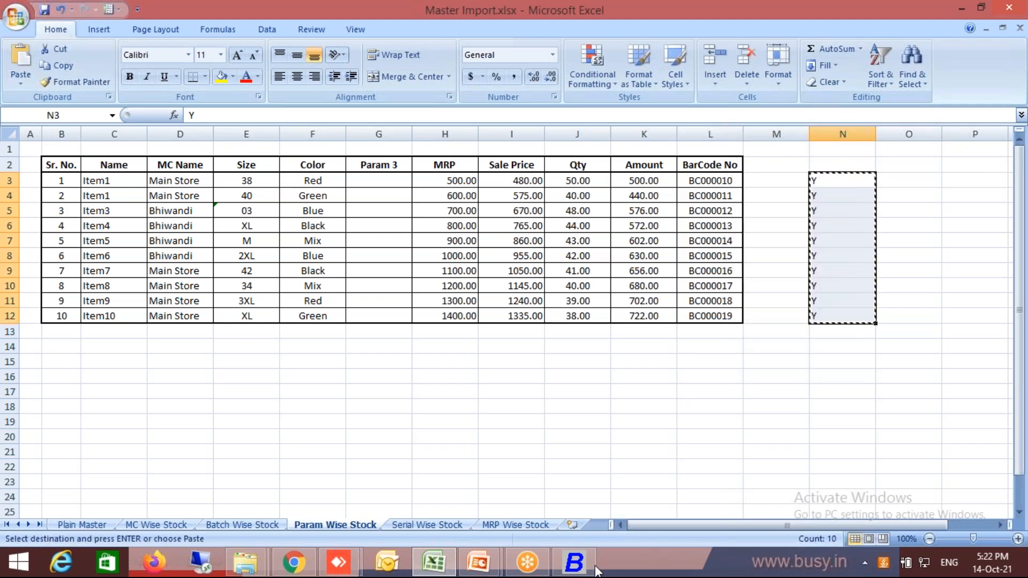
Switch back to Busy and load all existing items into the item modification grid.
mouse_move(574, 562)
left_click(569, 516)
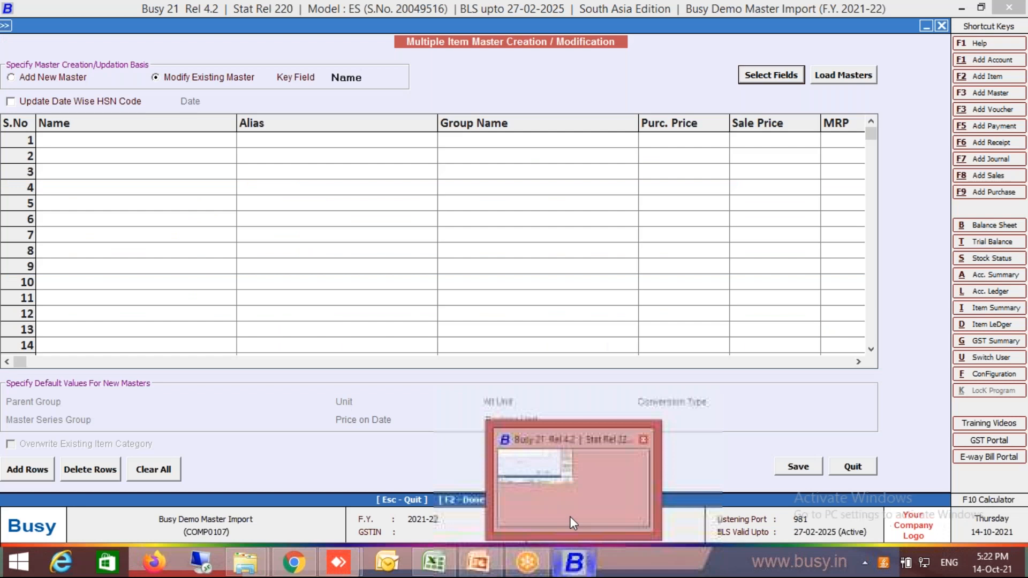
left_click(806, 363)
left_click(829, 75)
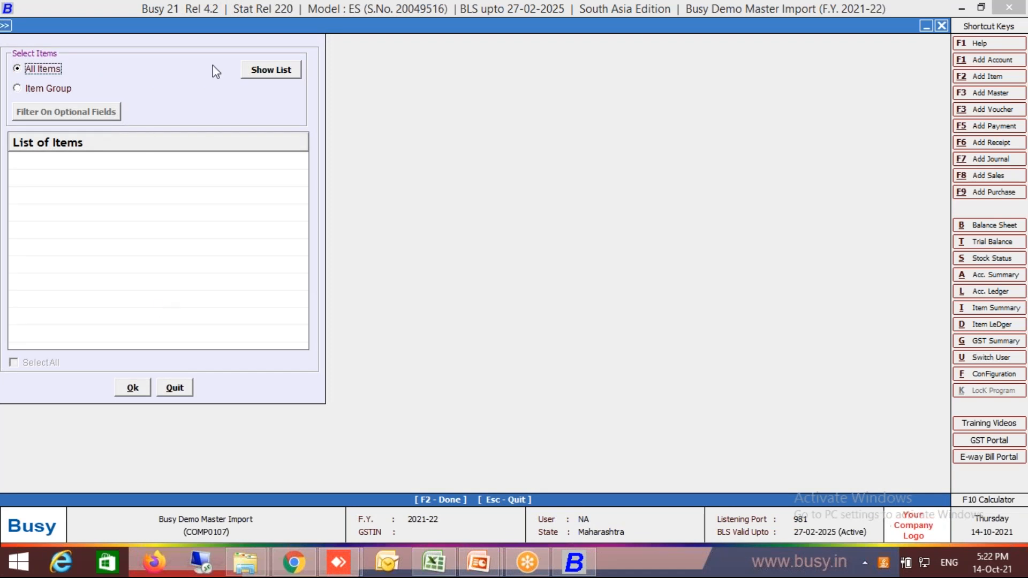
left_click(255, 79)
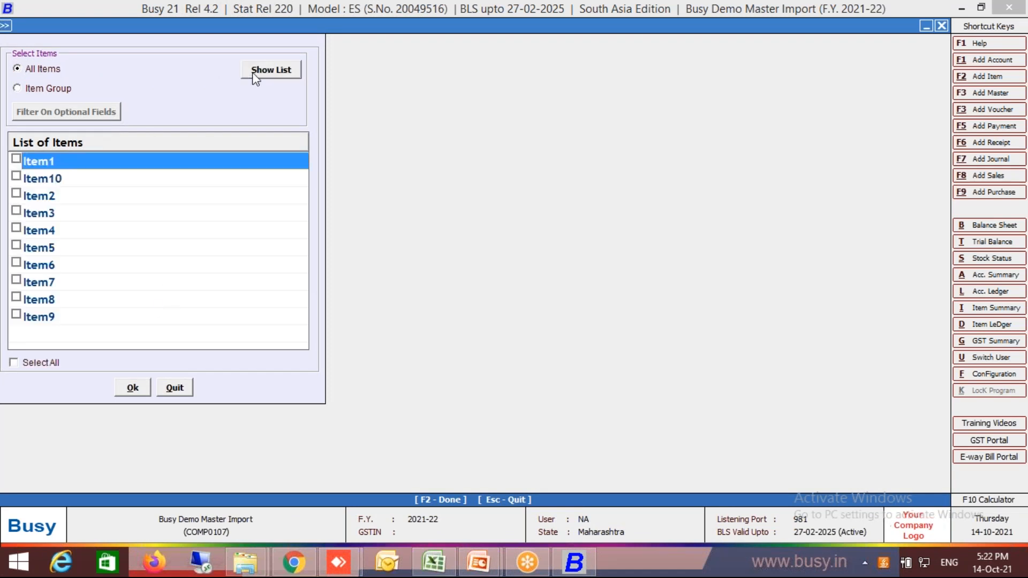
left_click(13, 364)
left_click(133, 388)
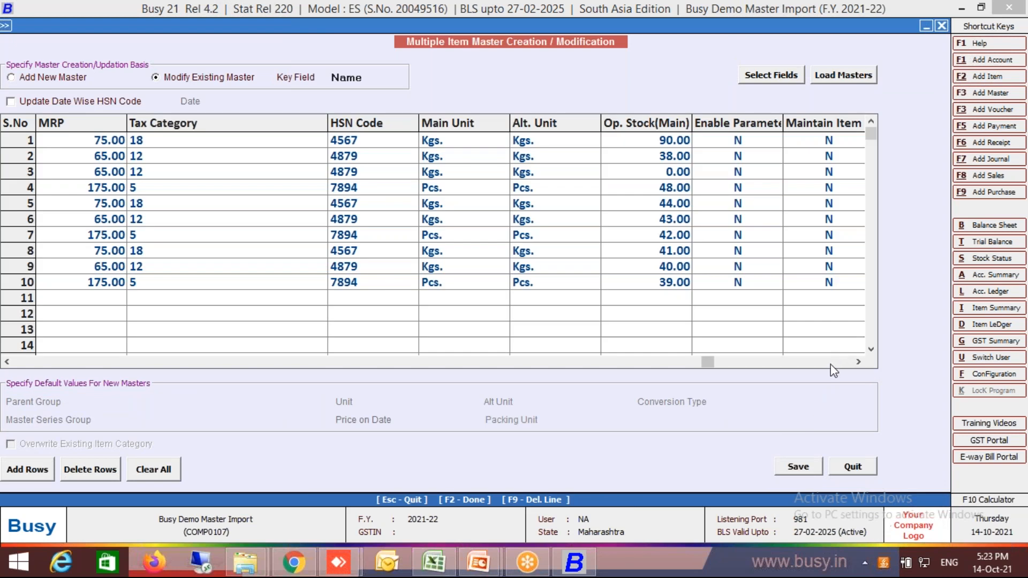
Set both the parameter stock and the BCN maintenance columns to Y for all ten items.
left_click(831, 363)
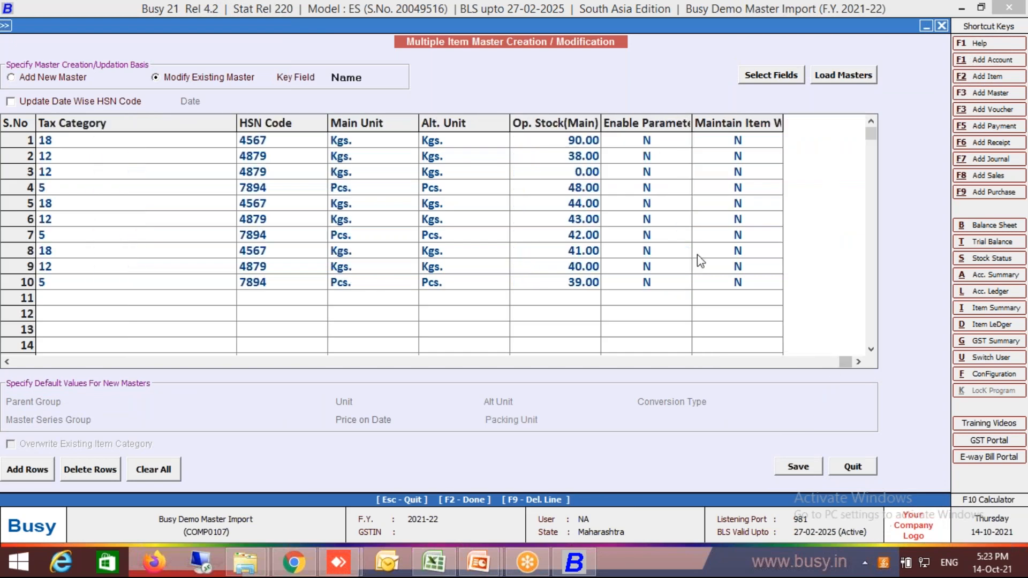
left_click(647, 143)
type("YYYYYYYYYY")
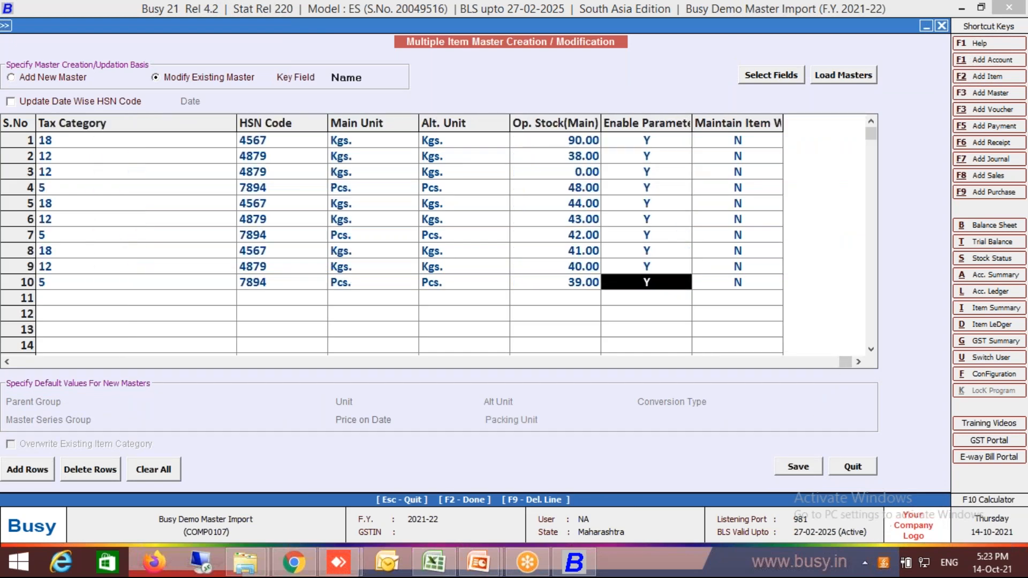
left_click(738, 145)
type("YYYYYYYYYY")
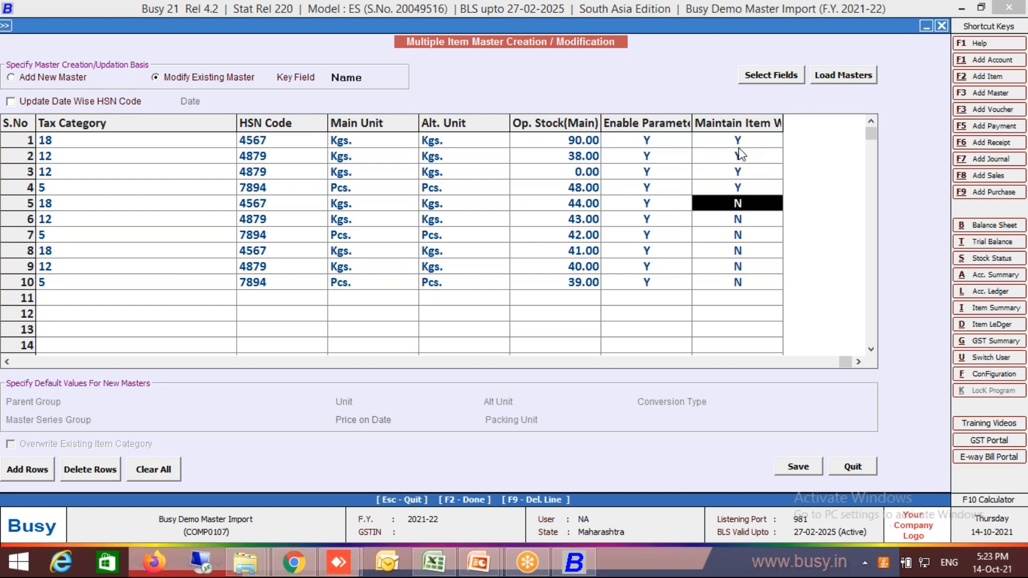
Save the modified item masters and close the Multiple Item Master Creation / Modification form.
left_click(798, 470)
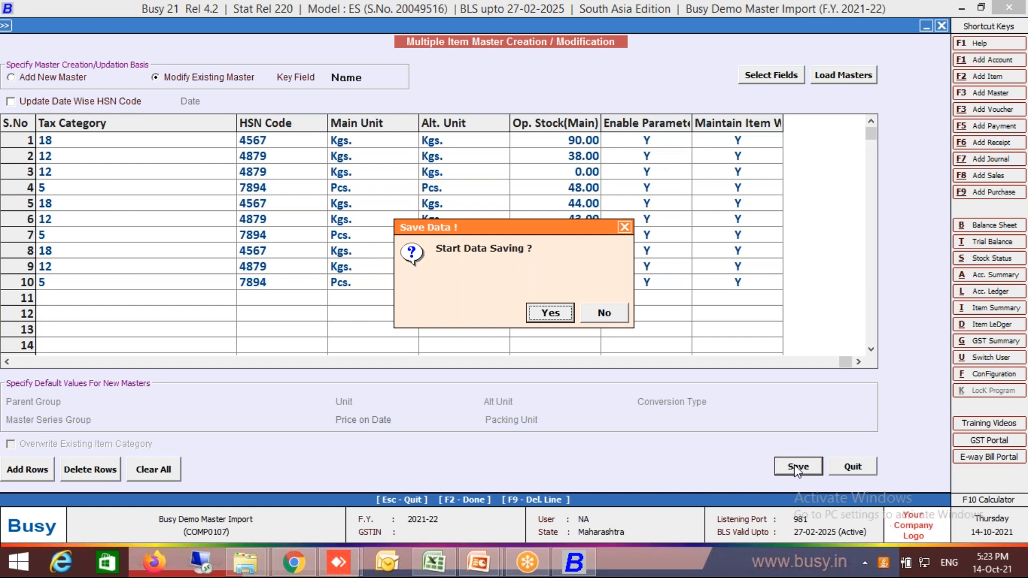
key("Return")
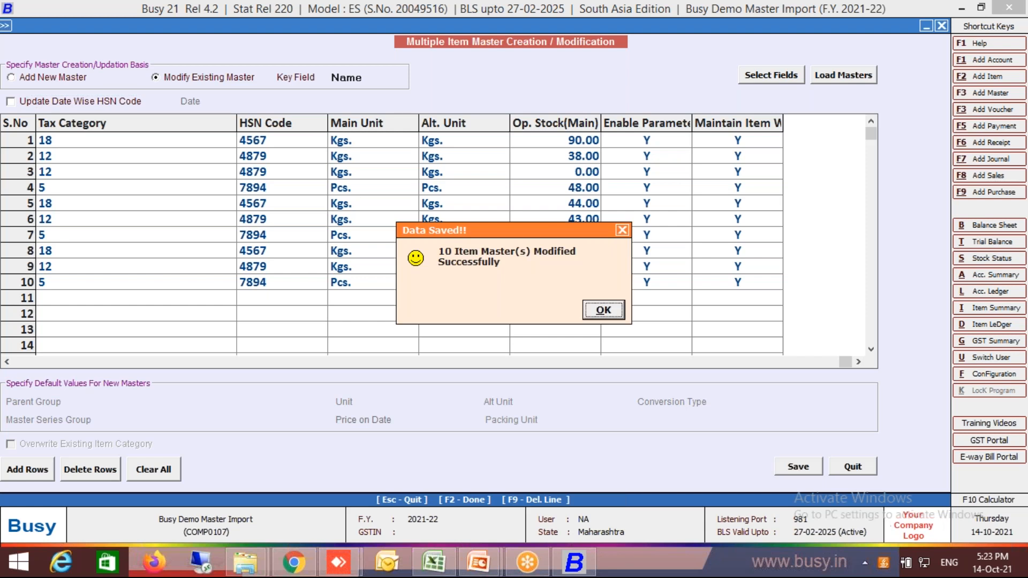
key("Return")
key("Escape")
key("Escape")
key("Escape")
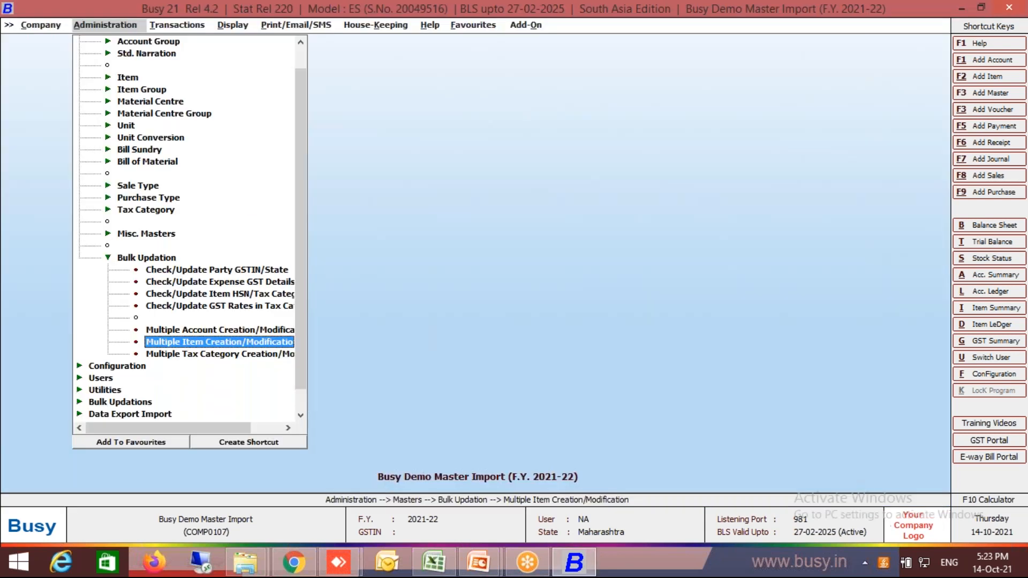
Open the Import Parameter Details form for importing opening references from Excel.
key("Down")
key("Down")
key("Down")
key("Down")
key("Down")
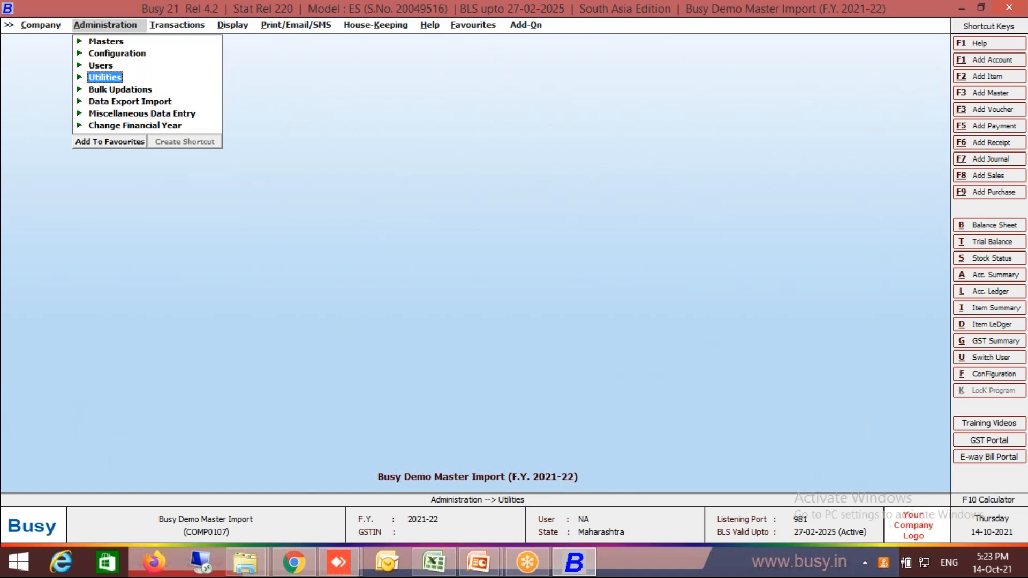
key("Up")
key("Up")
key("Up")
key("Up")
key("Down")
key("Down")
key("Down")
key("Down")
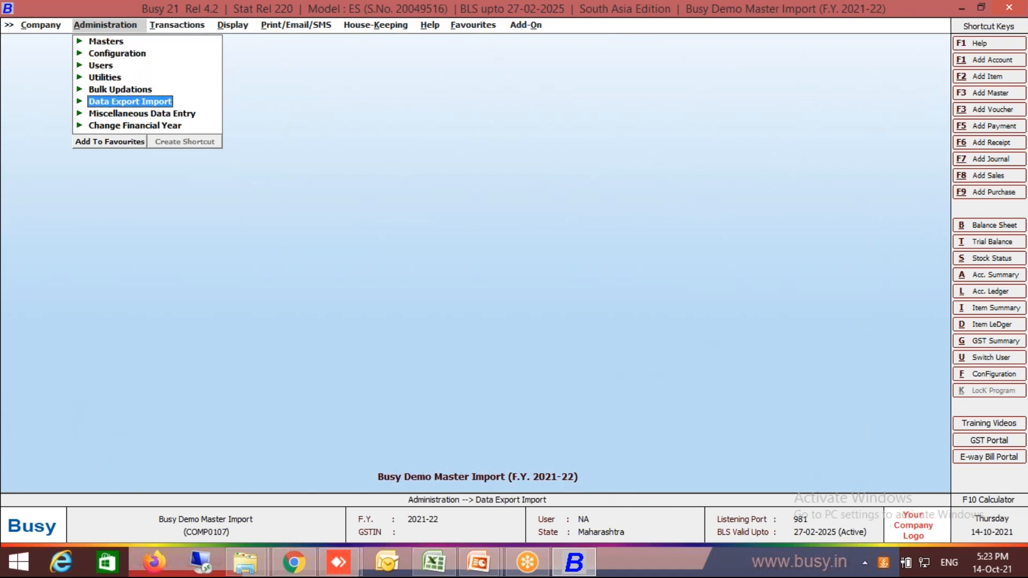
key("Return")
key("Down")
key("Down")
key("Down")
key("Down")
key("Down")
key("Return")
key("Down")
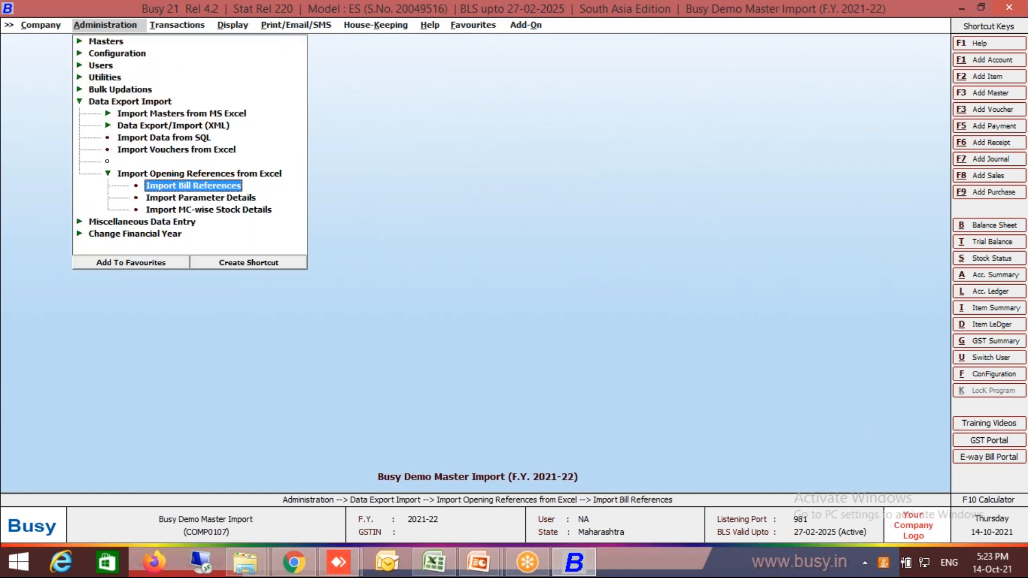
key("Down")
key("Return")
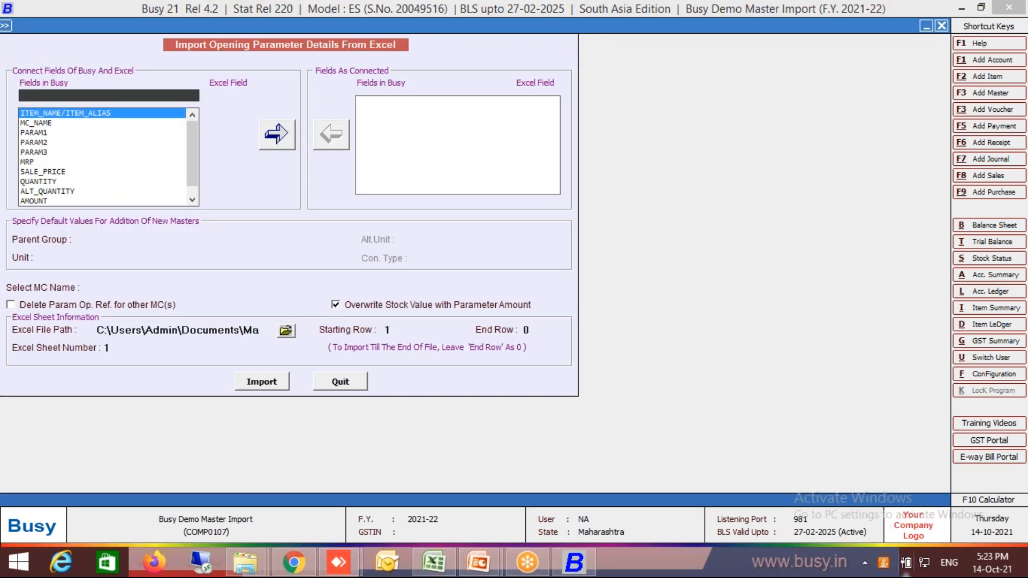
Switch to Excel and check which columns of the Param Wise Stock sheet hold the item name and MC name.
left_click(434, 562)
key("Escape")
left_click(420, 356)
key("Up")
key("Up")
key("Up")
key("Up")
key("Up")
key("Up")
key("Up")
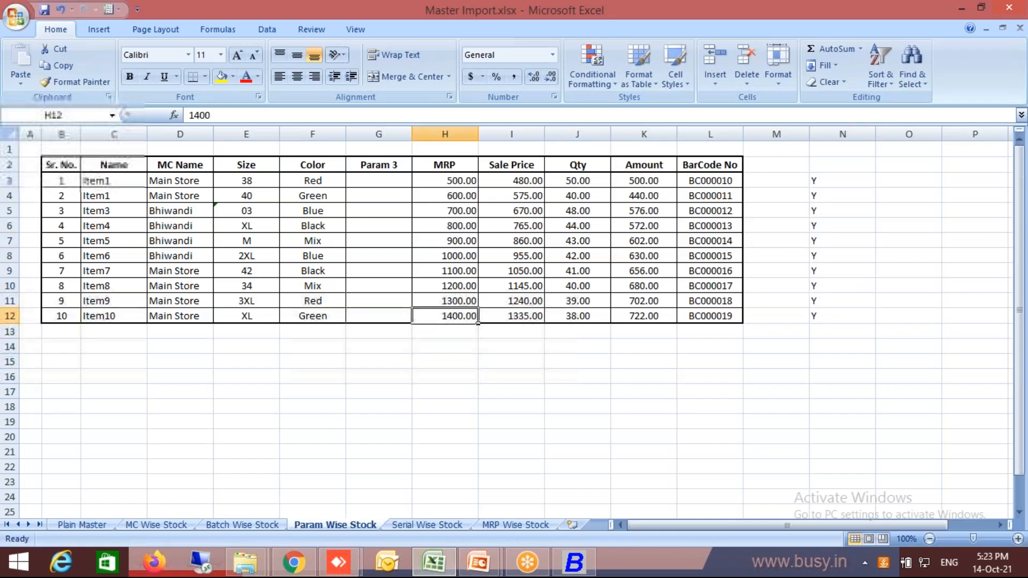
key("Left")
key("Left")
key("Left")
key("Left")
key("Left")
key("Up")
key("Up")
key("Up")
key("Up")
key("Up")
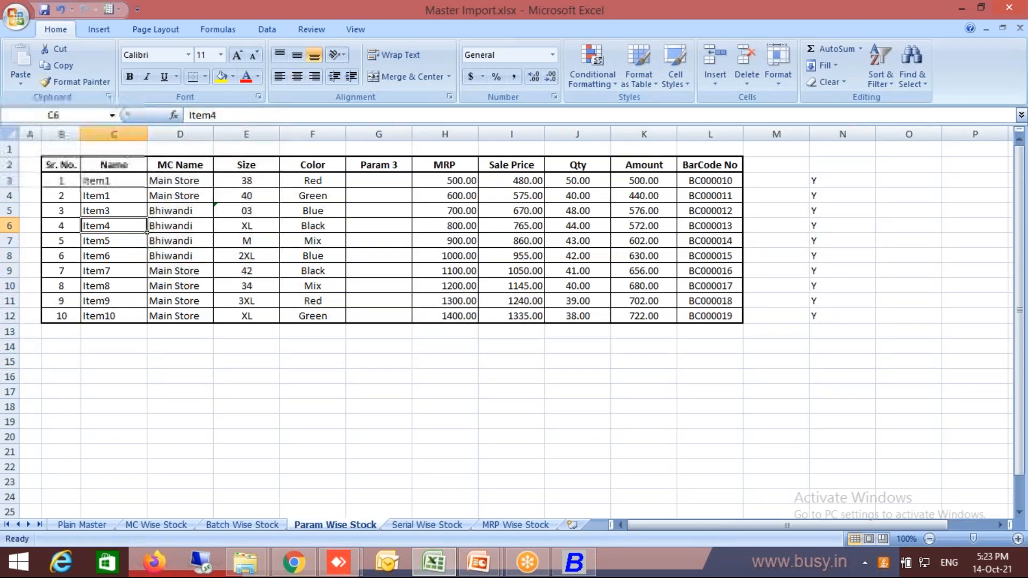
key("Right")
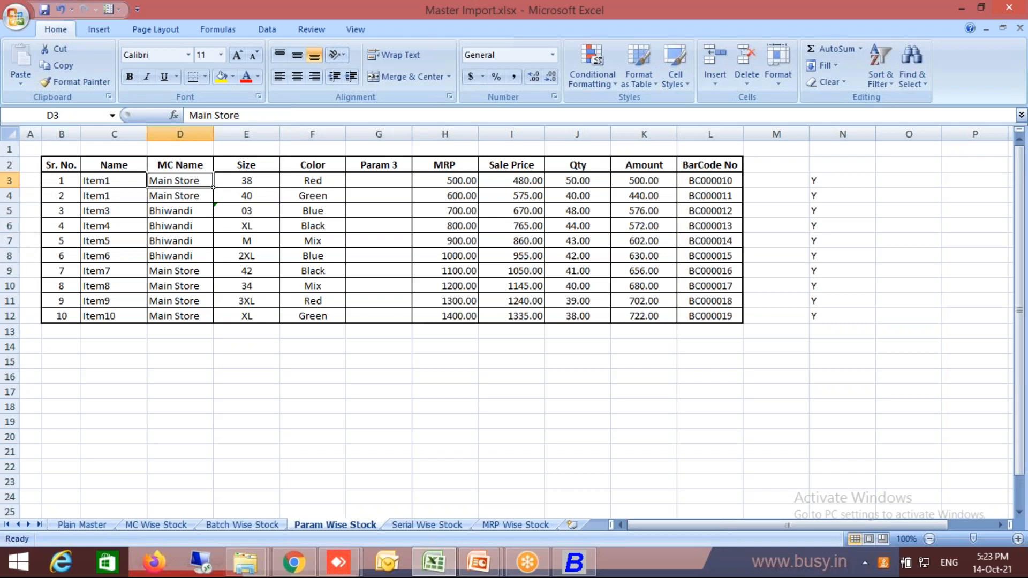
key("alt+Tab")
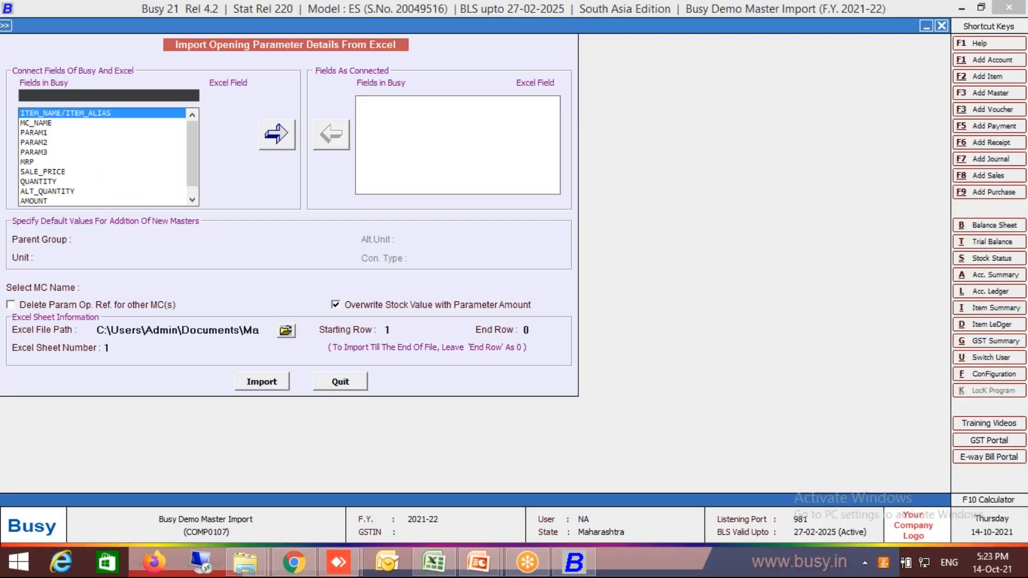
key("alt+Tab")
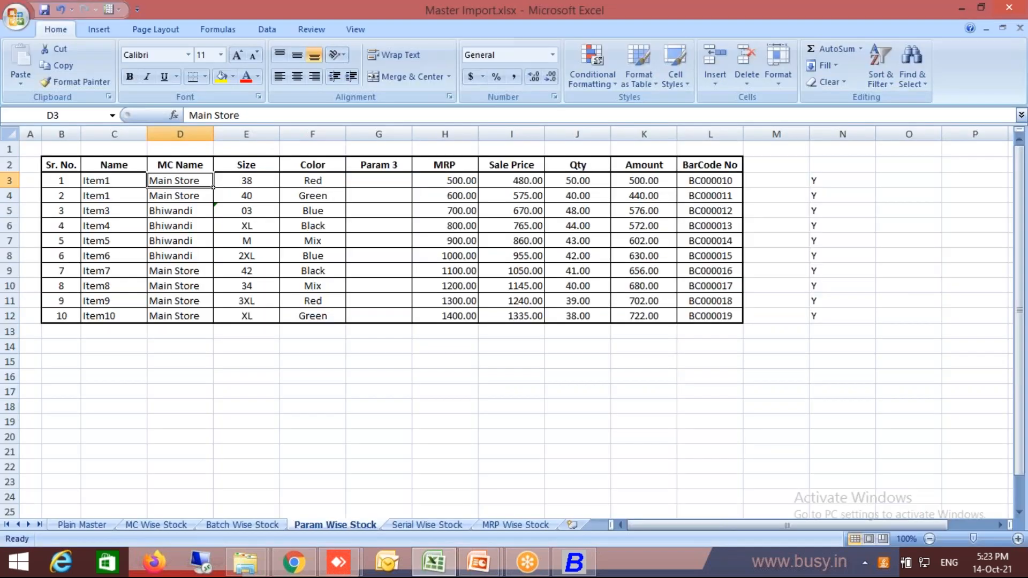
Connect Busy's ITEM_NAME/ITEM_ALIAS field to Excel column C in the parameter details import form.
key("alt+Tab")
key("Down")
key("Down")
key("Return")
key("Return")
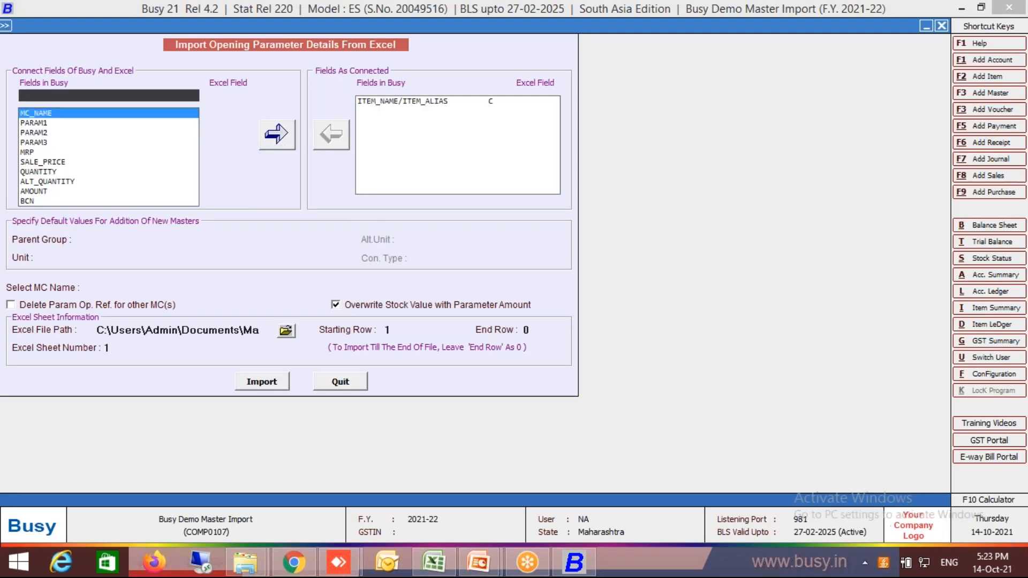
Connect the MC_NAME field to Excel column D.
key("alt+Tab")
key("alt+Tab")
key("Return")
key("Down")
key("Down")
key("Down")
key("Return")
Connect the PARAM1 field to Excel column E, which holds the size.
key("Return")
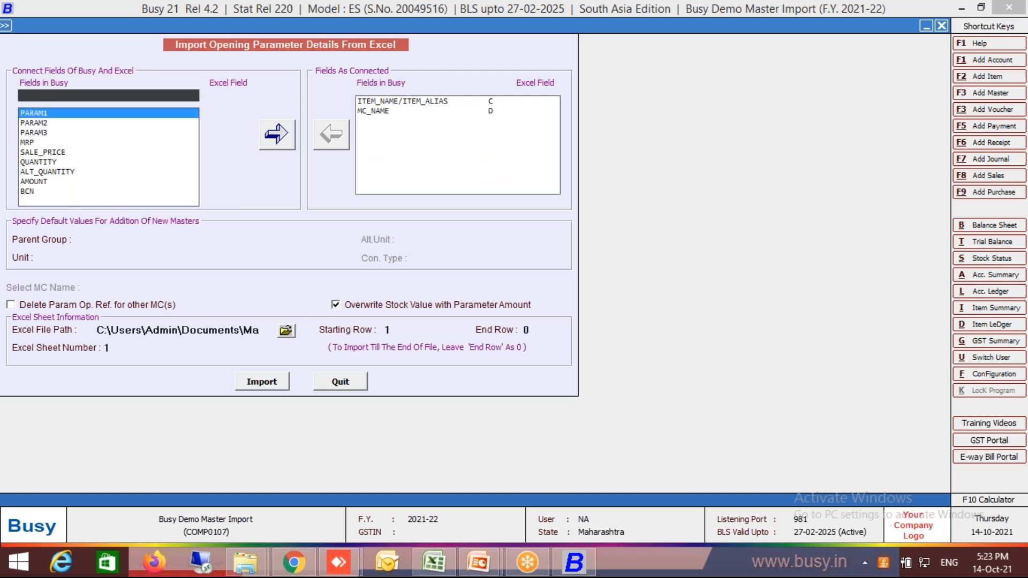
key("Return")
key("Down")
key("Down")
Check the parameter columns in the Excel sheet and connect the PARAM2 field to column F.
key("Return")
key("Return")
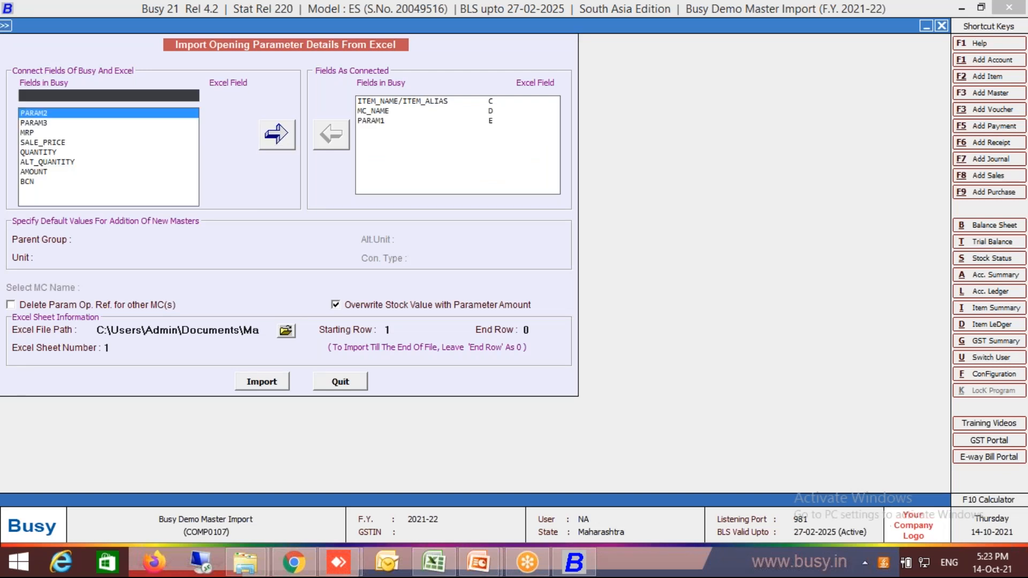
key("alt+Tab")
key("Right")
key("Right")
key("alt+Tab")
Connect the PARAM3 field to Excel column G.
key("Return")
key("Down")
key("Down")
key("Return")
key("Down")
key("Up")
key("Return")
key("Down")
key("Down")
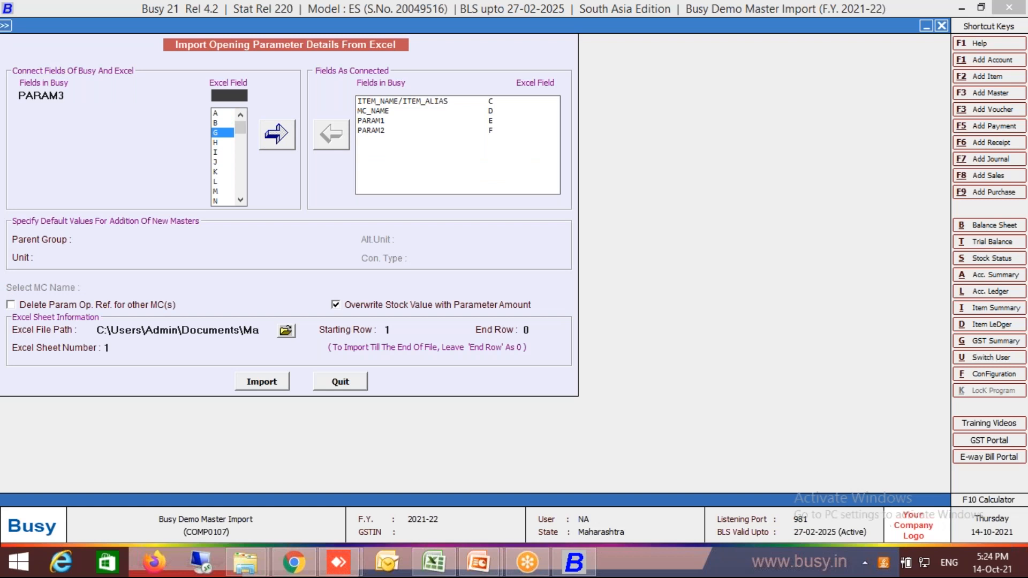
key("Return")
Check the MRP column in the Excel sheet and connect the MRP field to column H.
key("alt+Tab")
key("Right")
key("Right")
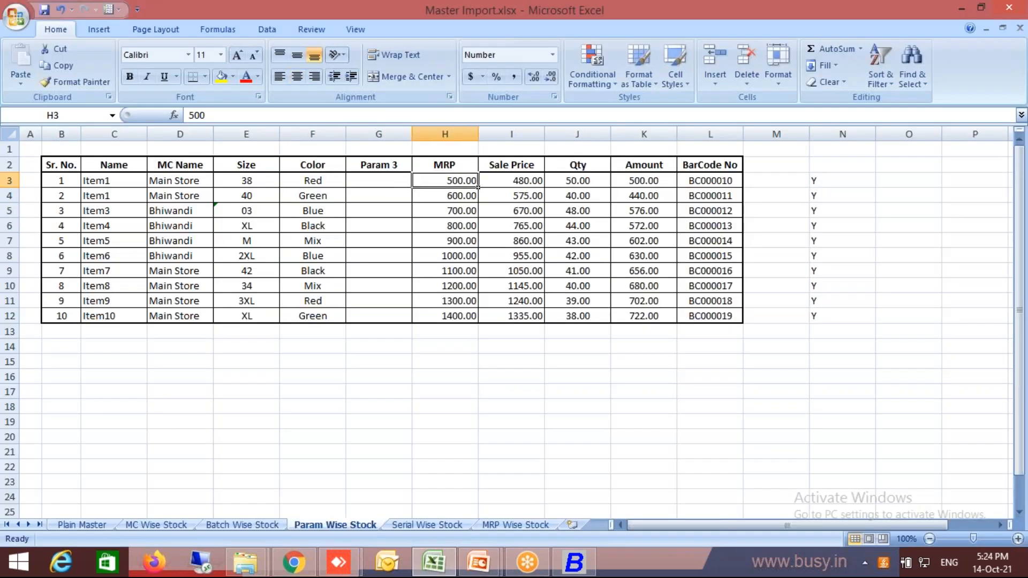
key("alt+Tab")
key("Return")
key("Down")
key("Down")
key("Down")
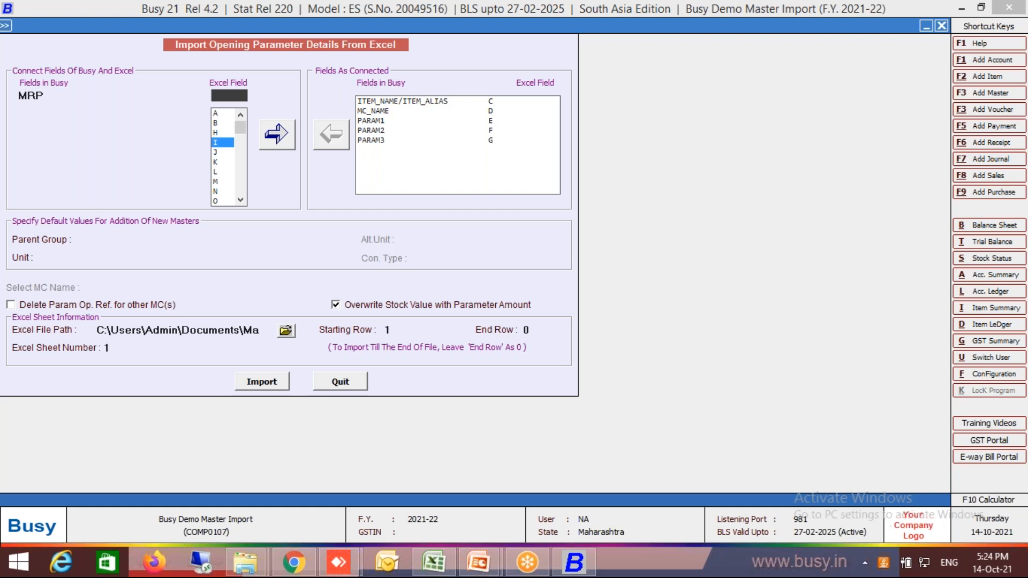
key("Up")
key("Return")
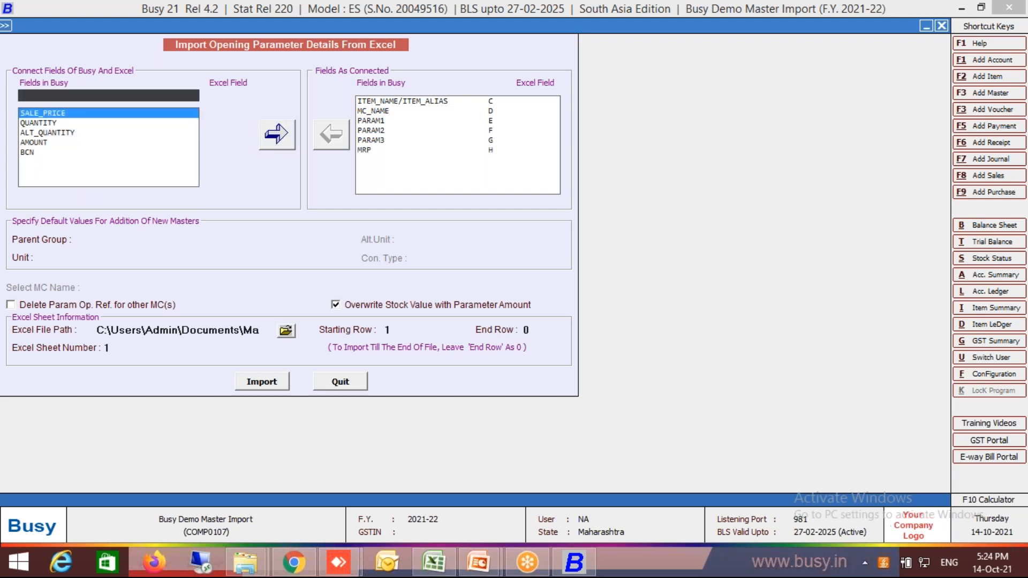
Connect the SALE_PRICE field to Excel column I.
key("Return")
key("Down")
key("Down")
key("Return")
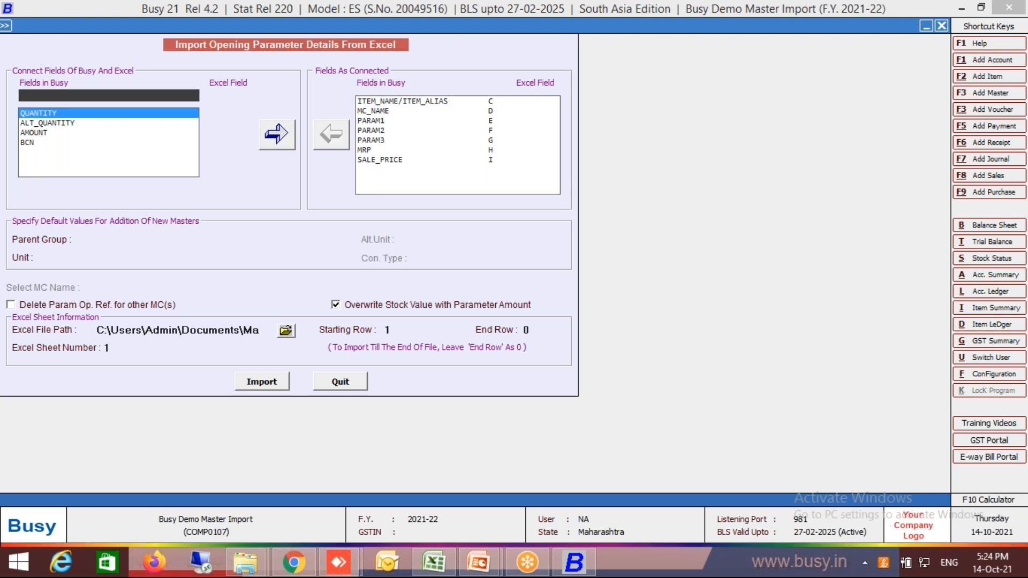
Check the Qty column in the Excel sheet and connect the QUANTITY field to column J.
key("alt+Tab")
key("Right")
key("Right")
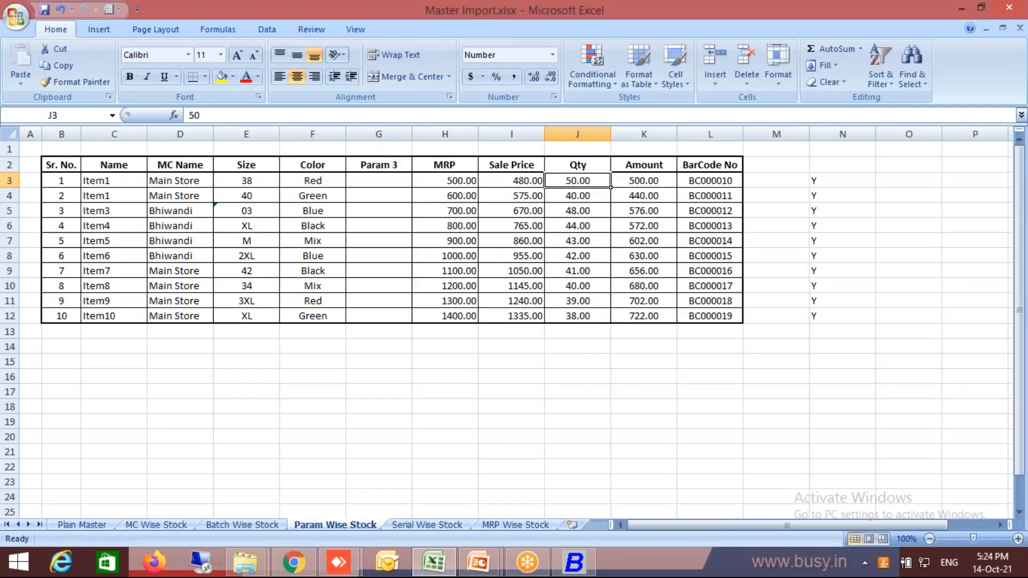
key("alt+Tab")
key("Down")
key("Up")
key("Return")
key("Down")
key("Down")
key("Return")
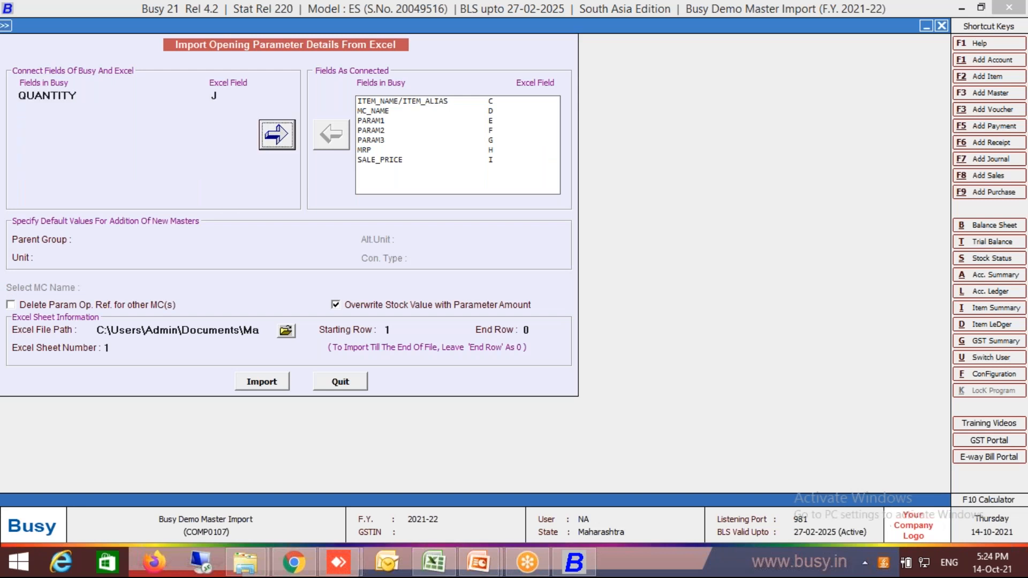
key("Return")
Skip ALT_QUANTITY and connect the AMOUNT field to Excel column K.
key("Down")
key("Return")
key("Down")
key("Down")
key("Return")
key("Down")
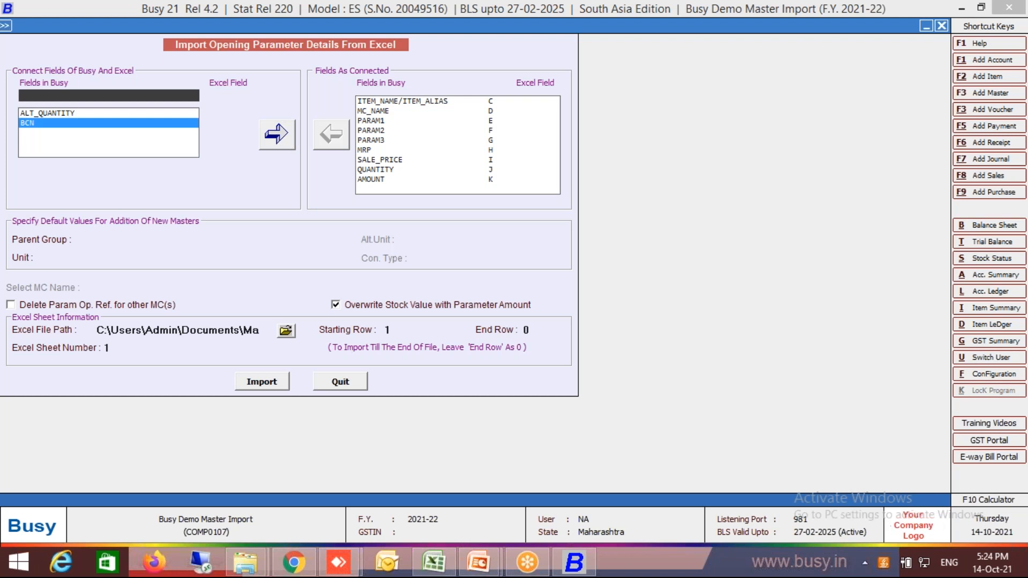
Connect the BCN field to Excel column L and check the column against the Excel sheet.
key("Return")
key("Down")
key("Down")
key("Down")
key("Up")
key("Return")
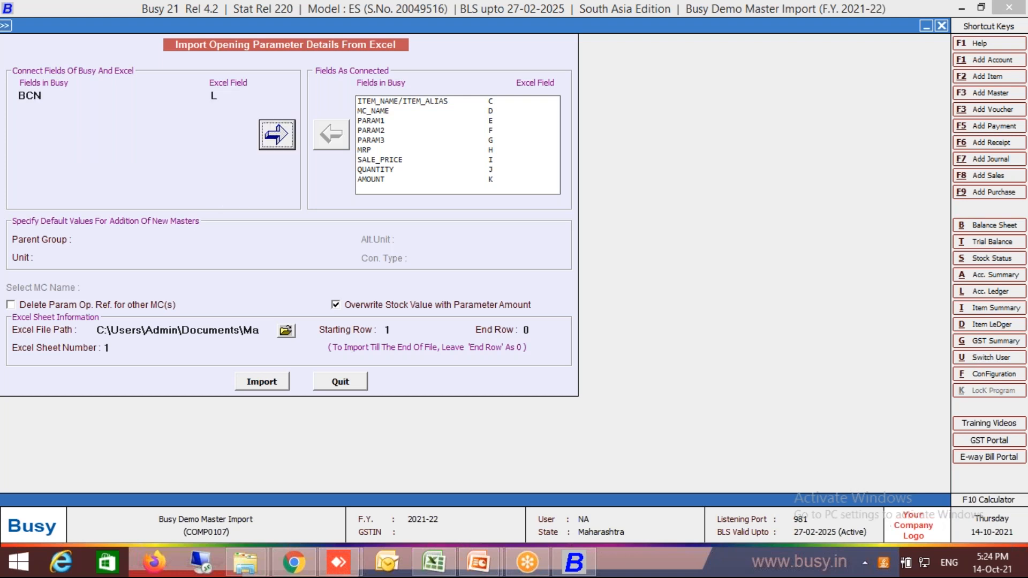
key("Return")
key("alt+Tab")
key("Right")
key("Right")
key("Left")
key("alt+Tab")
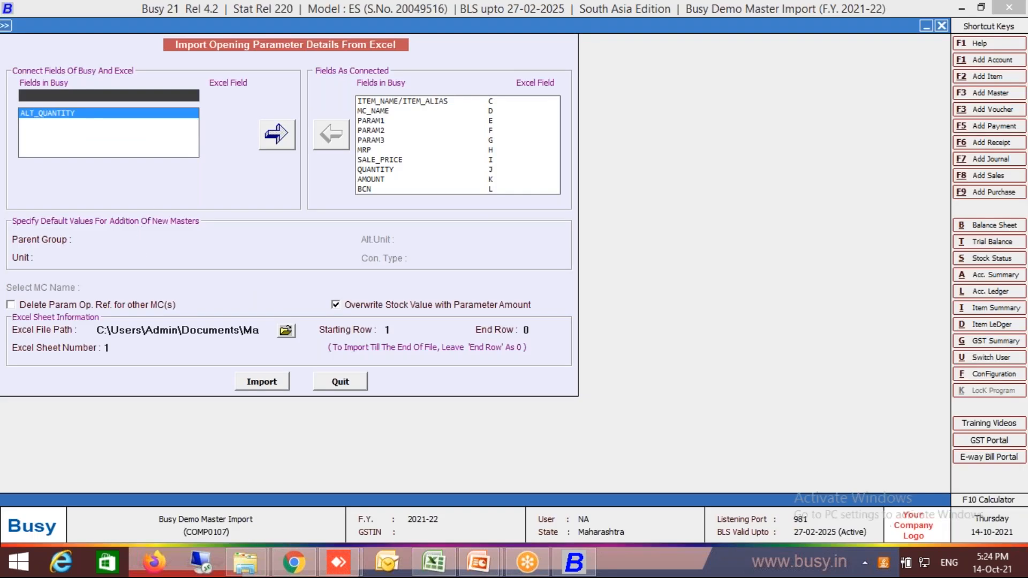
Set the default parent group to Beverage and unit to Pcs., and enable deleting parameter opening references for other MCs.
left_click(133, 240)
key("Return")
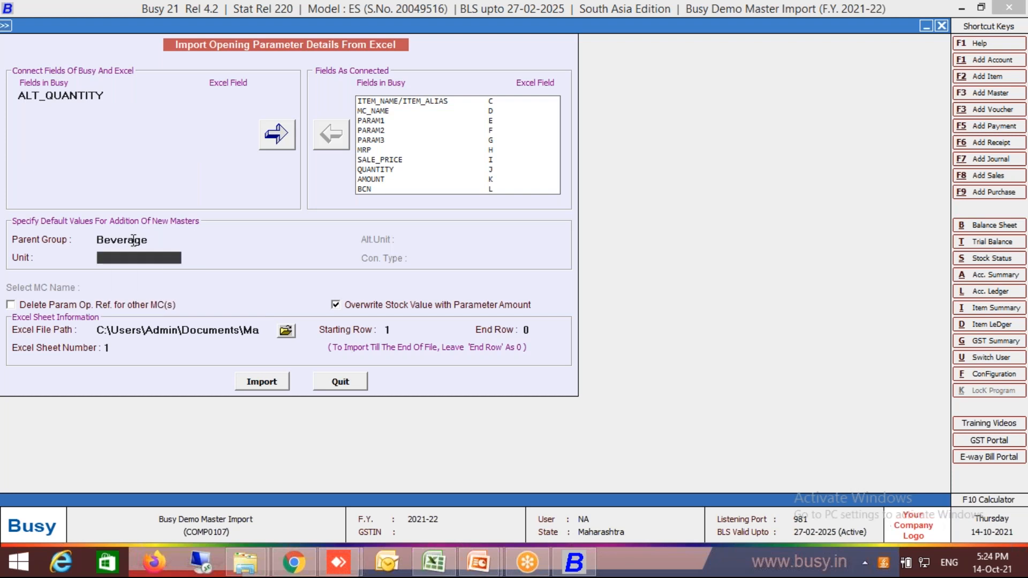
key("p")
key("Return")
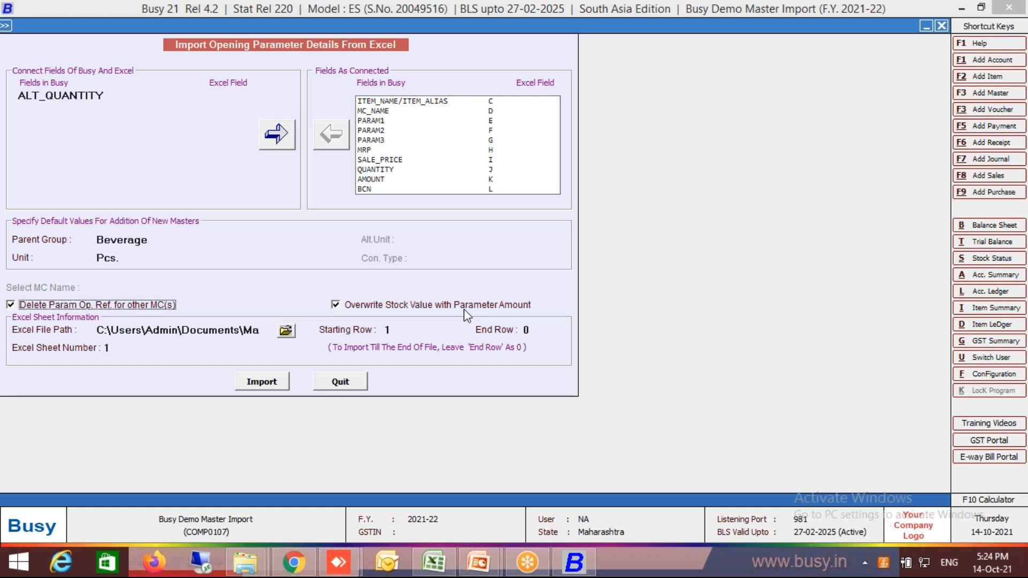
Check the Param Wise Stock sheet's position in the workbook and set the Excel sheet number to 4.
key("alt+Tab")
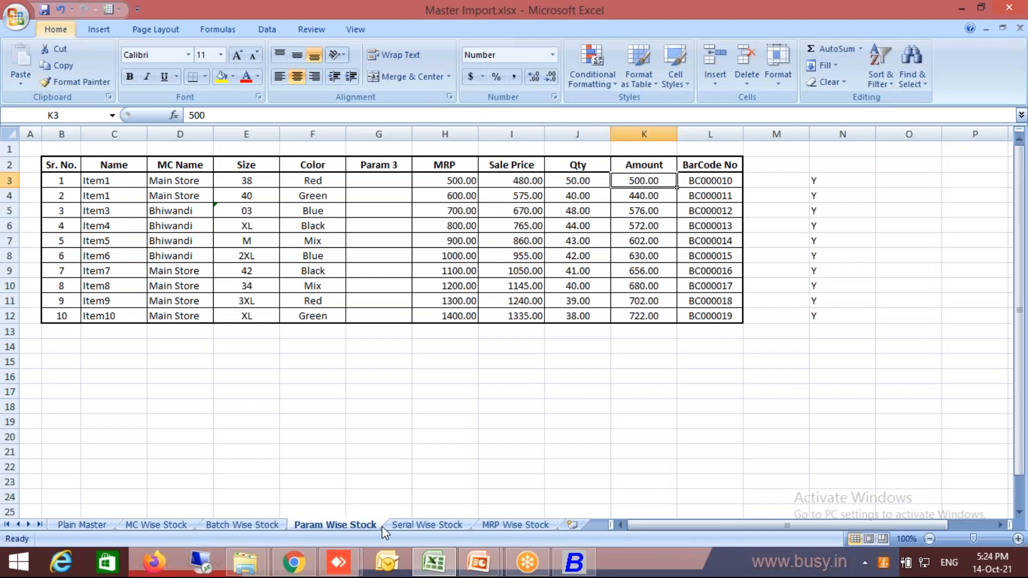
key("alt+Tab")
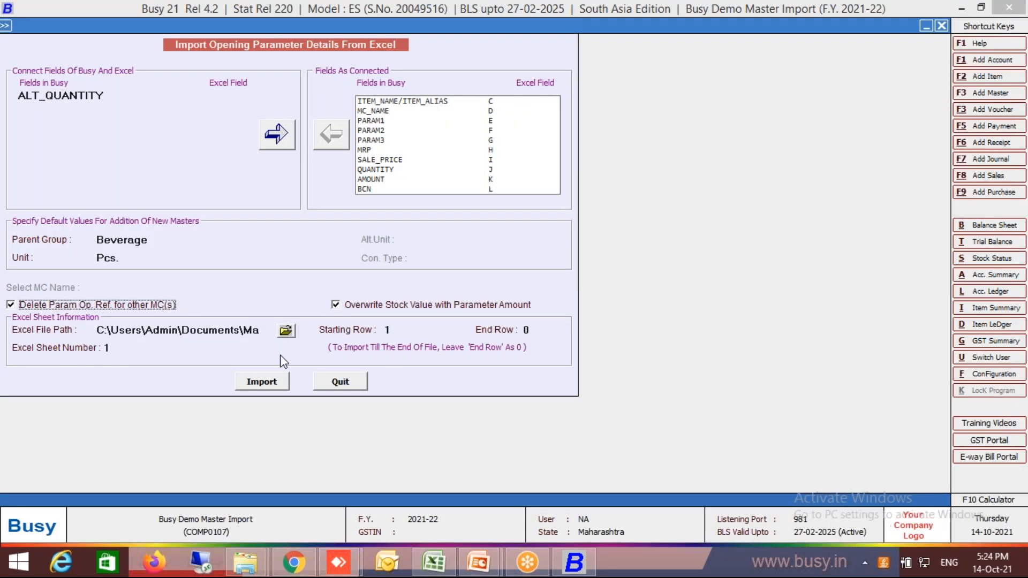
left_click(163, 349)
type("4")
key("Return")
key("Tab")
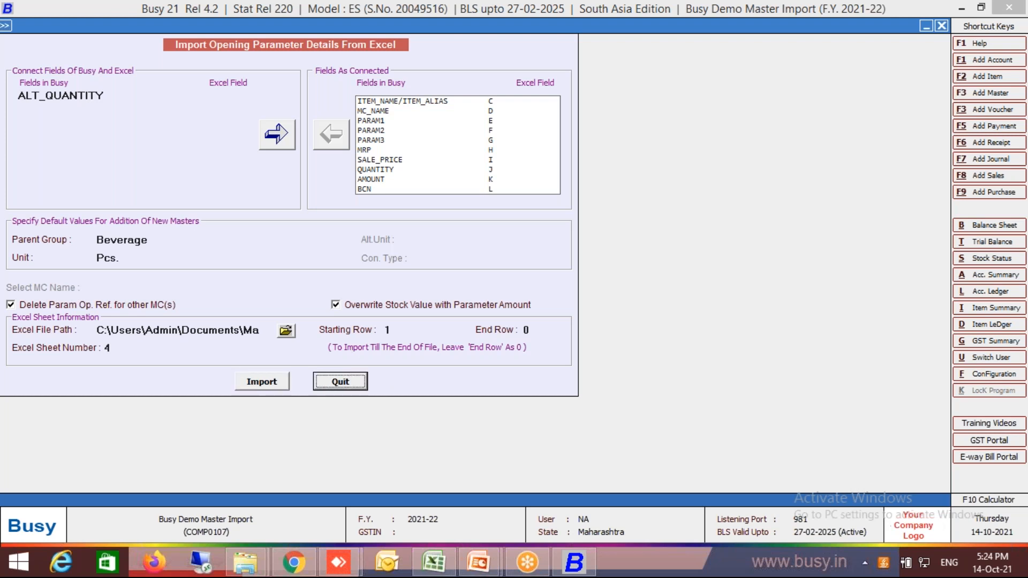
Check where the data begins in the Excel sheet and set the import's starting row to 3.
key("alt+Tab")
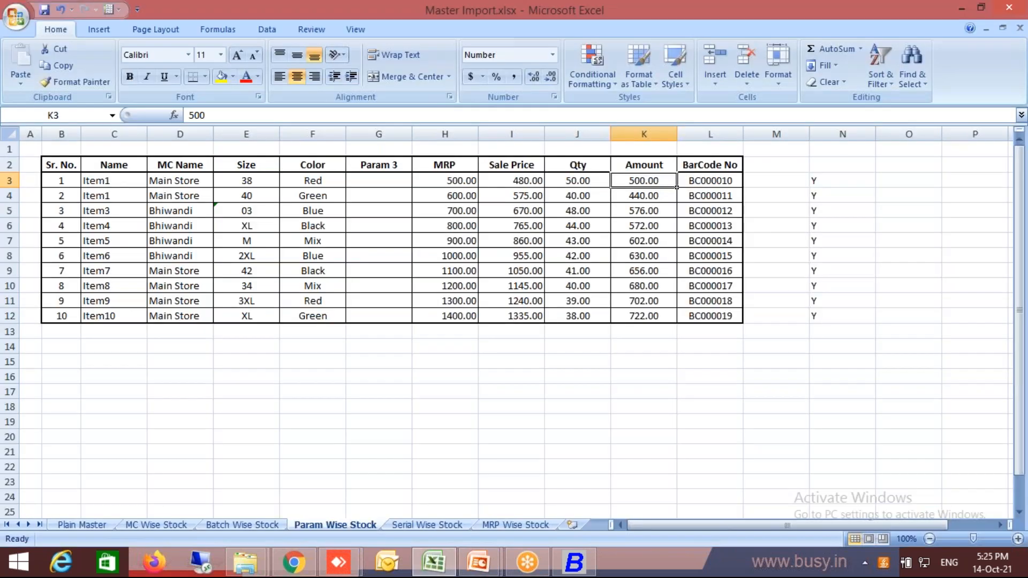
key("alt+Tab")
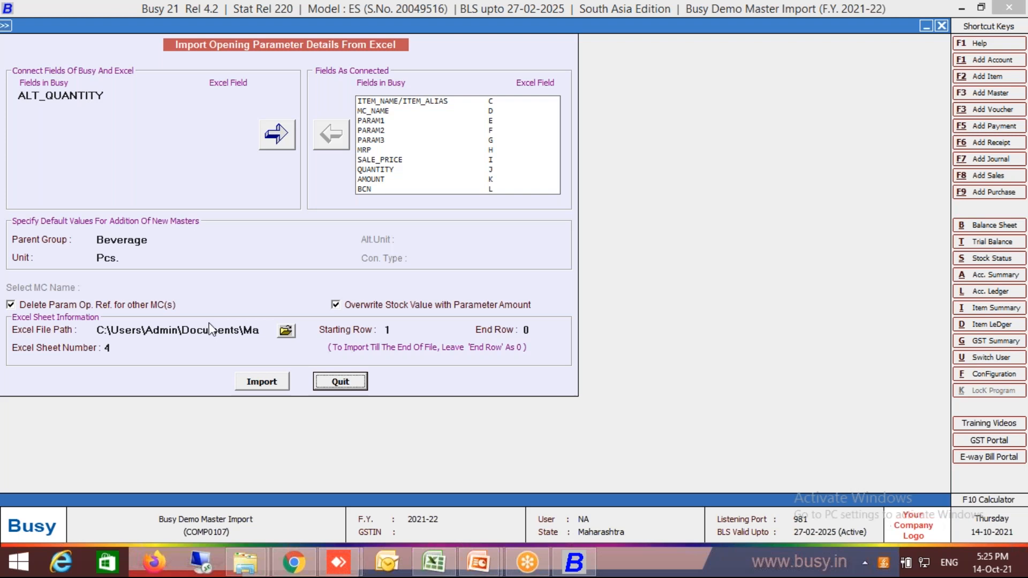
left_click(402, 329)
type("3")
key("Return")
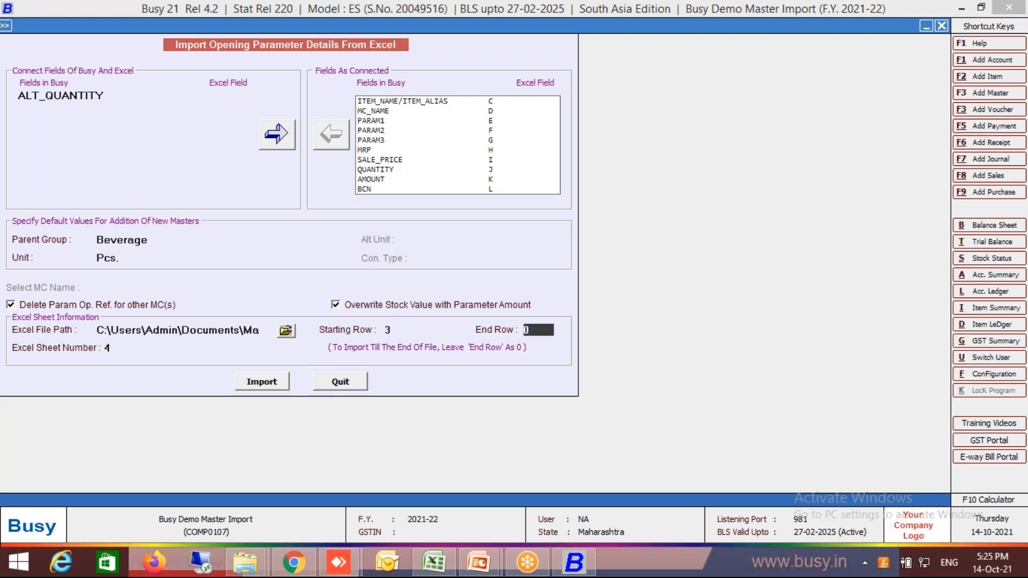
Run the import of the opening parameter details and close the import form.
left_click(279, 388)
key("Left")
key("Return")
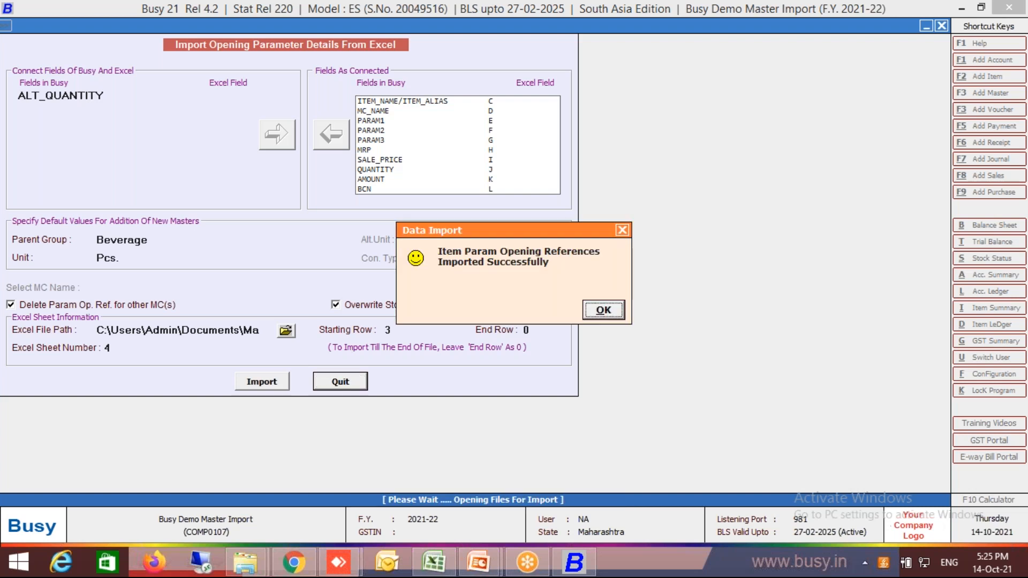
key("Return")
key("Escape")
key("Escape")
Highlight the two Item1 rows from Name to Qty in the Param Wise Stock sheet in Excel for comparison.
key("alt+Tab")
key("Left")
key("Left")
key("Left")
key("Left")
key("Left")
key("Left")
key("Left")
key("Left")
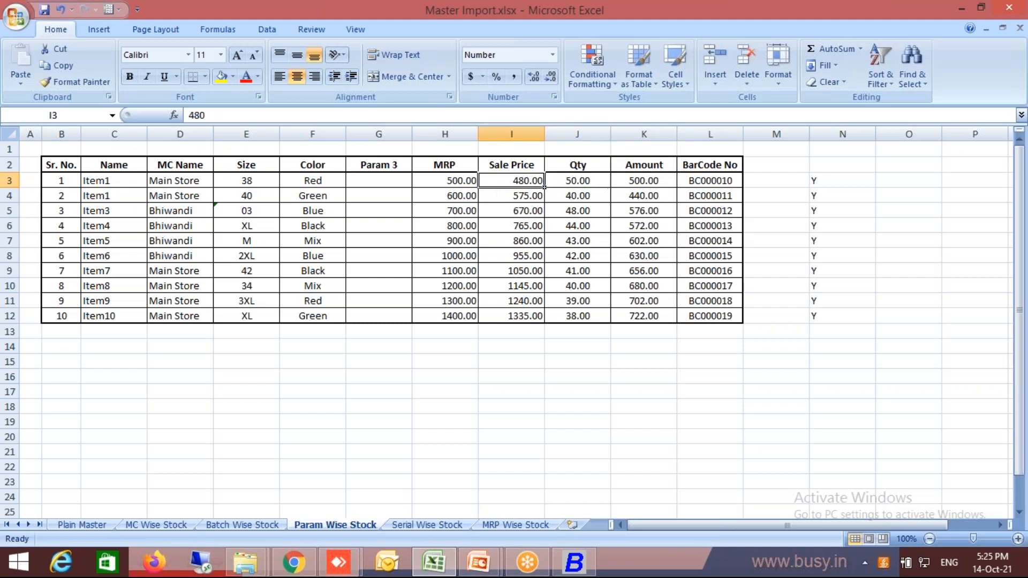
key("shift+Down")
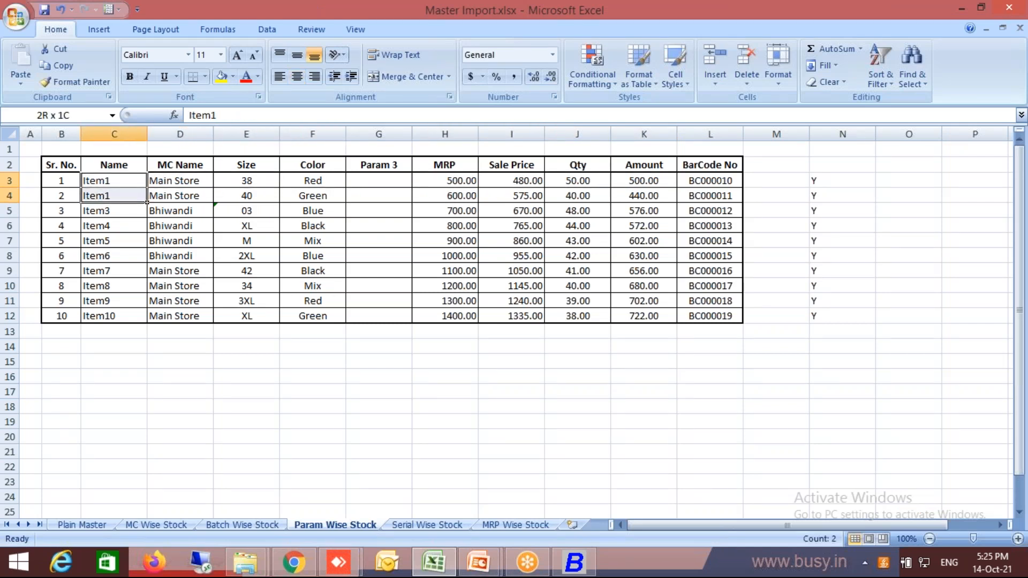
key("shift+Right")
key("shift+Right")
key("shift+Right")
key("shift+Right")
key("shift+Right")
key("shift+Right")
key("shift+Right")
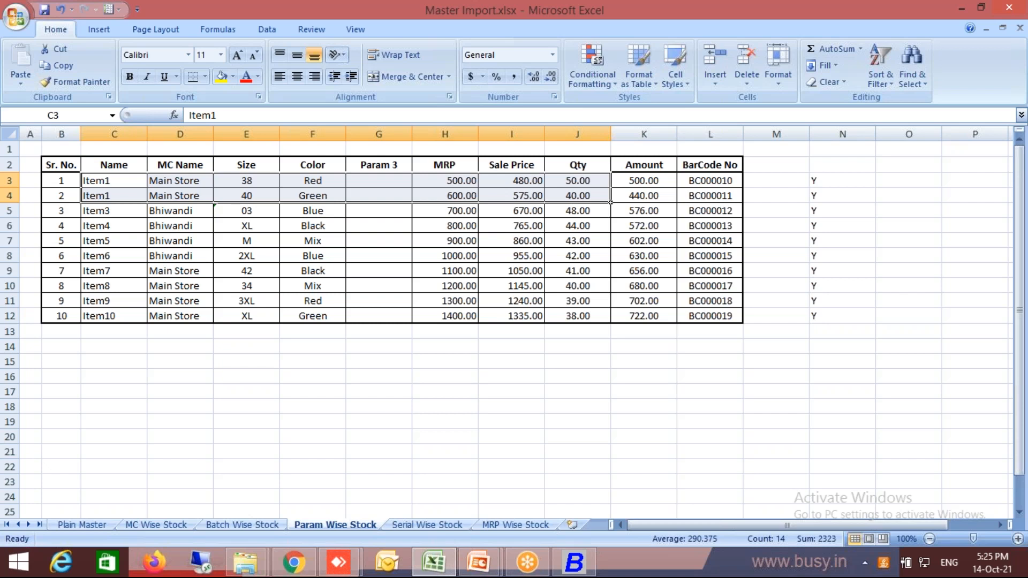
Switch back to Busy and open the item master with alias 101 for modification.
key("alt+Tab")
key("Escape")
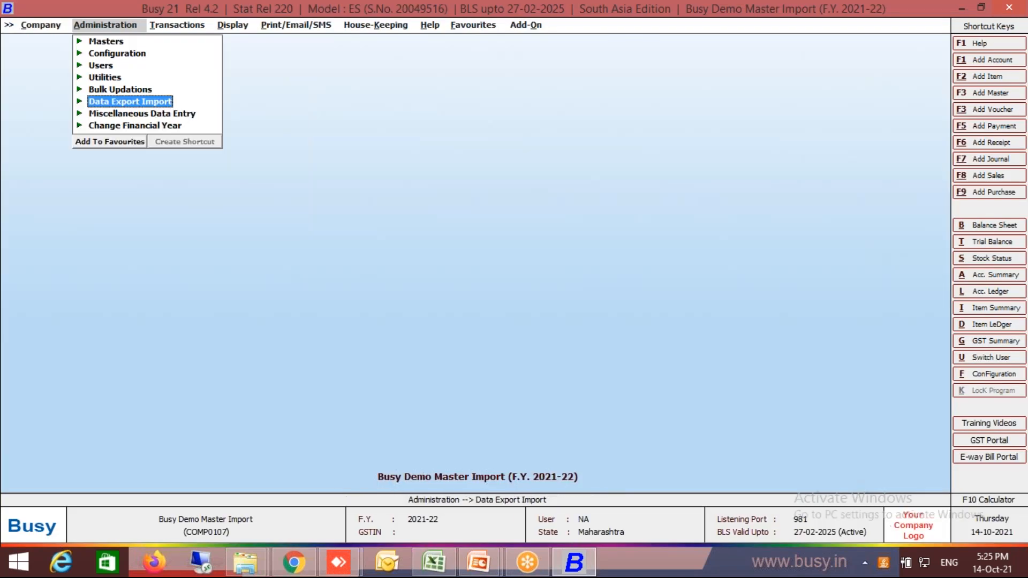
key("Home")
key("Return")
key("Down")
key("Down")
key("Down")
key("Return")
key("Down")
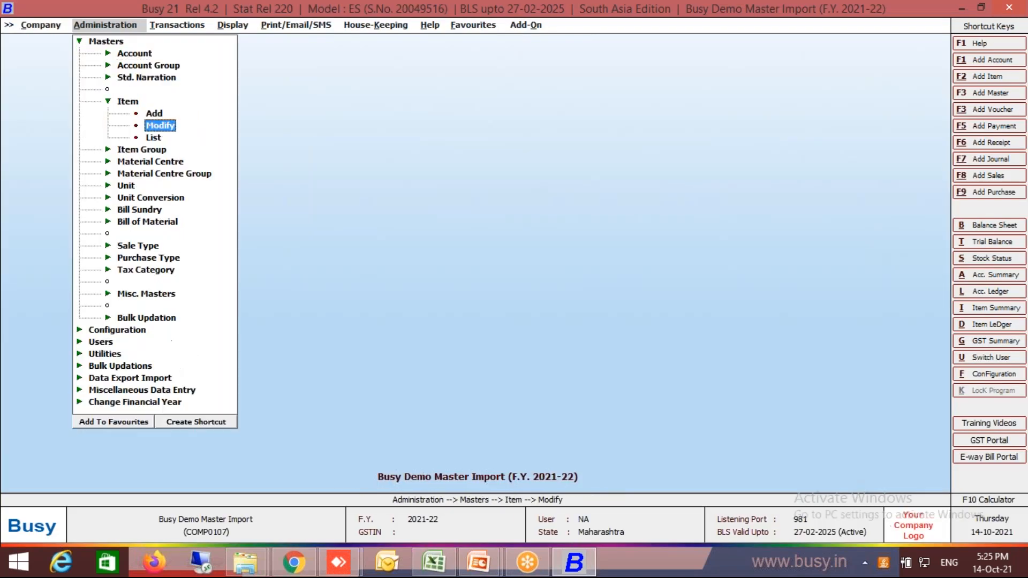
key("Return")
key("alt+Tab")
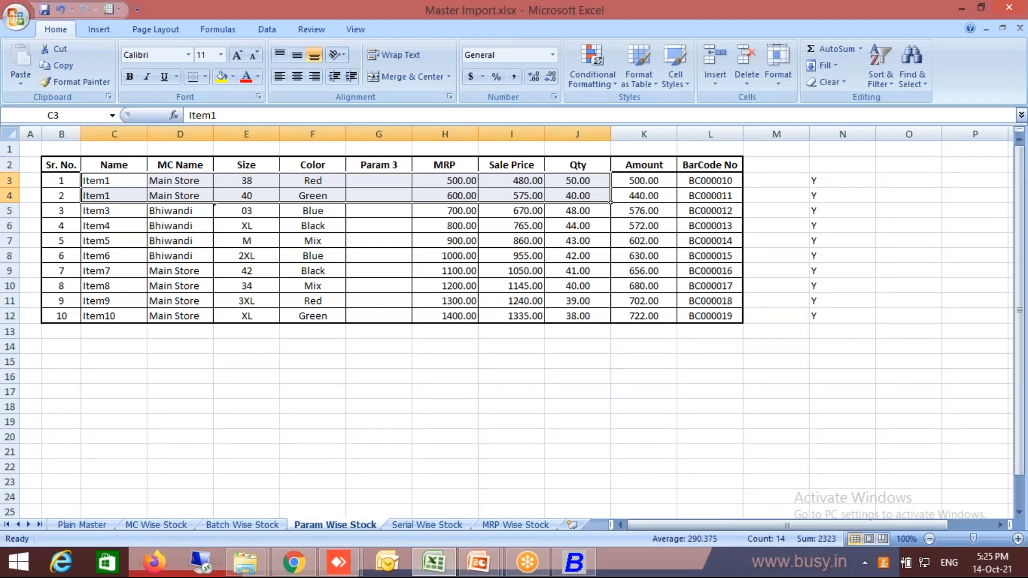
key("alt+Tab")
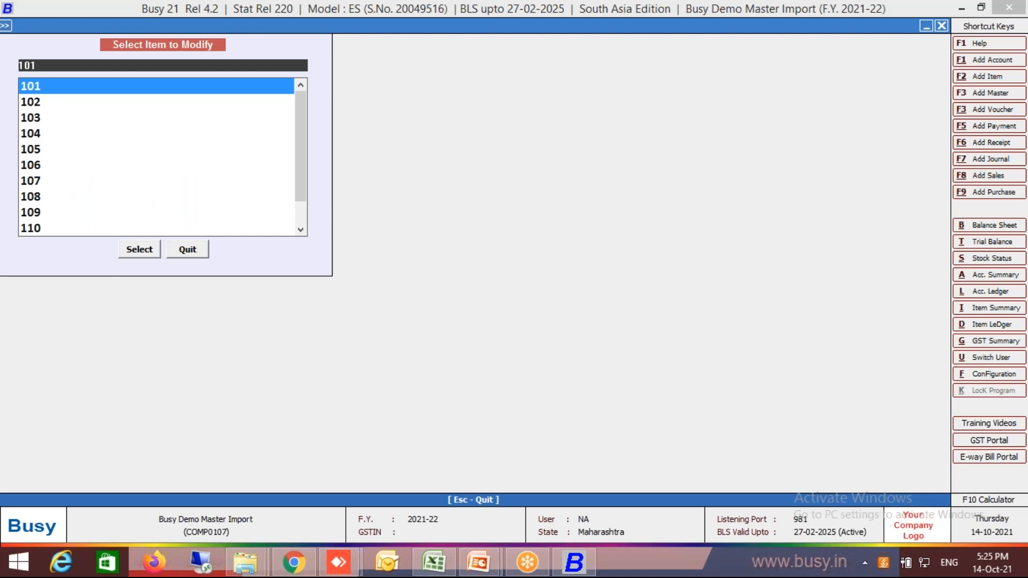
key("Return")
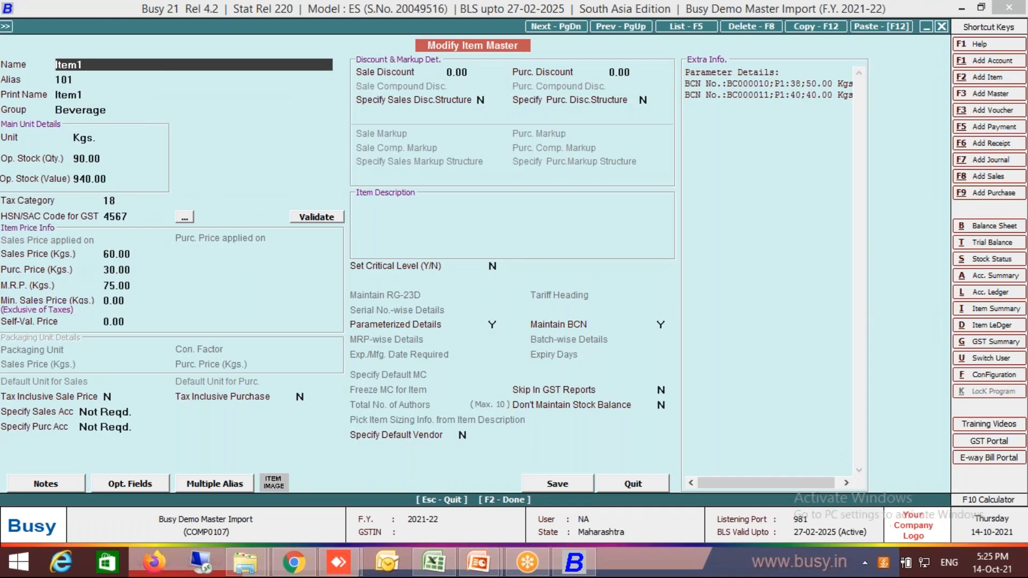
Examine Item1's opening stock for Main Store, checking each parameter row's barcode, size, color, MRP, sales price and quantity.
key("F2")
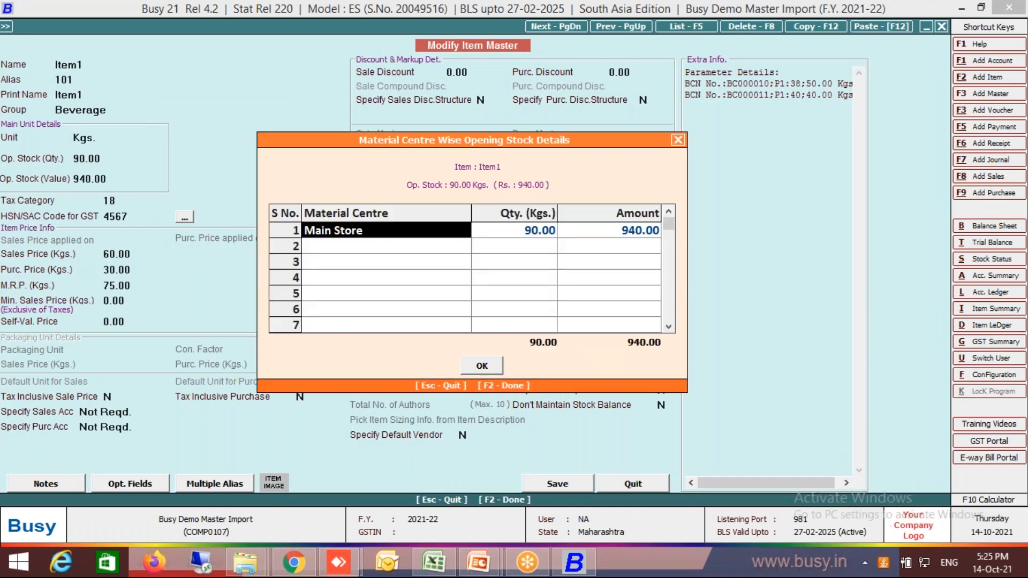
key("Return")
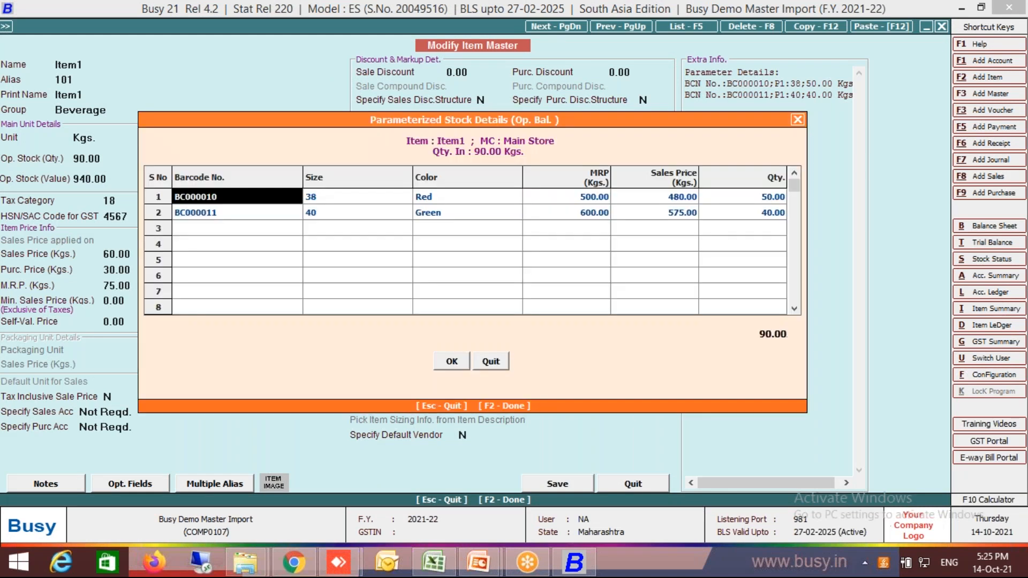
key("Return")
key("Return")
key("Return")
key("Down")
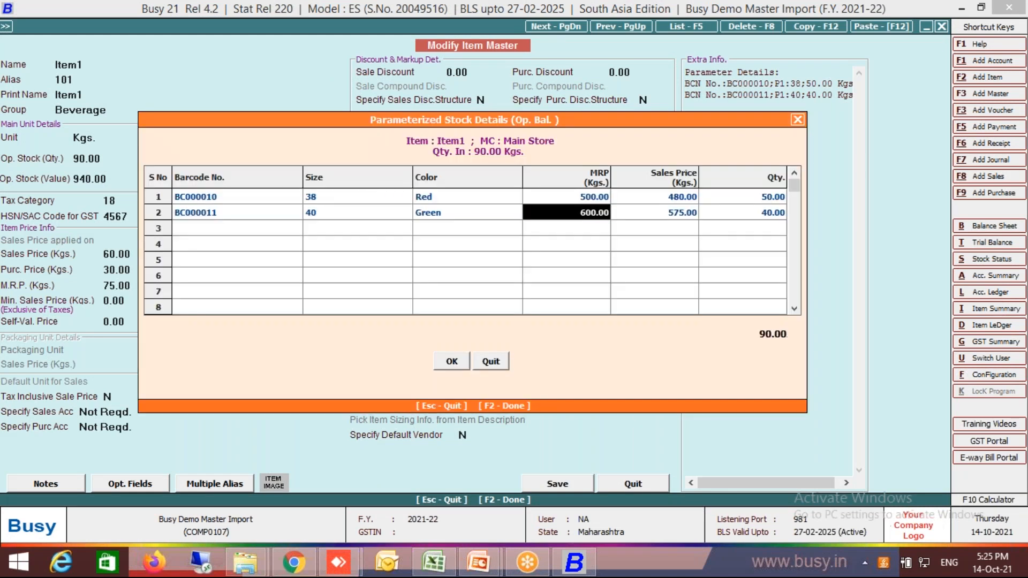
key("Return")
key("Return")
key("Return")
key("Up")
key("Up")
key("Up")
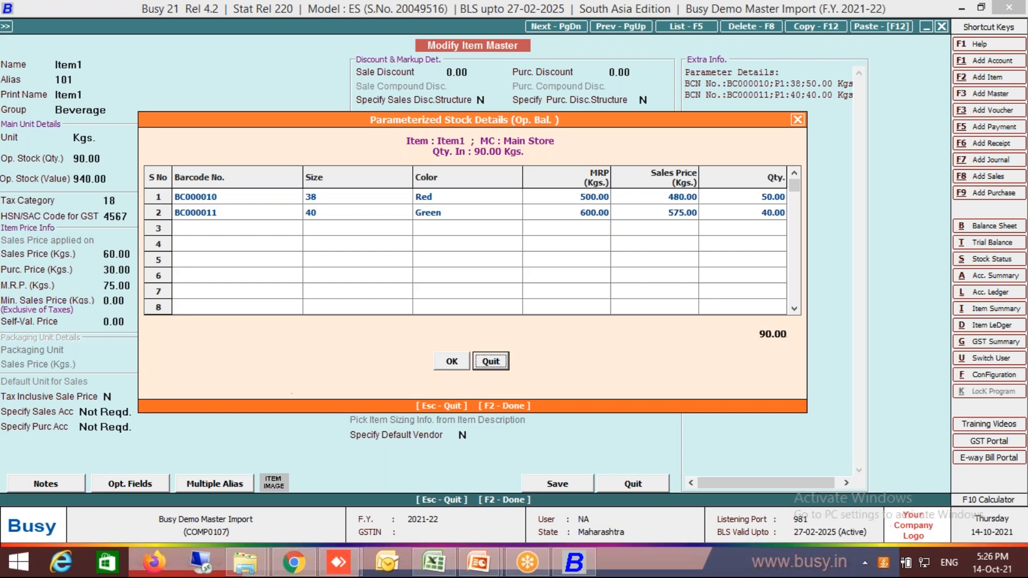
Review the Serial Wise Stock sheet in Excel and close Item1's parameterized stock details in Busy.
left_click(433, 568)
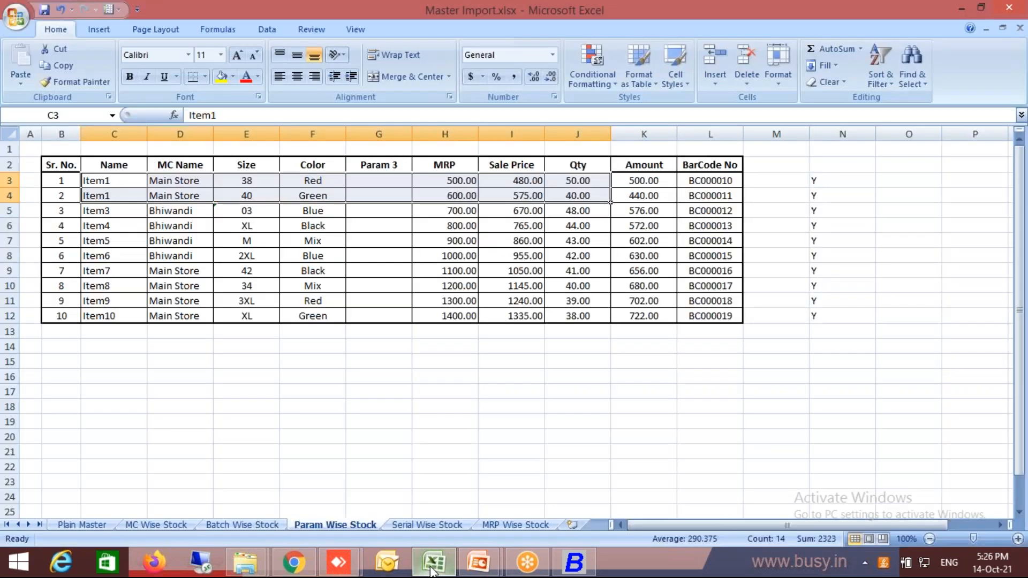
left_click(428, 525)
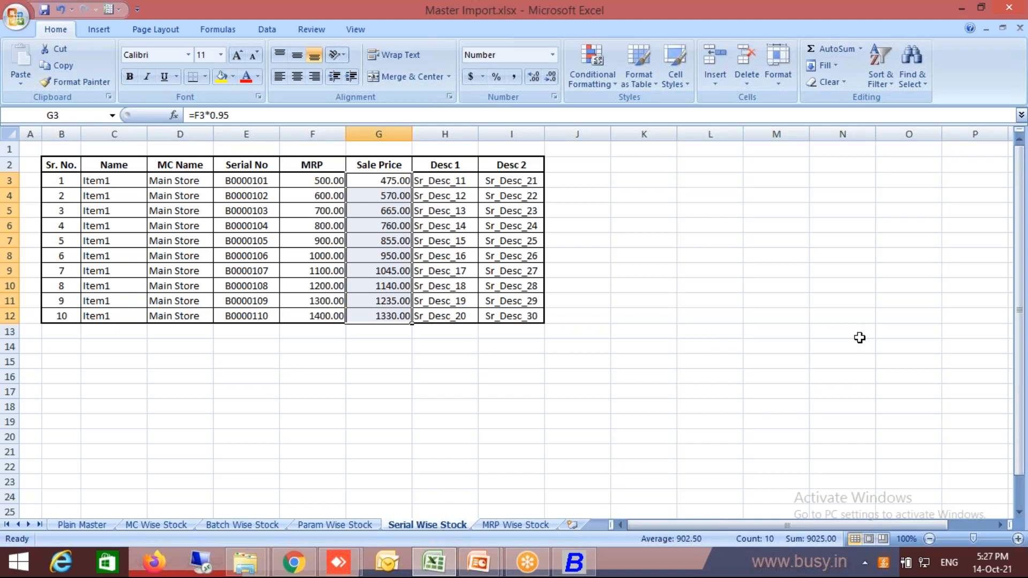
left_click(589, 561)
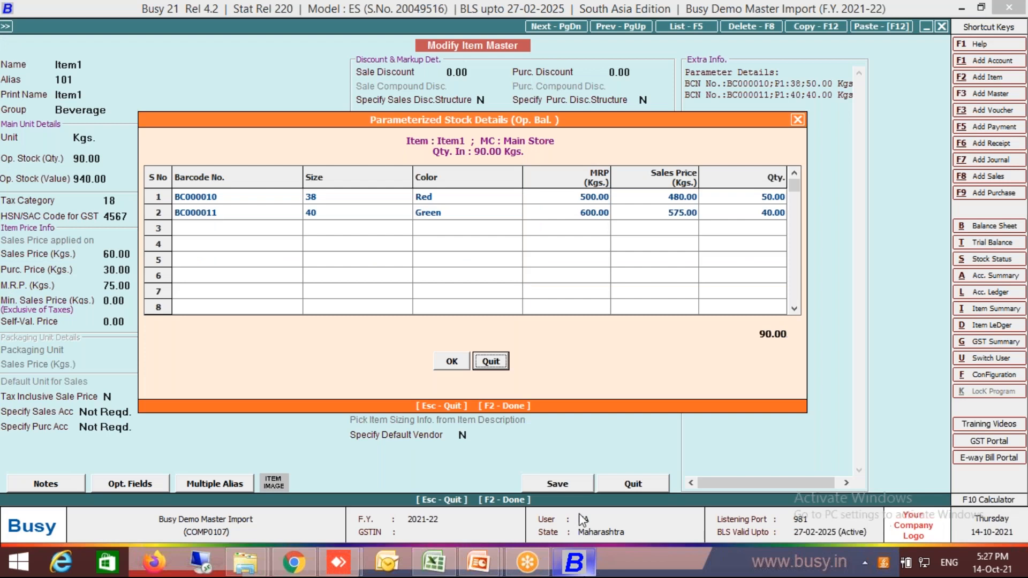
left_click(797, 119)
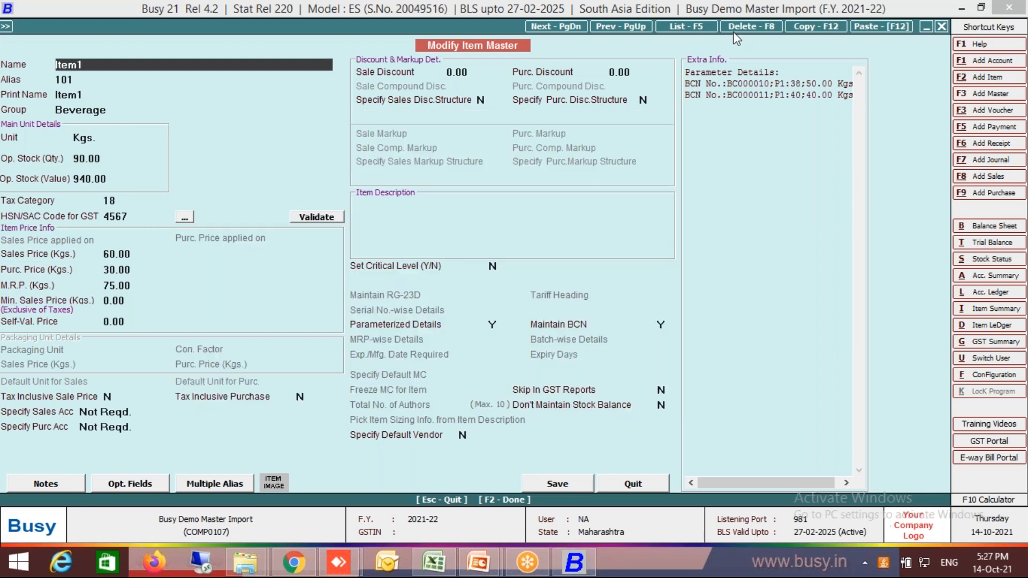